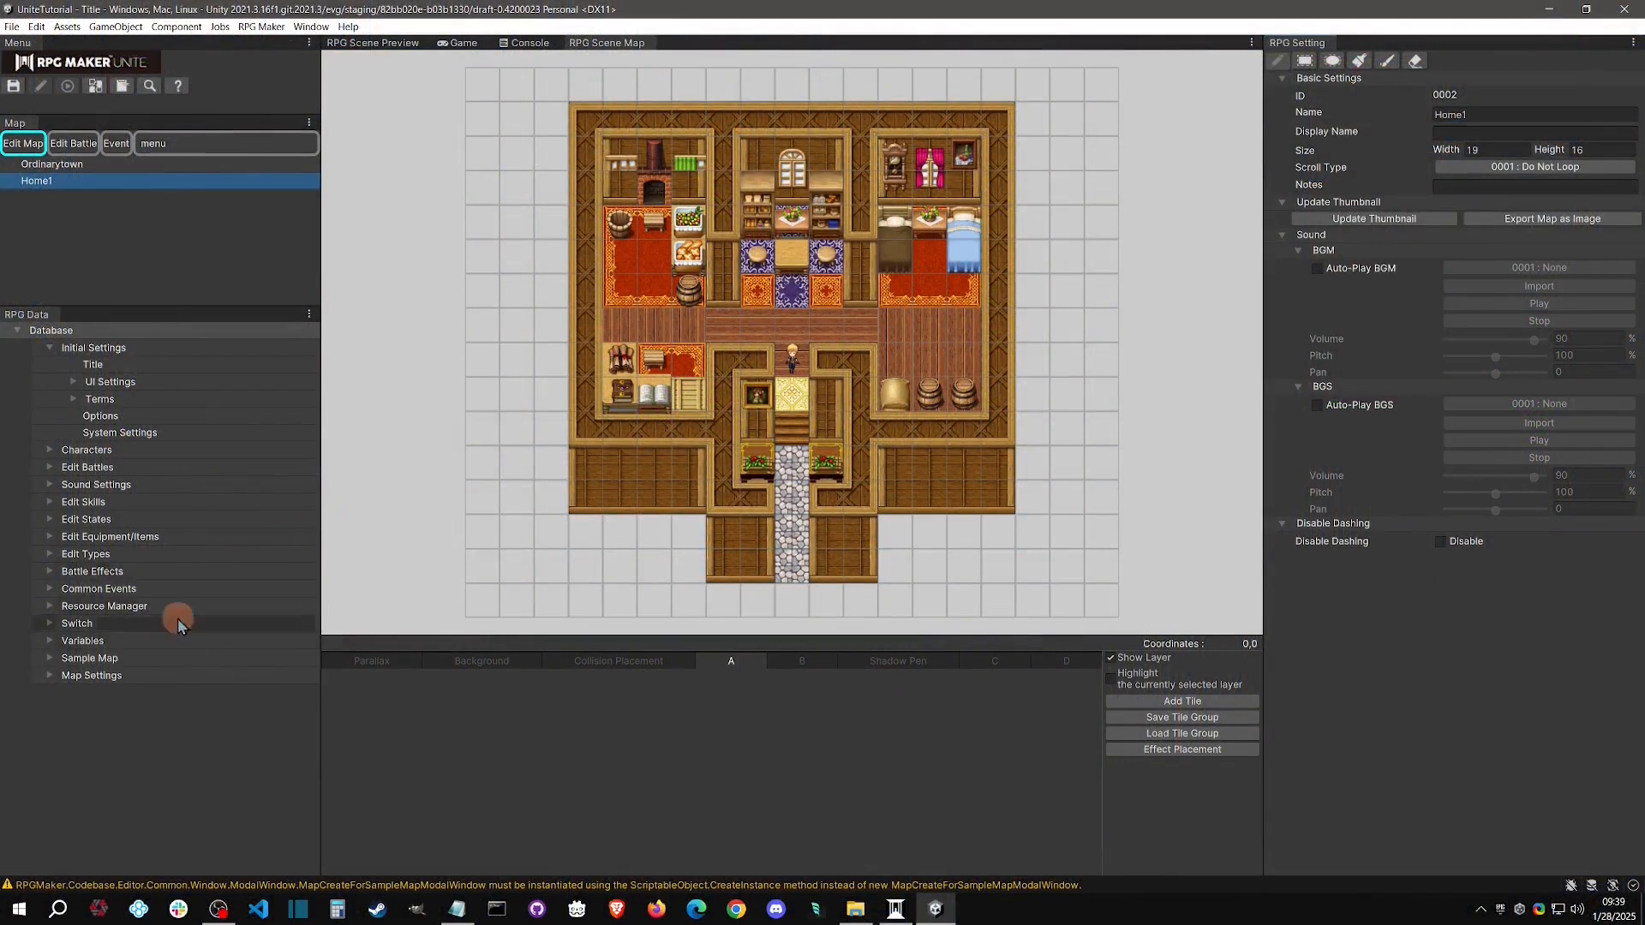
Examine several sample maps in the database, including Ordinarytown, Home1, Church, Tavern and Inn1F
left_click(68, 659)
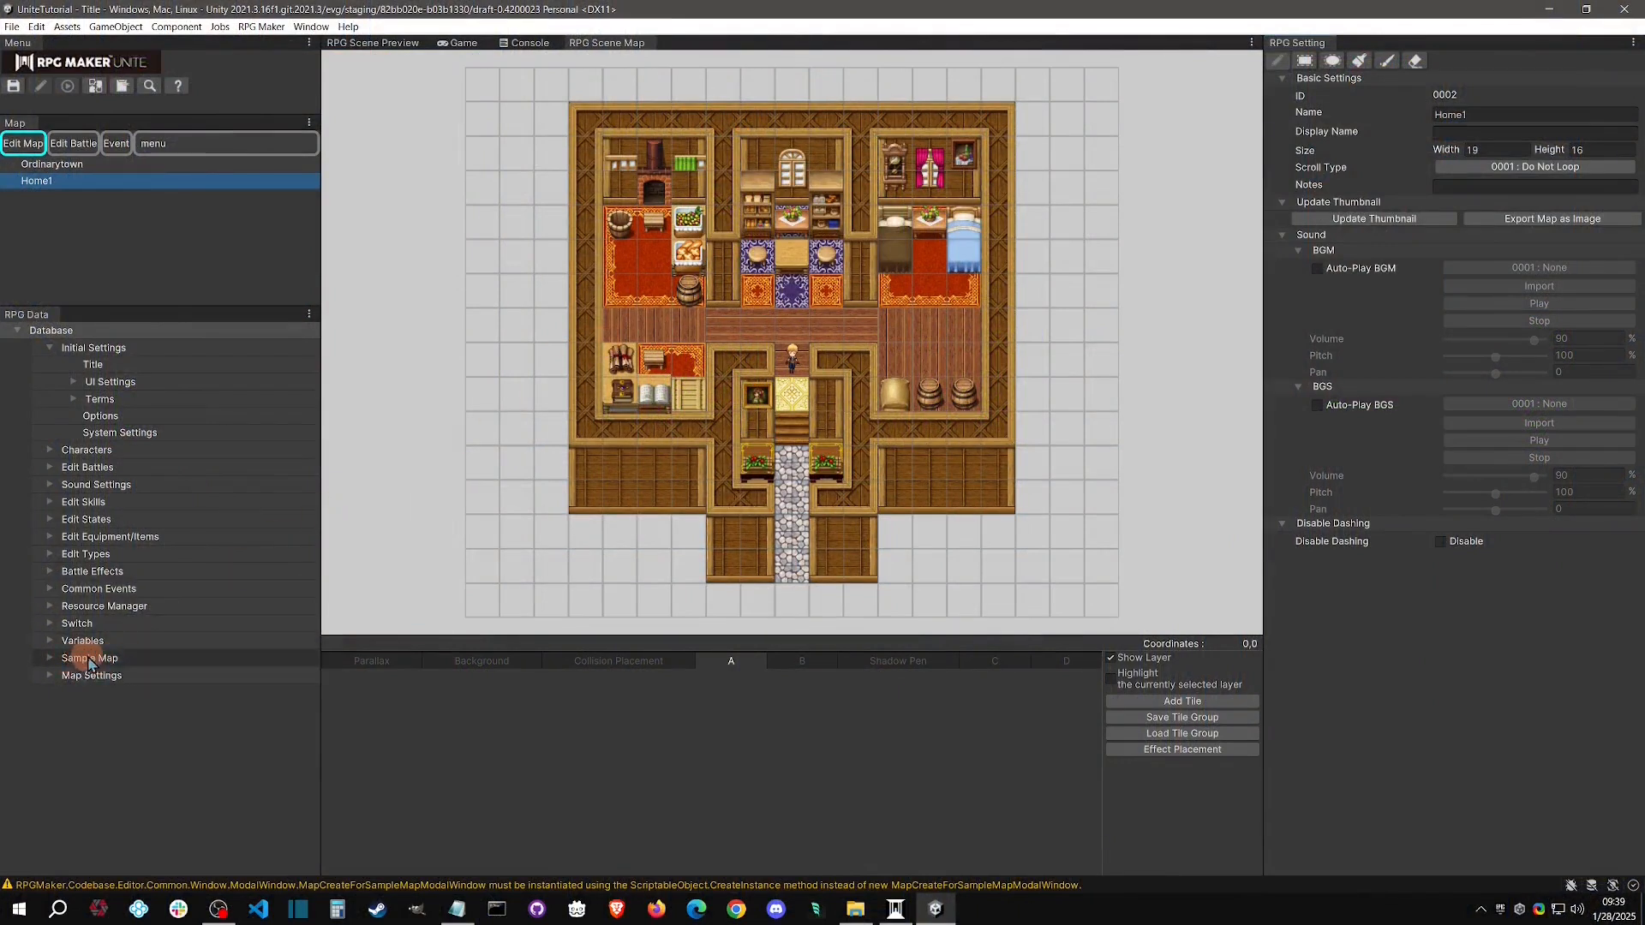
left_click(88, 658)
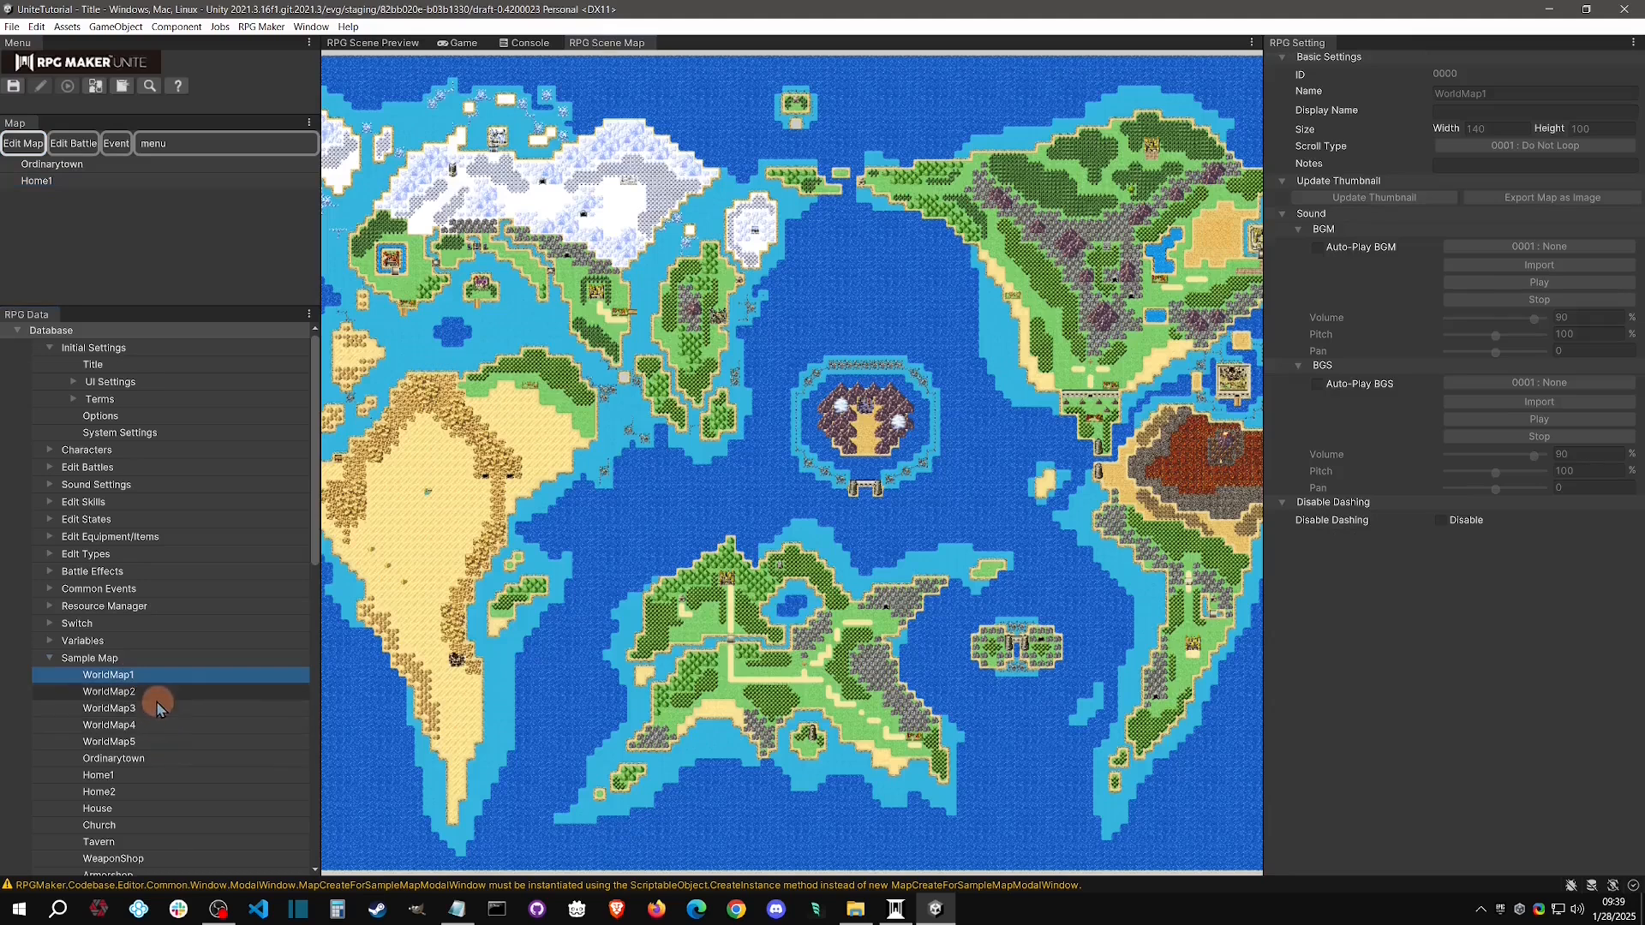
left_click(149, 758)
left_click(153, 776)
left_click(140, 825)
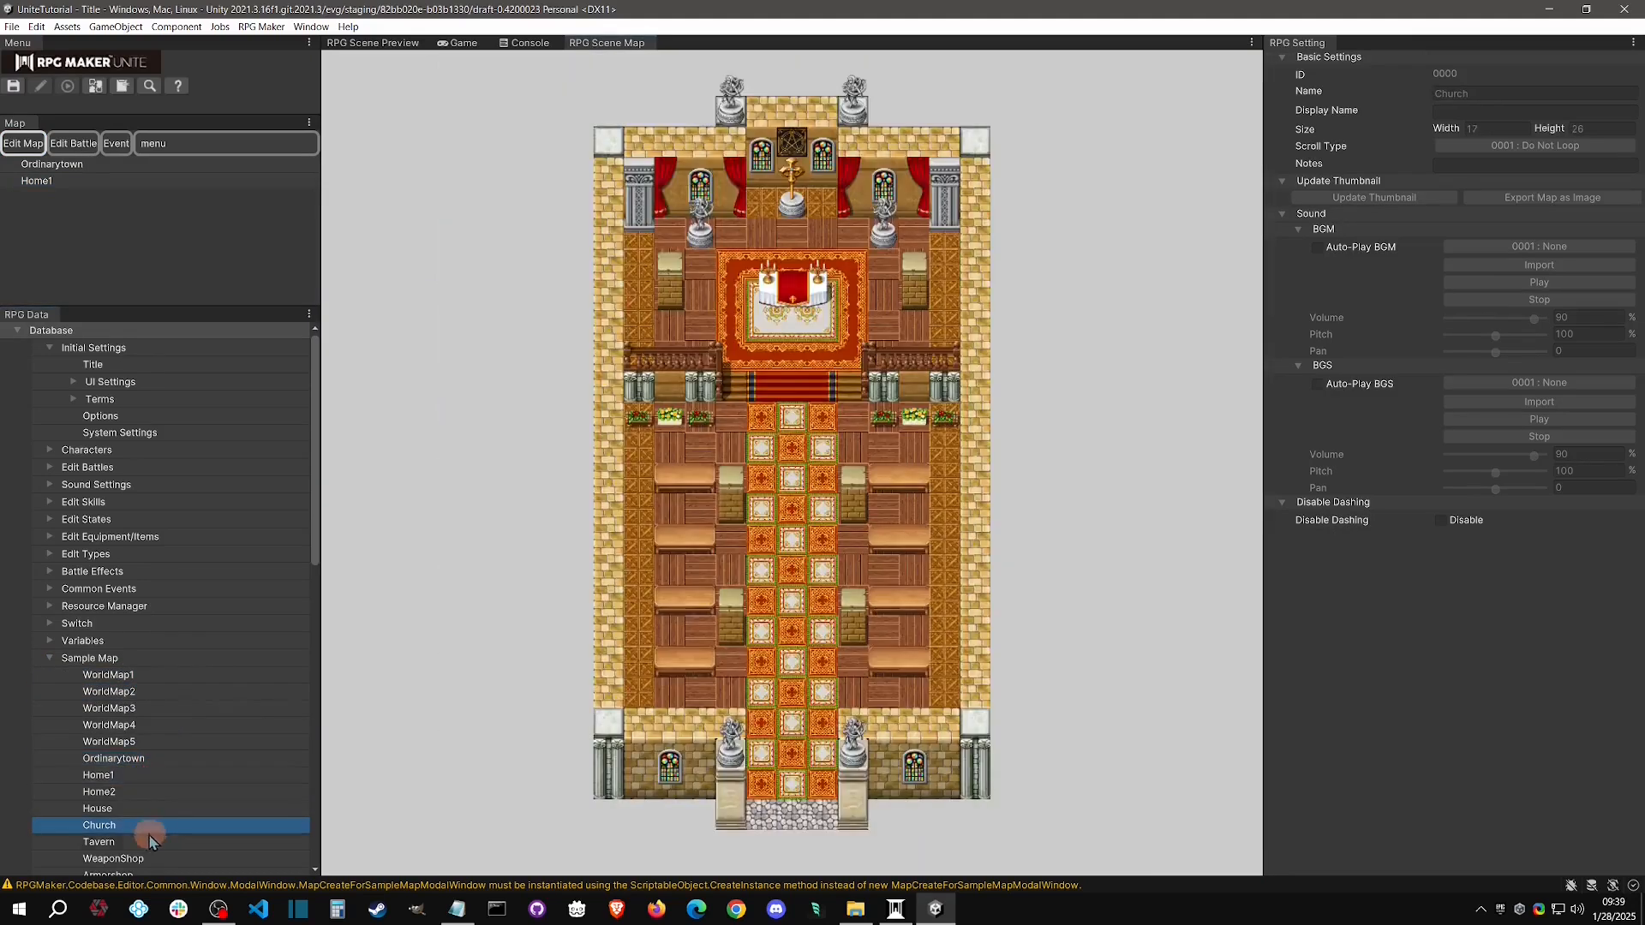
left_click(136, 842)
scroll(168, 763, "down", 5)
scroll(168, 763, "down", 1)
left_click(134, 692)
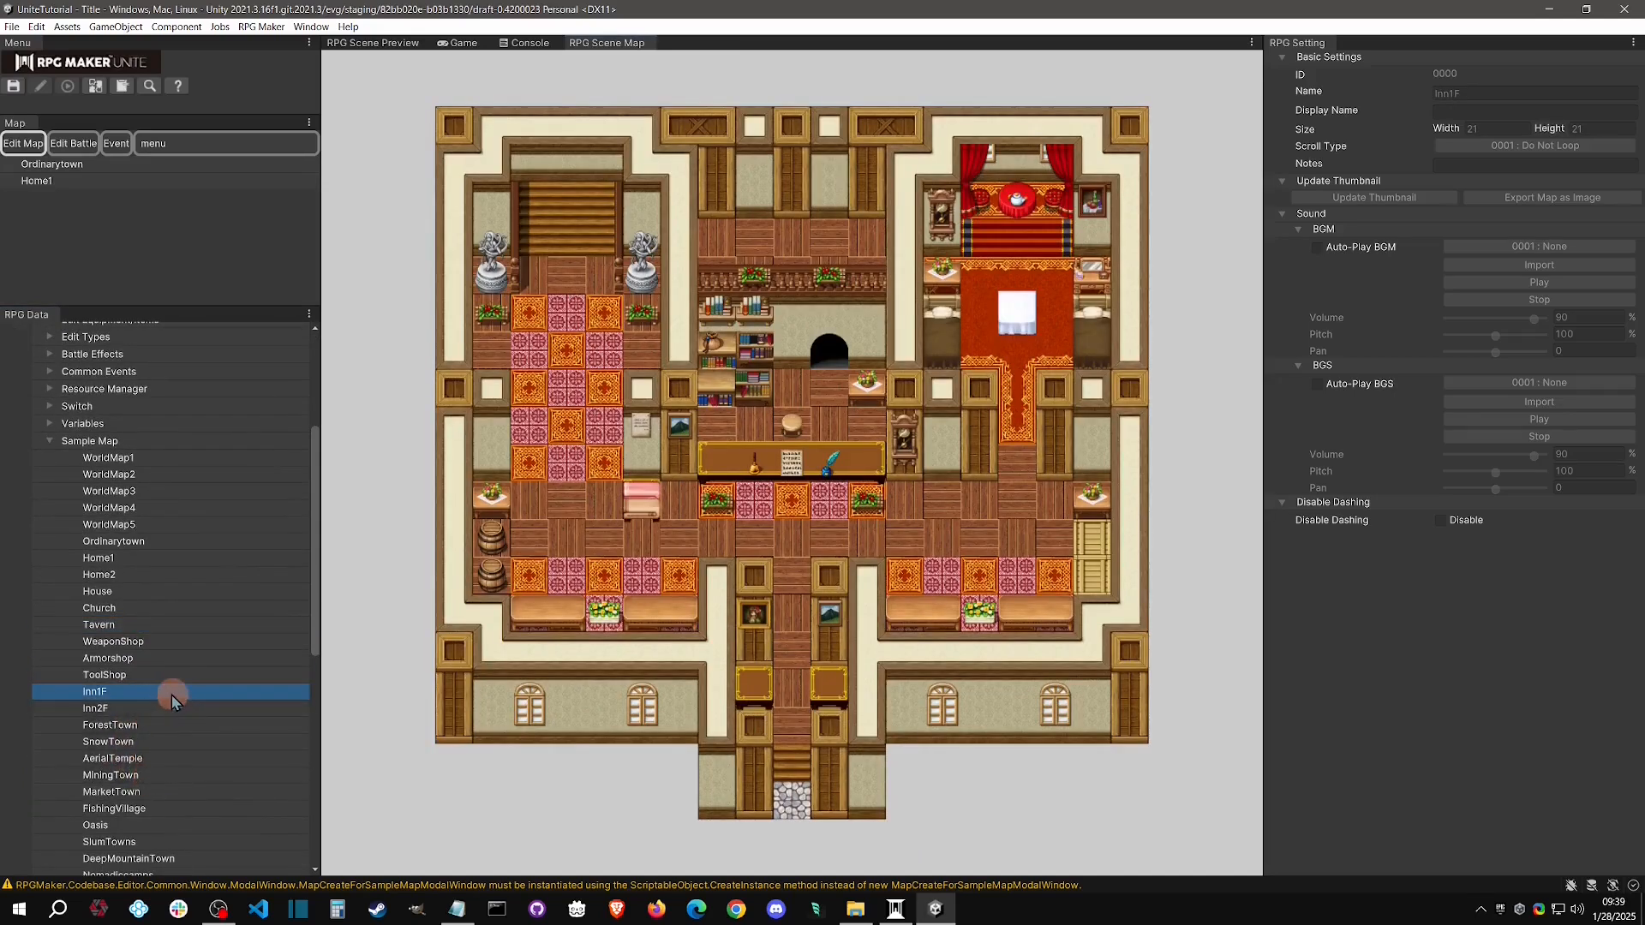
Create a new project map from the Church sample map
left_click(156, 608)
right_click(156, 608)
left_click(244, 617)
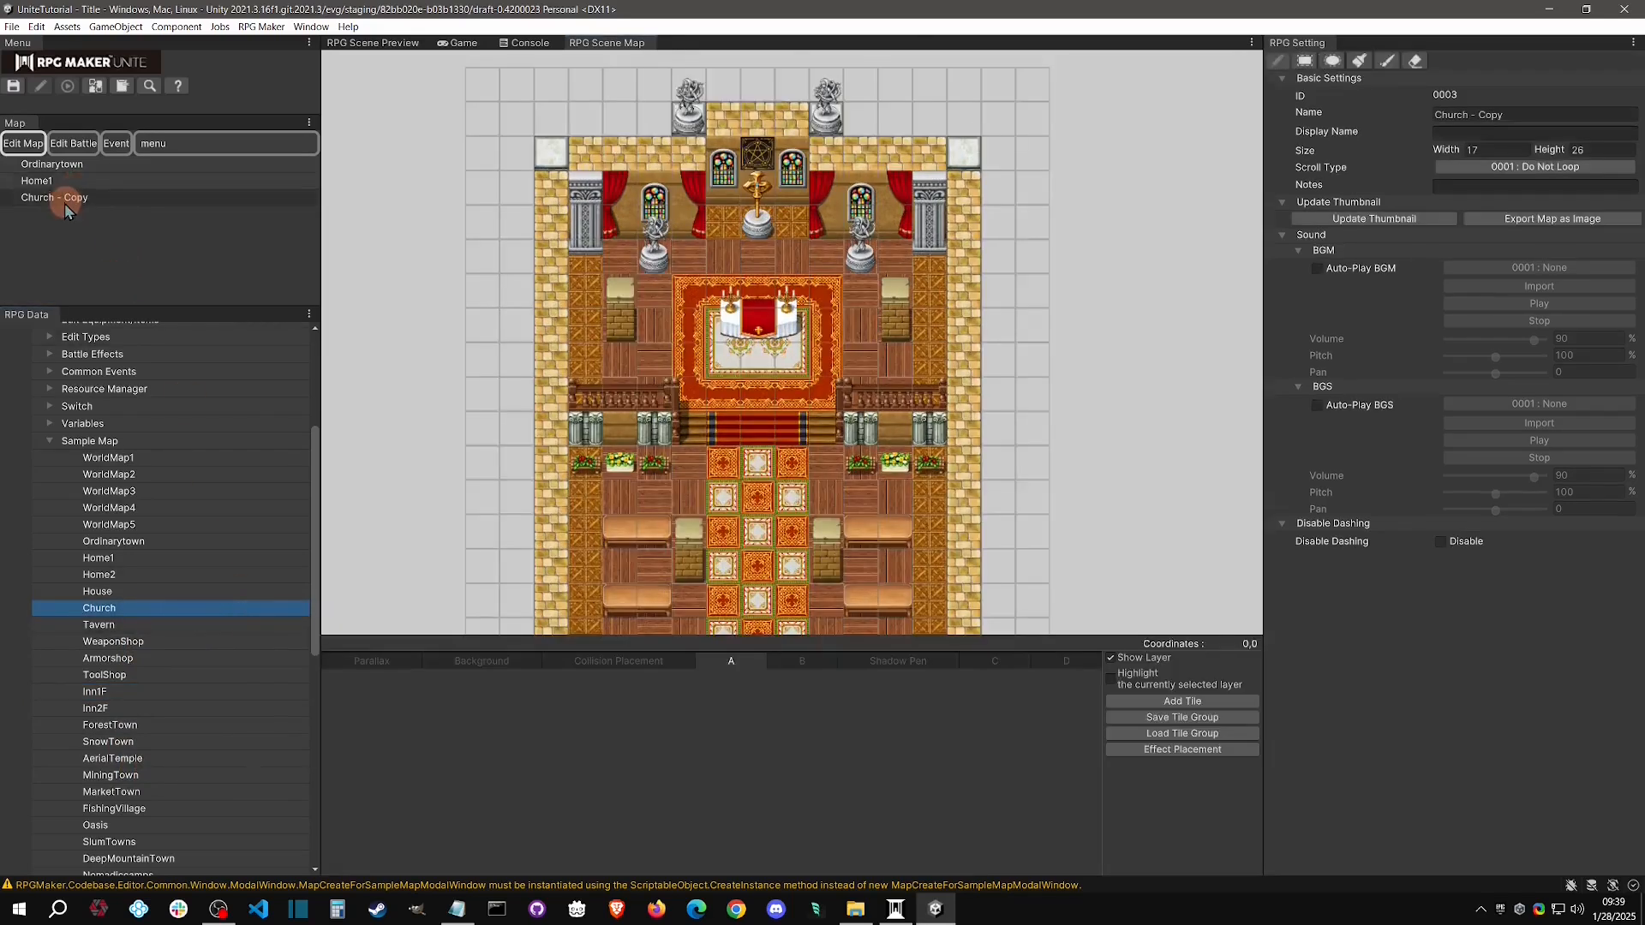
right_click(212, 139)
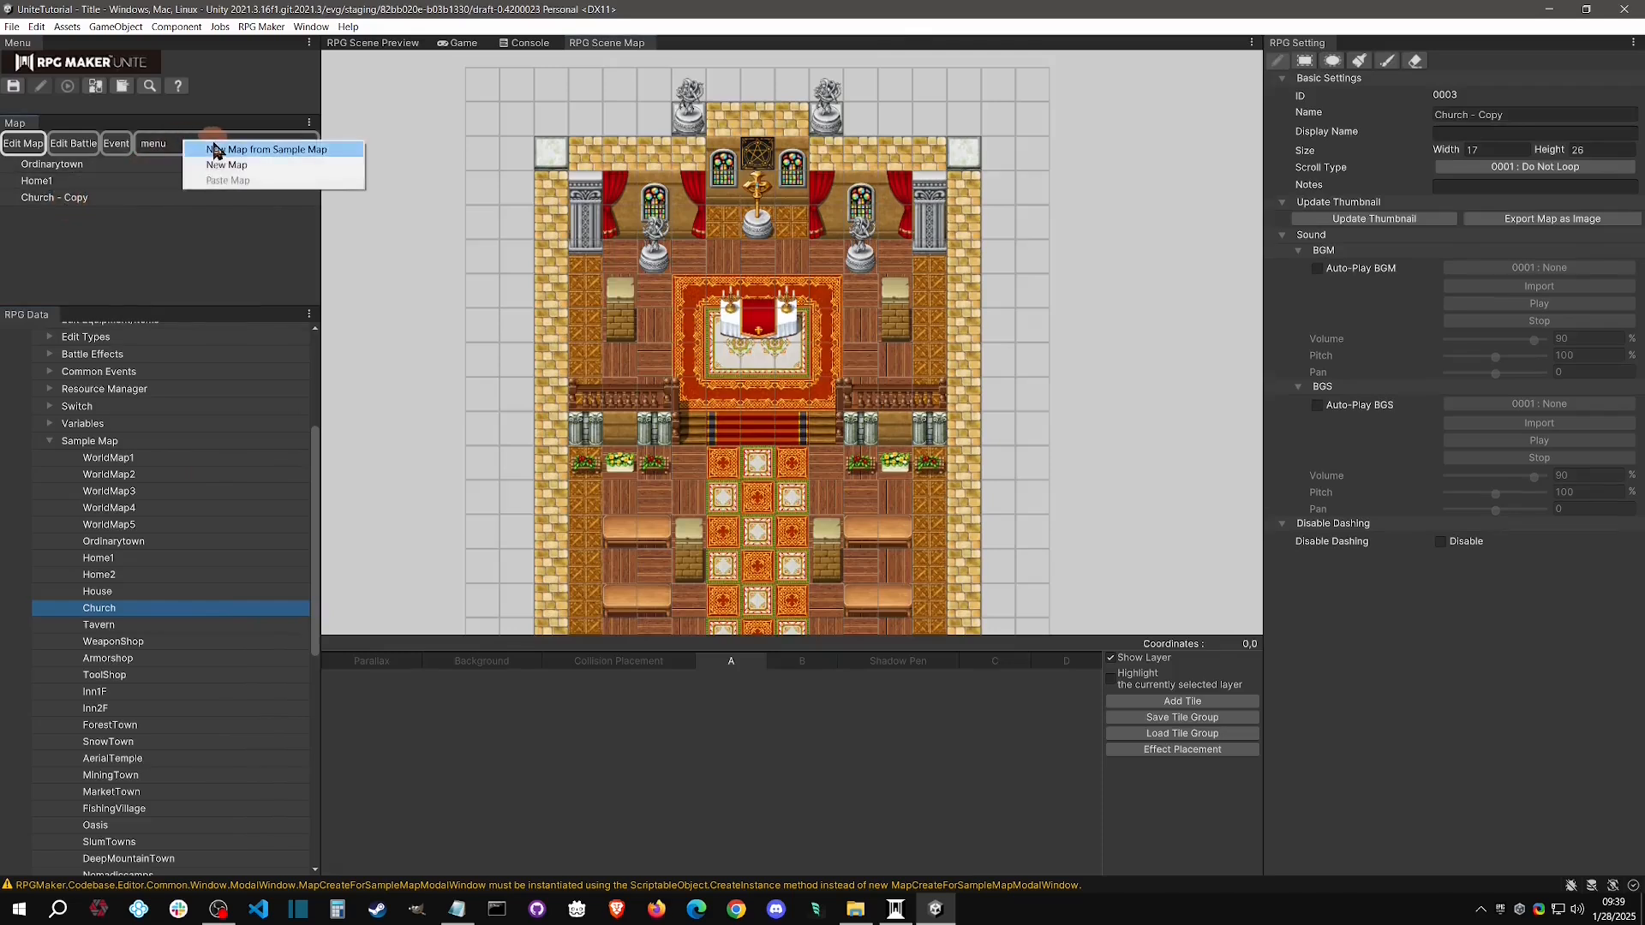
left_click(216, 150)
left_click(261, 431)
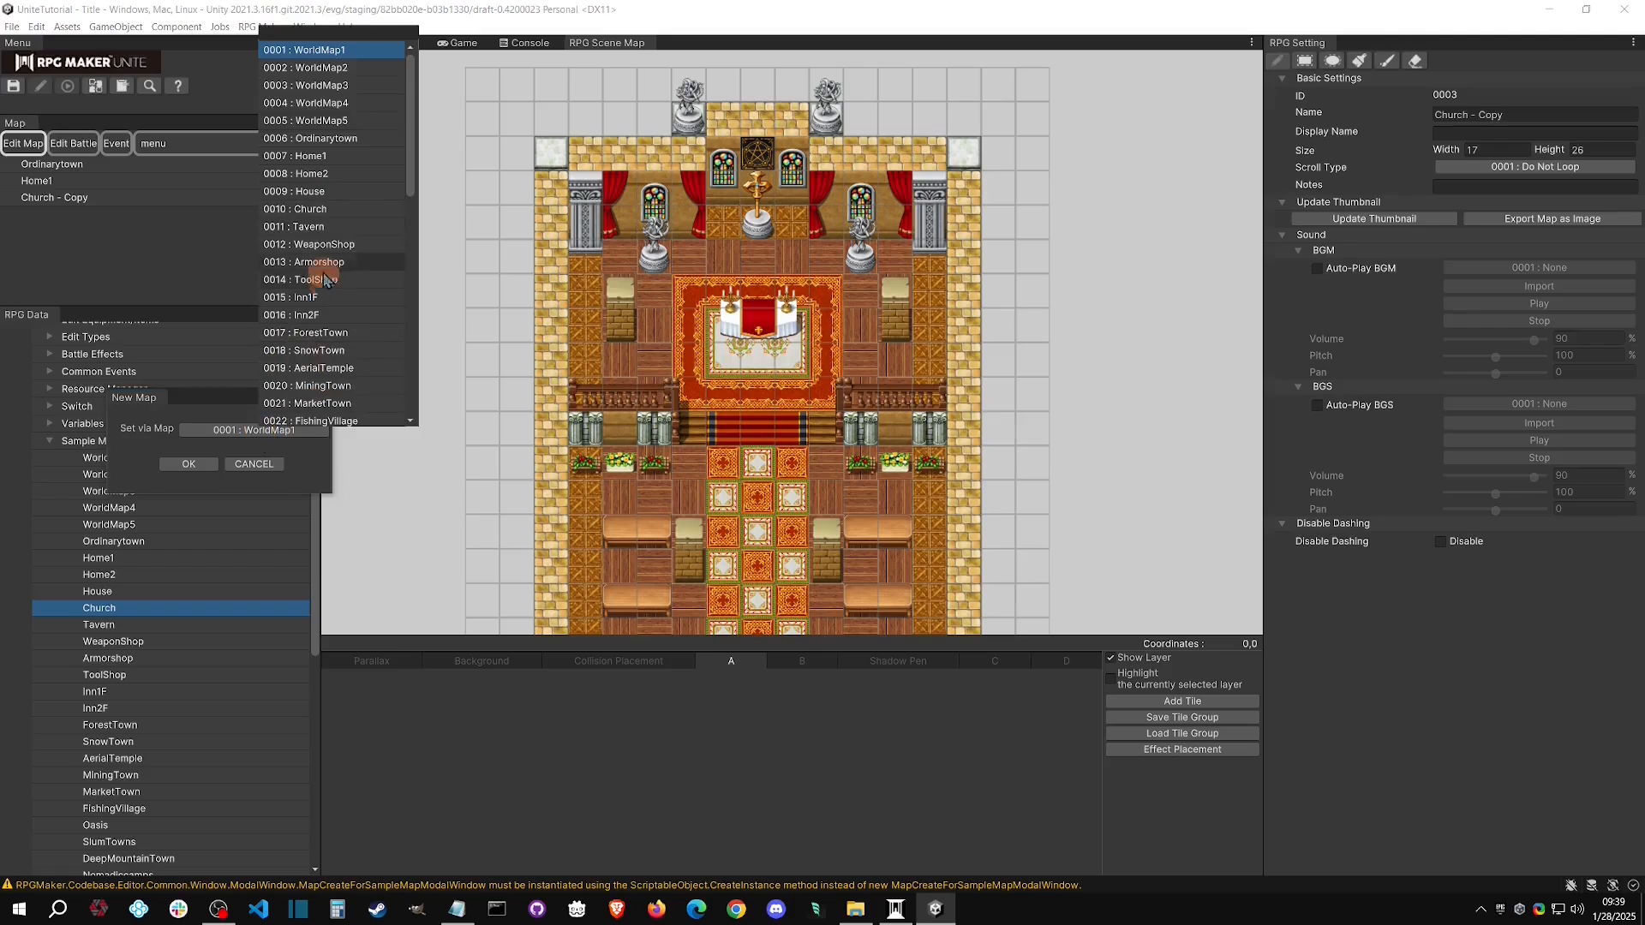
left_click(240, 465)
right_click(186, 604)
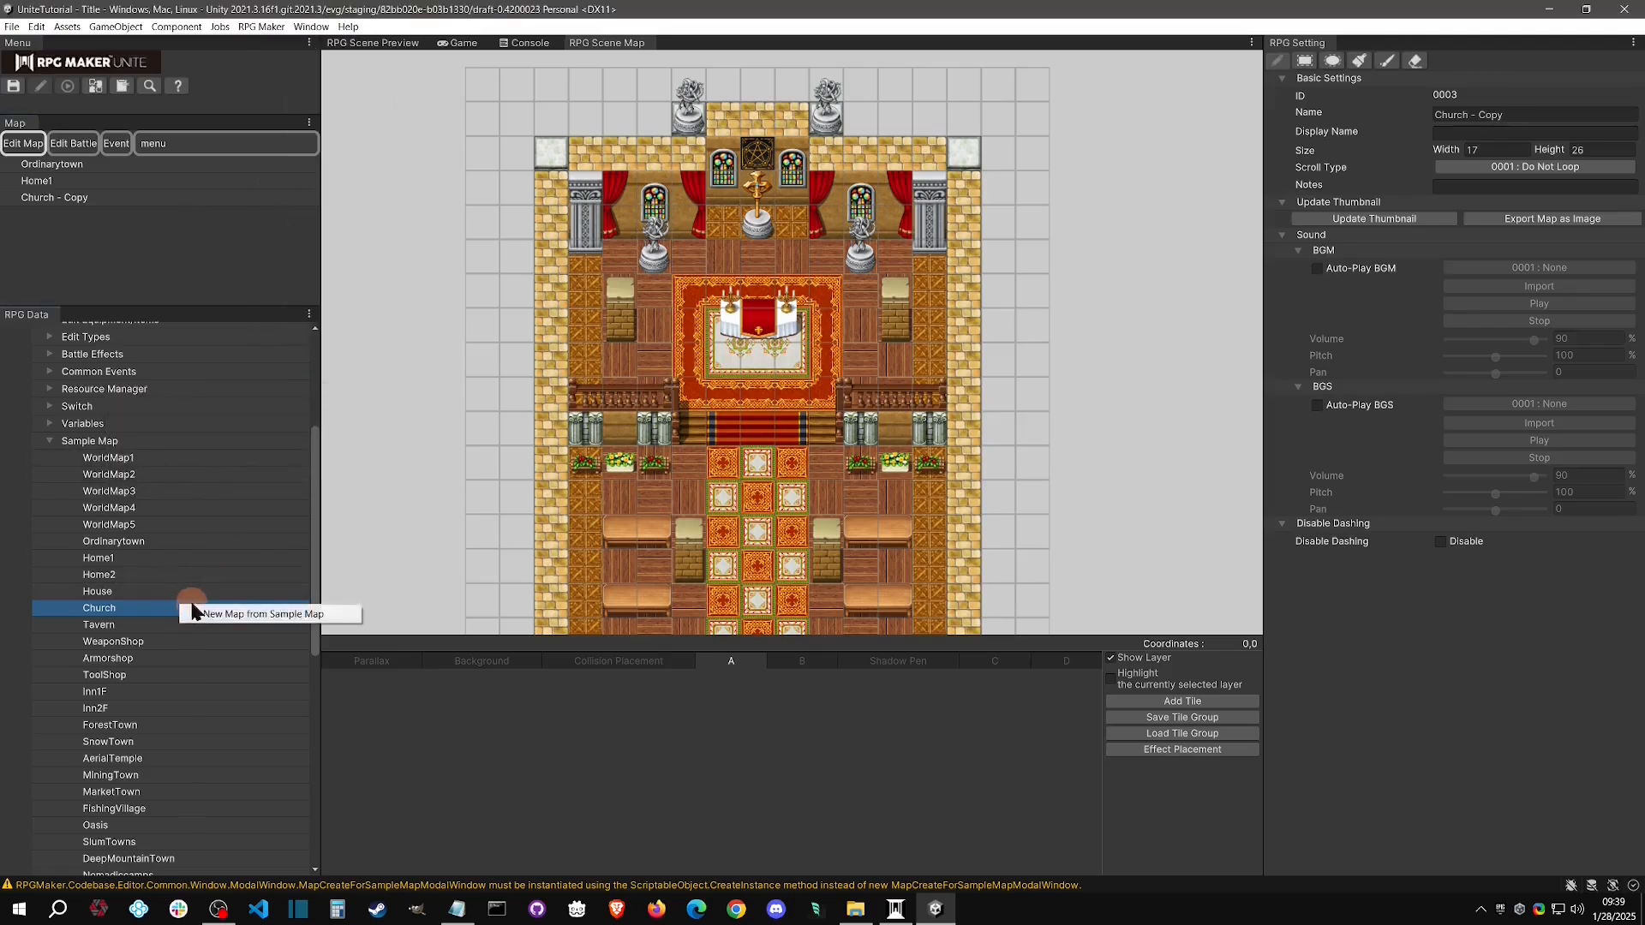
Collapse the sample map list and delete the Church - Copy map from the project
left_click(49, 440)
left_click(77, 196)
right_click(80, 197)
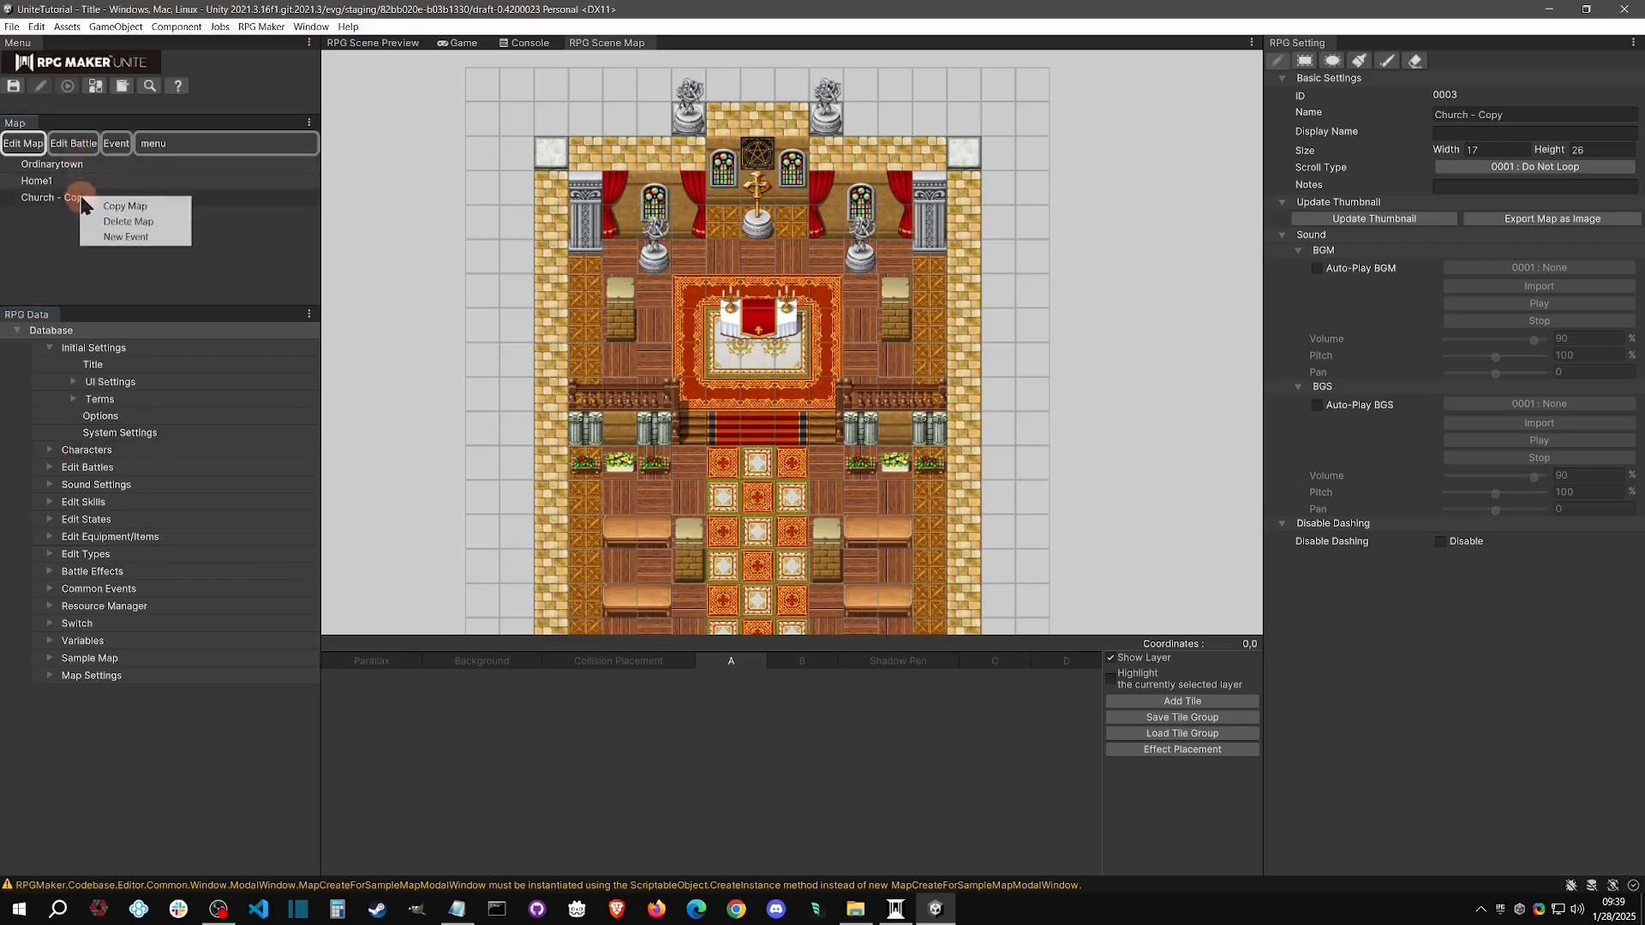
left_click(184, 246)
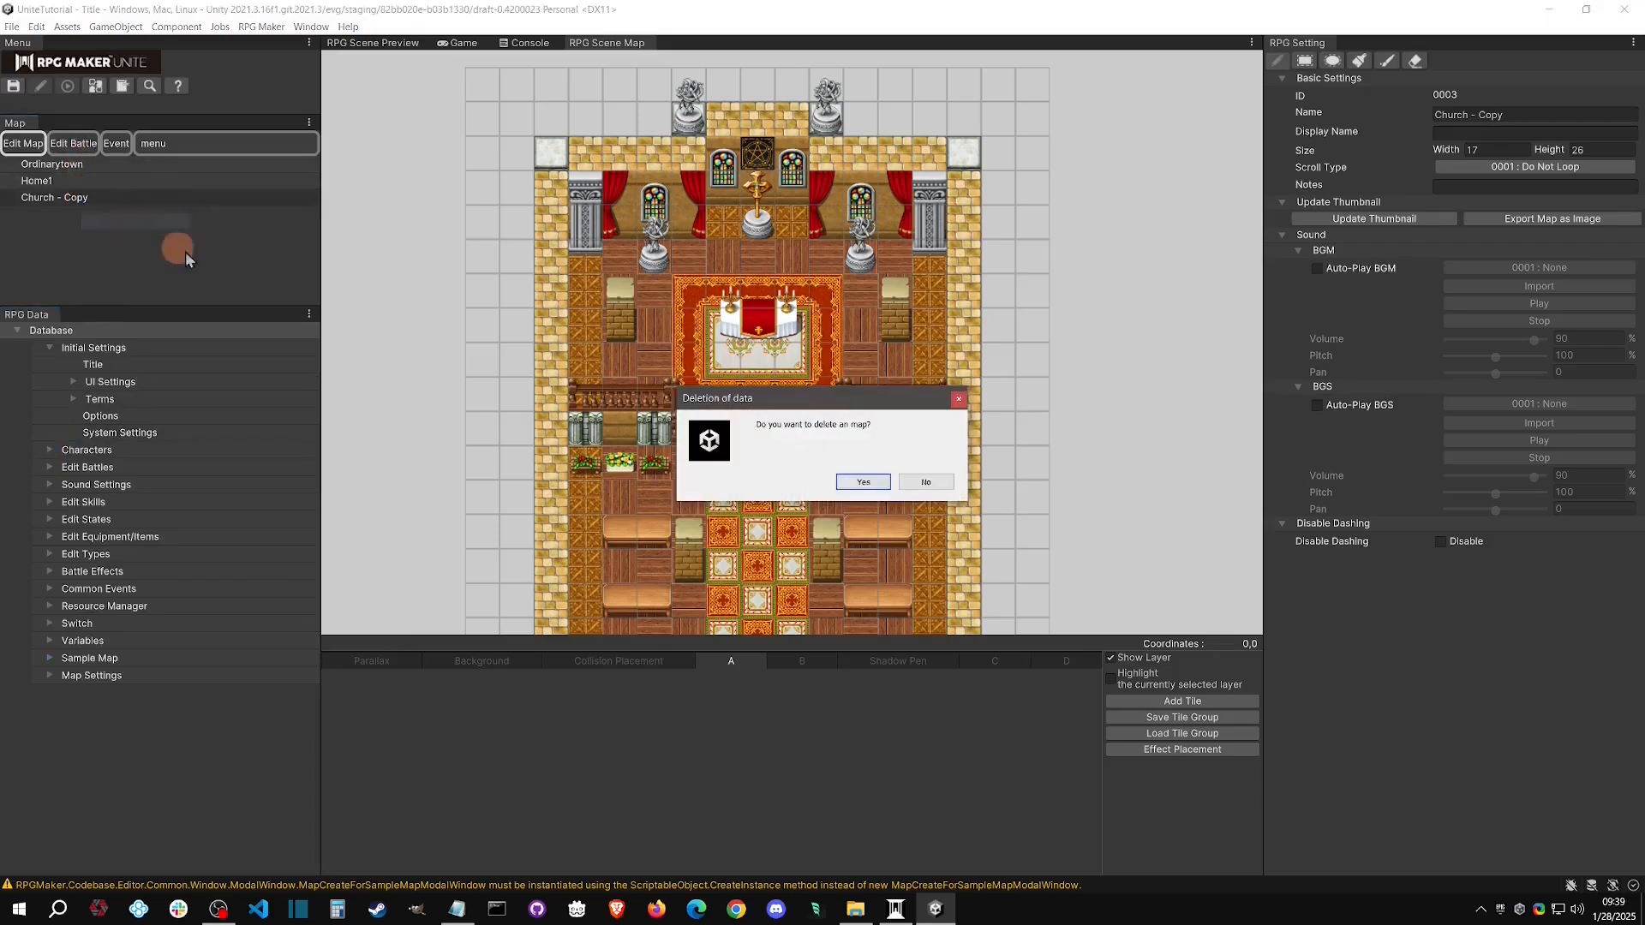
left_click(852, 483)
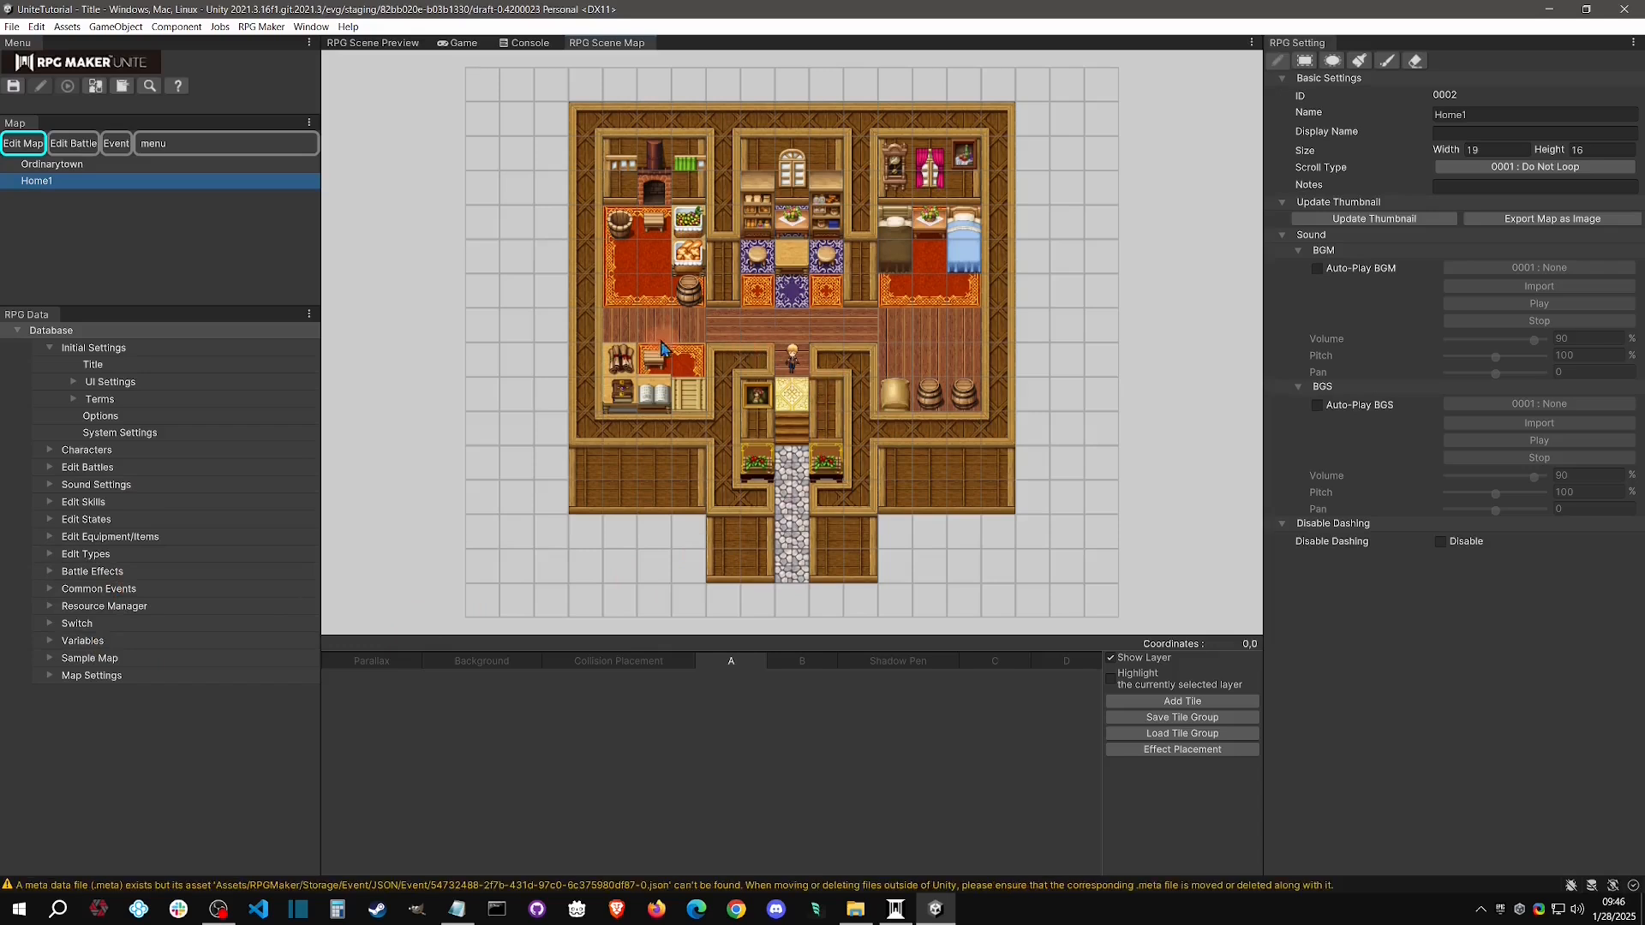
Create a new event on the Home1 map at position X 9, Y 7, and name it NPC
left_click(118, 144)
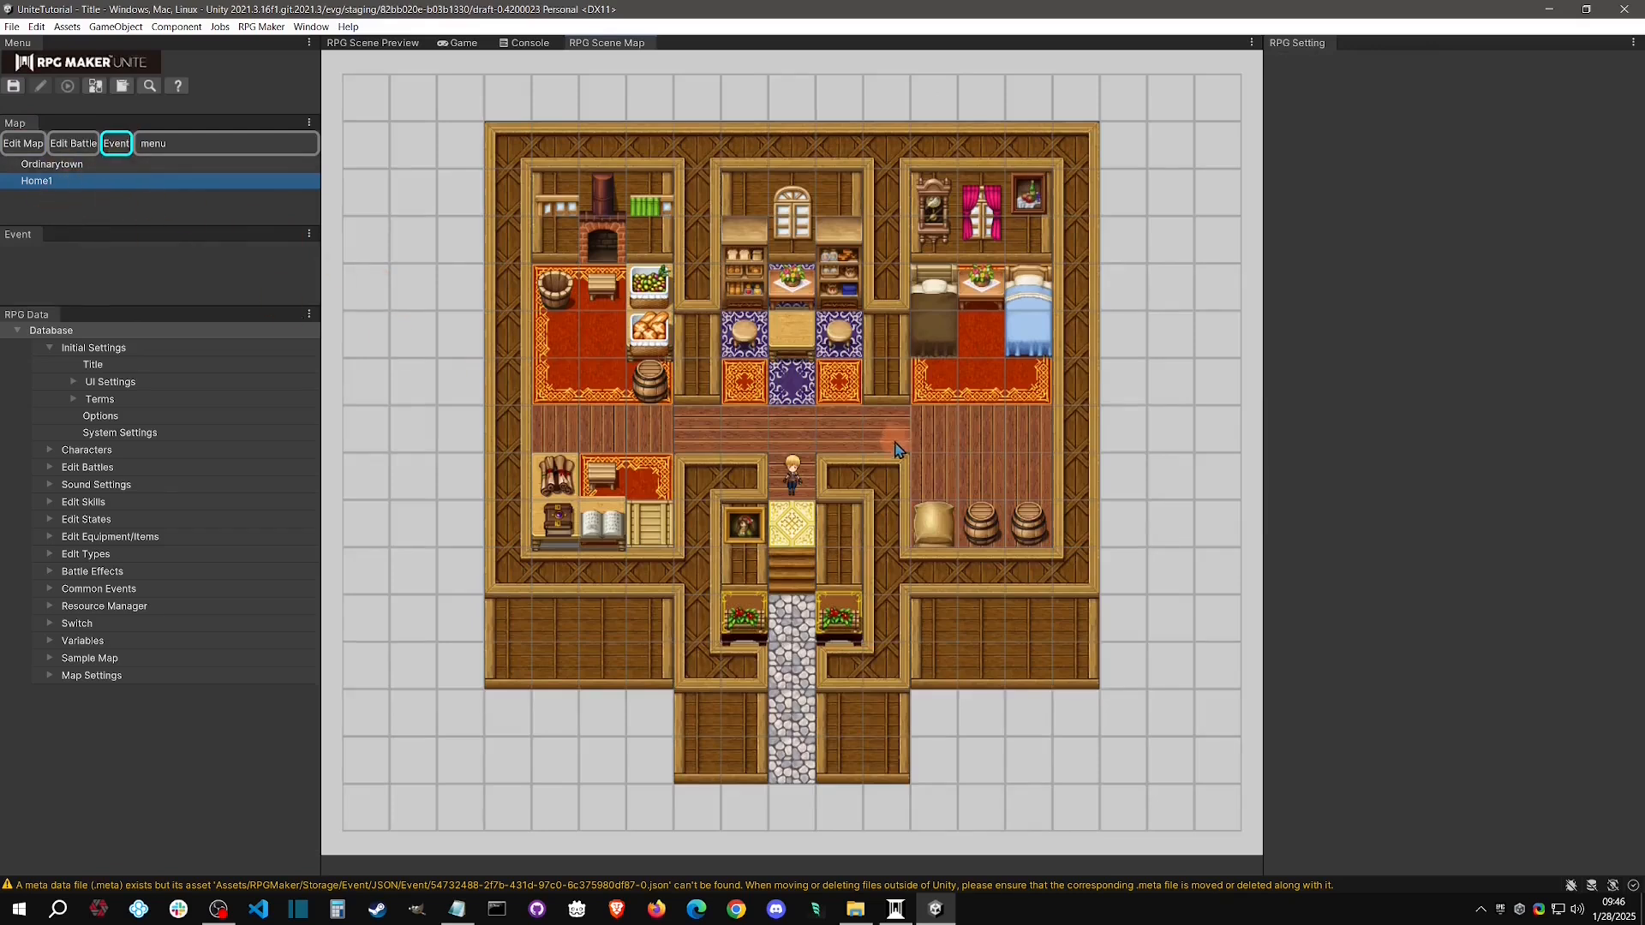
right_click(796, 434)
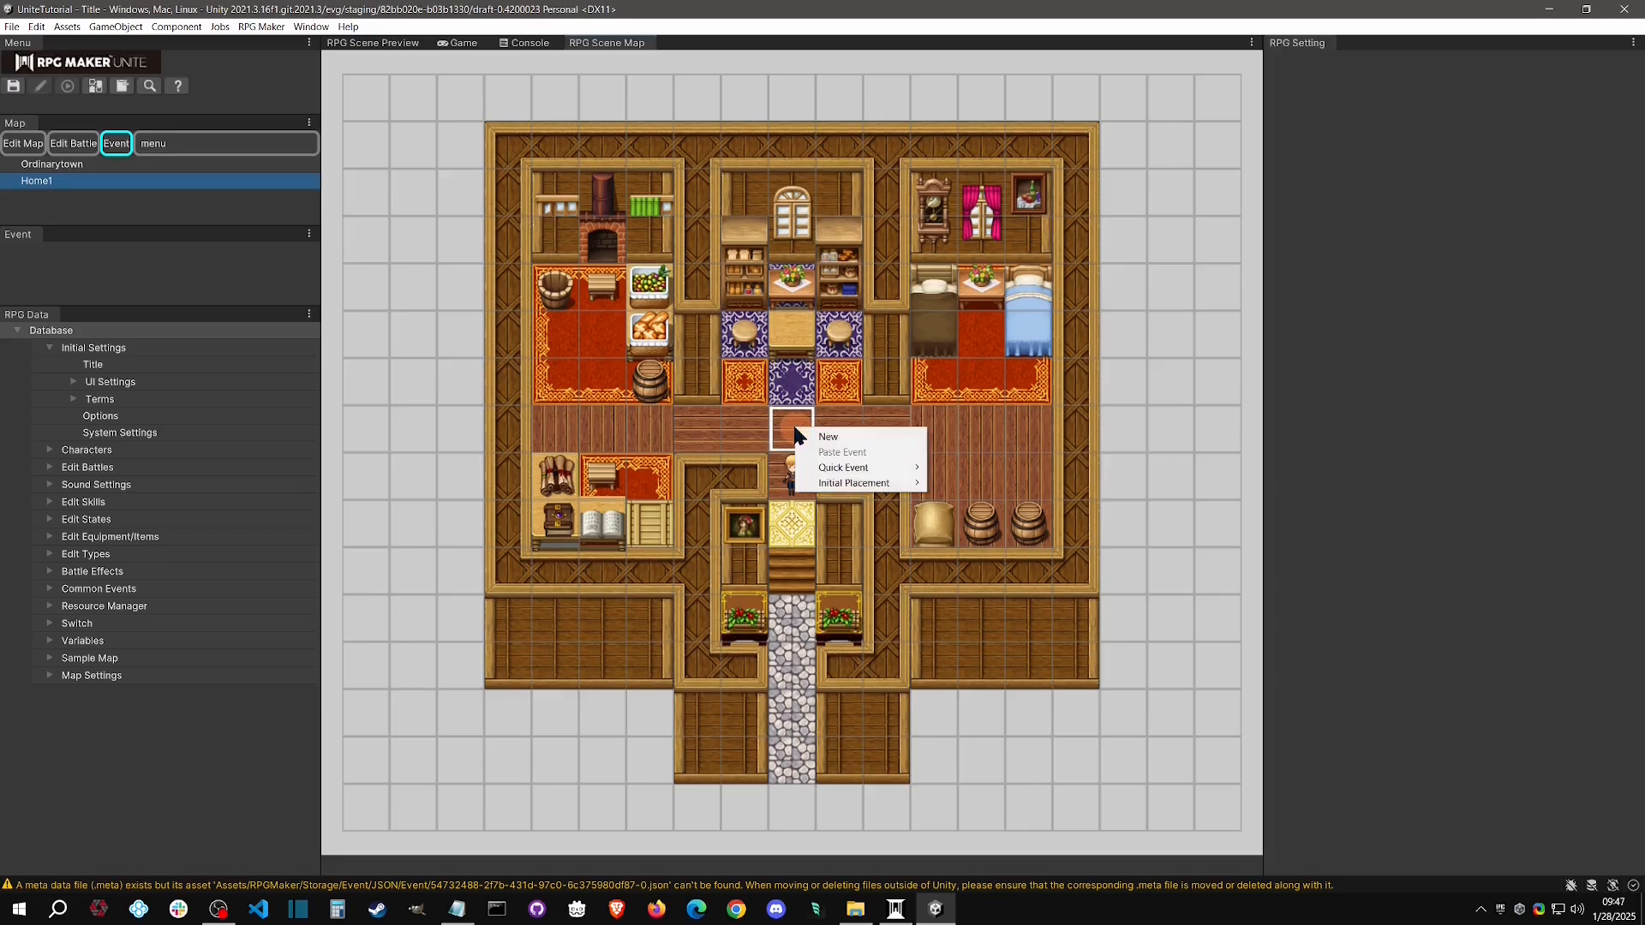
left_click(829, 438)
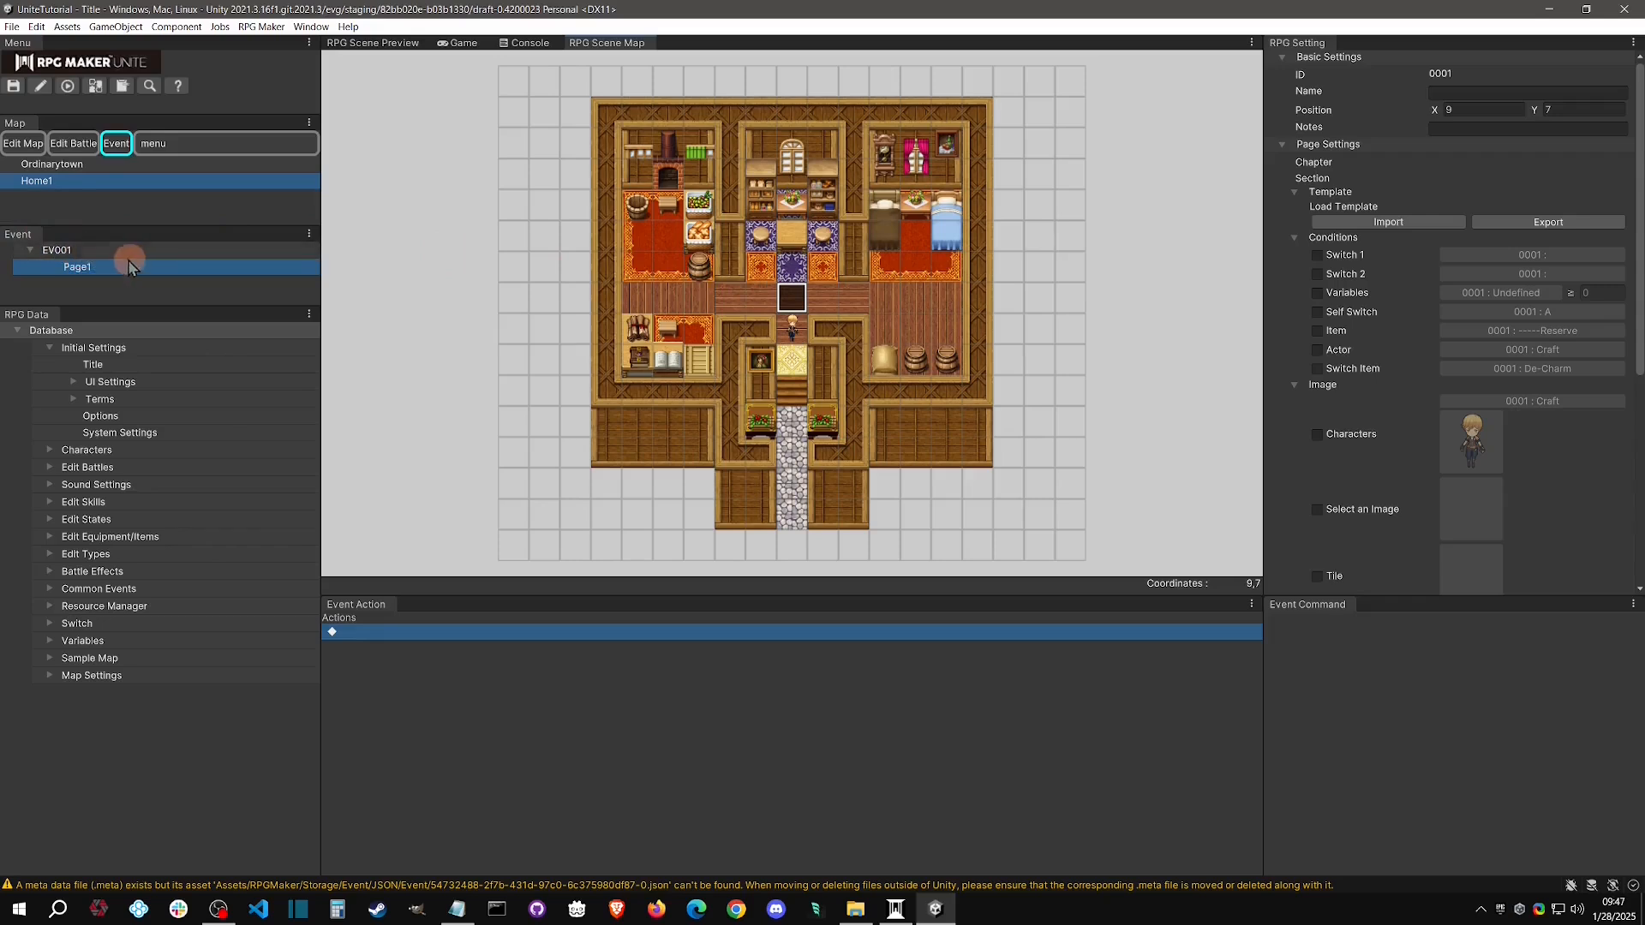
left_click(1500, 92)
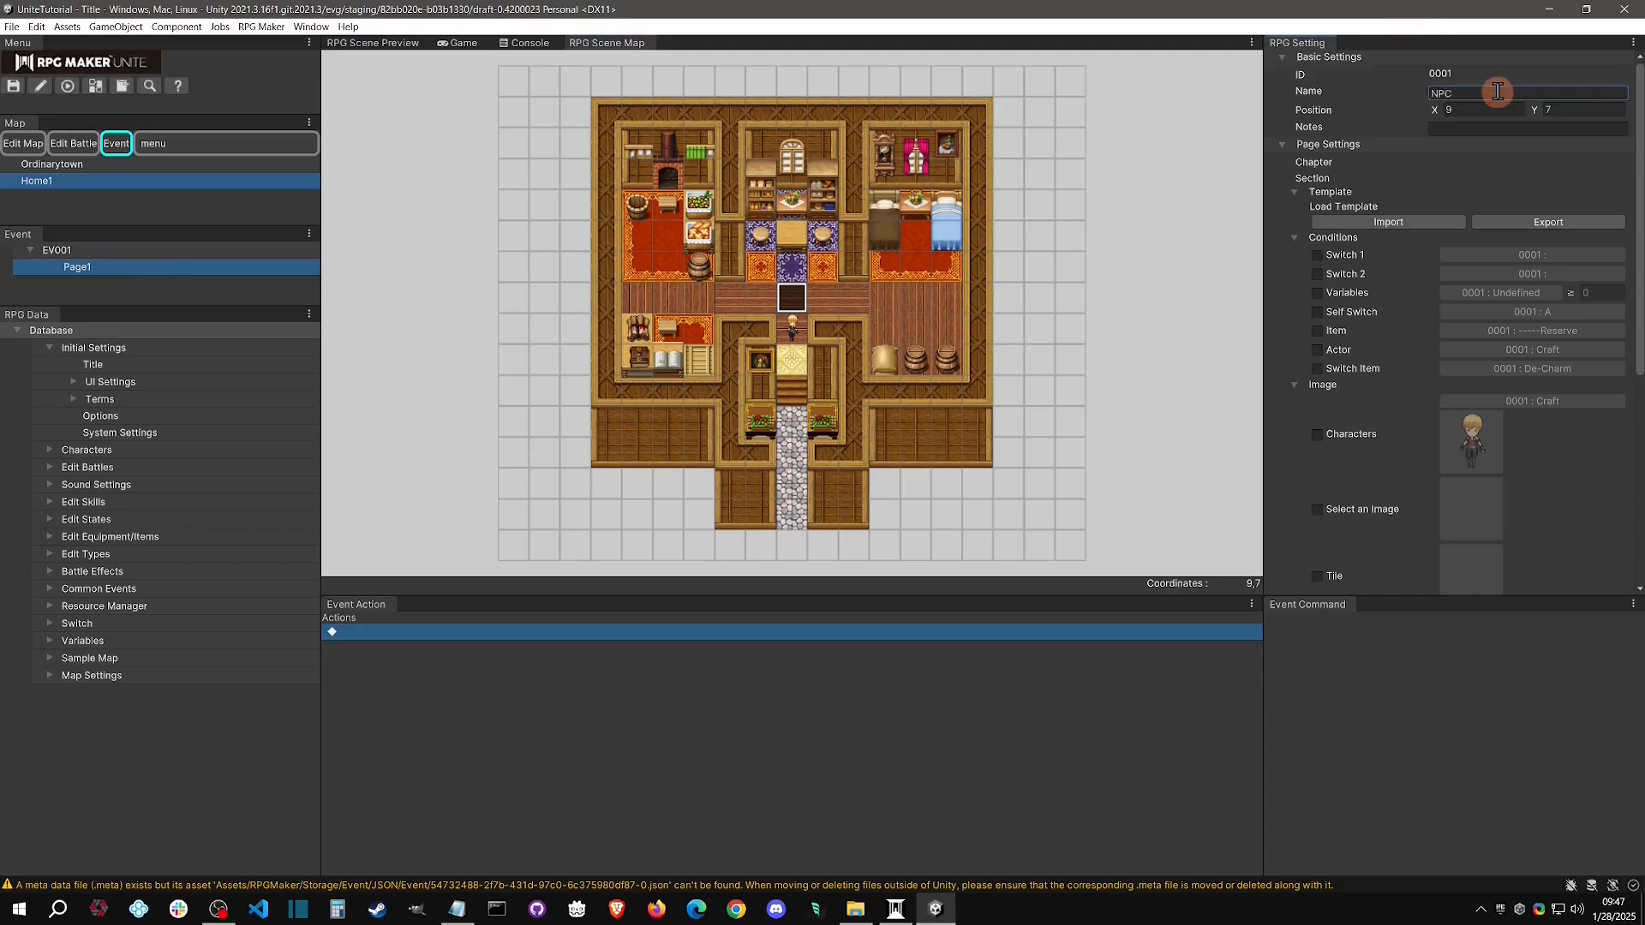
left_click(448, 313)
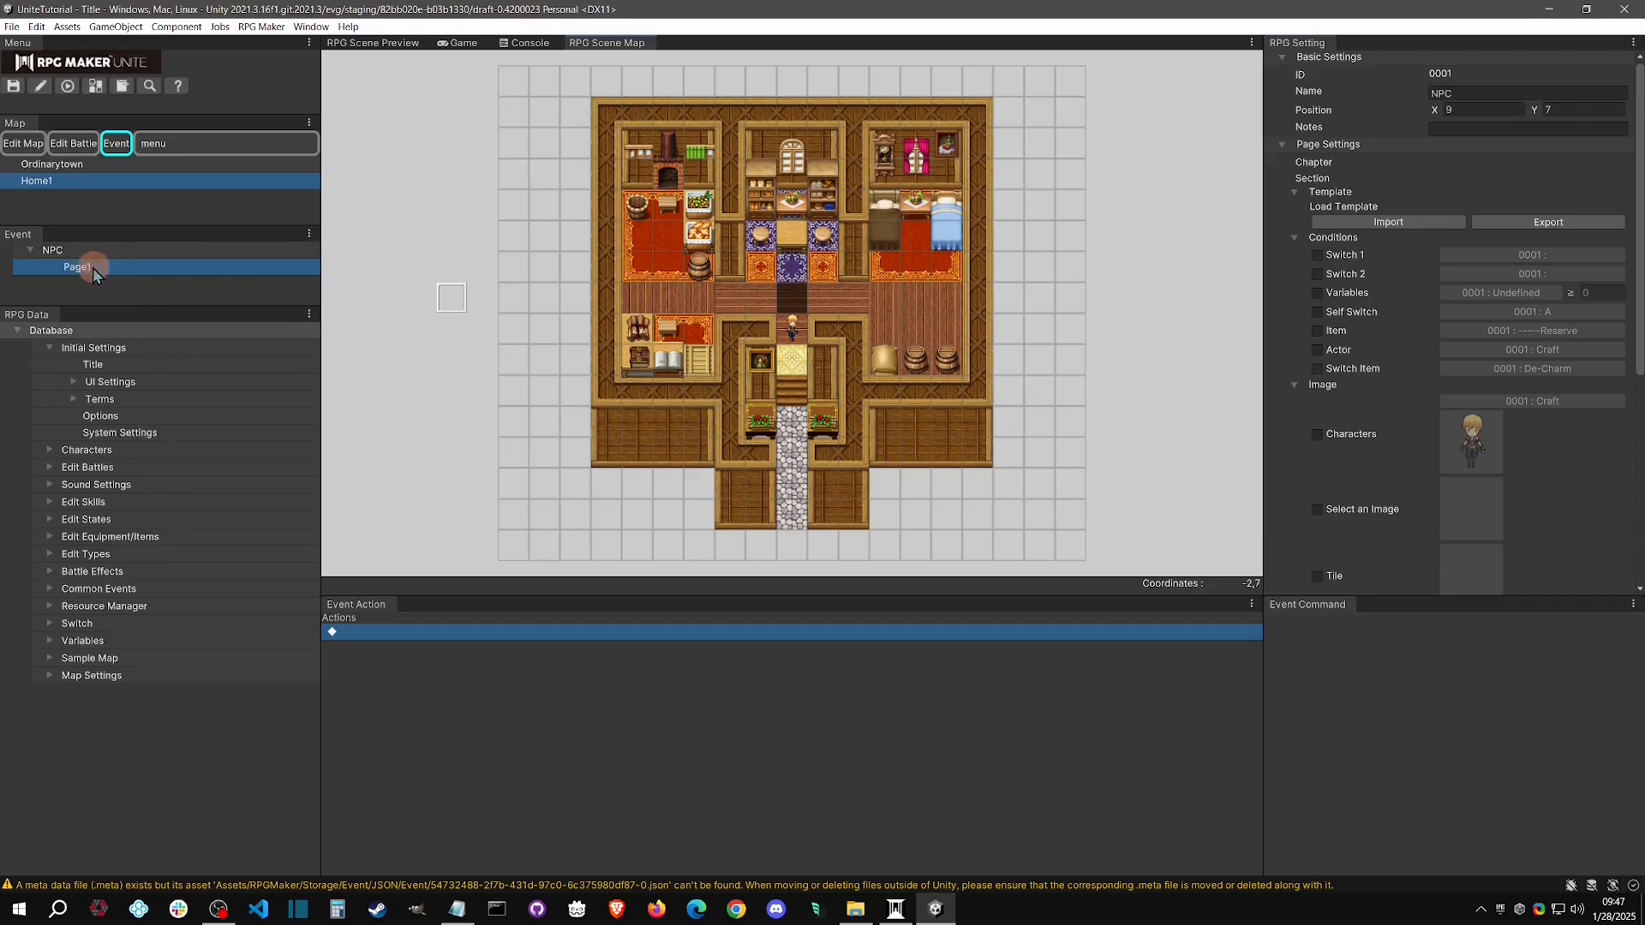
right_click(113, 249)
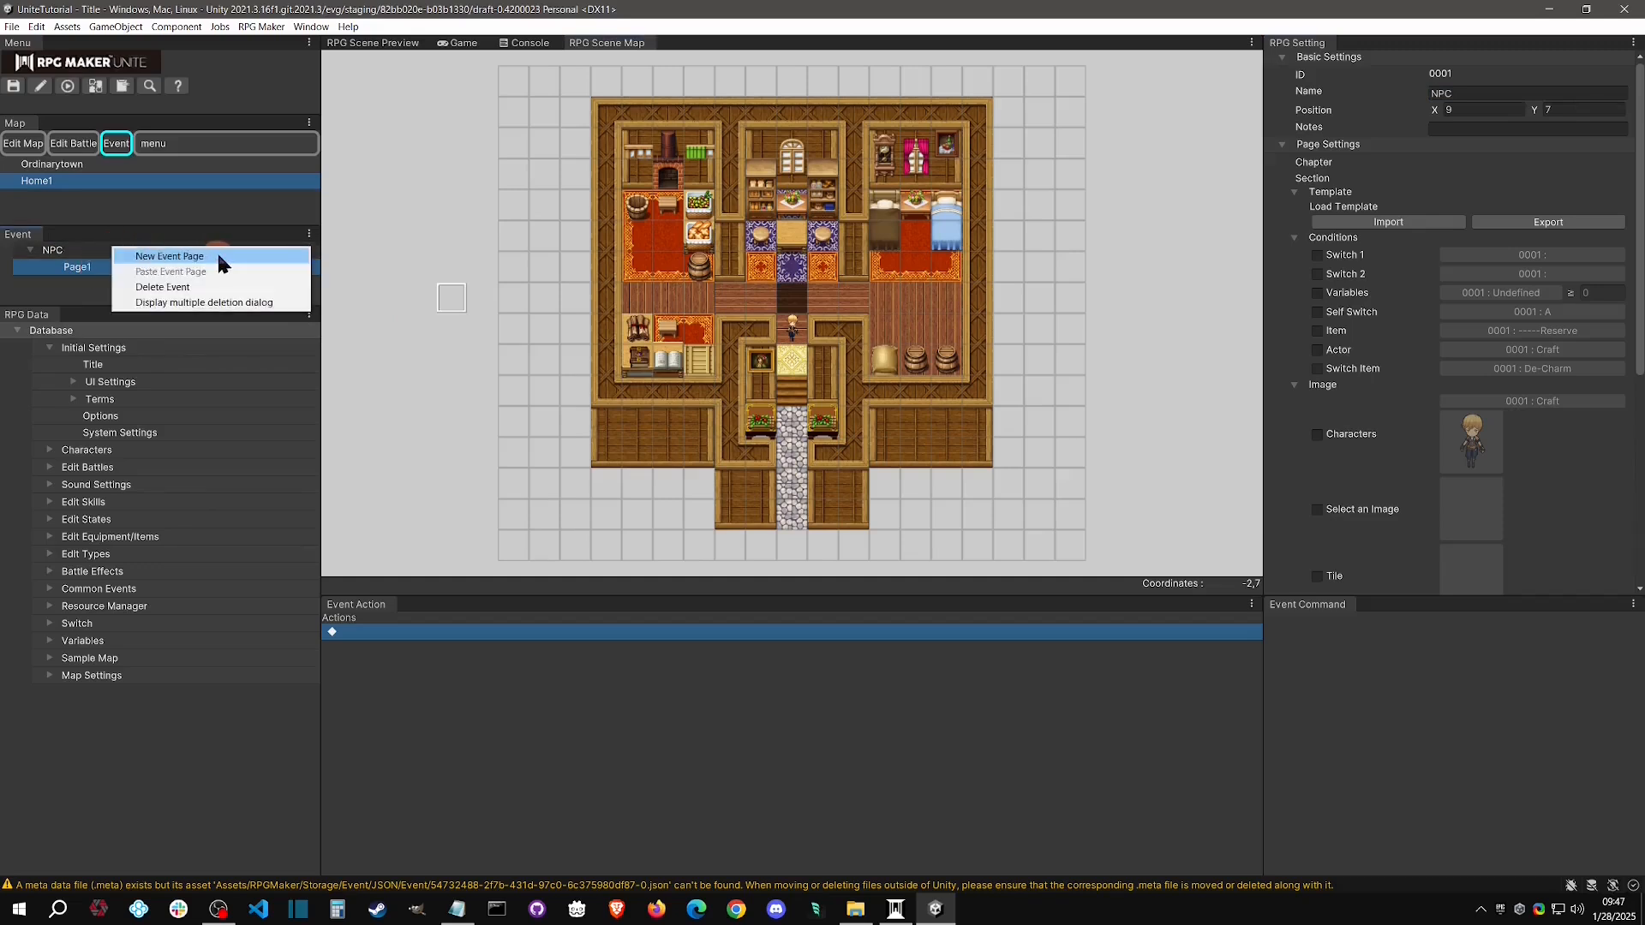
right_click(85, 270)
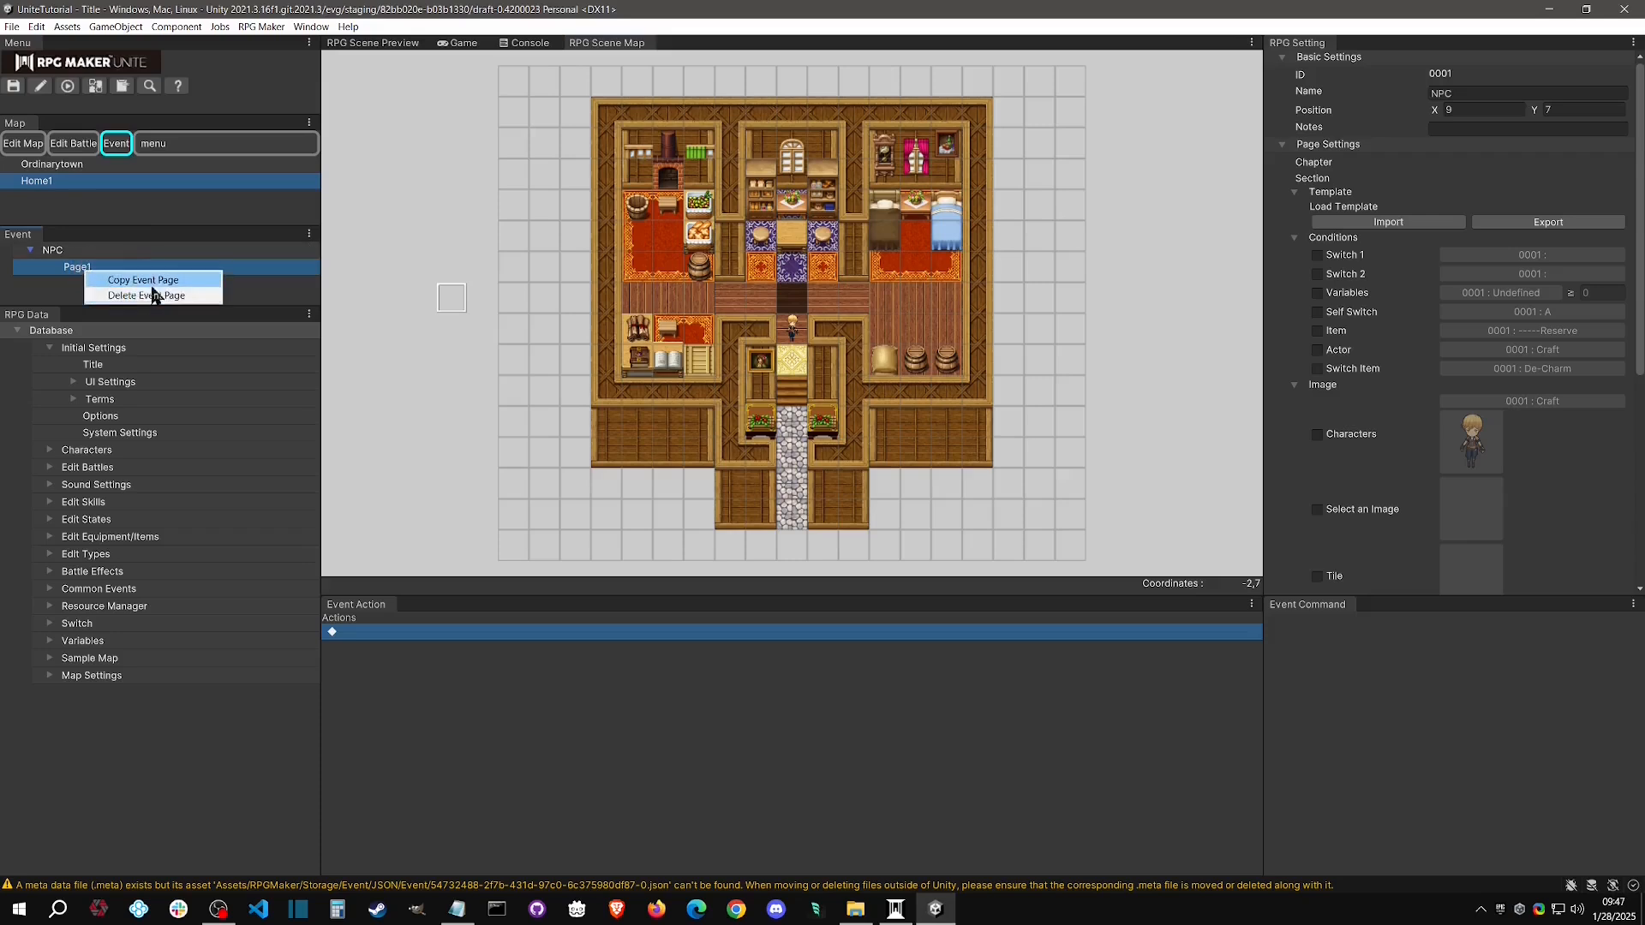
left_click(108, 271)
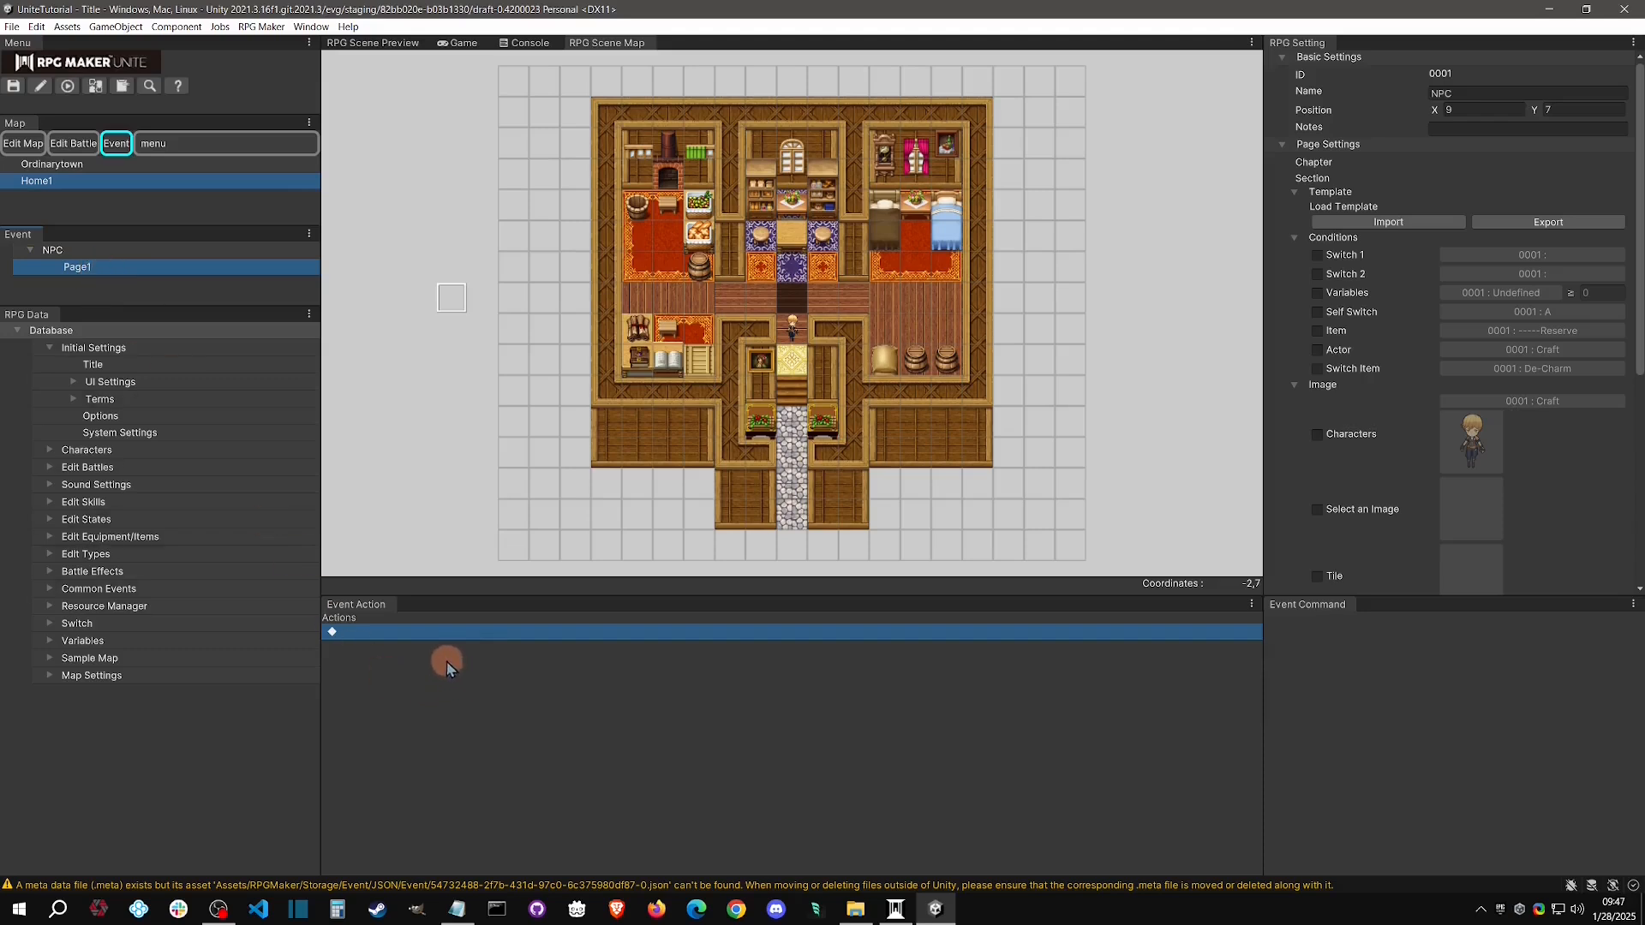
Add a Show Text command followed by a Choices command to Page1 of the NPC event
left_click(388, 632)
right_click(393, 631)
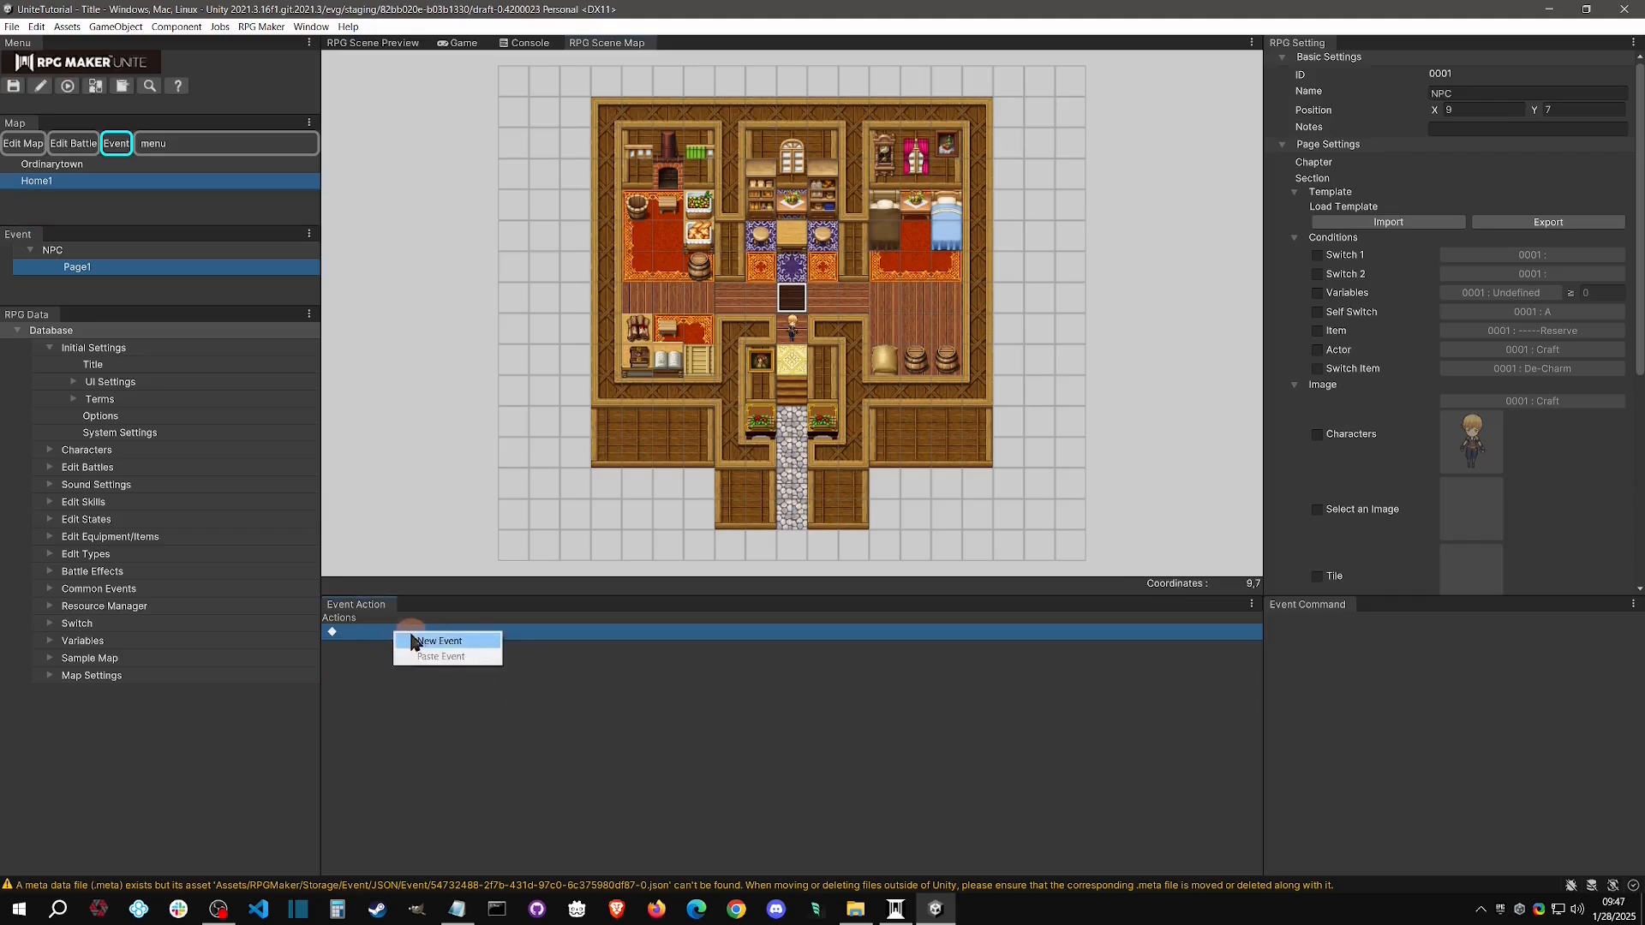
left_click(420, 640)
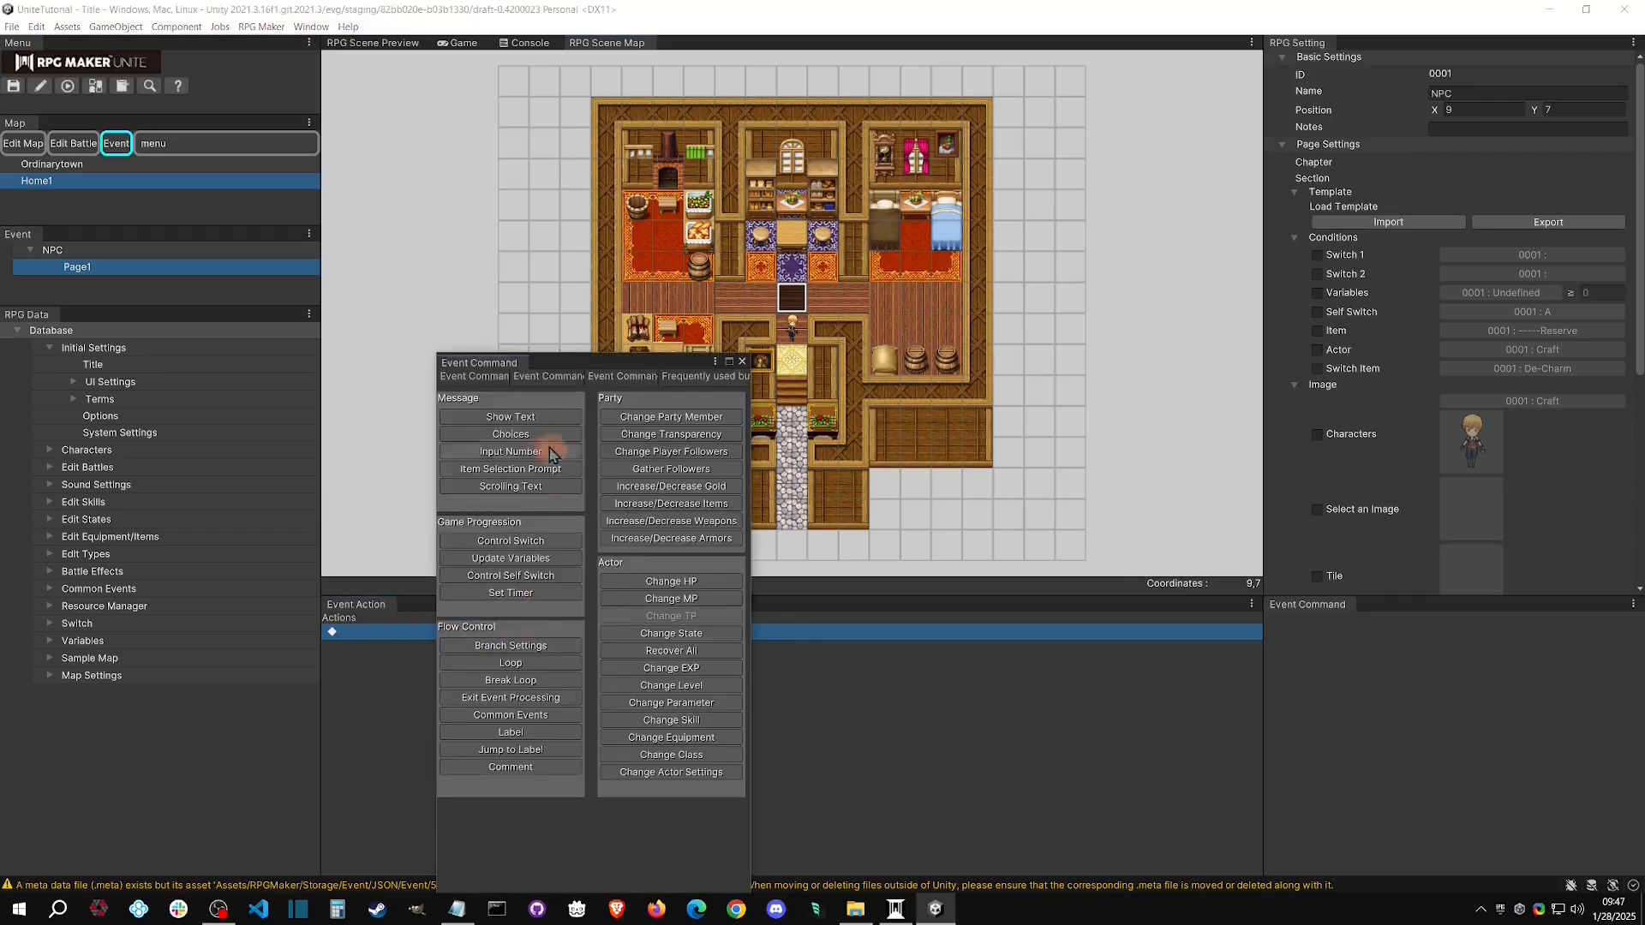
left_click(511, 416)
right_click(388, 670)
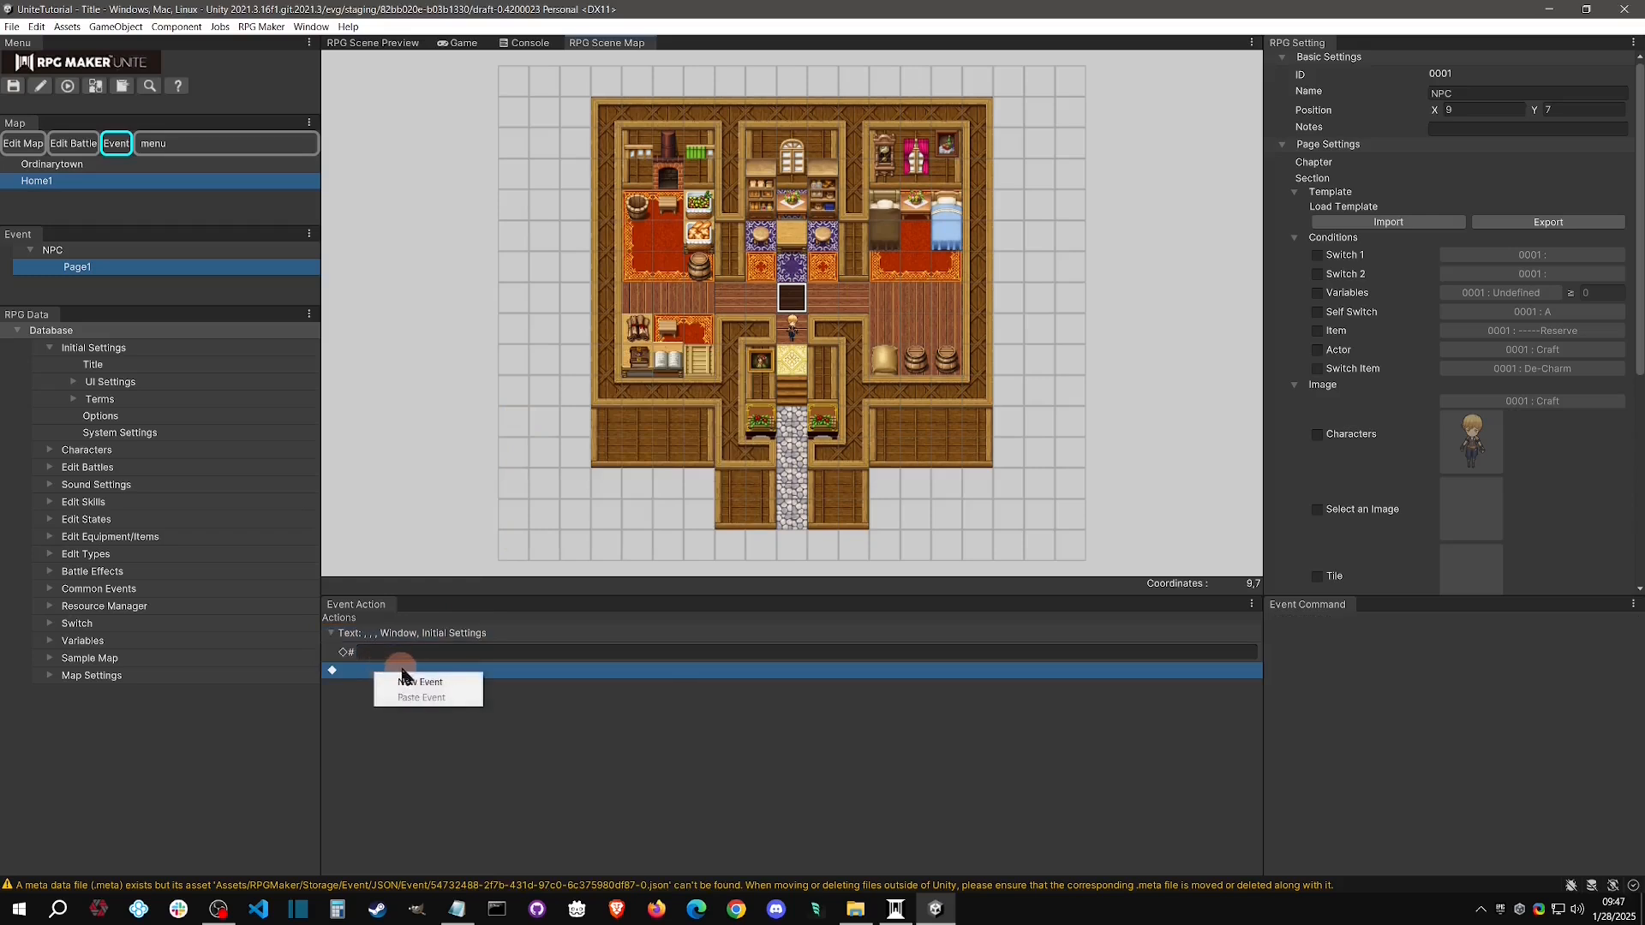
left_click(420, 679)
left_click(533, 410)
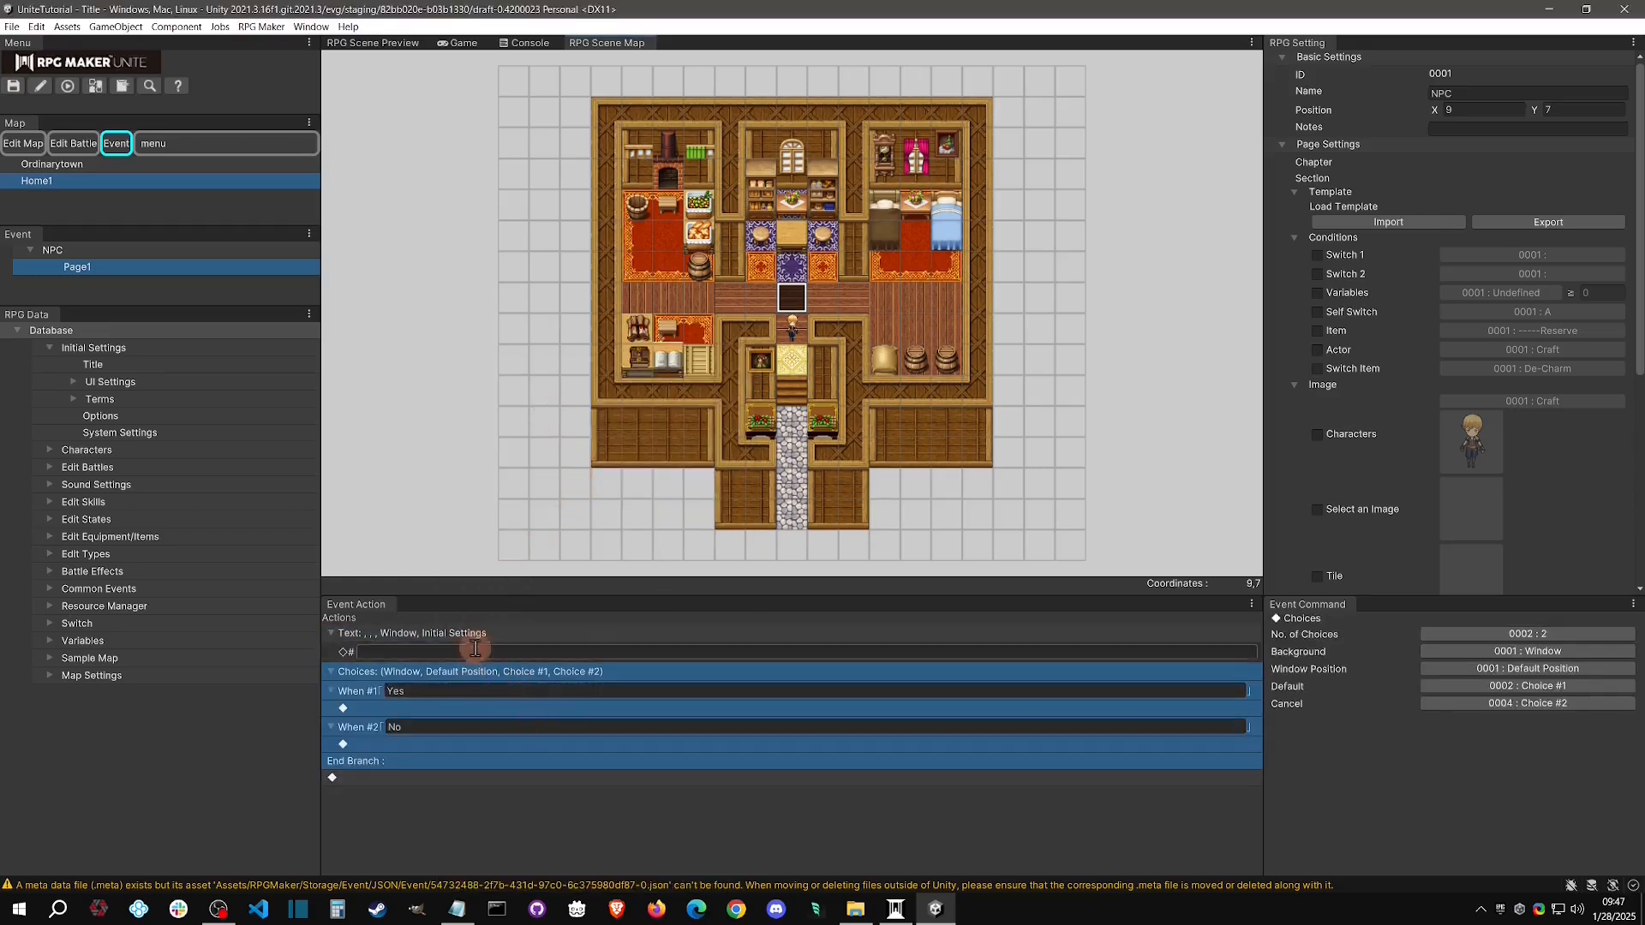
Add a second page to the NPC event, compare it with Page1, and delete the added page
right_click(115, 245)
left_click(145, 252)
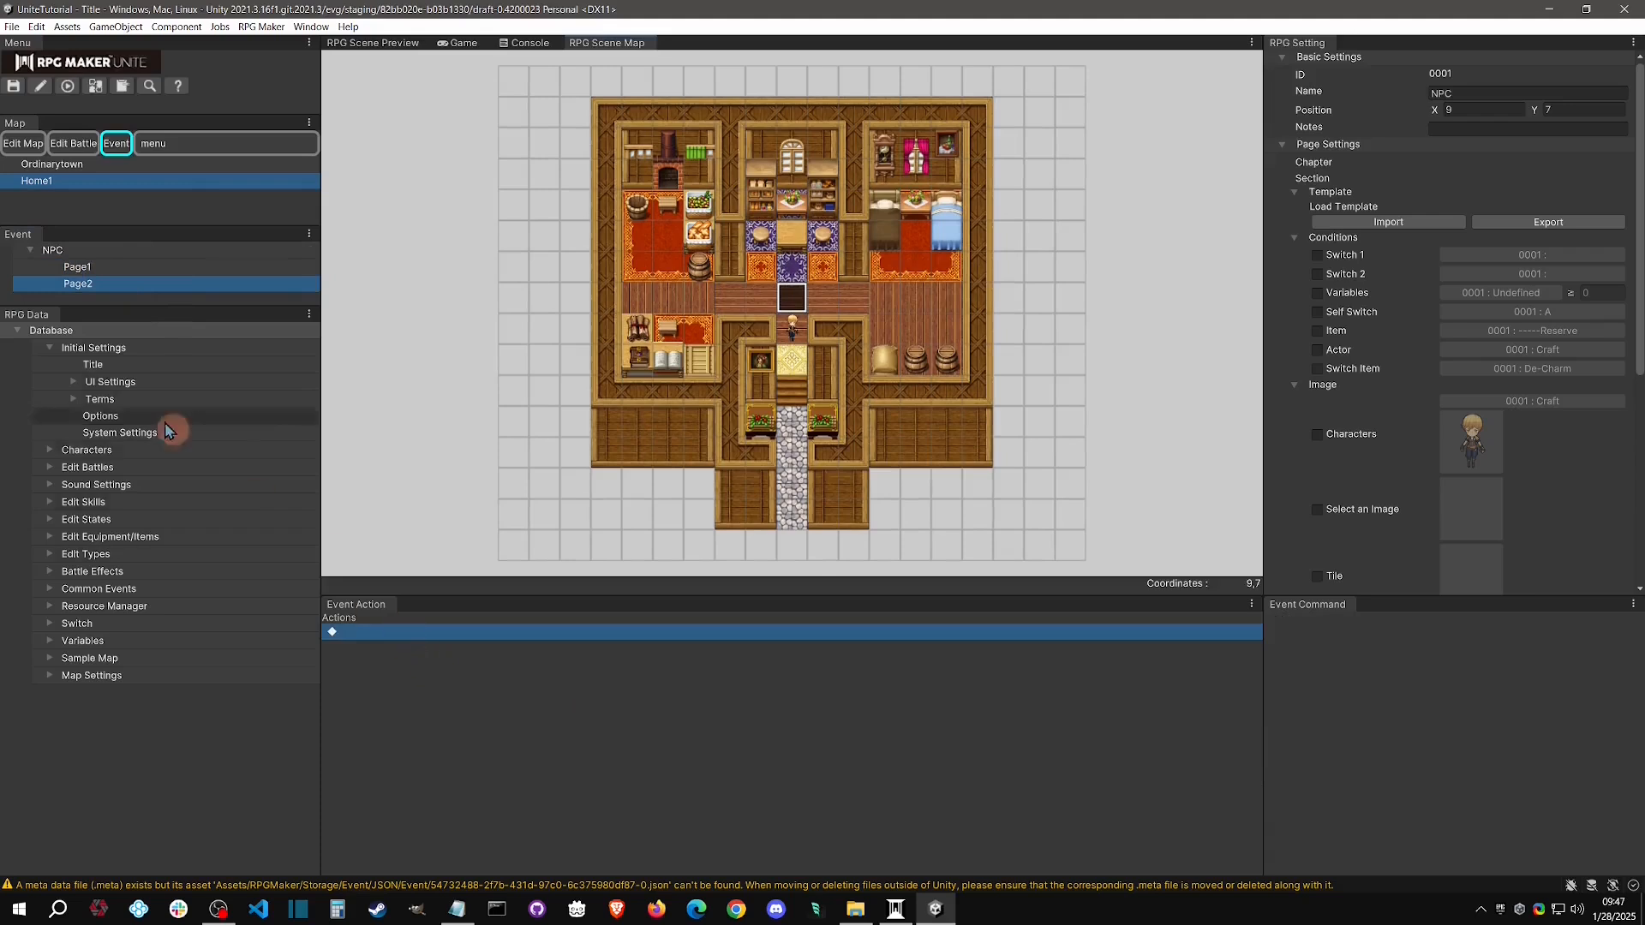
left_click(80, 267)
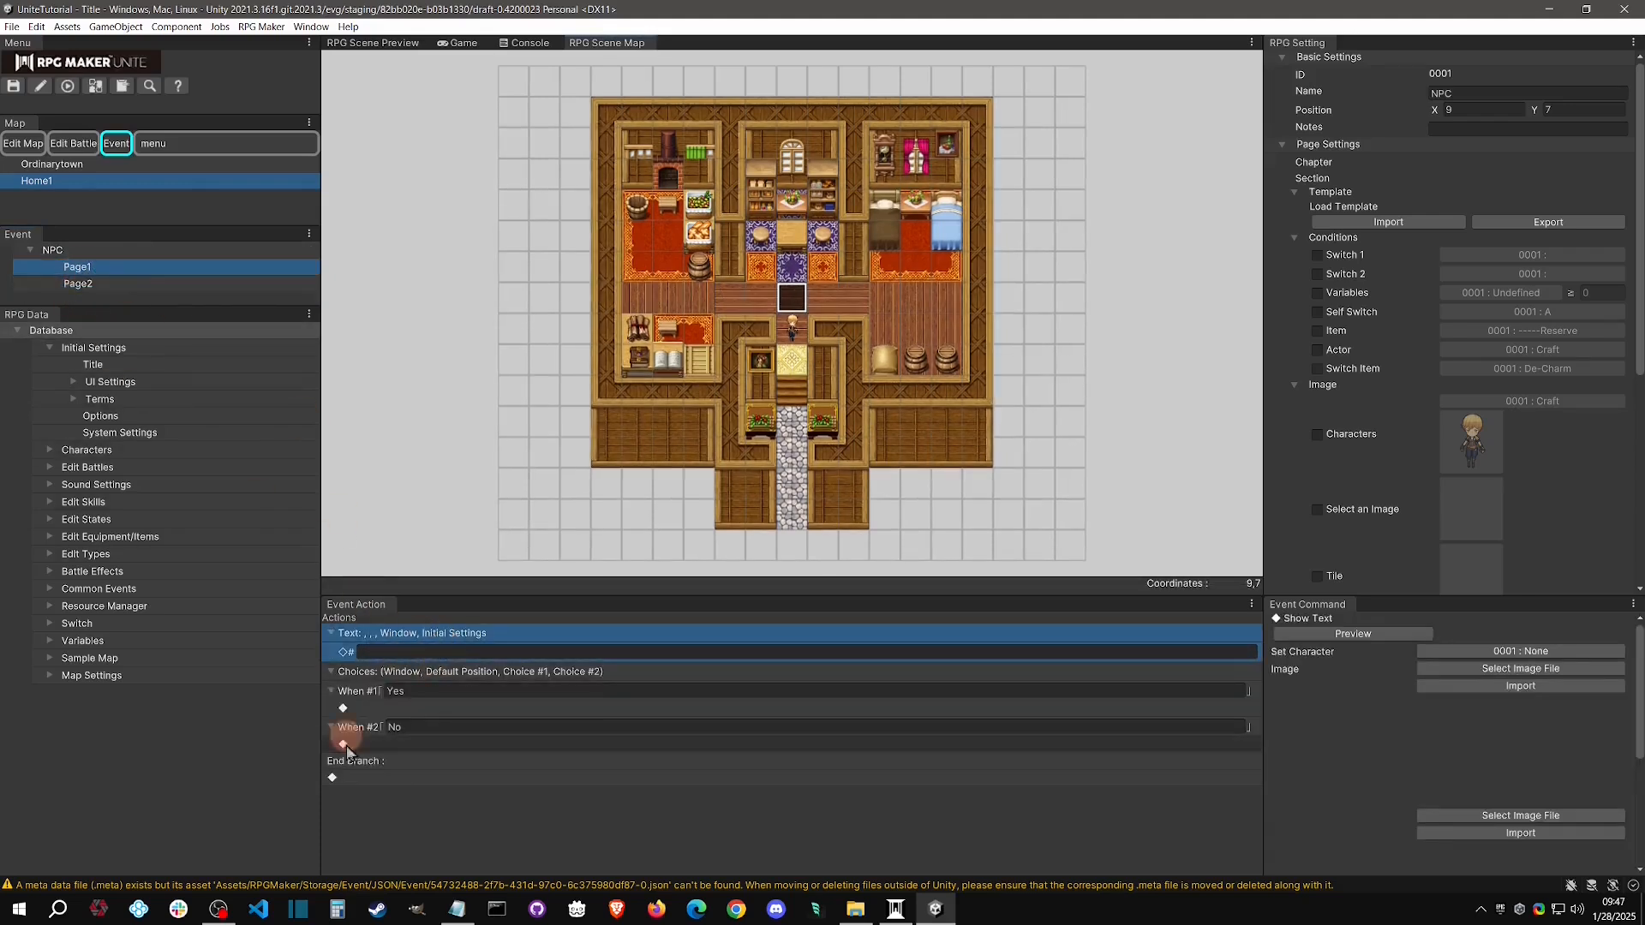
right_click(126, 283)
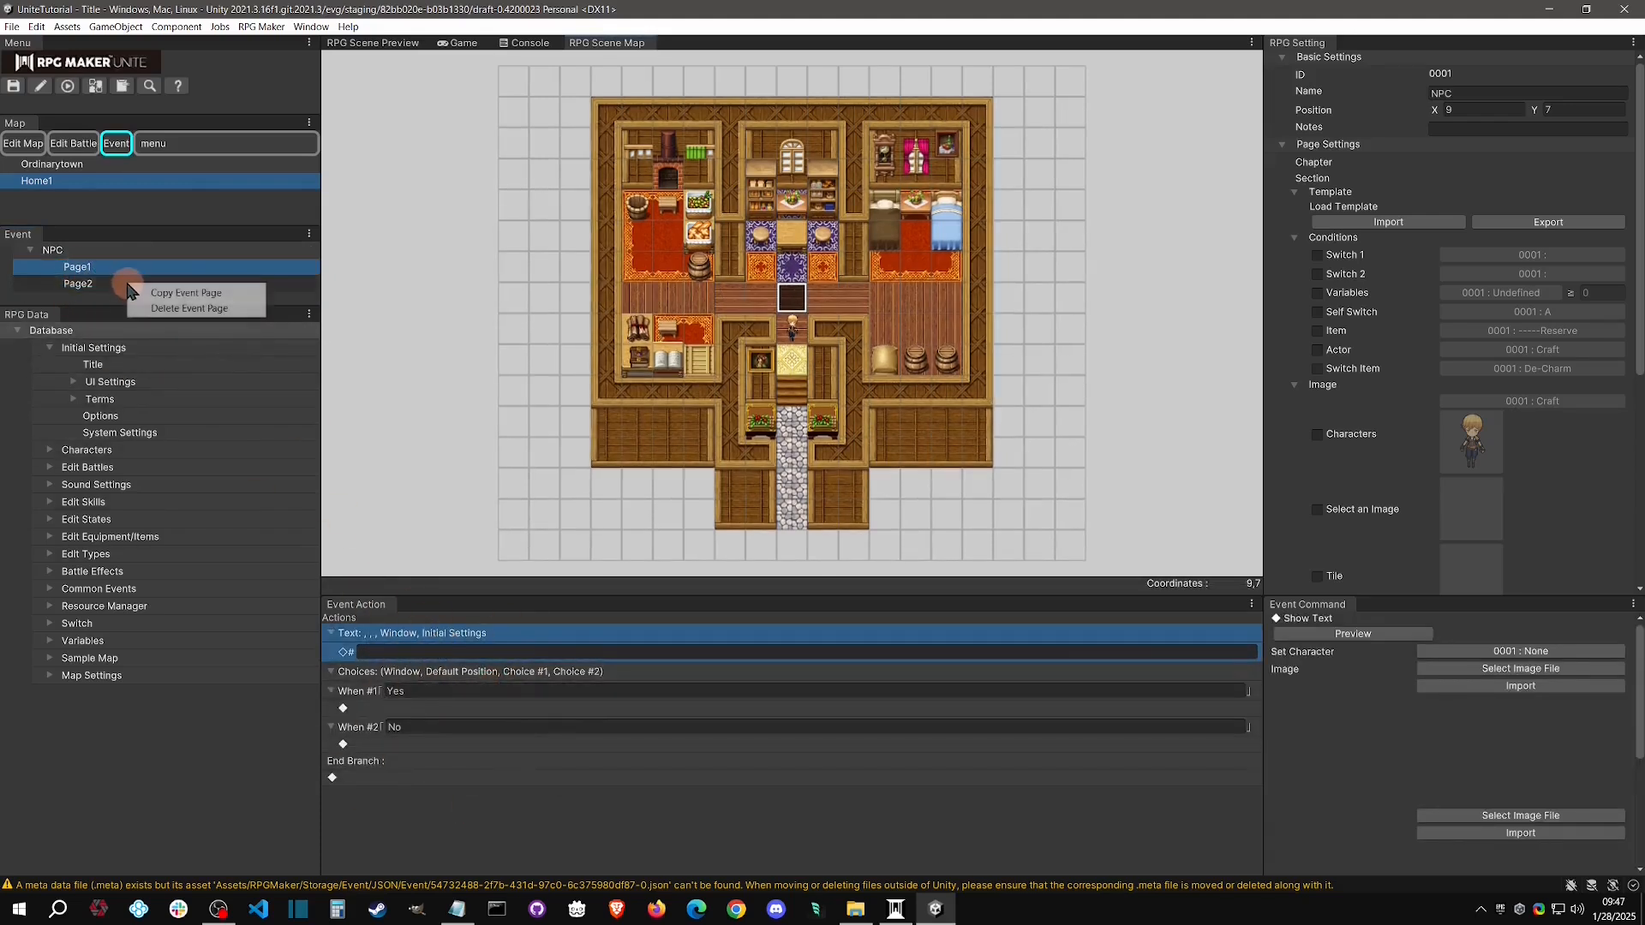
left_click(146, 307)
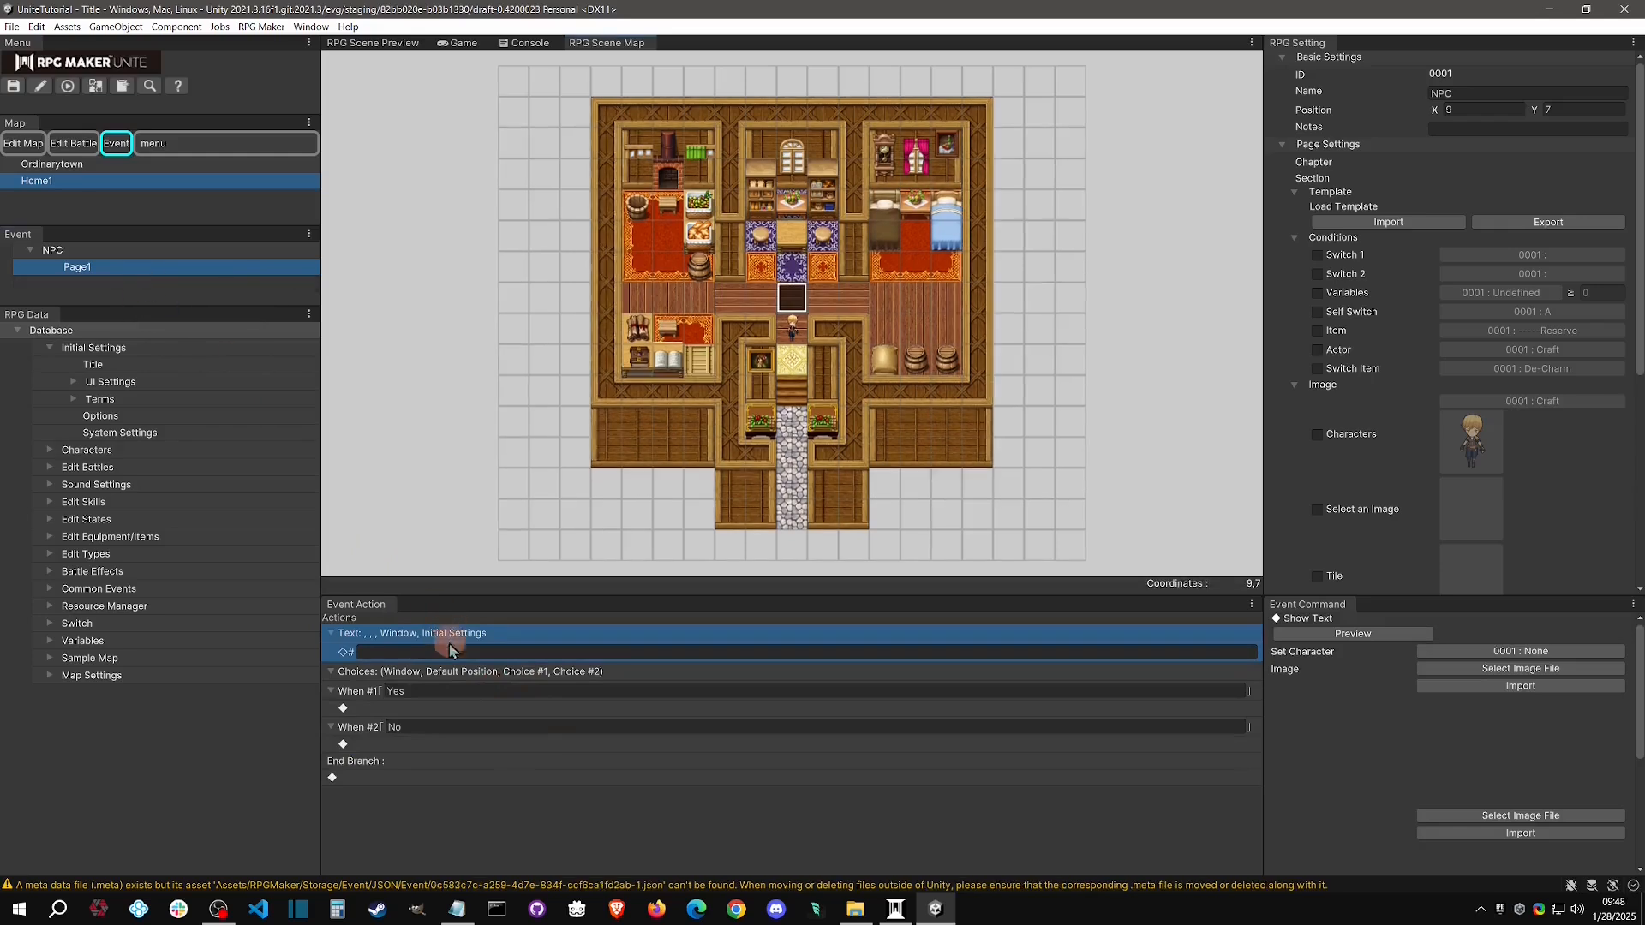
Delete the Show Text and Choices commands from Page1 of the NPC event
right_click(528, 635)
left_click(568, 688)
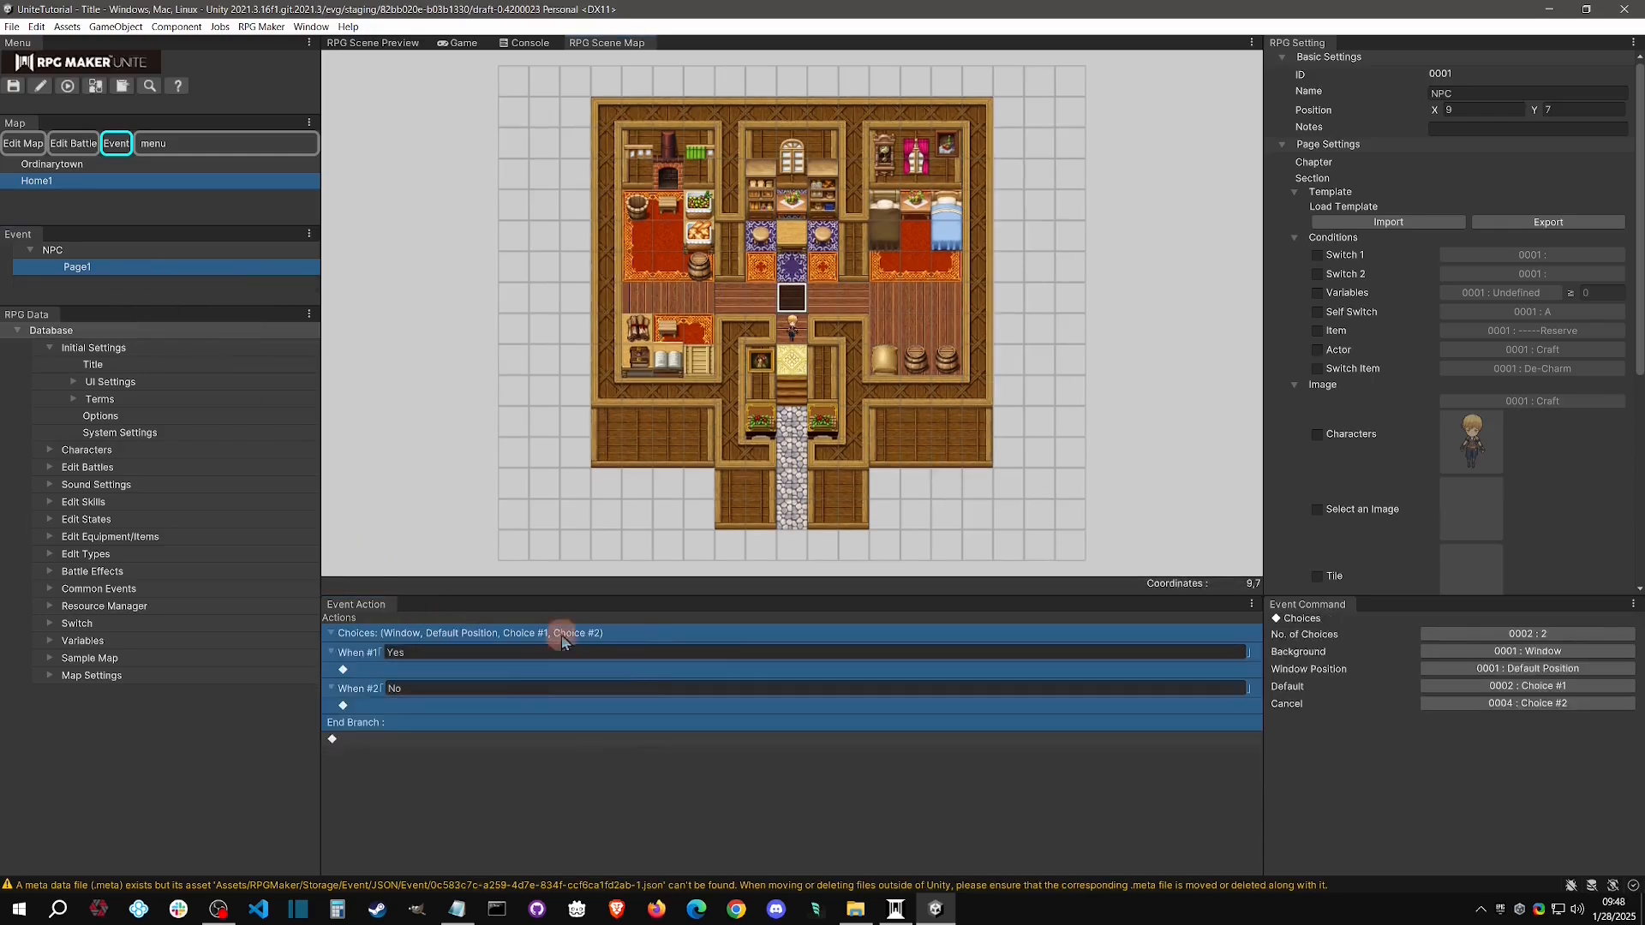
right_click(609, 636)
left_click(646, 691)
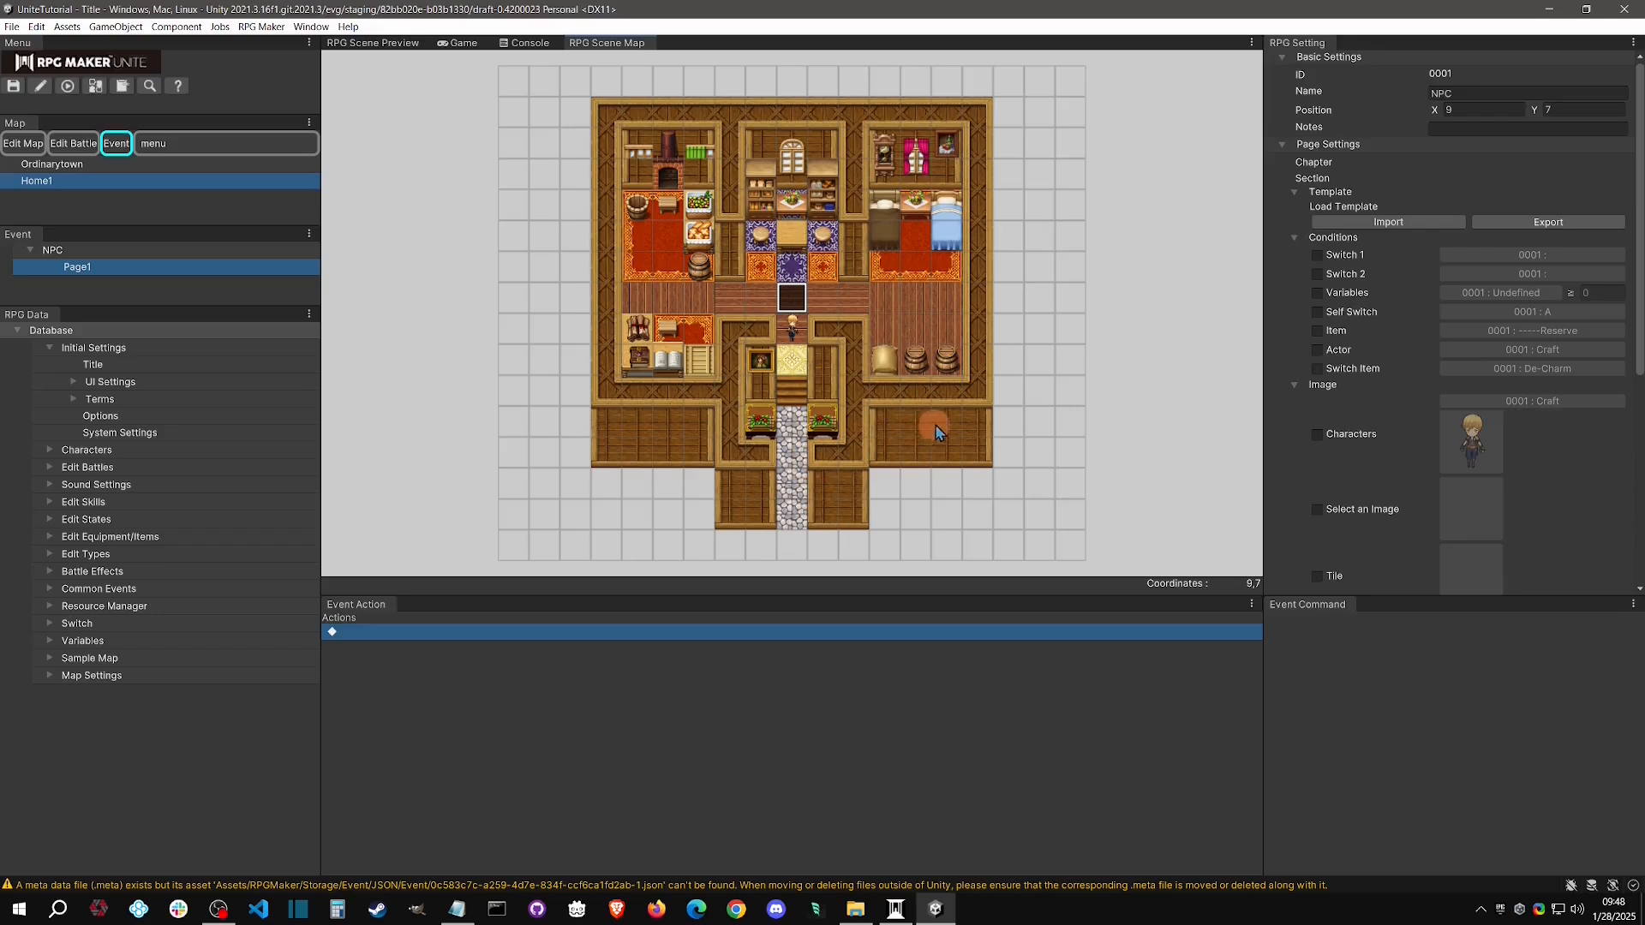
Enable the character image for the NPC event page and set it to 0003 : Sharon
left_click(1316, 436)
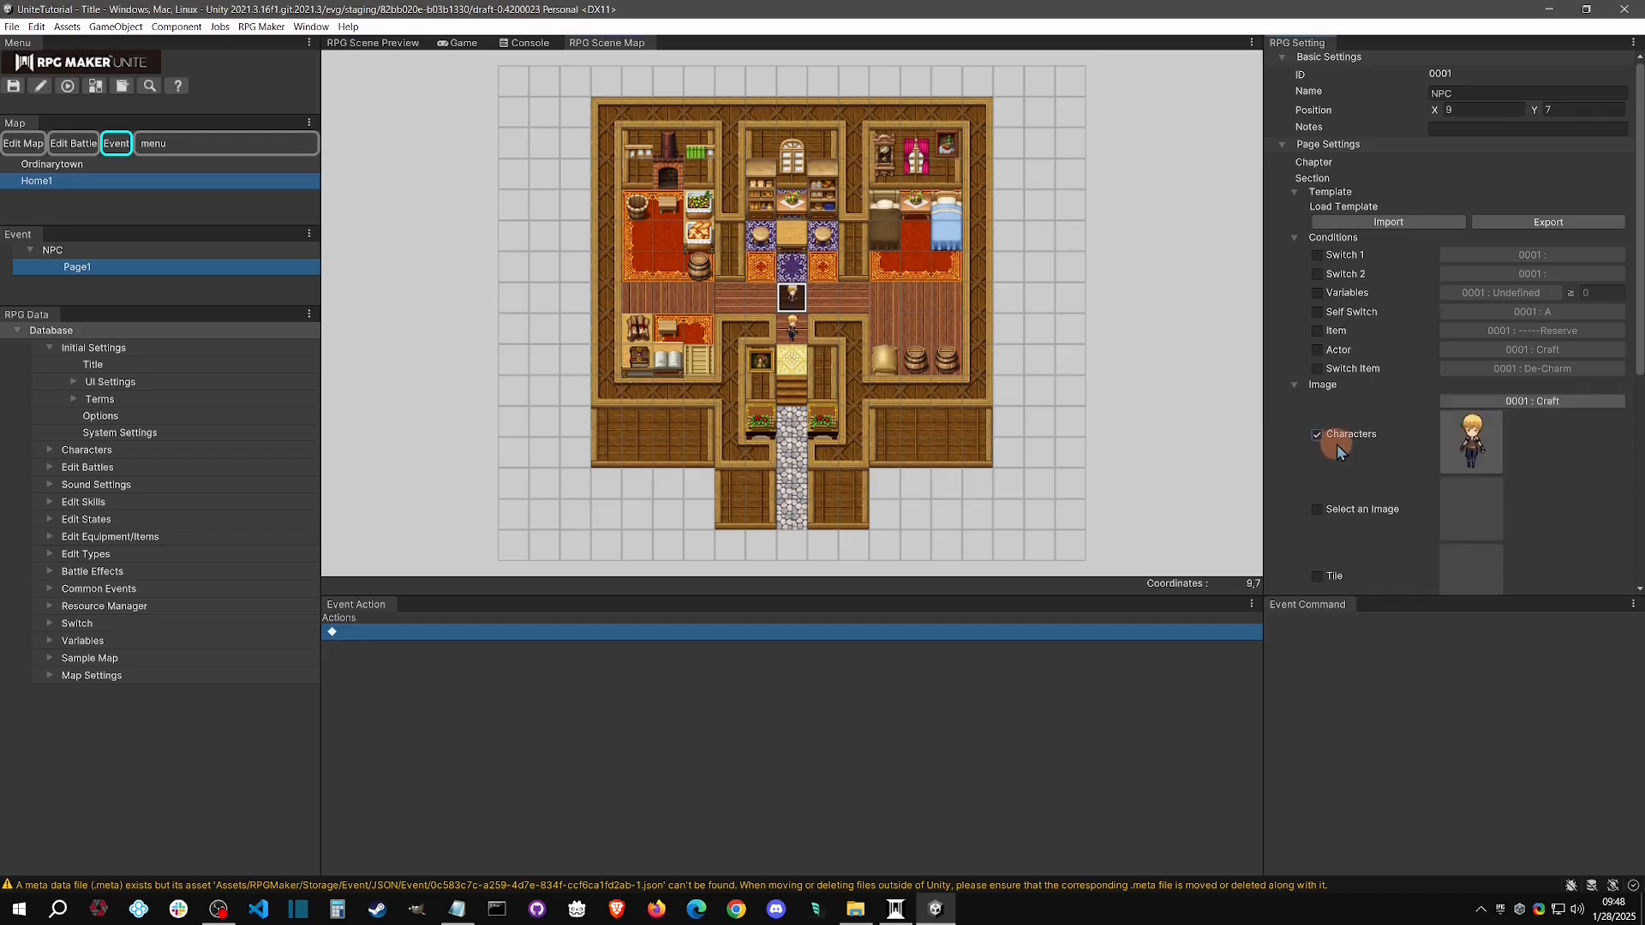
left_click(1549, 401)
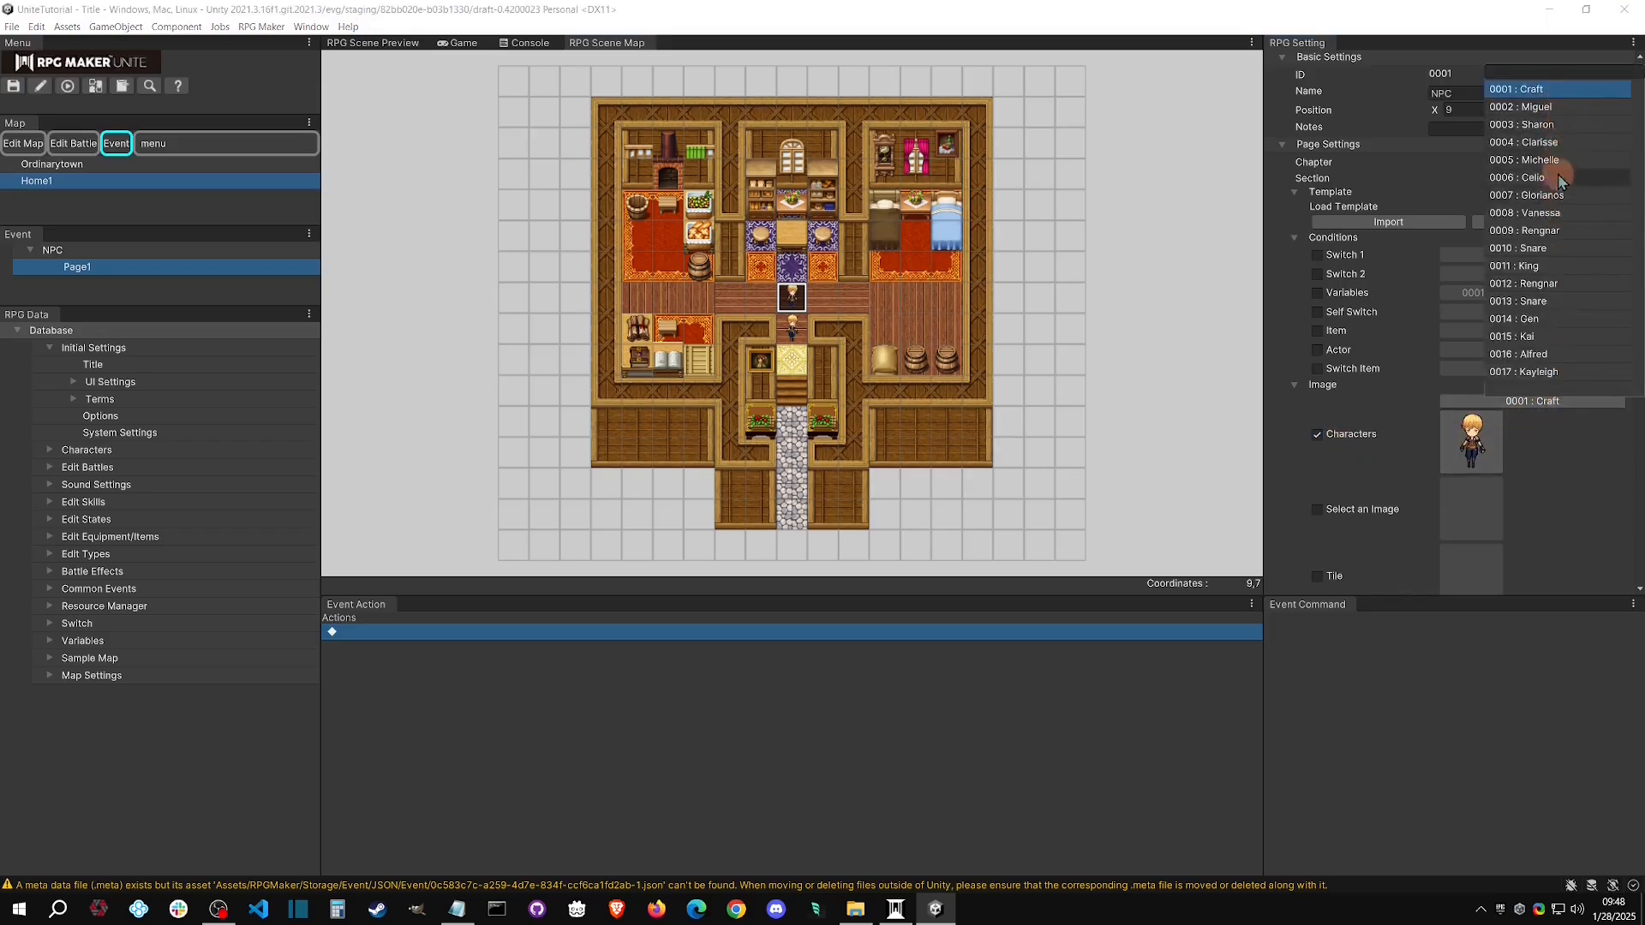
left_click(1555, 126)
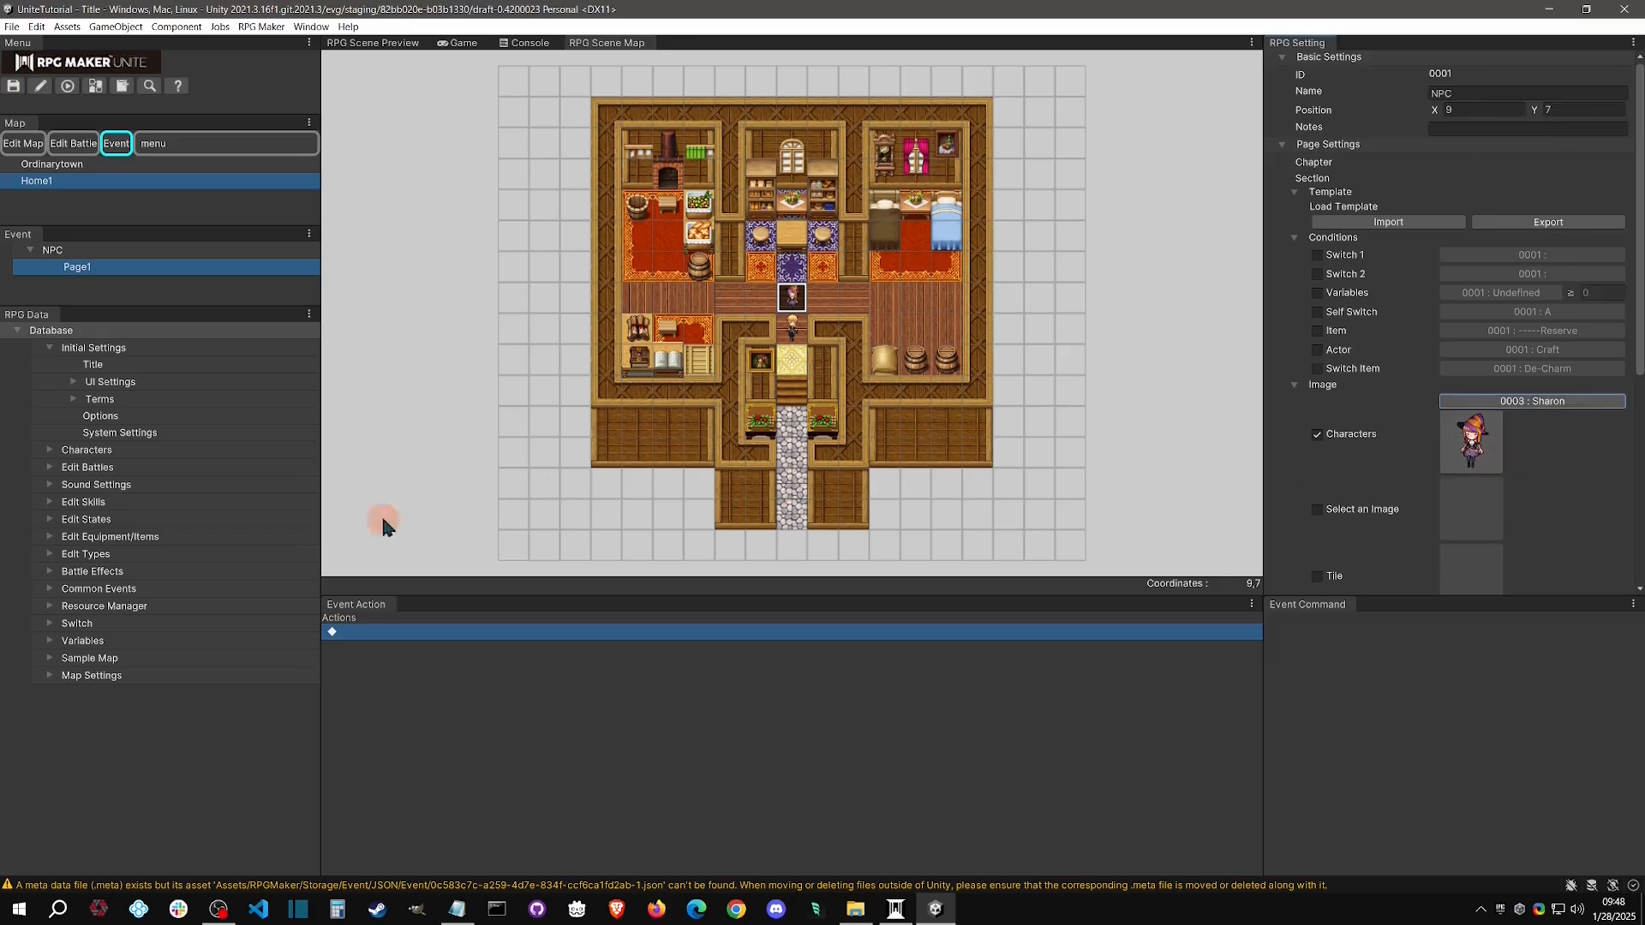
Expand the actor list under Characters in the database and open the settings of the actor Sharon
left_click(50, 451)
left_click(74, 484)
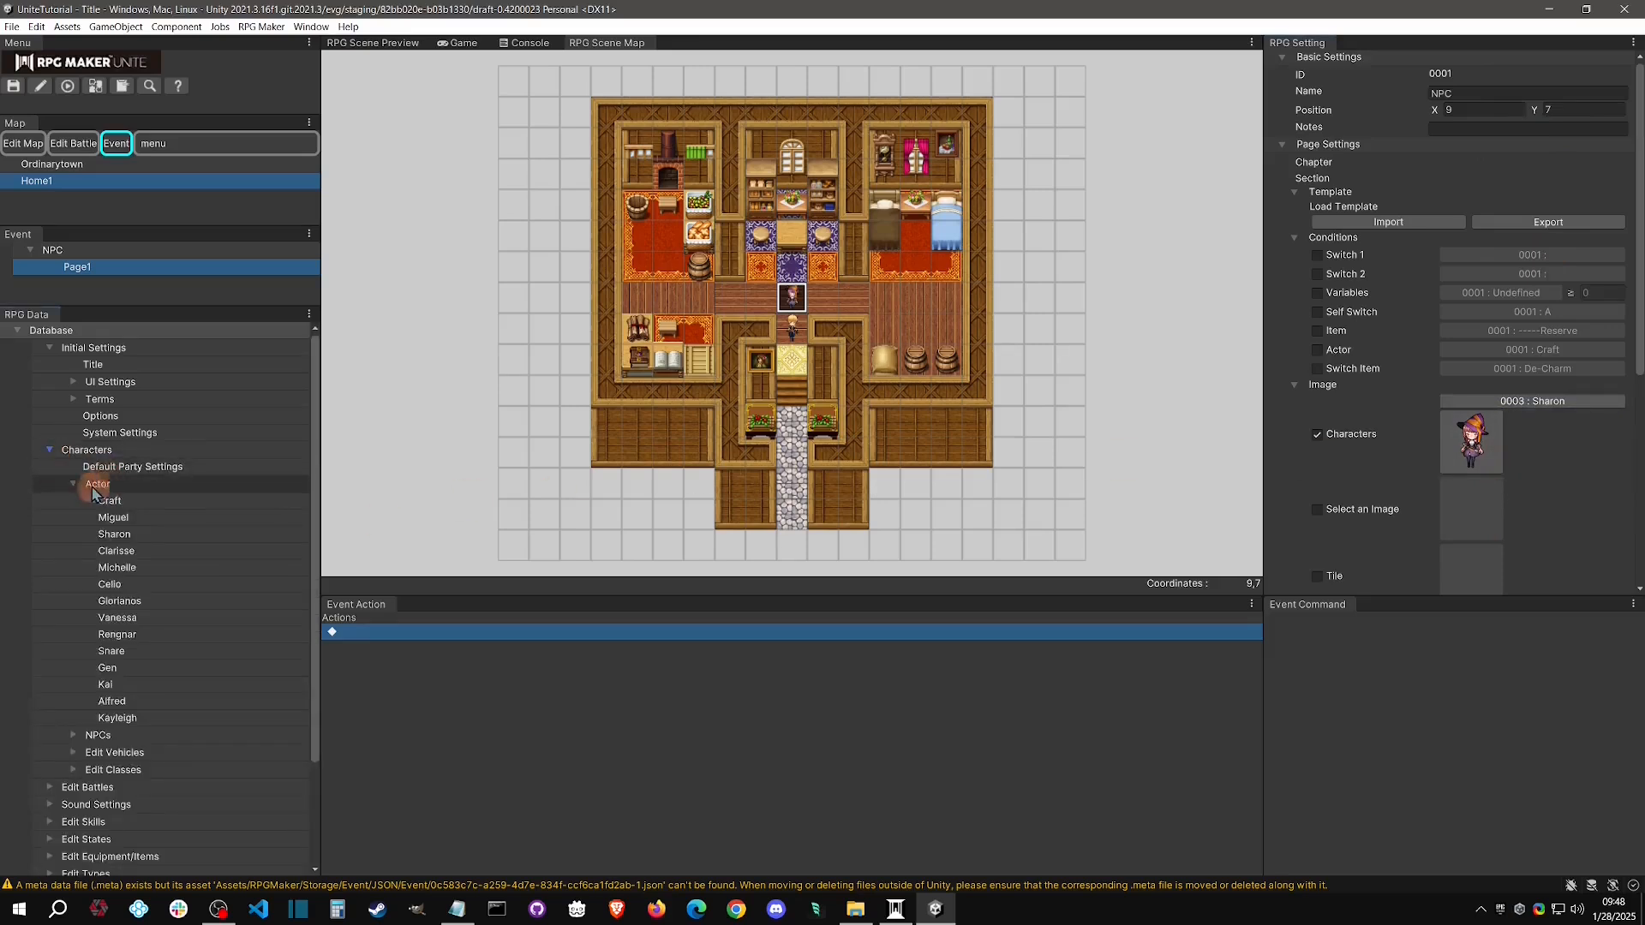
left_click(74, 484)
left_click(73, 484)
left_click(121, 485)
right_click(132, 484)
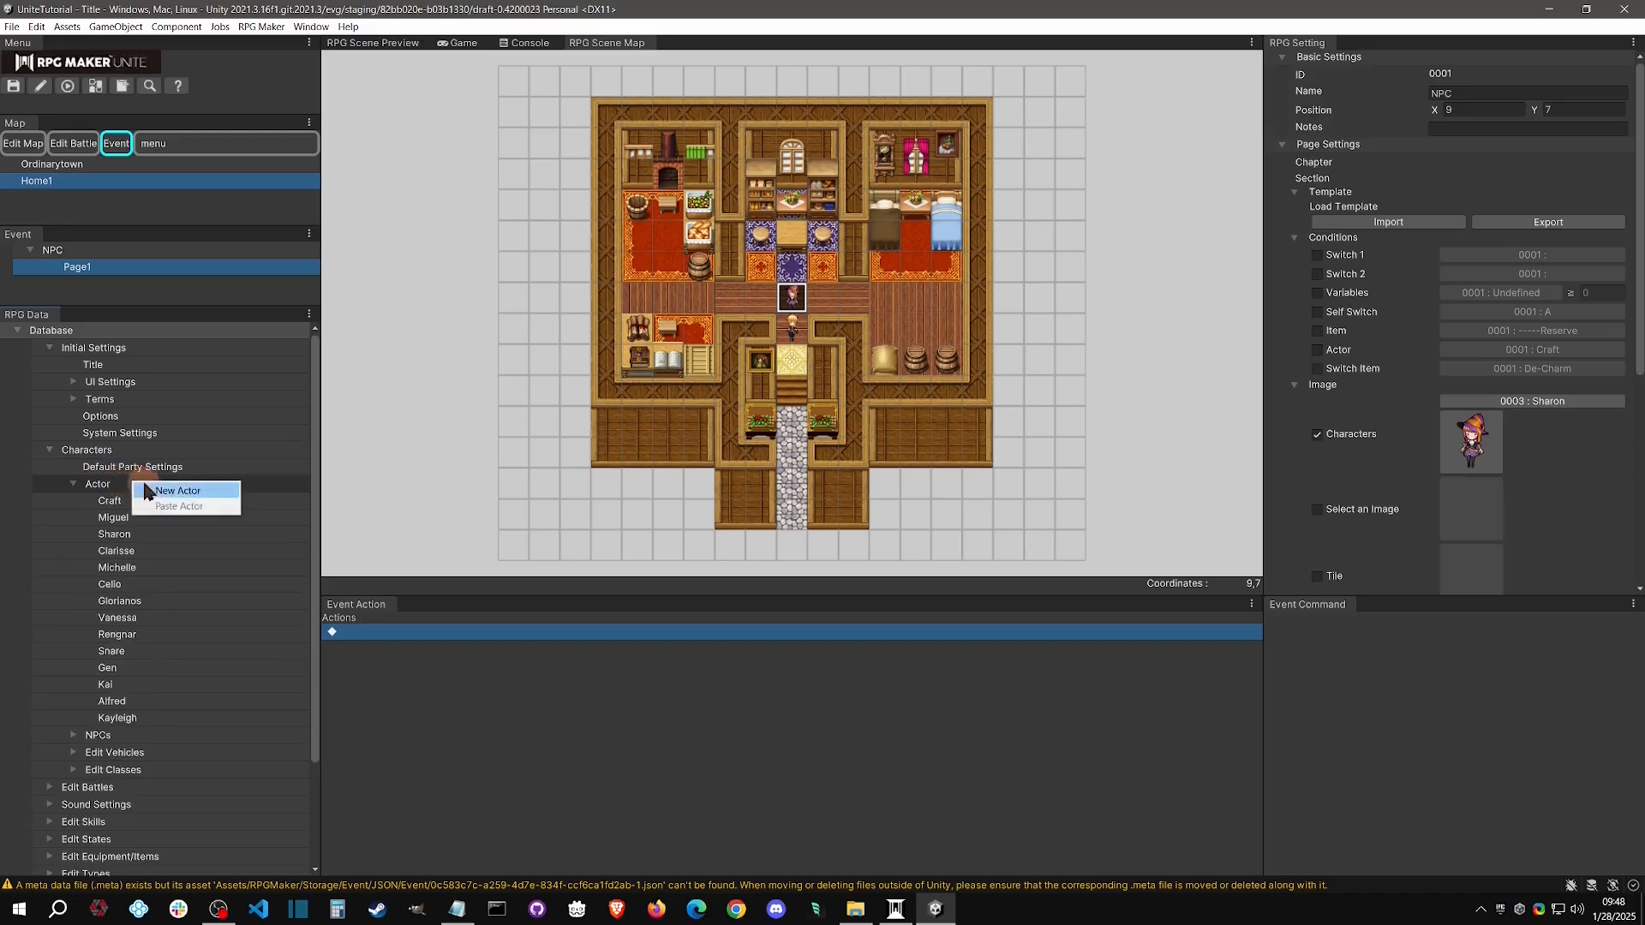
left_click(146, 534)
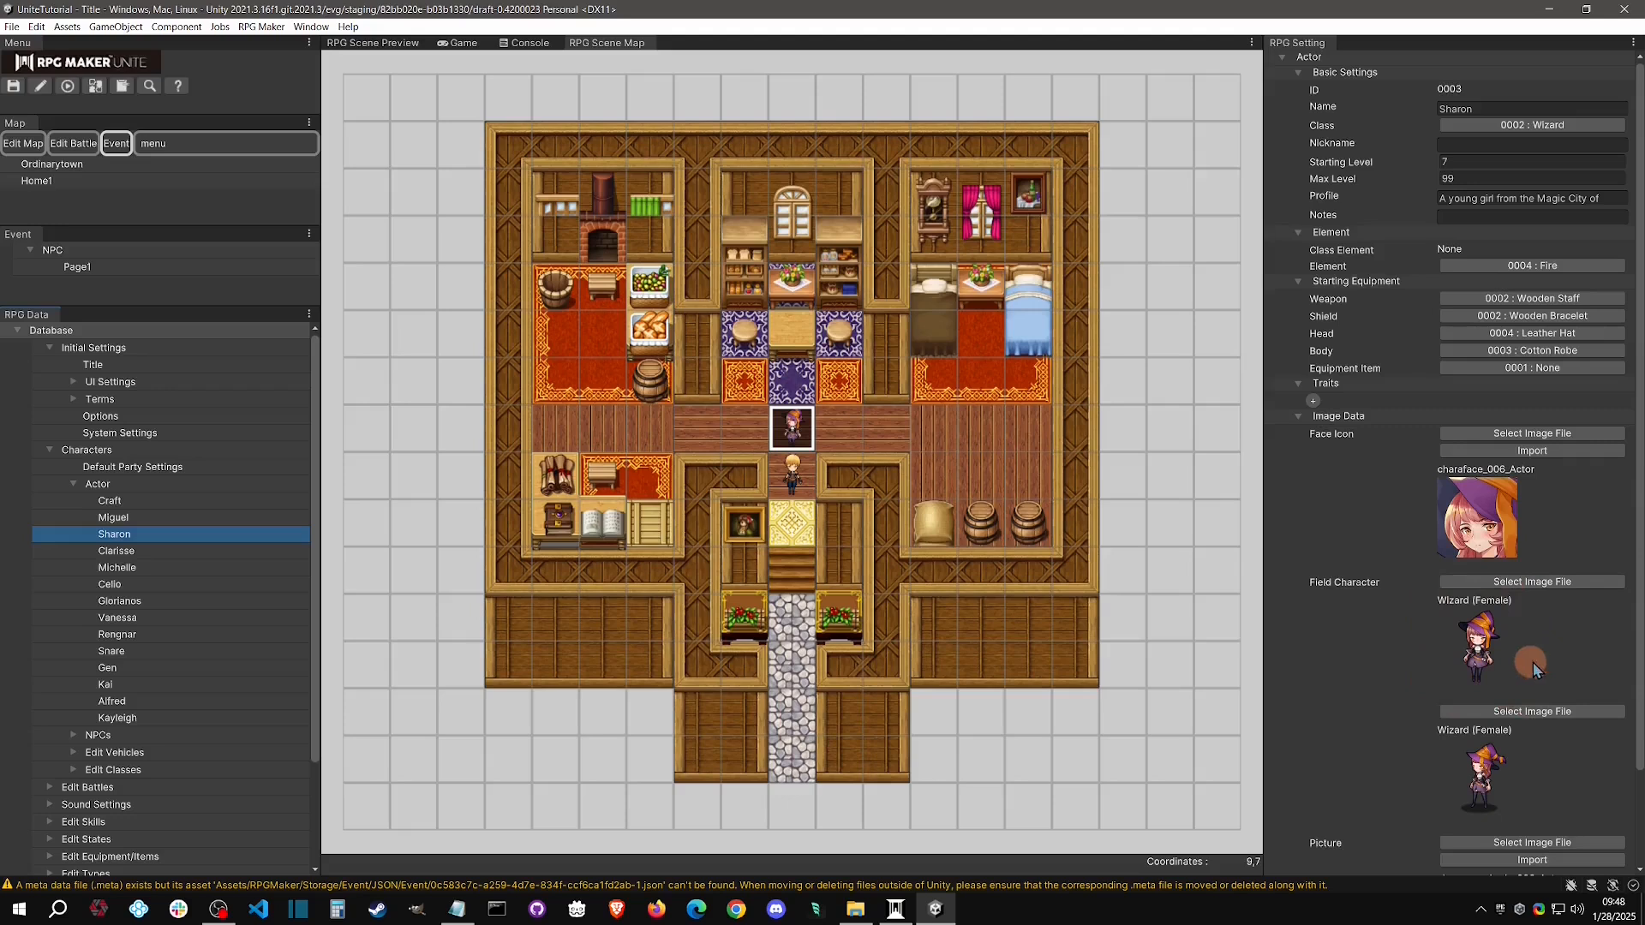
Switch Page1 of the NPC event from the character to a selected image and choose Crystal(Purple/Dark)
left_click(64, 267)
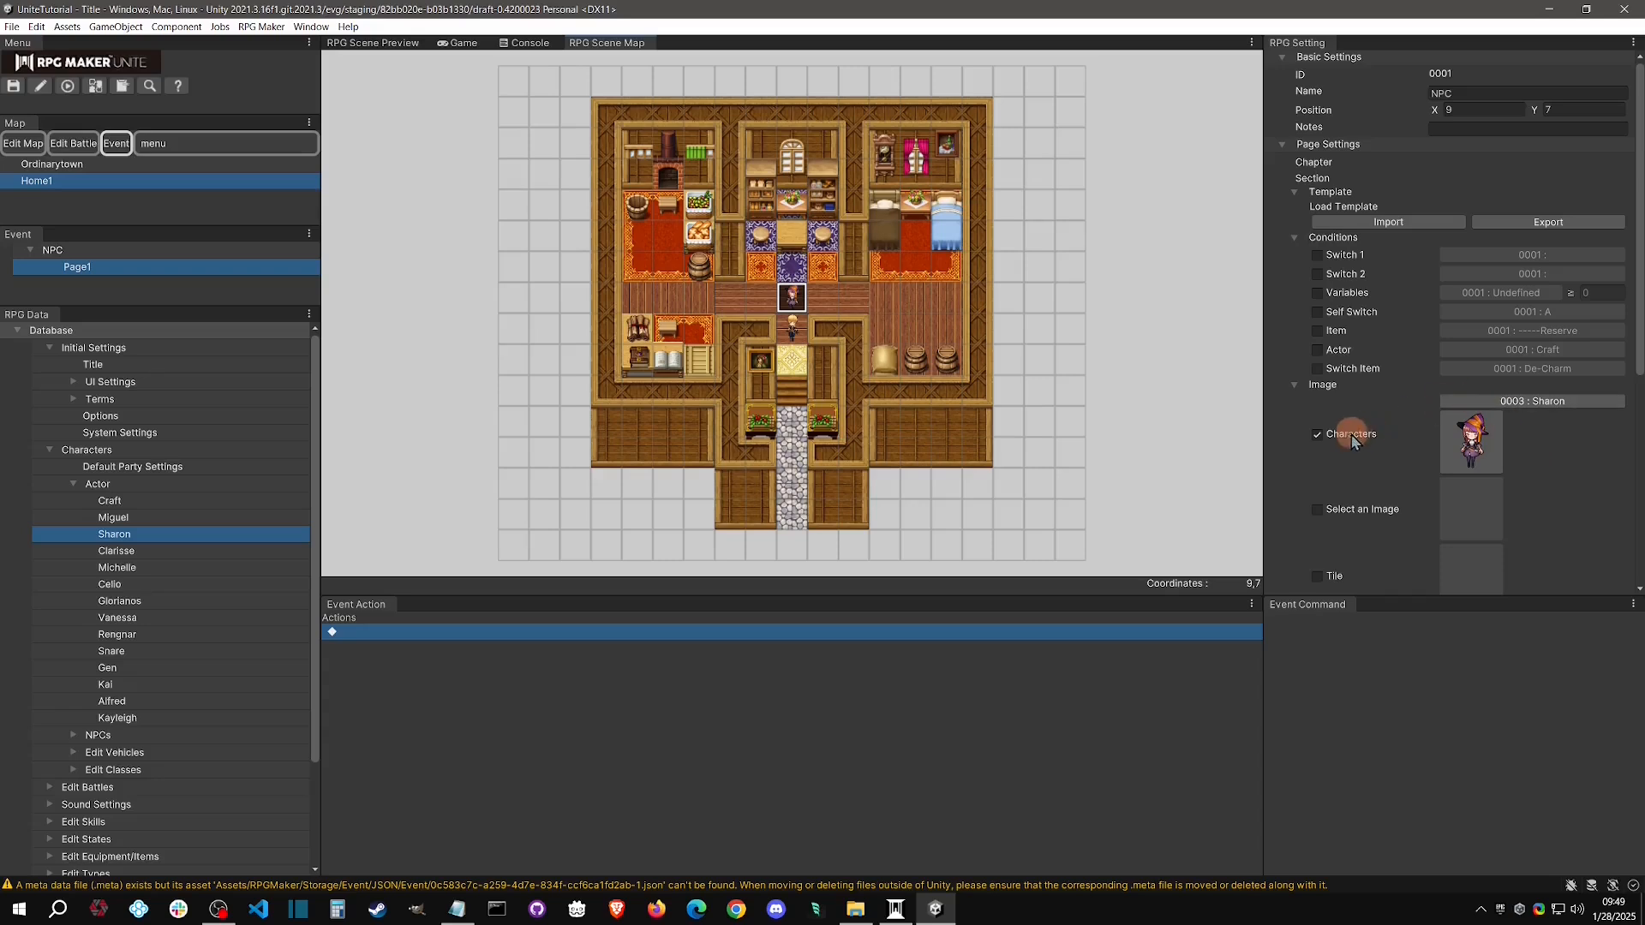
left_click(1328, 441)
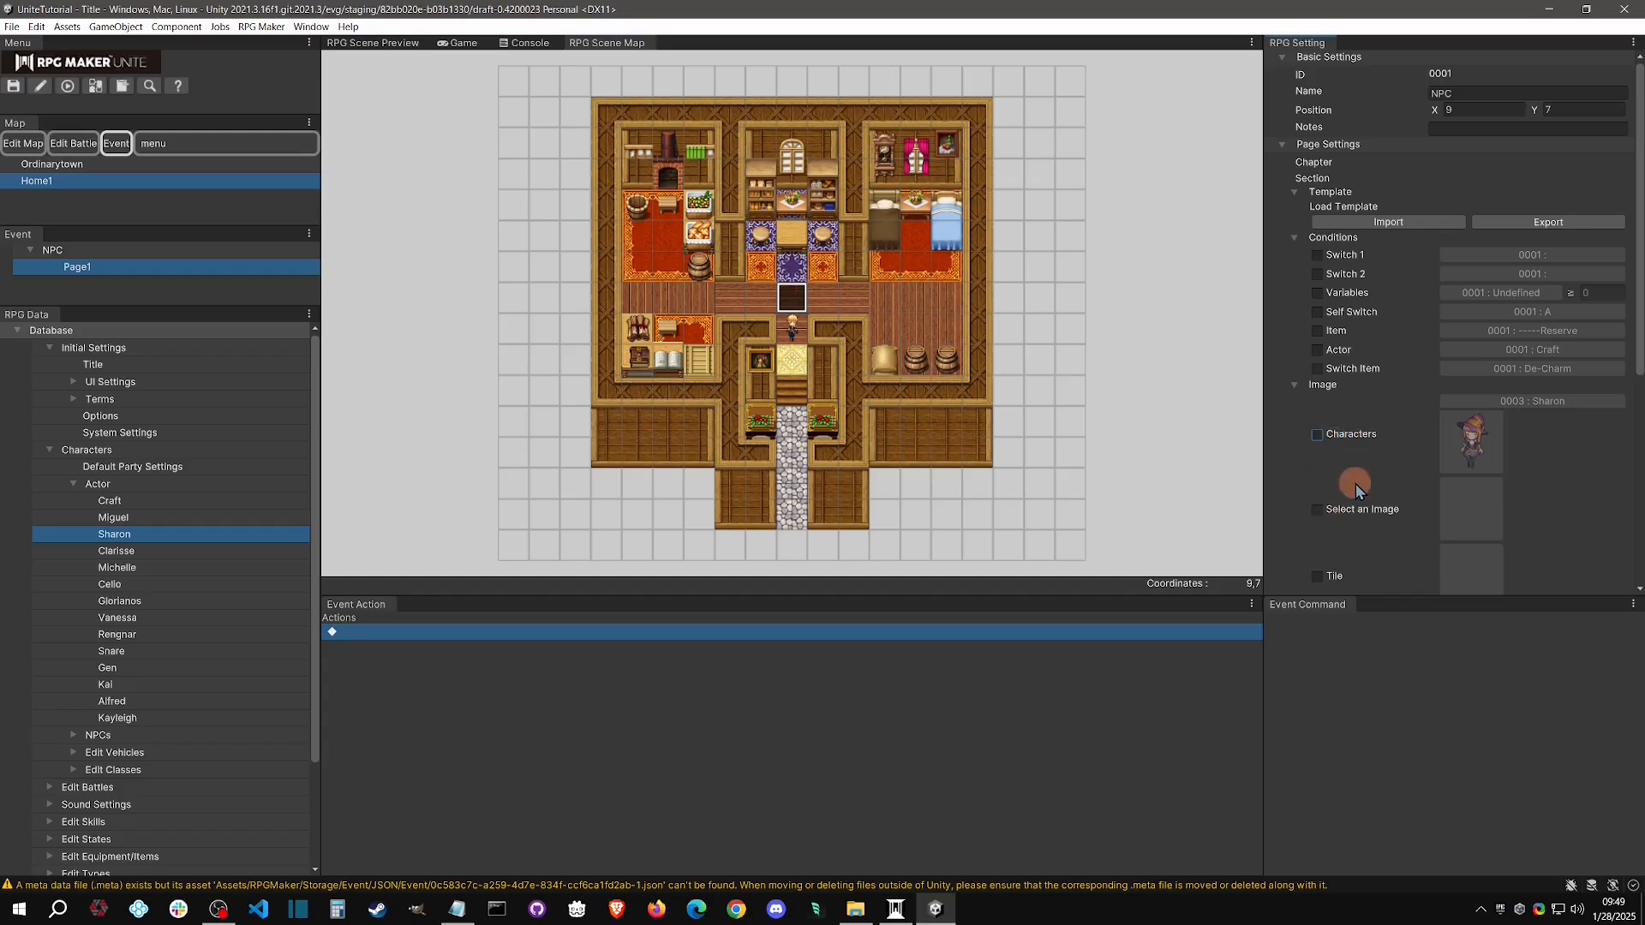
left_click(1318, 516)
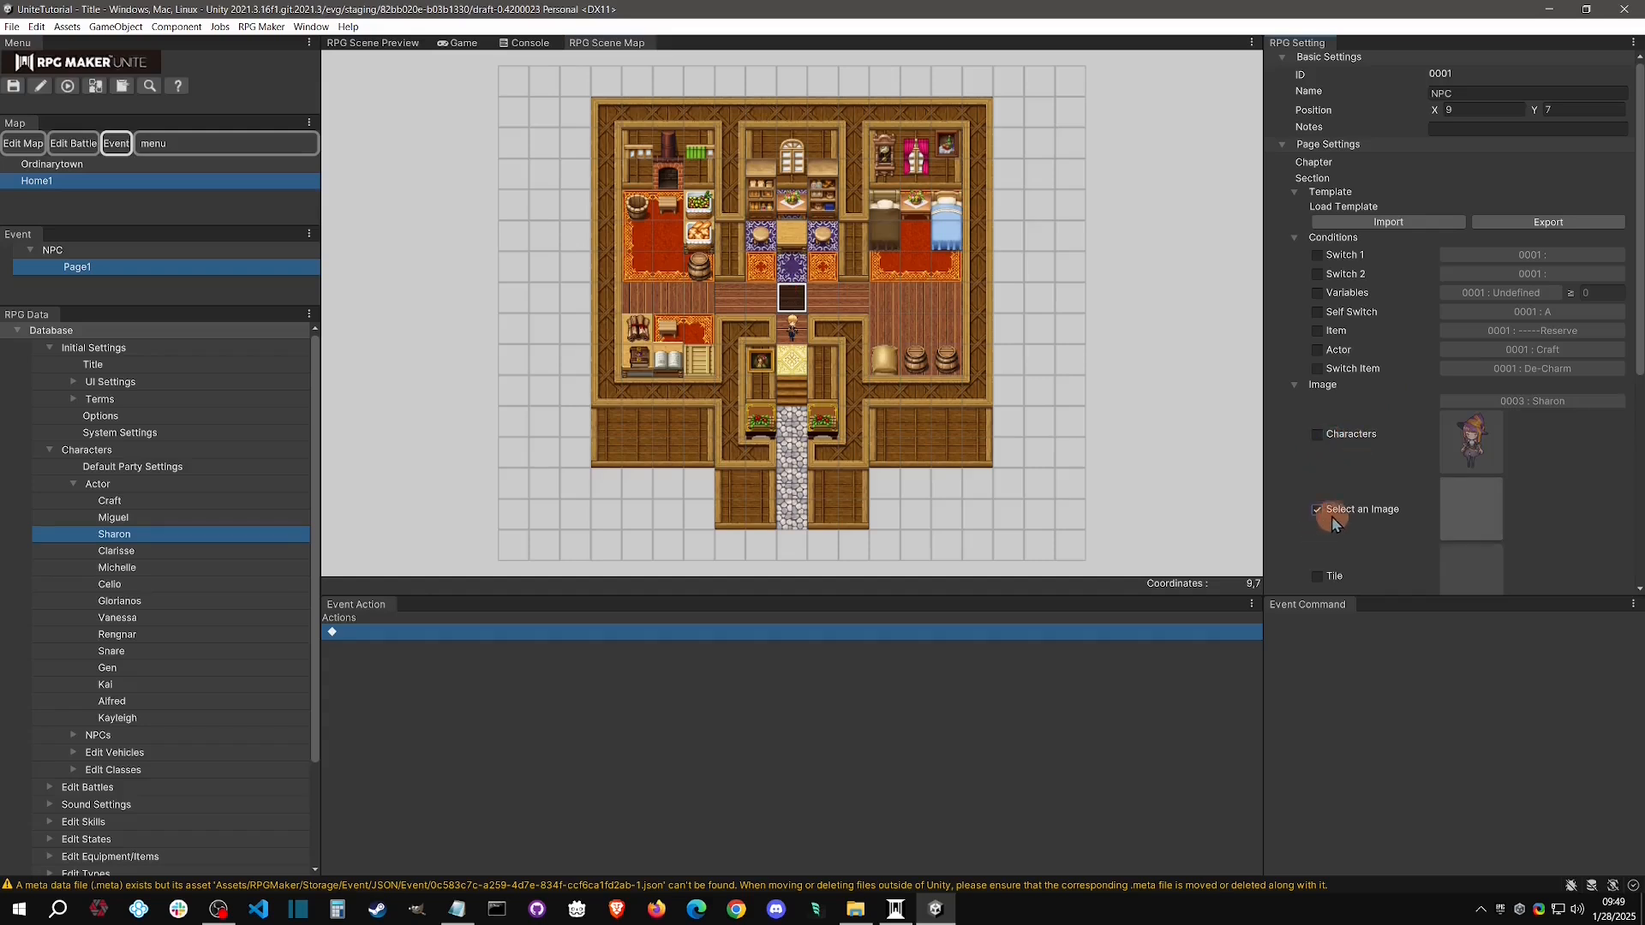
left_click(1467, 501)
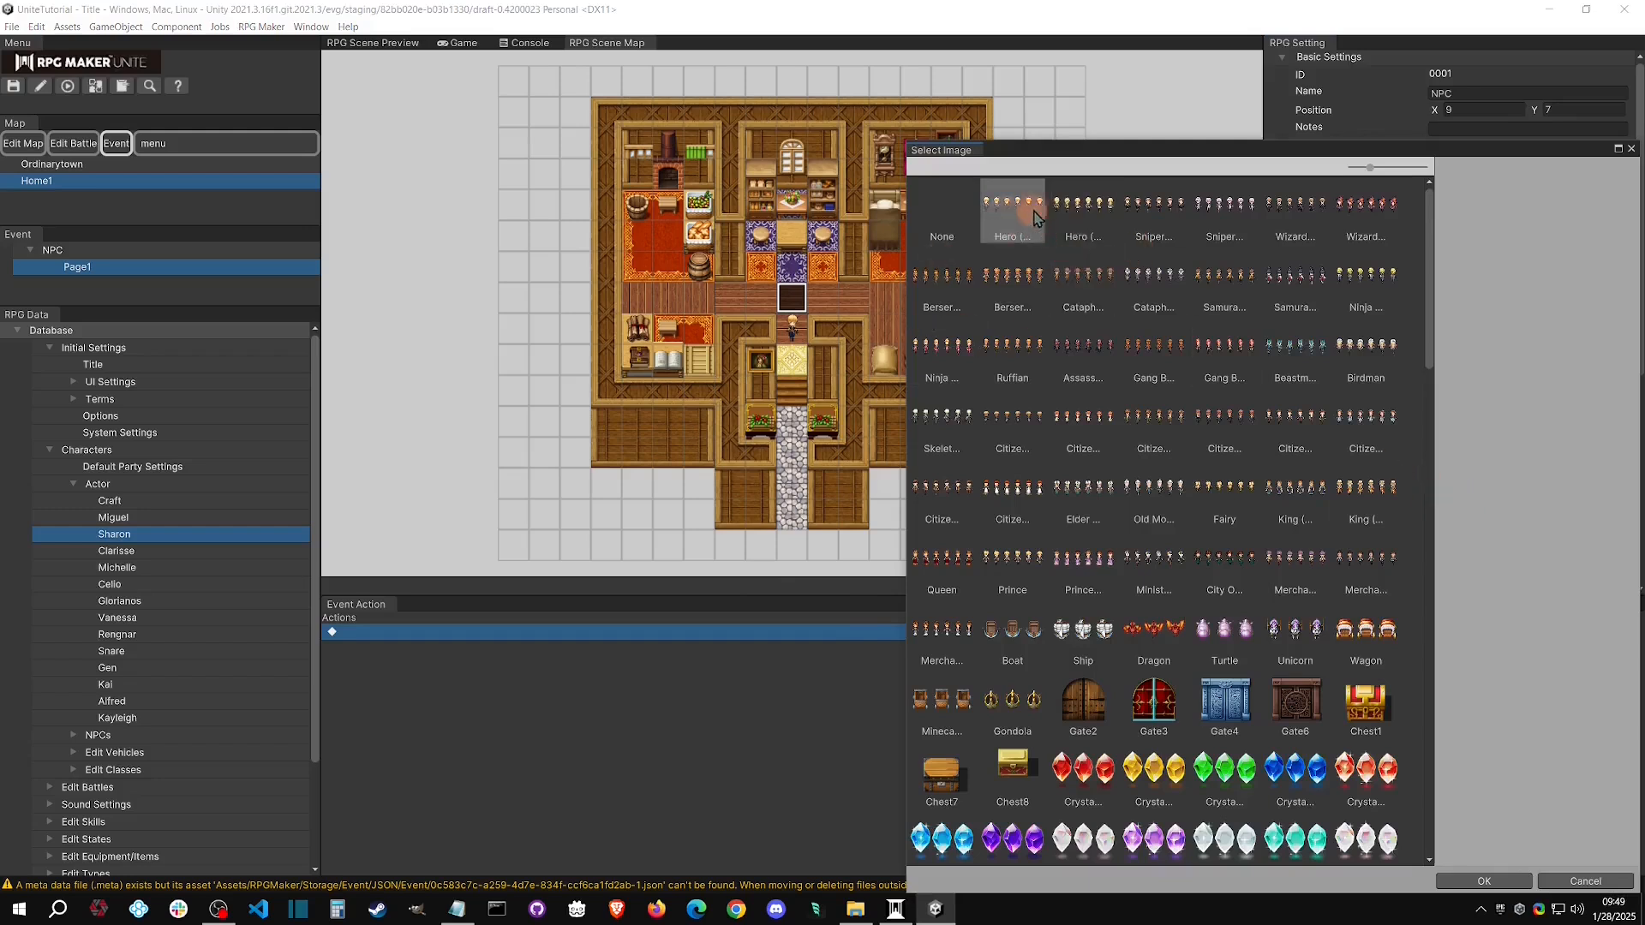
scroll(1309, 514, "down", 3)
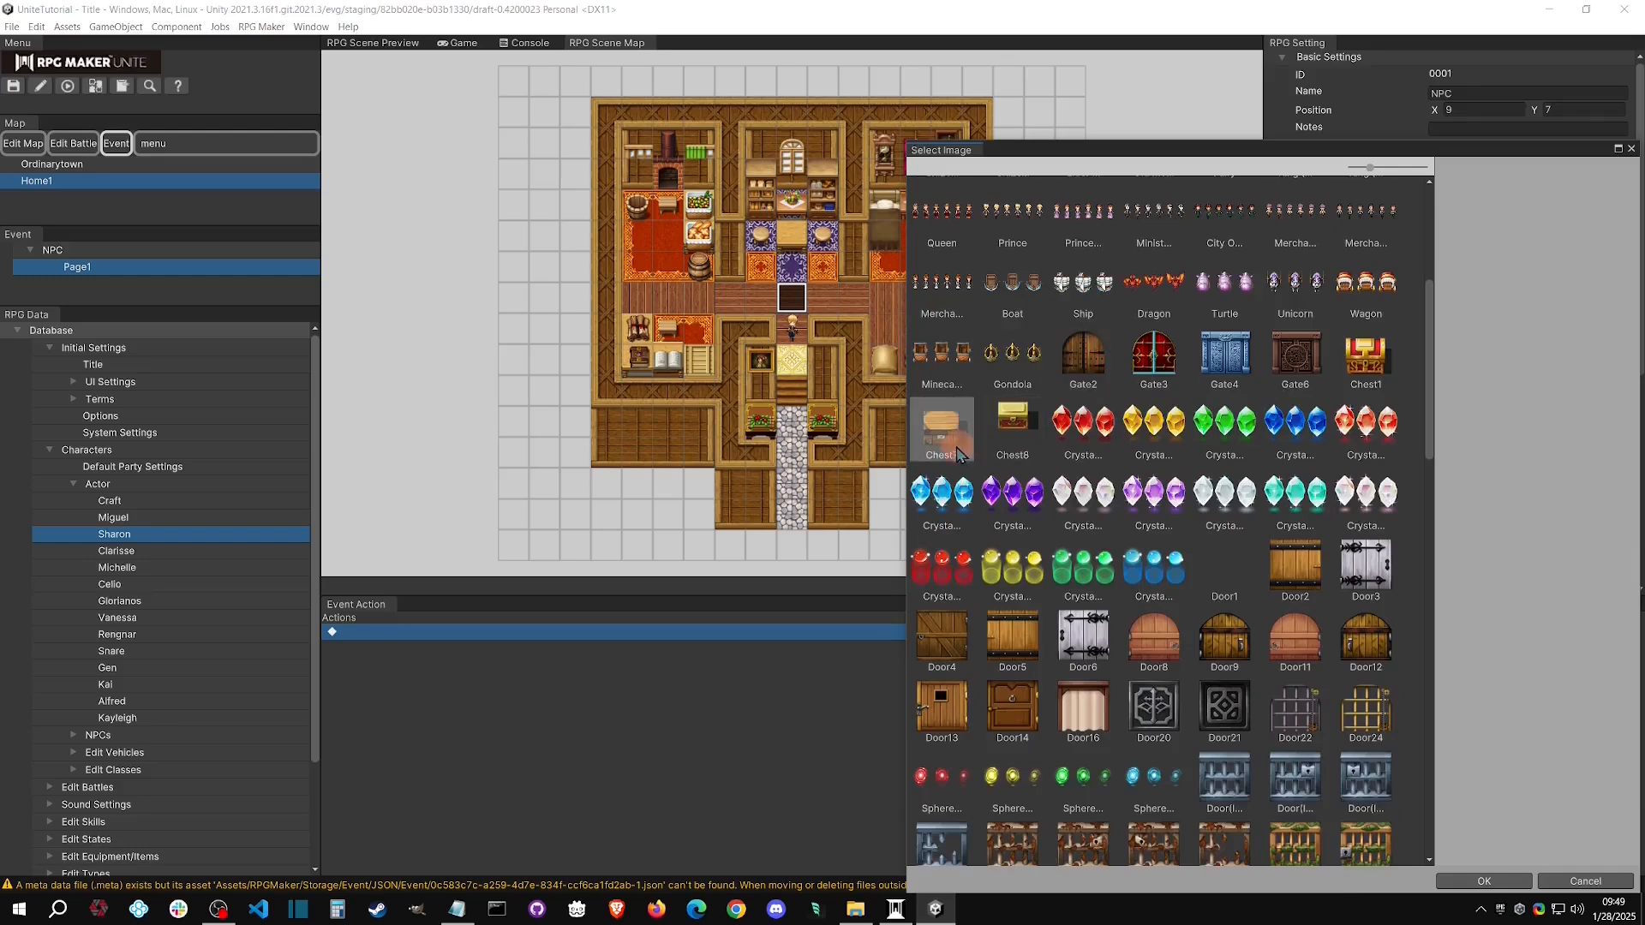
scroll(1122, 579, "down", 3)
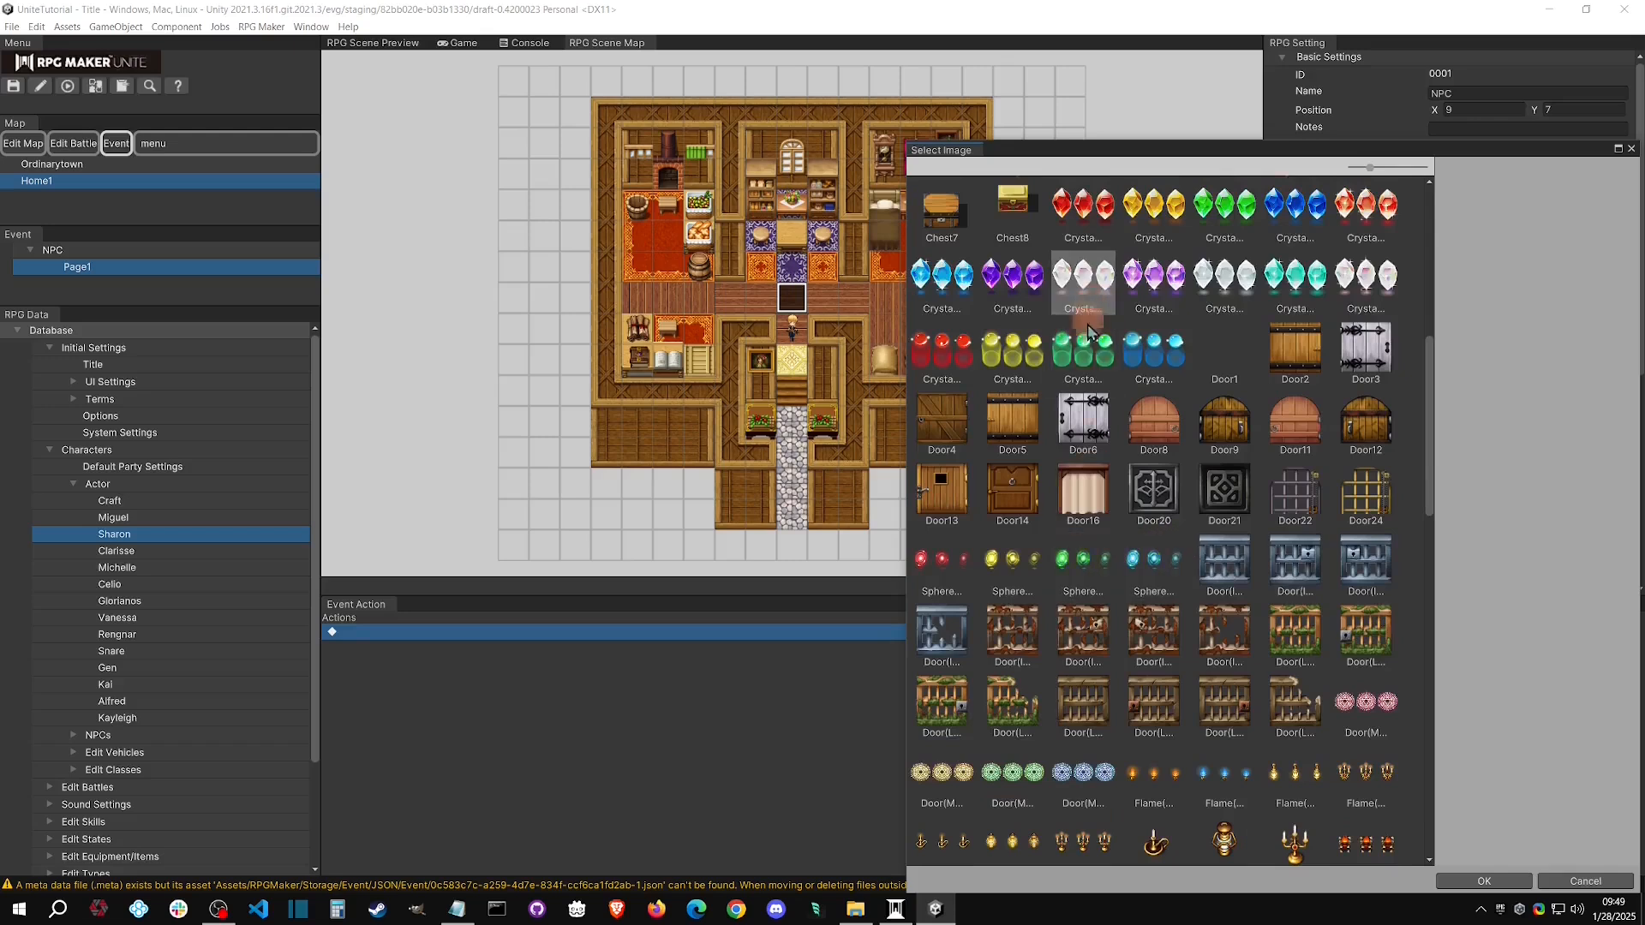
scroll(1084, 300, "up", 1)
double_click(1016, 371)
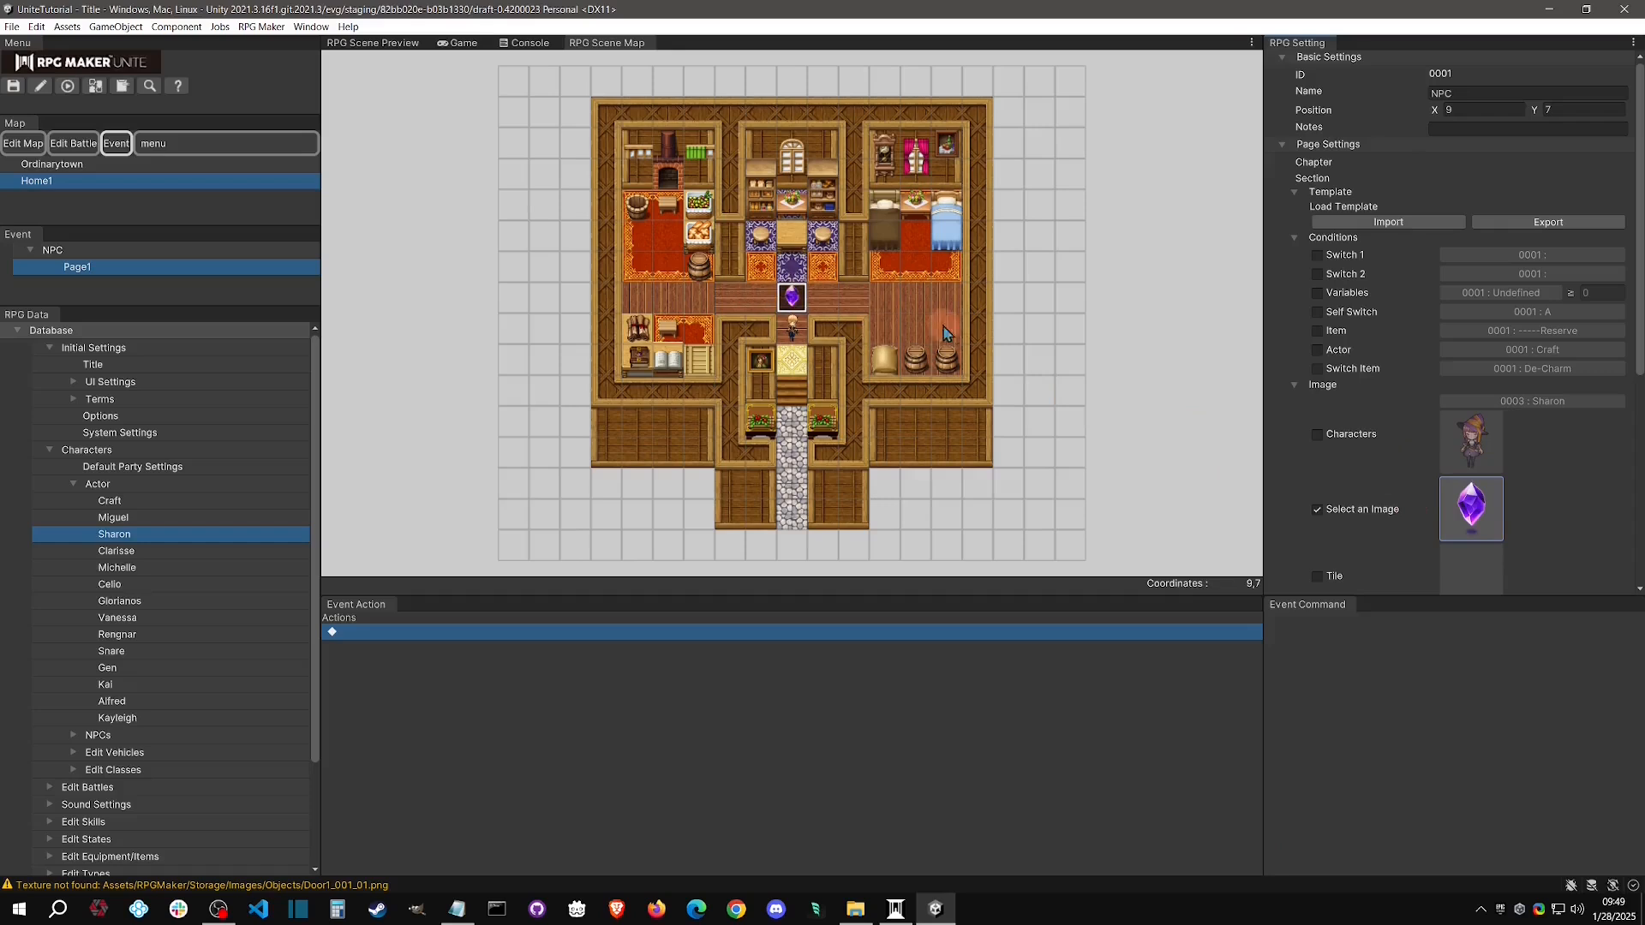
Playtest a new game with the system sound muted, view the crystal event on the map, and stop the playtest
left_click(96, 87)
left_click(70, 87)
key("XF86AudioMute")
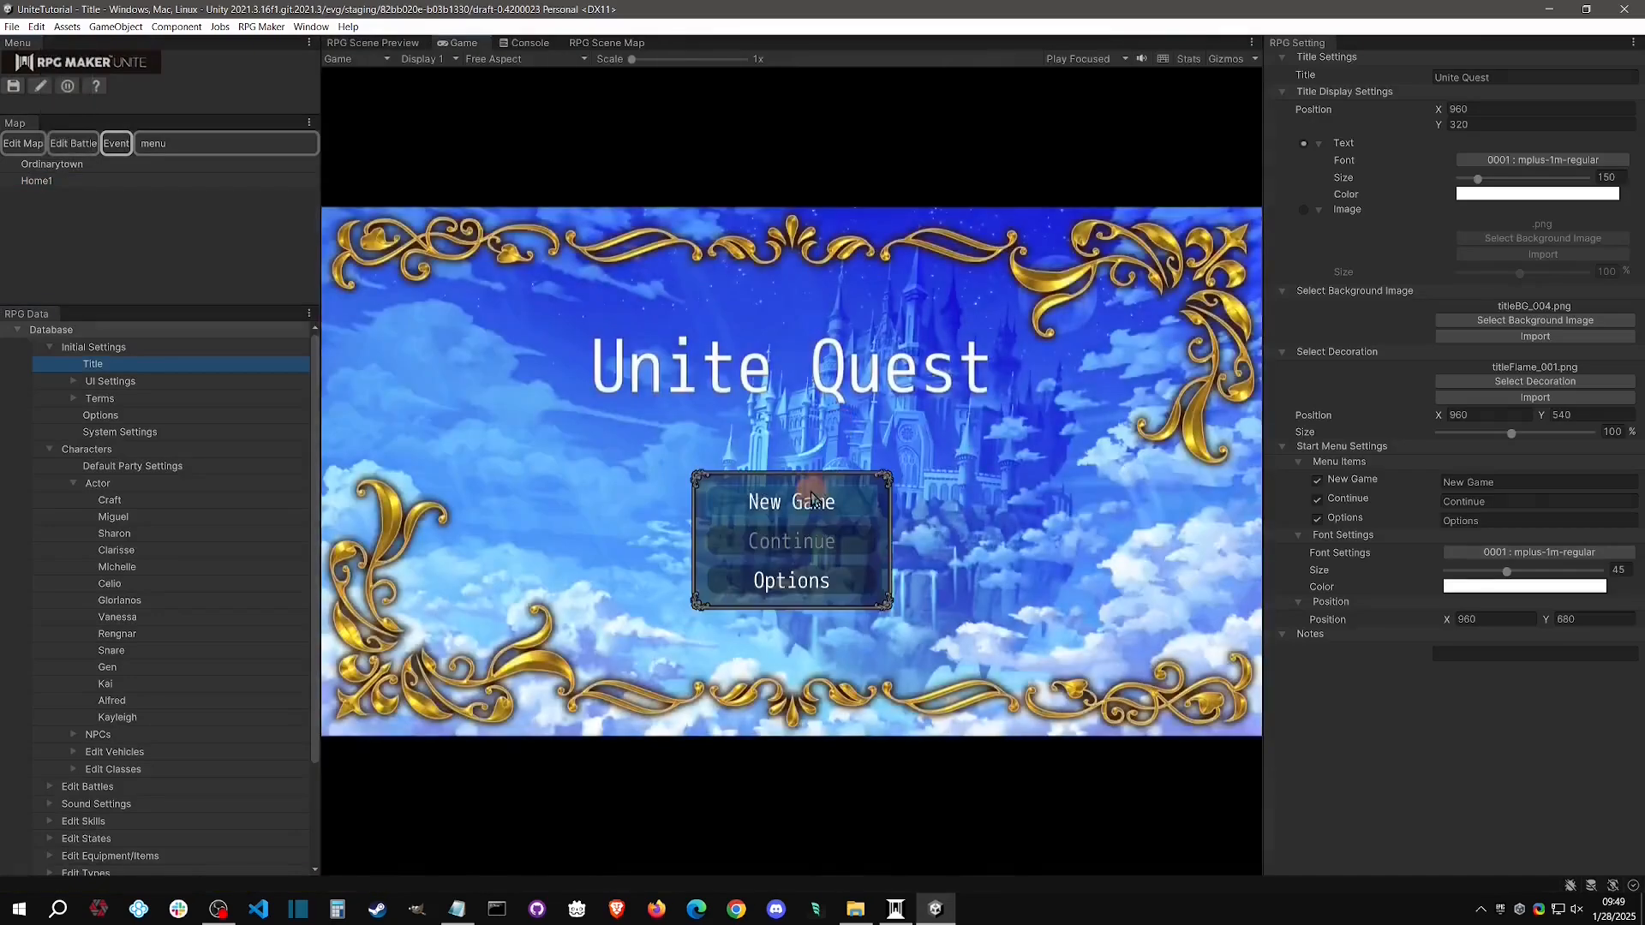
left_click(813, 501)
left_click(1037, 535)
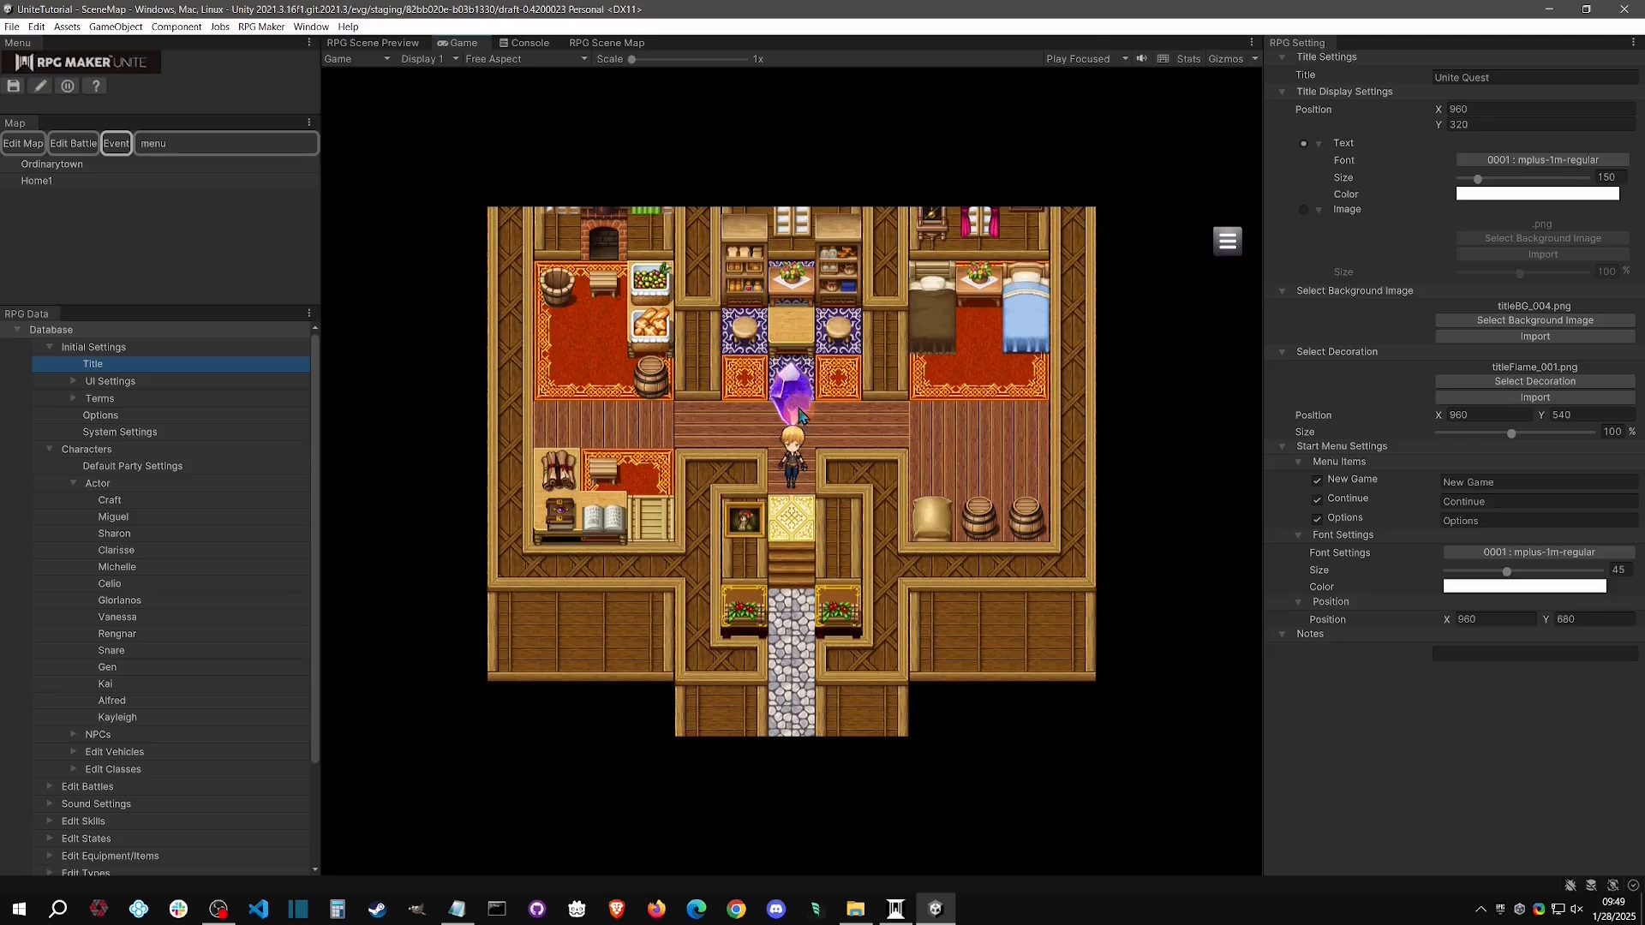
left_click(68, 89)
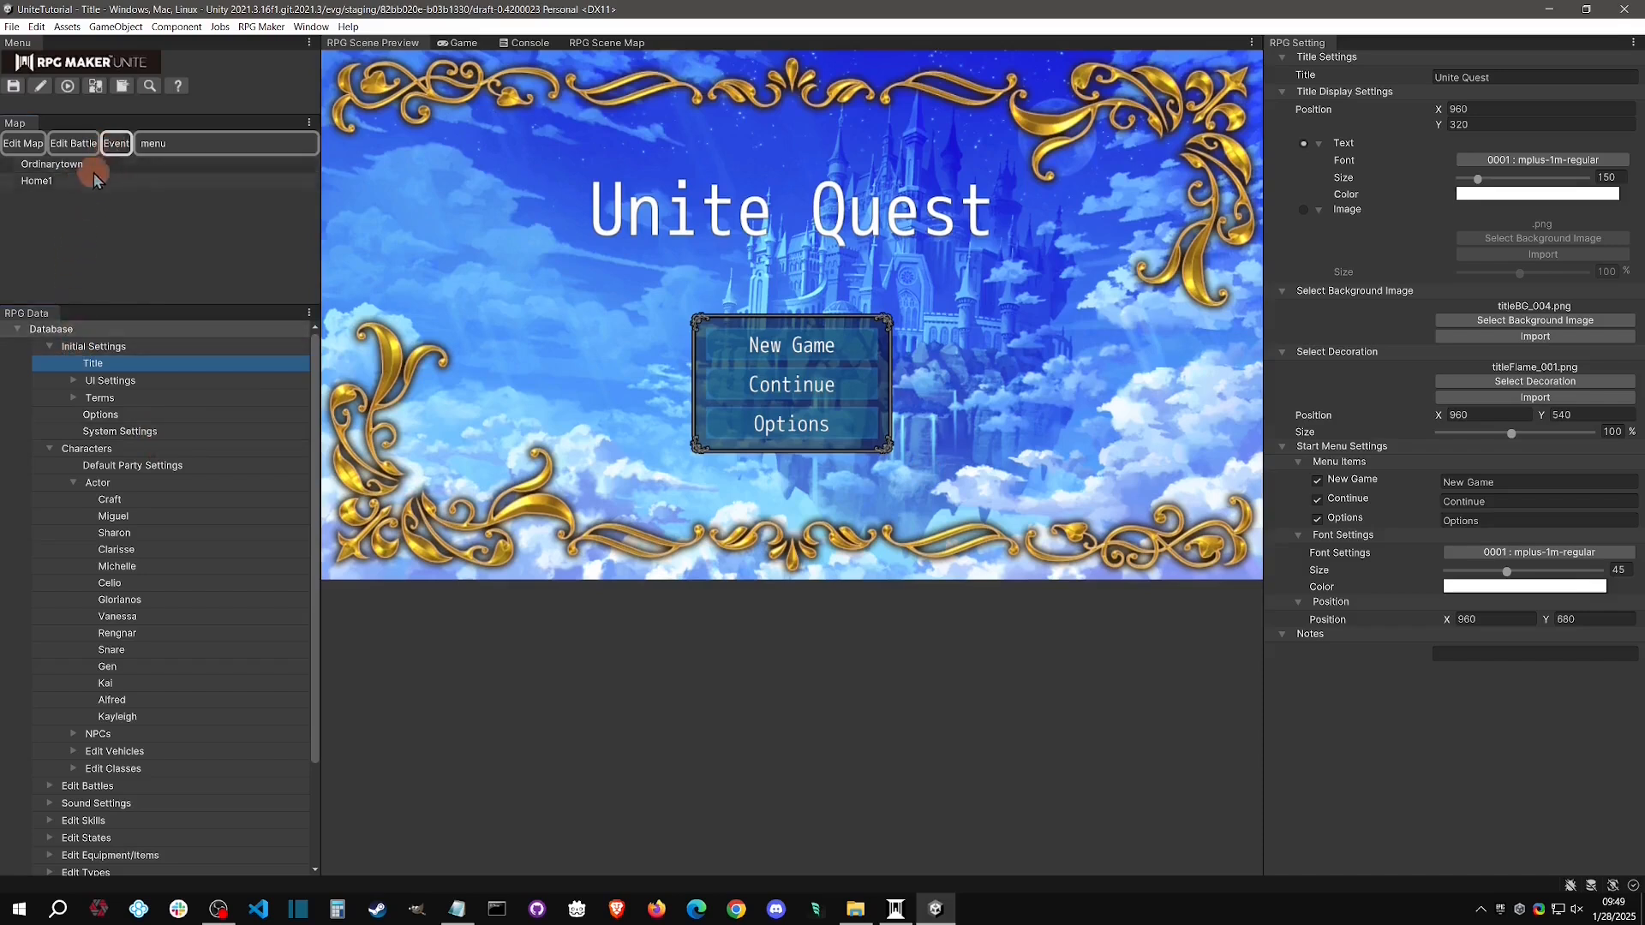
Reopen Page1 of the NPC event on Home1, preview the Door8 and Flame(Candle/Off) images, and cancel the image selection
left_click(64, 189)
left_click(77, 266)
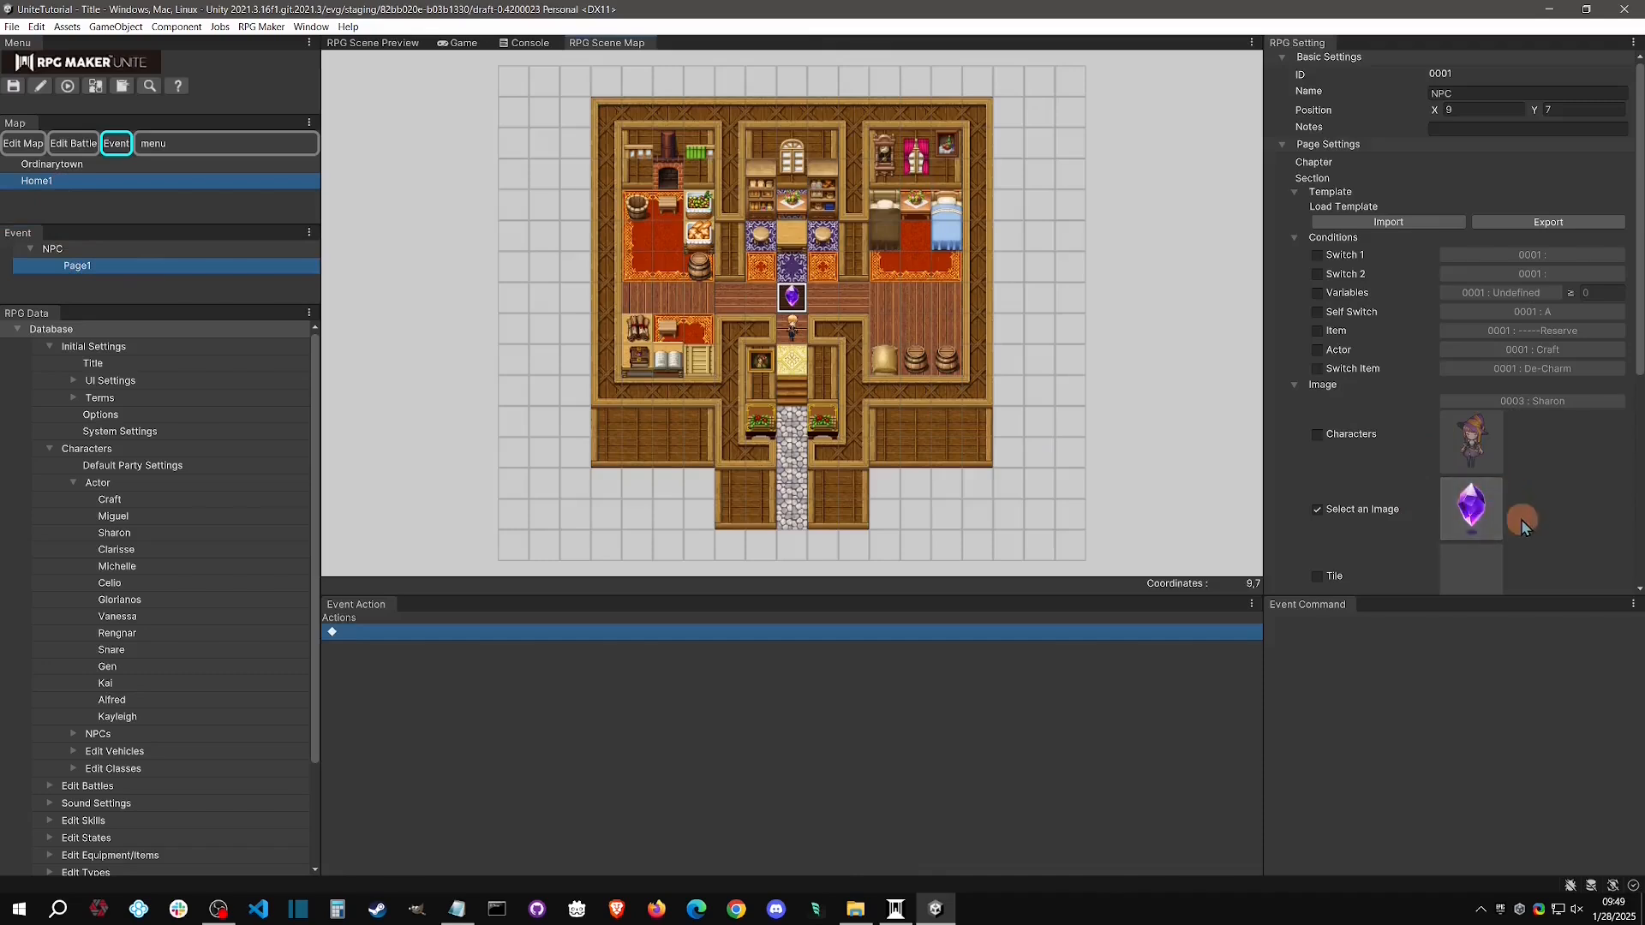
left_click(1472, 511)
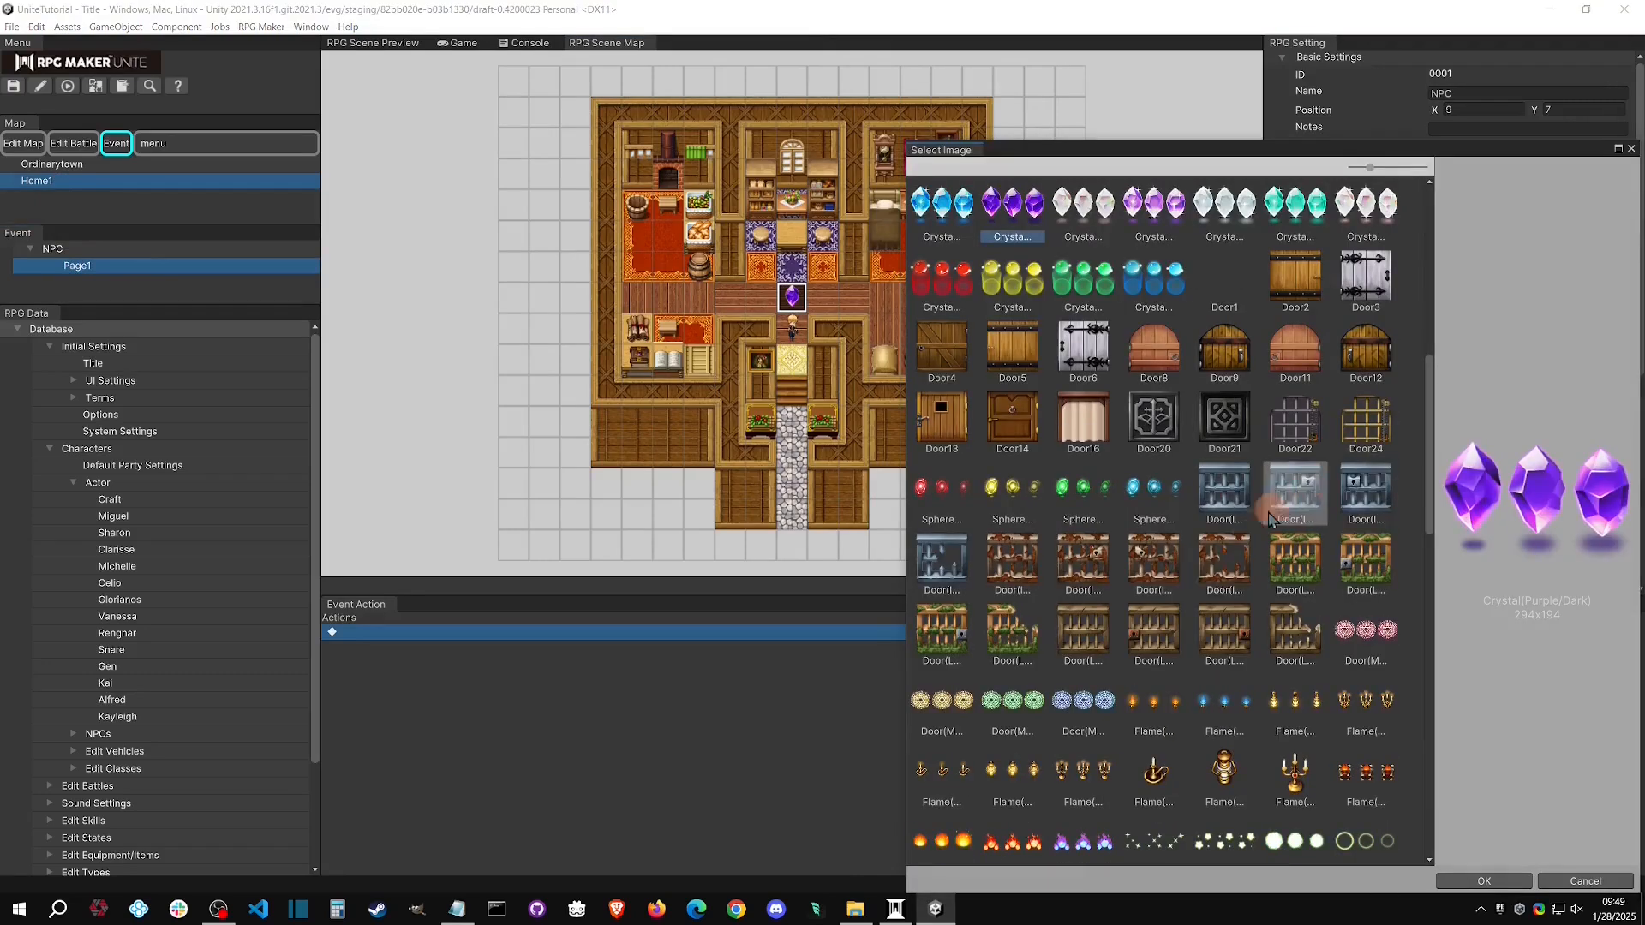
left_click(1154, 347)
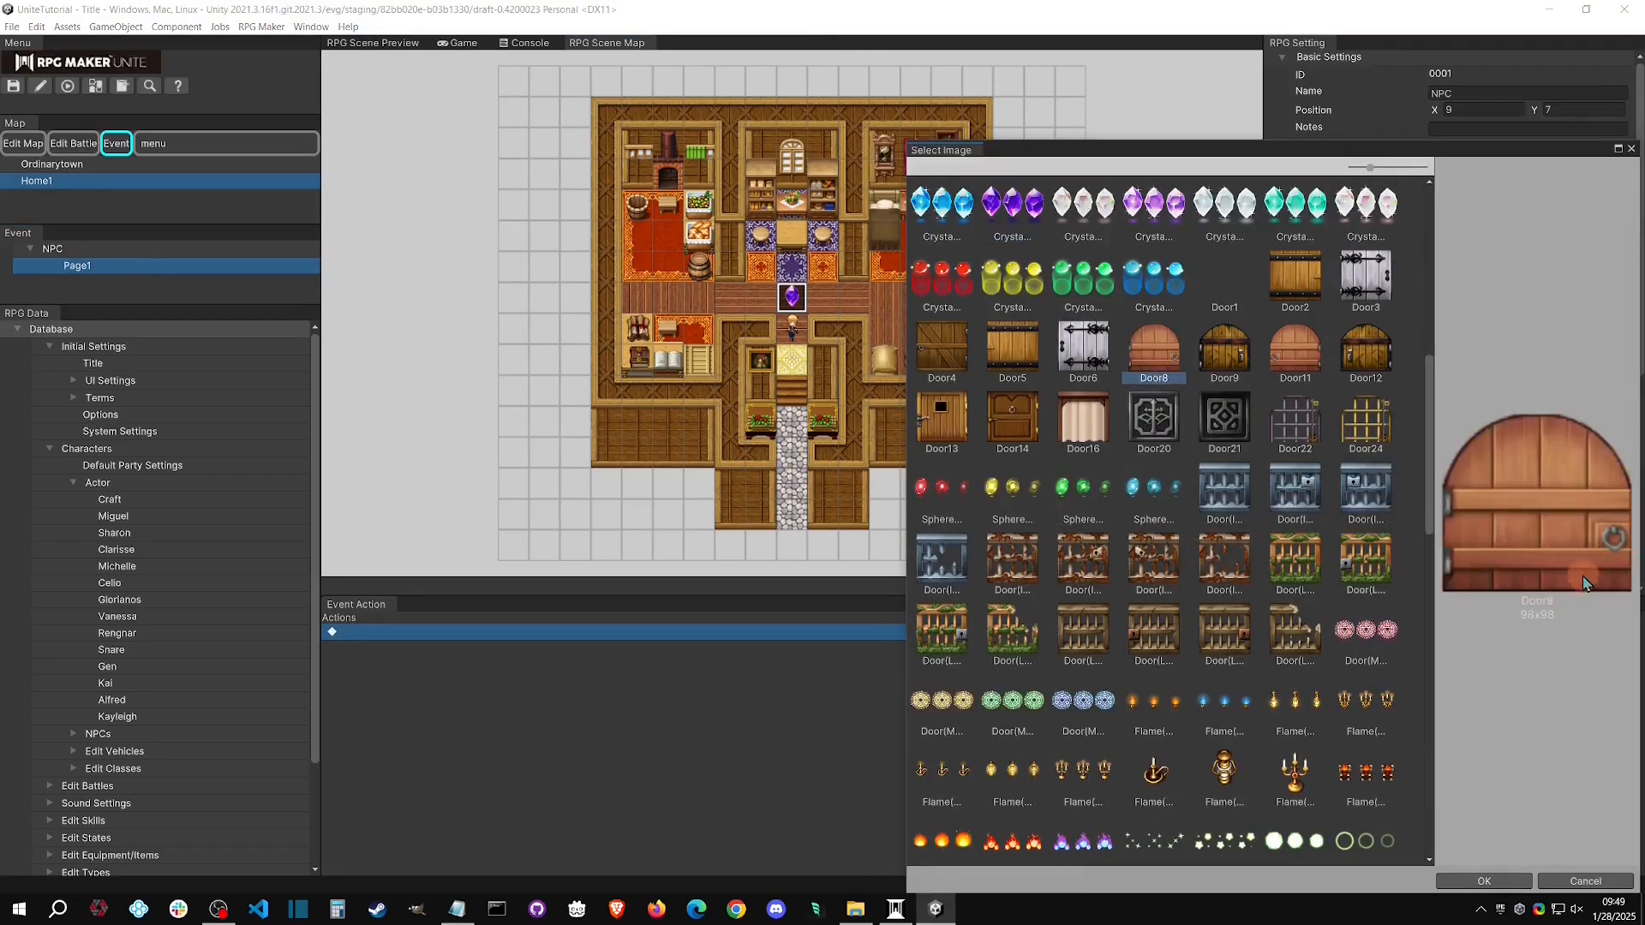
scroll(1208, 622, "down", 1)
scroll(1208, 622, "down", 1)
left_click(1170, 645)
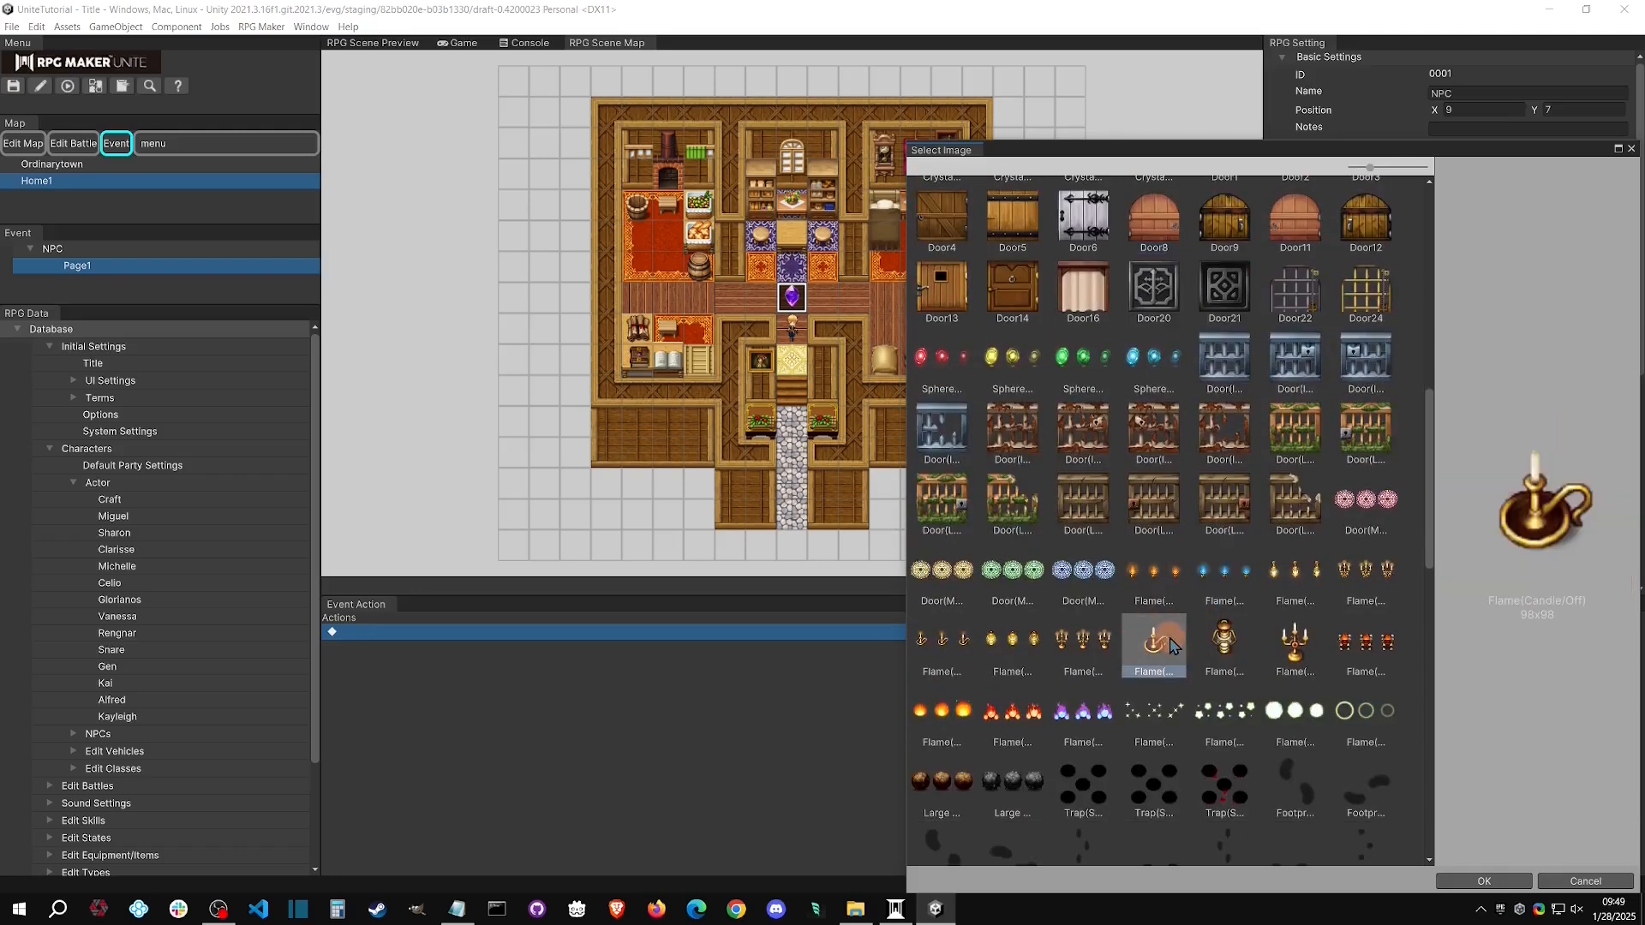
left_click(1585, 882)
Switch the NPC event page to a tile image and choose a town tile from the standard tiles
scroll(1551, 527, "down", 3)
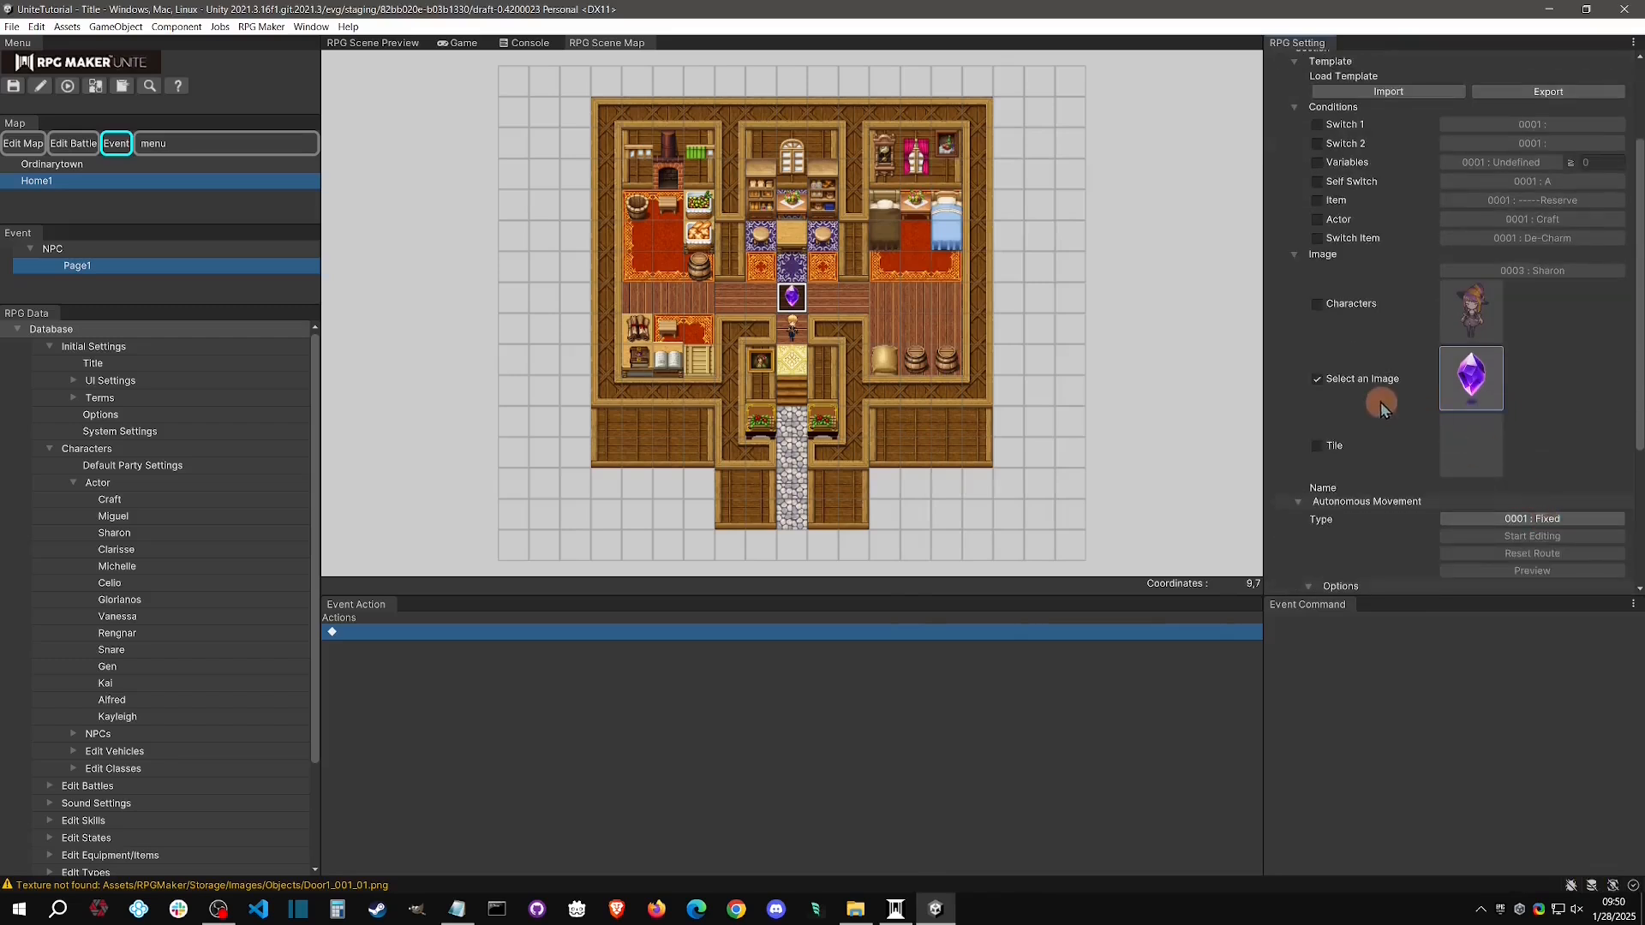
left_click(1316, 446)
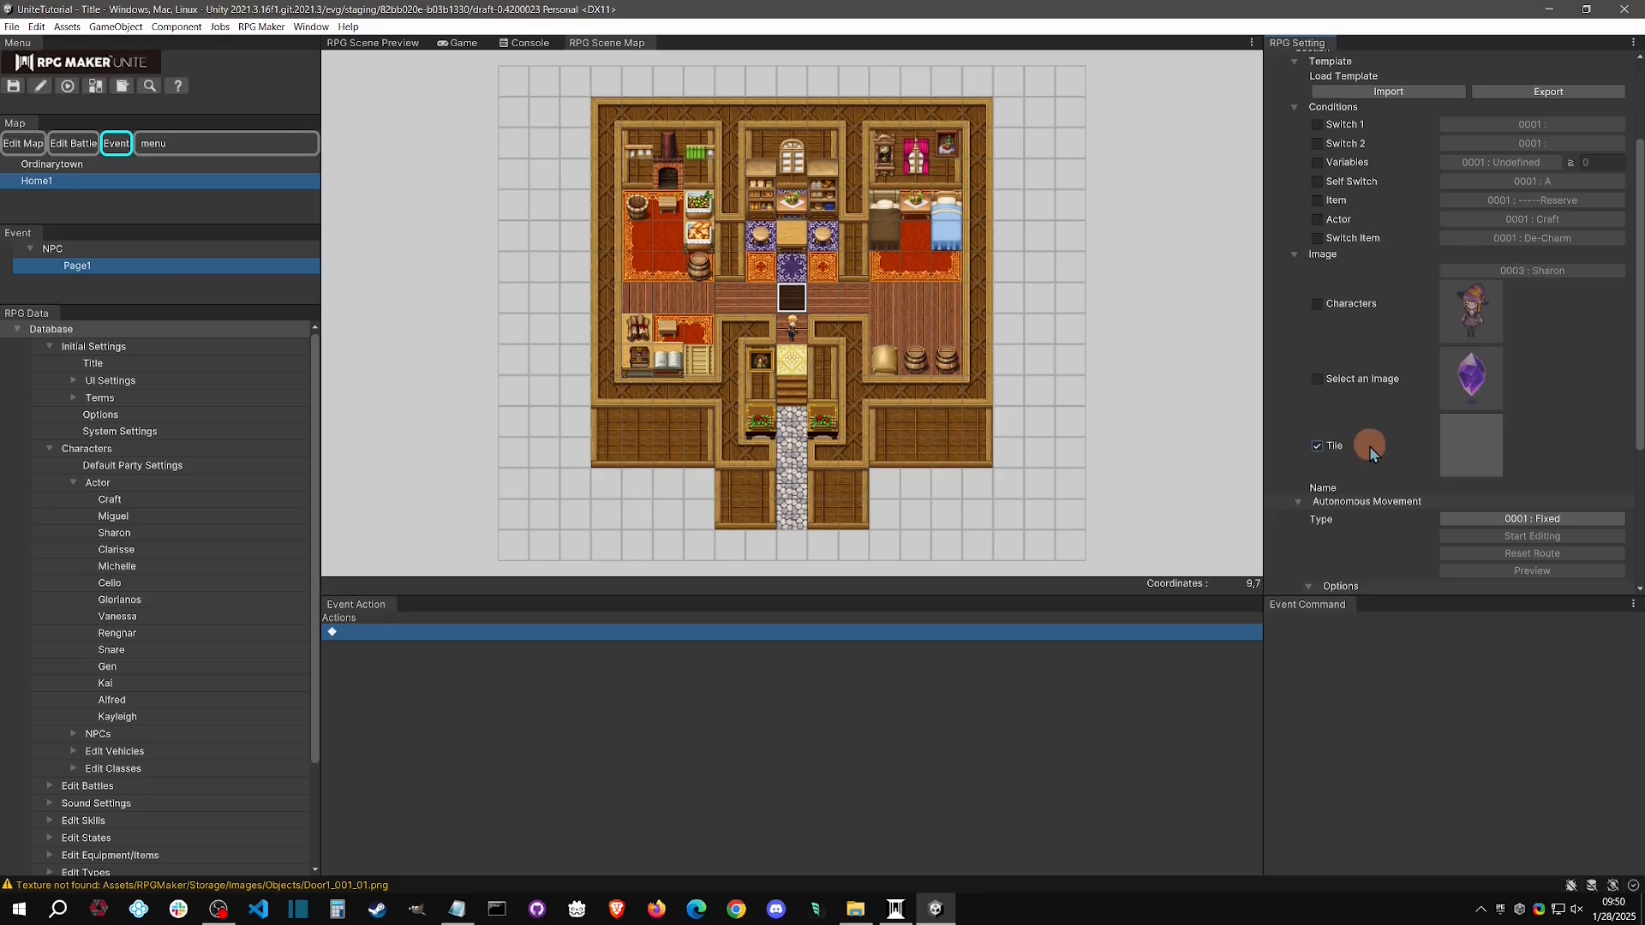
left_click(1478, 454)
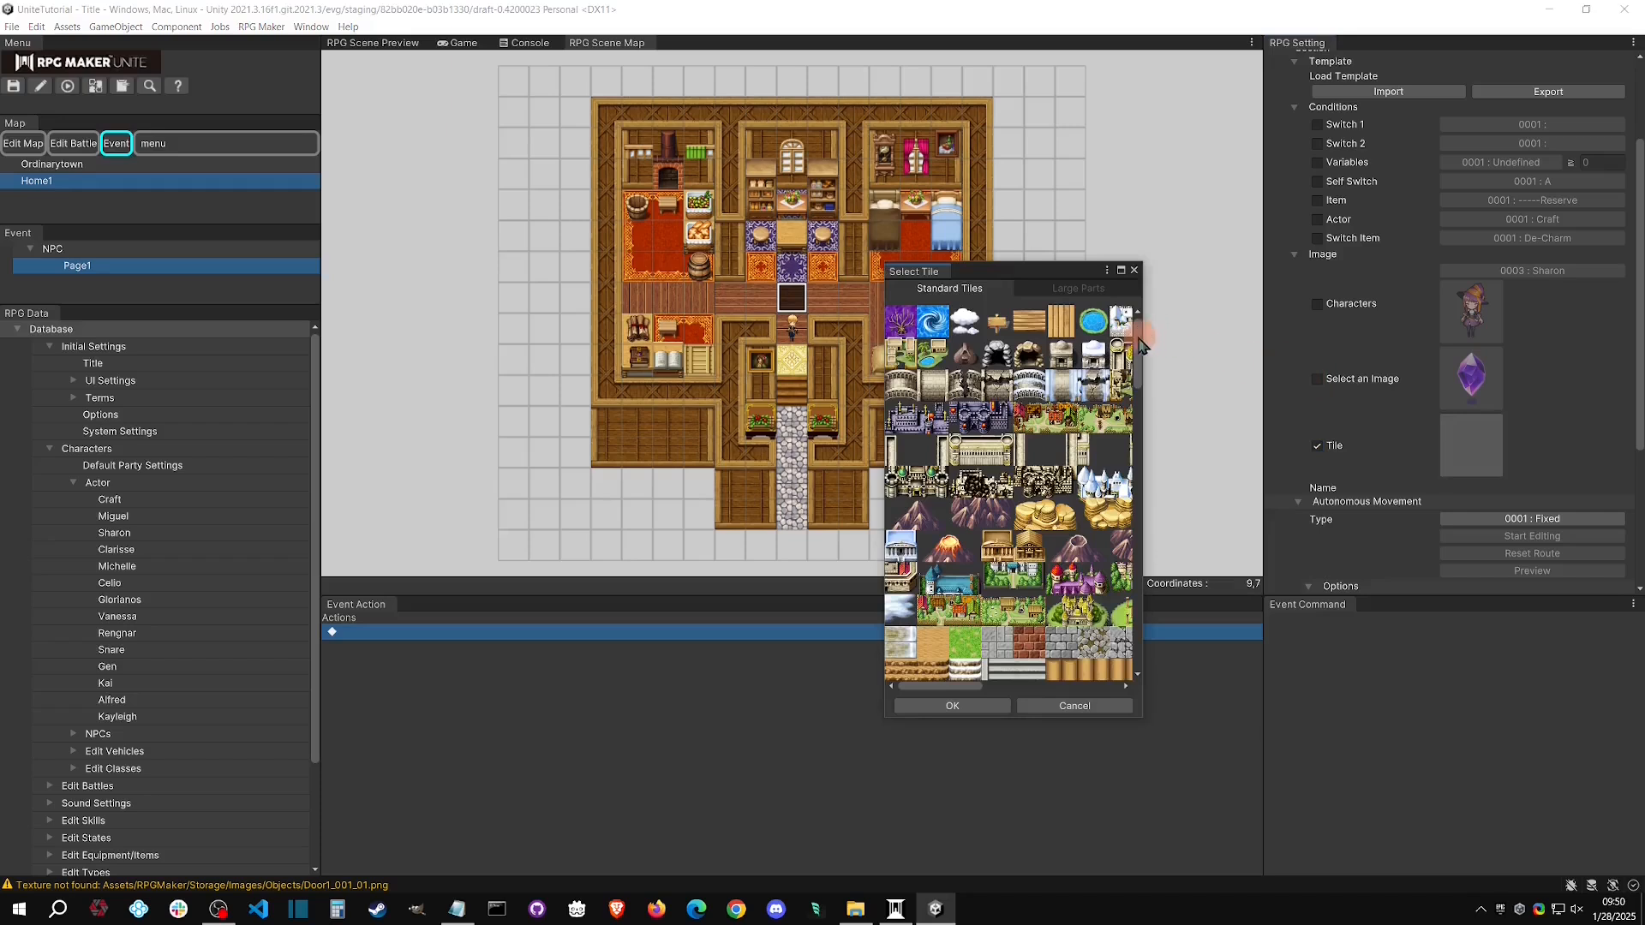
left_click(913, 359)
left_click(1004, 710)
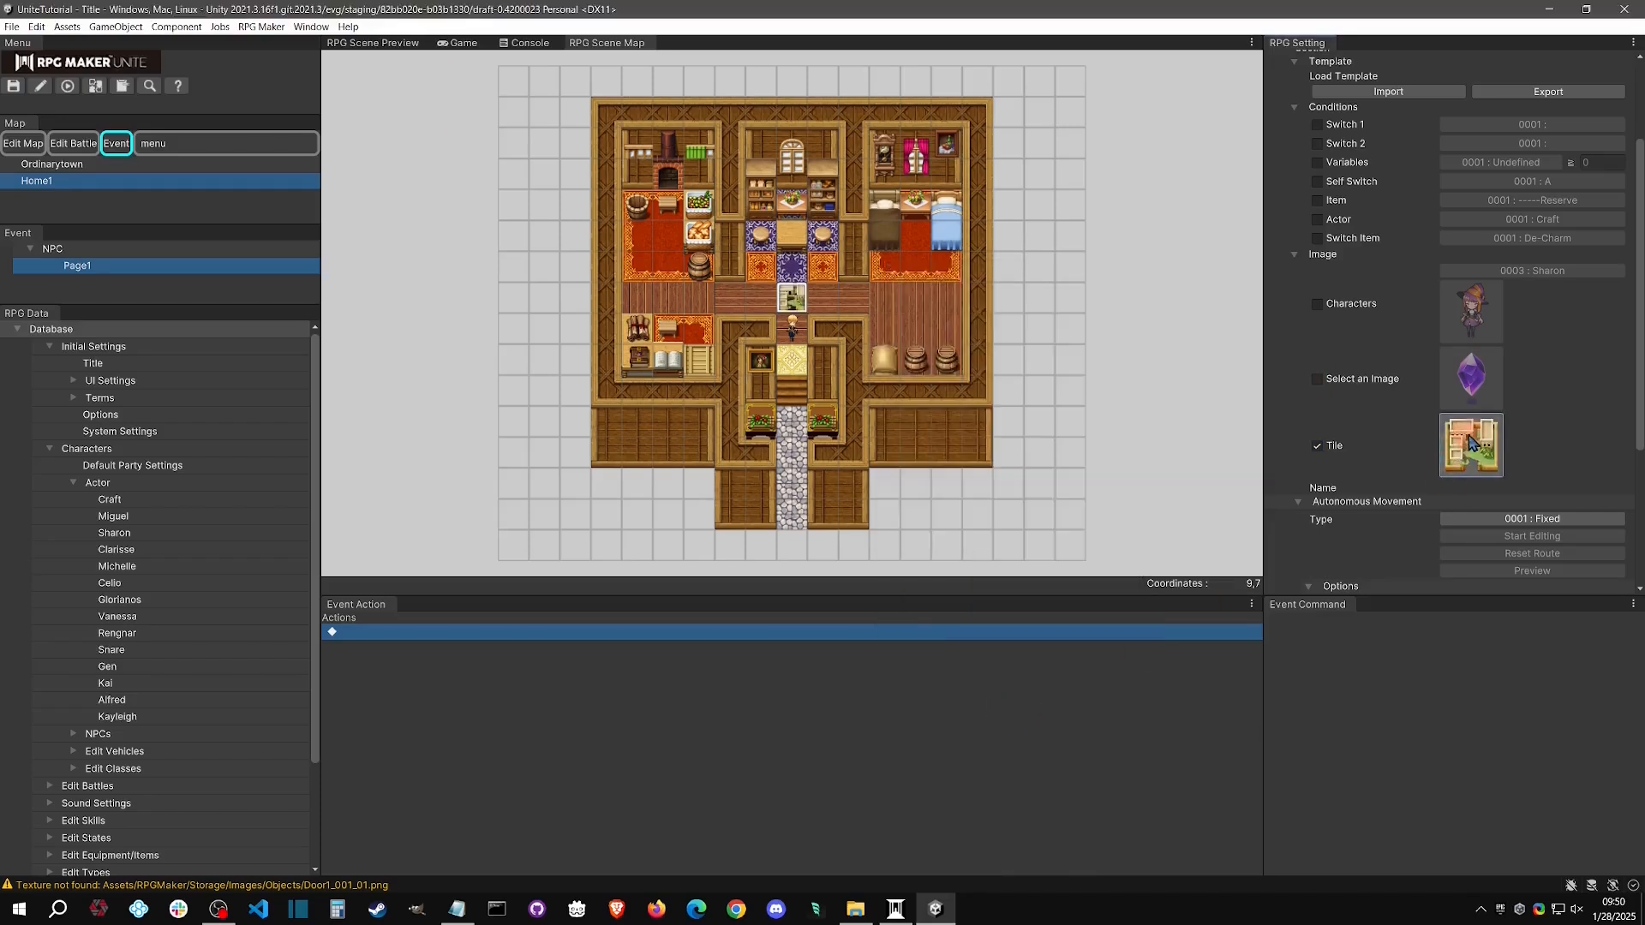
Check the Large Parts tiles without choosing one, and switch the NPC event page back to the Sharon character image
left_click(1470, 443)
left_click(1073, 292)
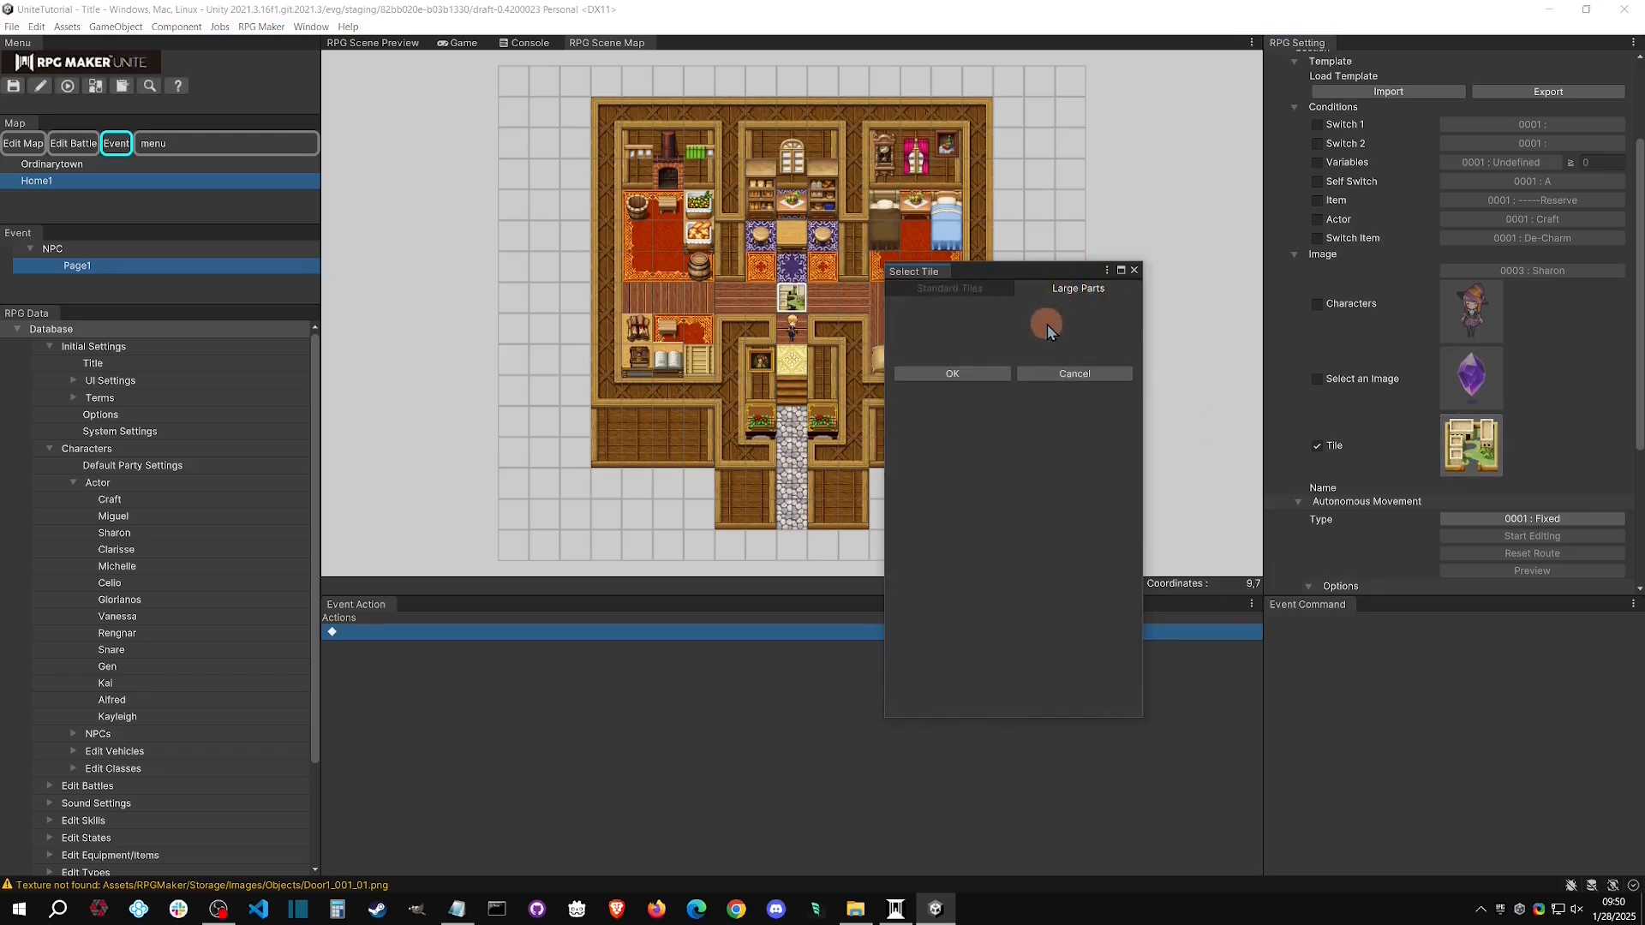
left_click(1088, 369)
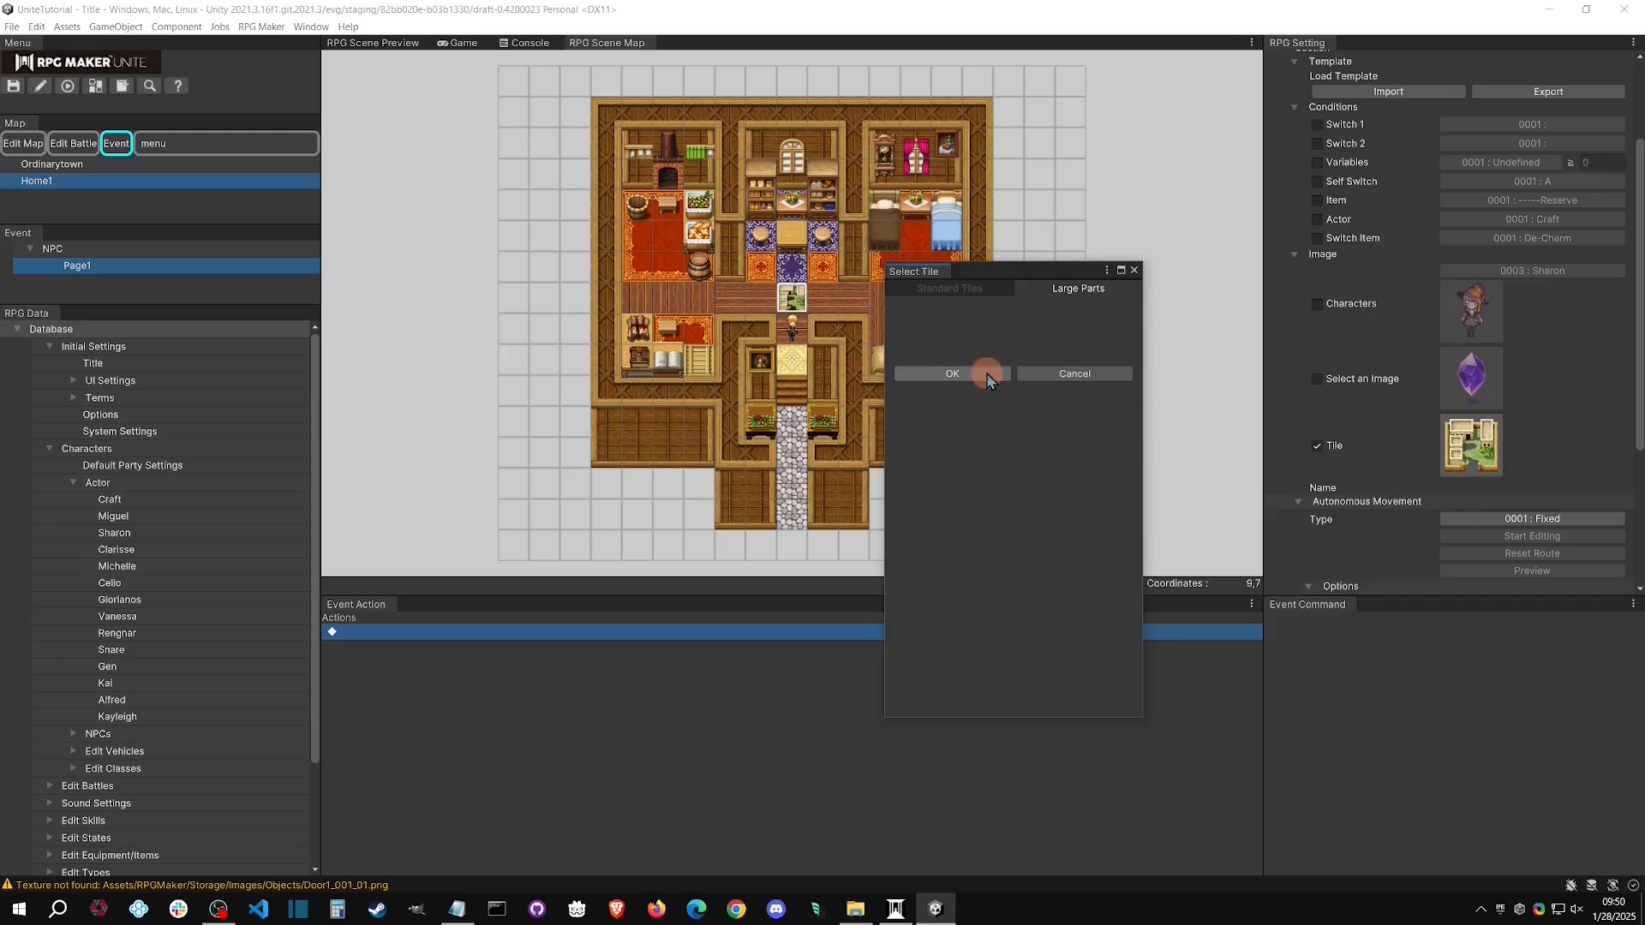
left_click(1028, 374)
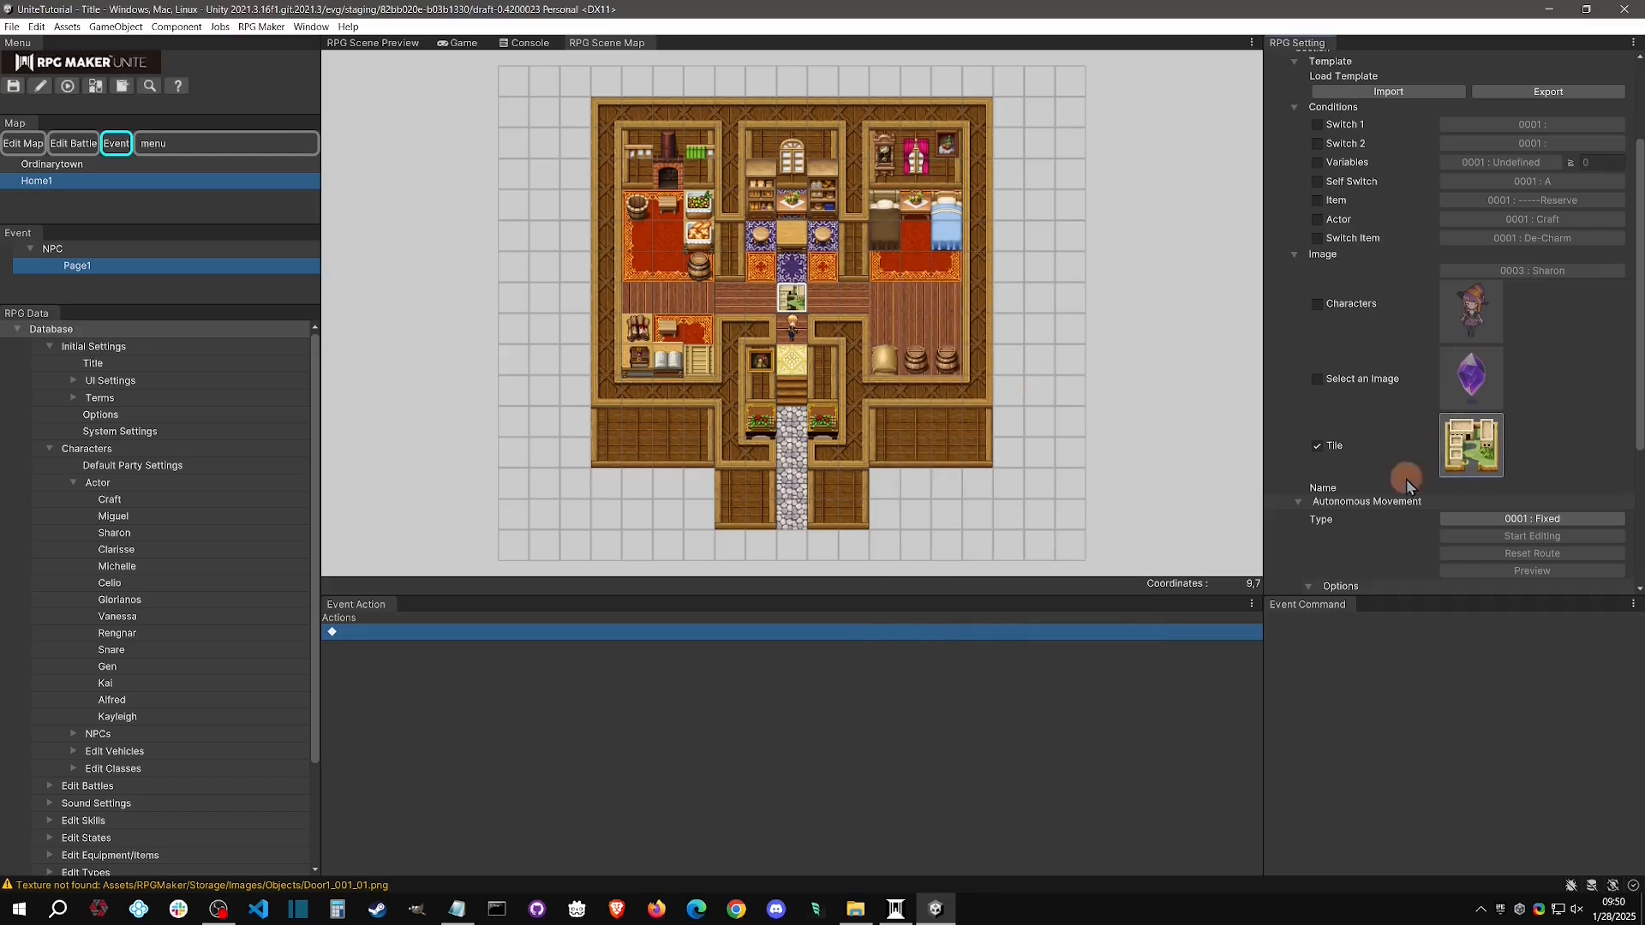
left_click(1320, 305)
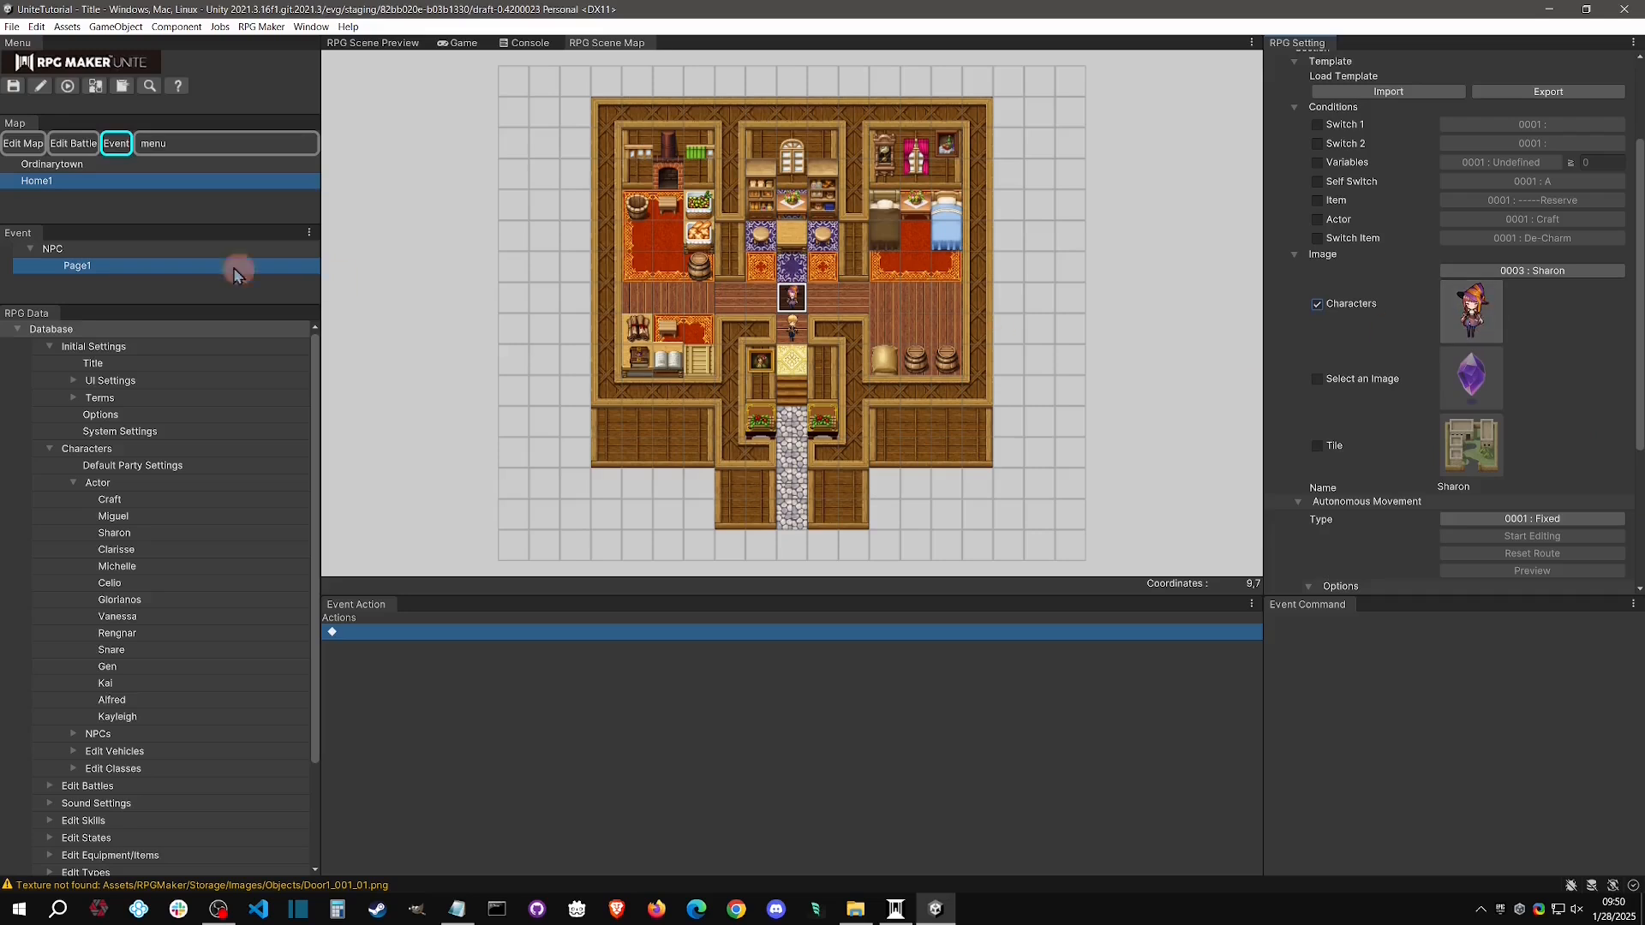
Playtest the game, walk the hero down one tile while watching the Sharon NPC, and stop the playtest
left_click(69, 87)
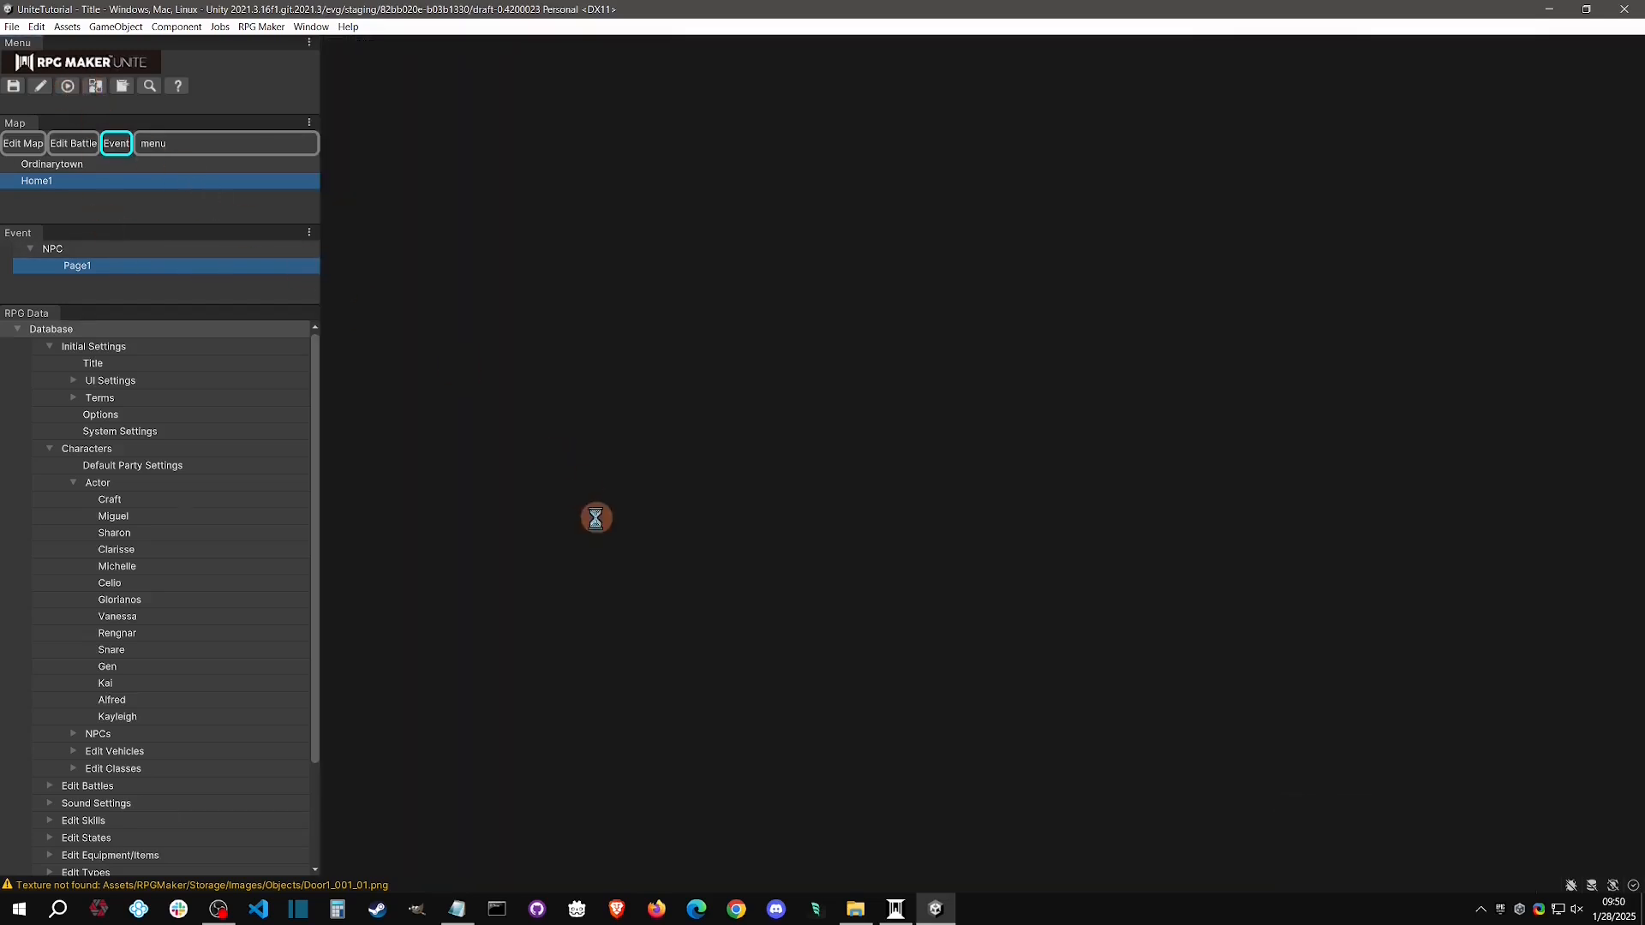
left_click(958, 499)
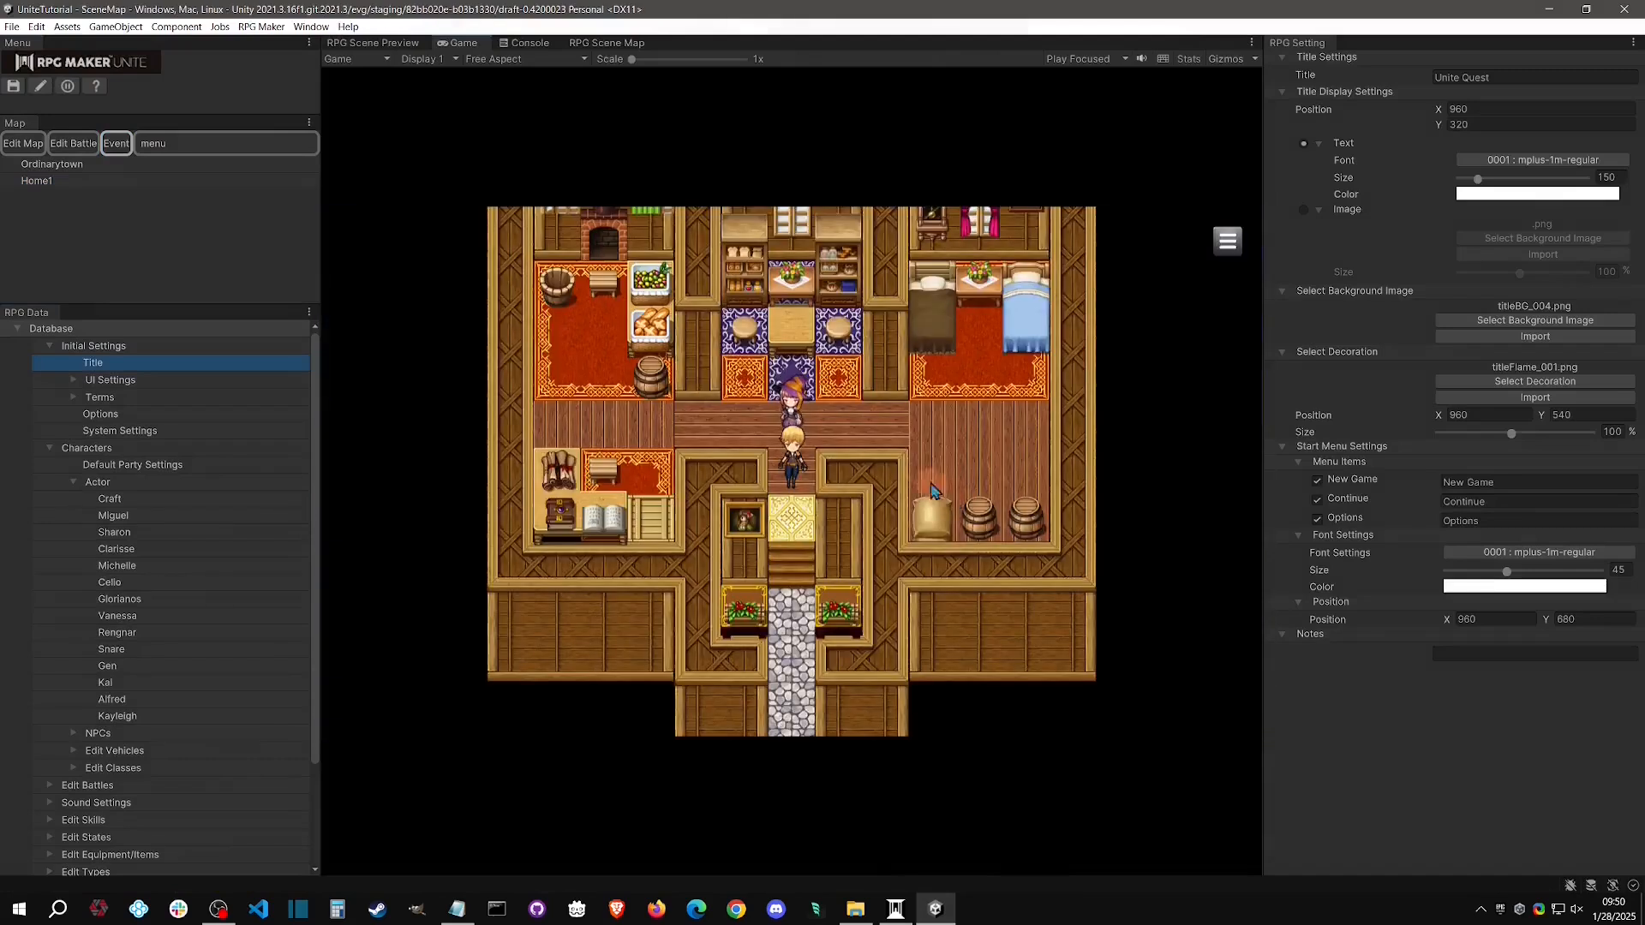
key("Down")
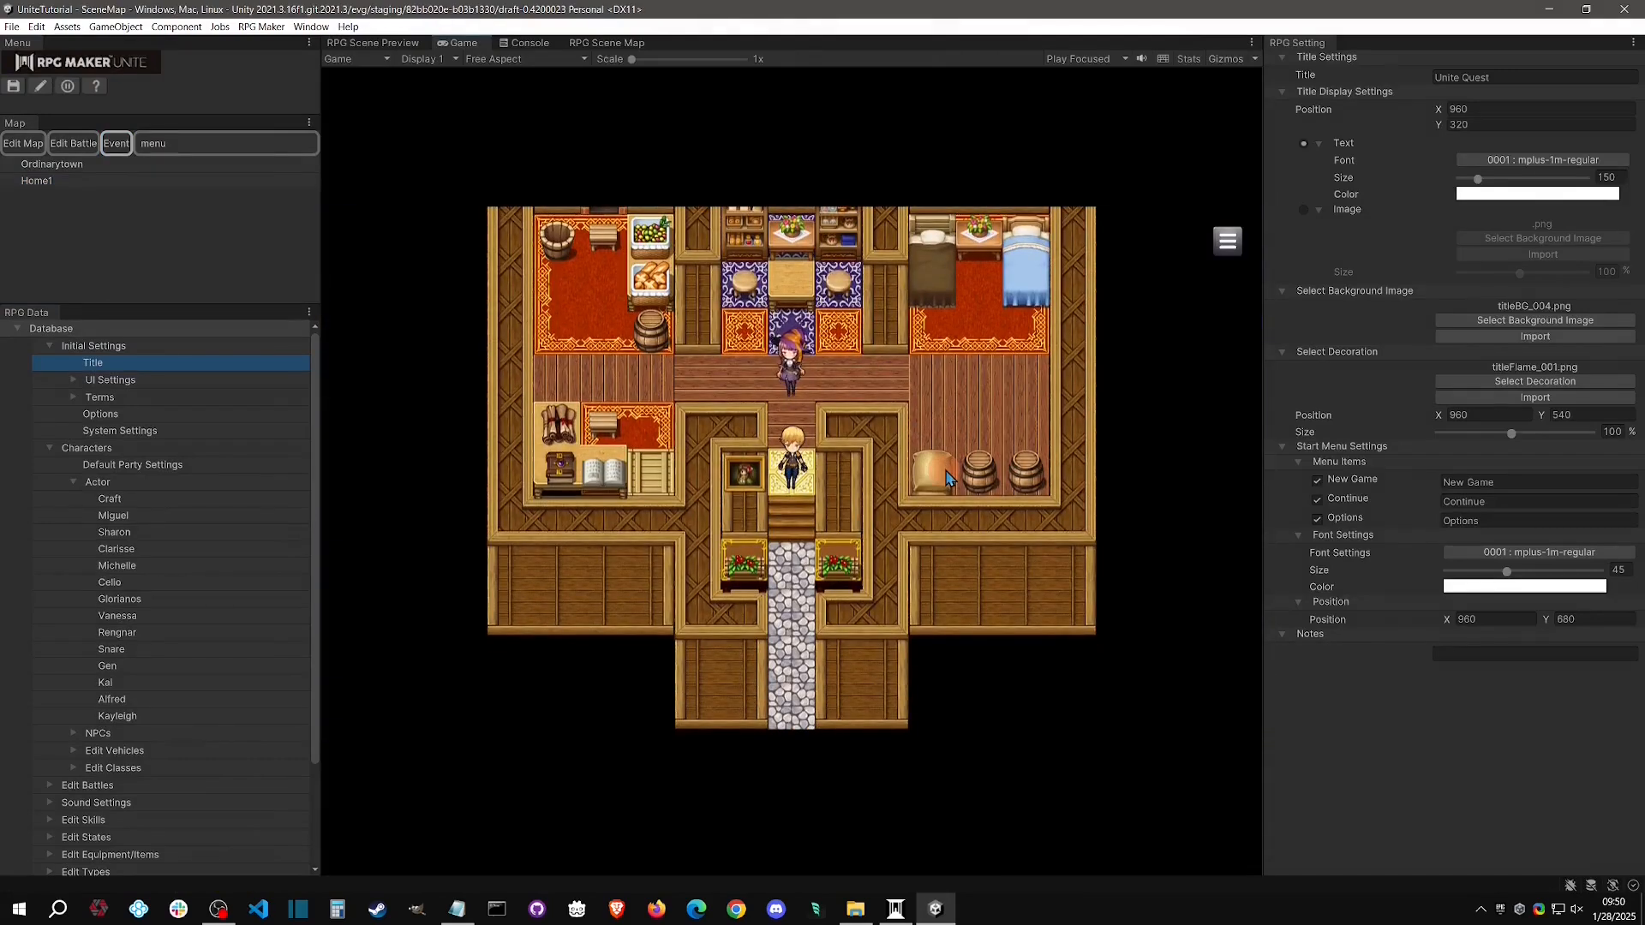
left_click(851, 385)
left_click(68, 86)
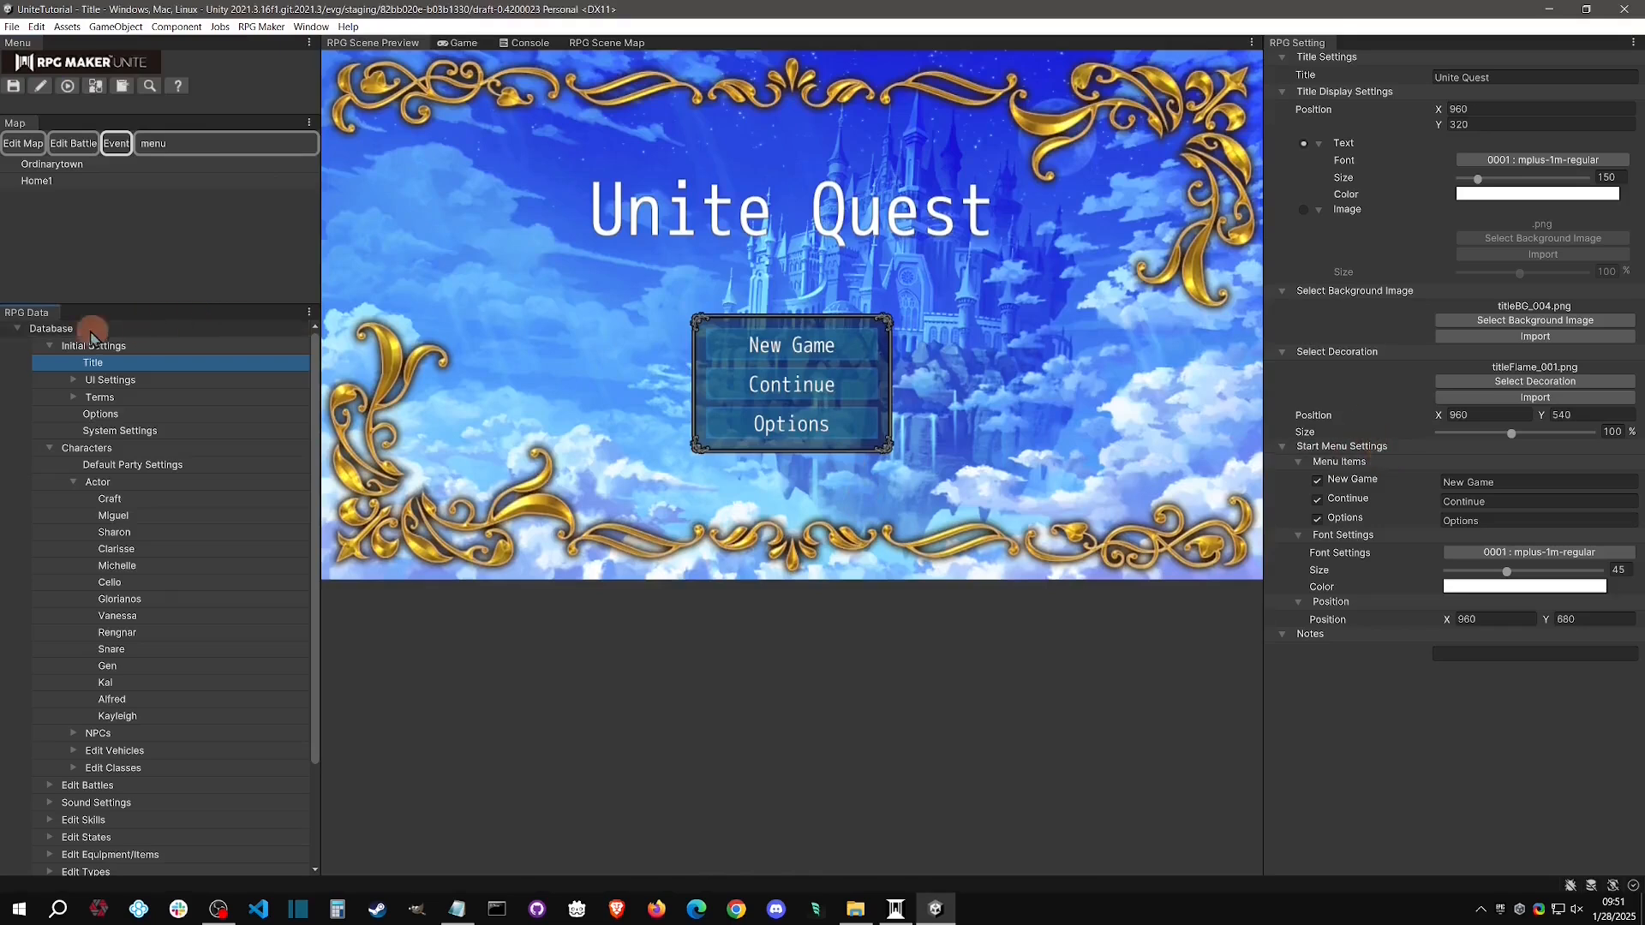
Set Walk in Place to 0002 : OFF in the autonomous movement options of the NPC event's Page1 on Home1
left_click(43, 185)
left_click(77, 264)
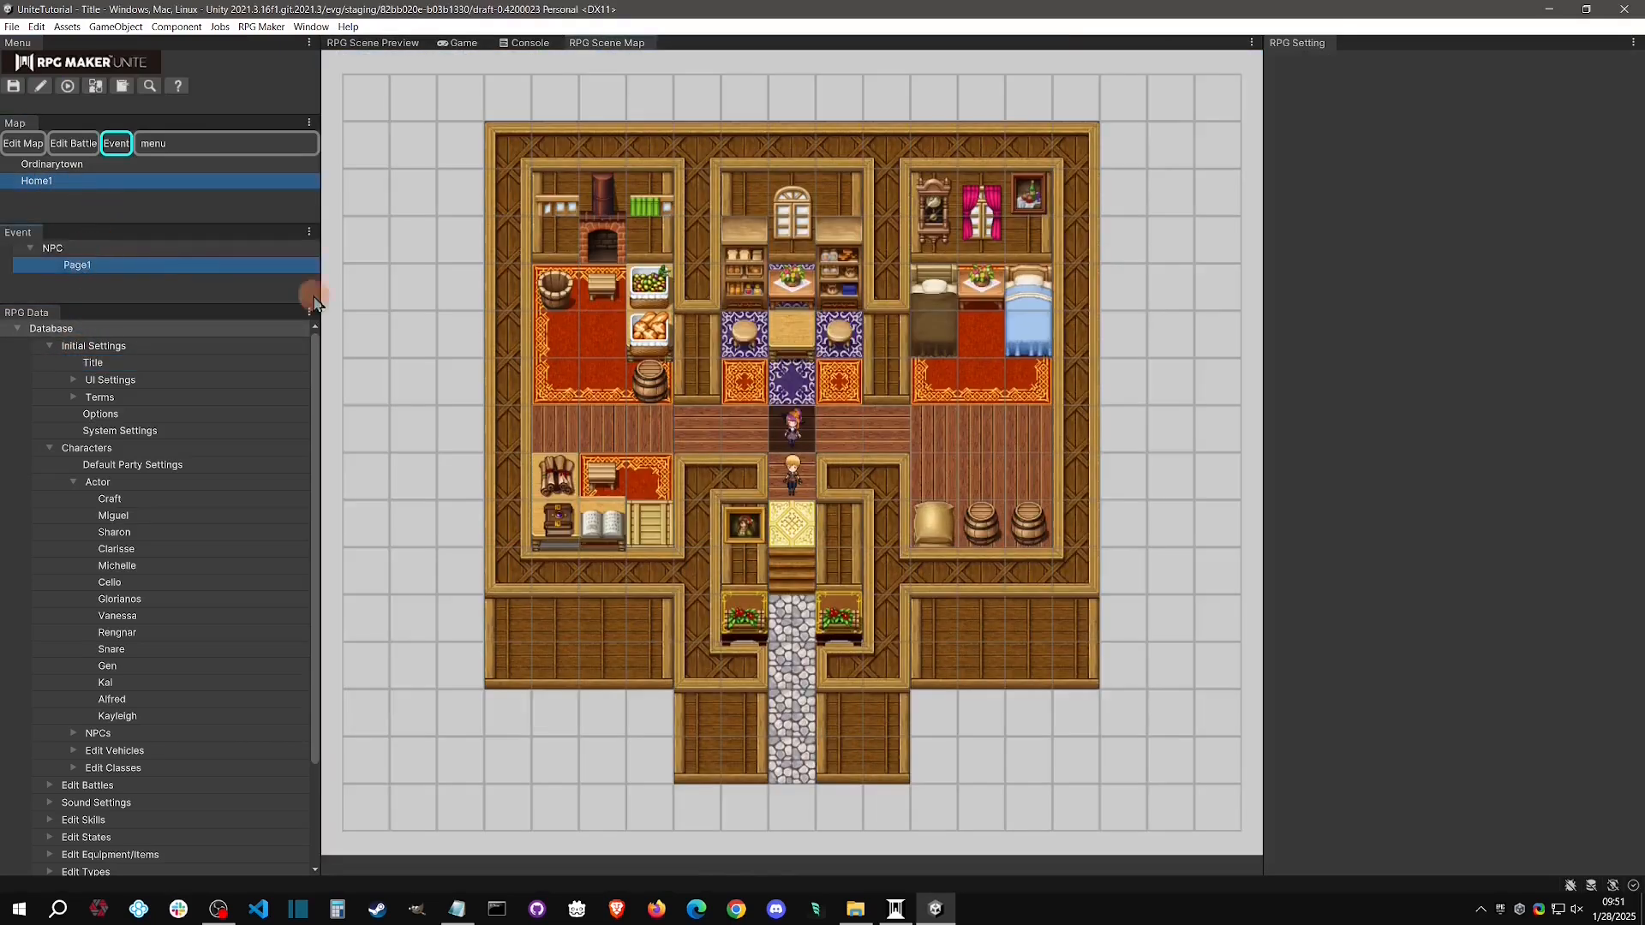
scroll(1473, 471, "down", 10)
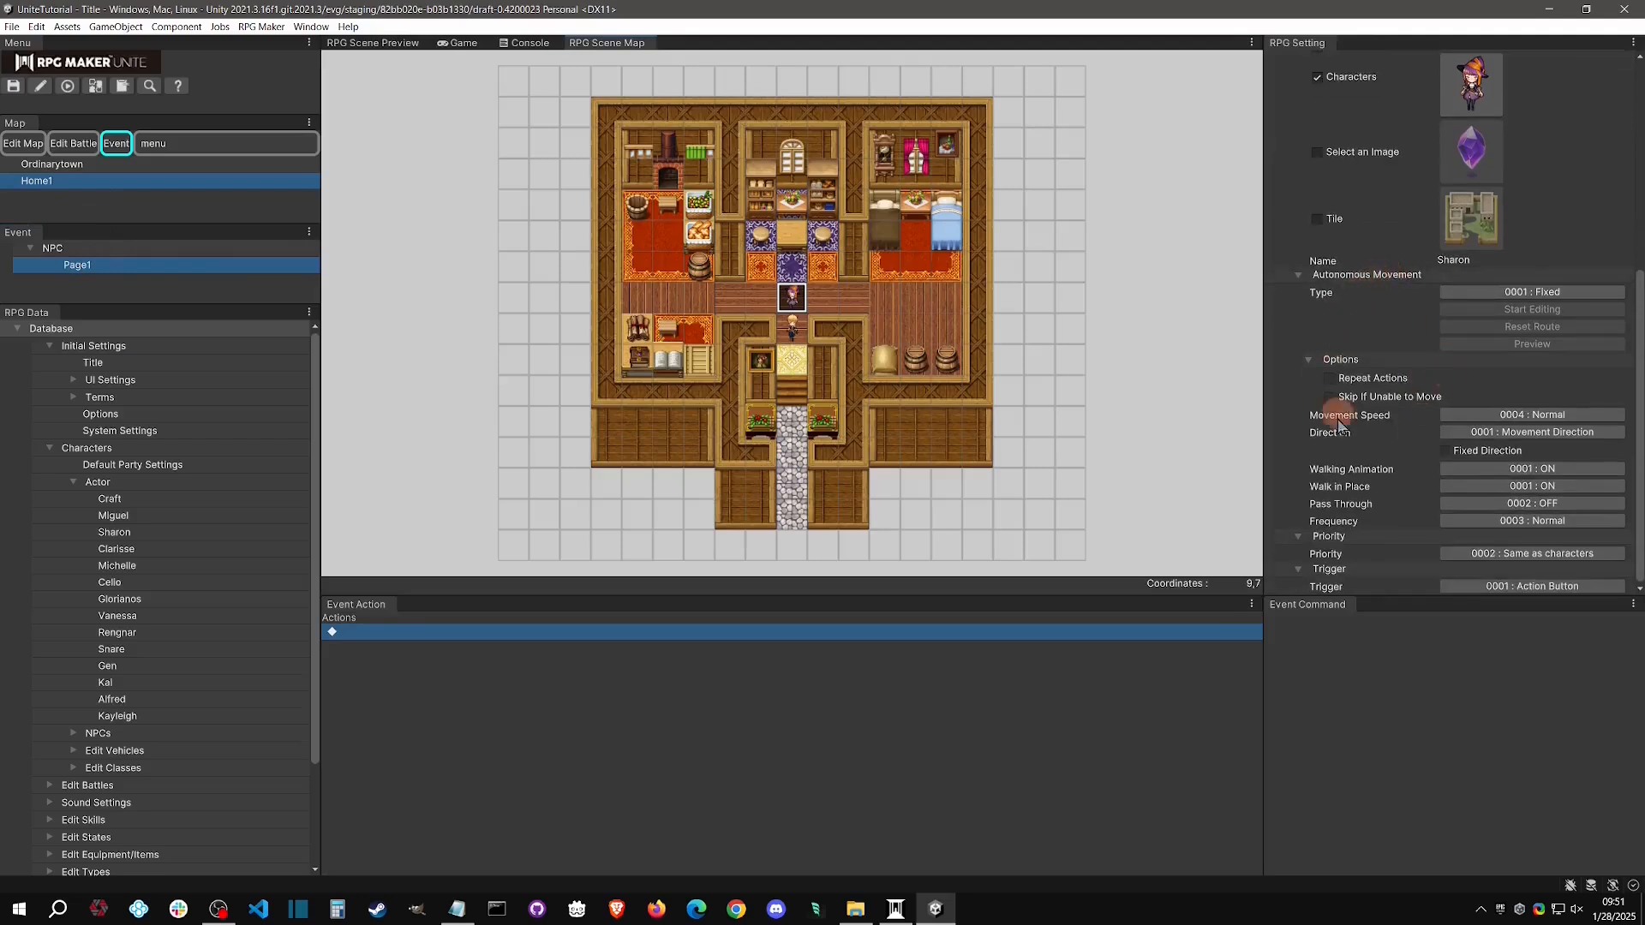
left_click(1302, 274)
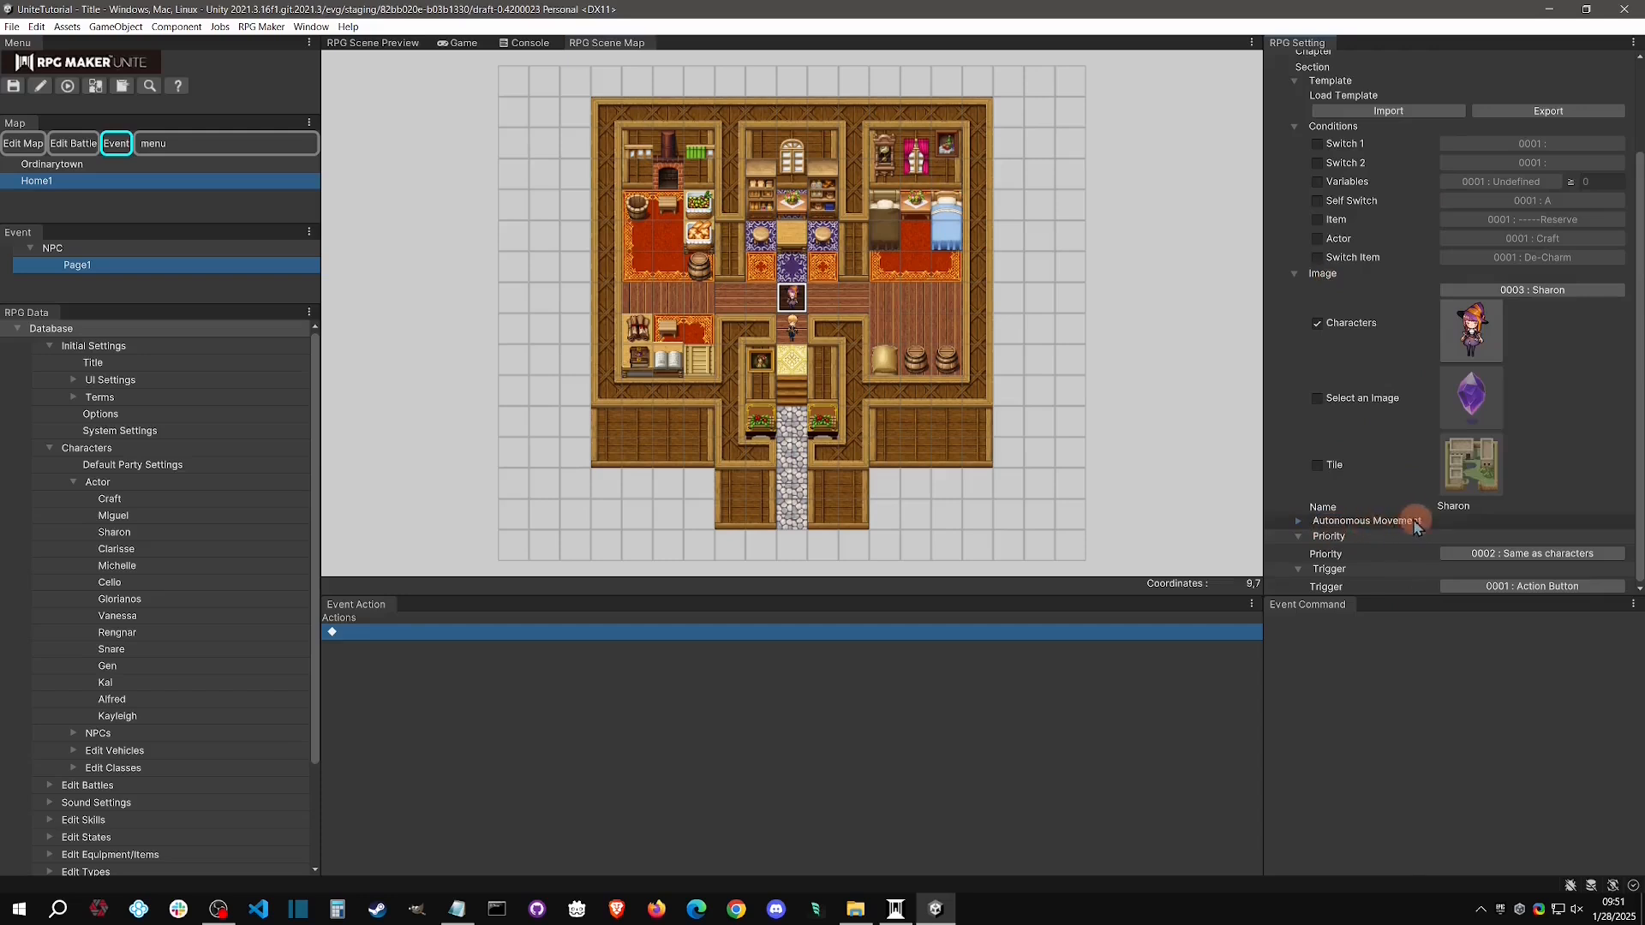
left_click(1301, 523)
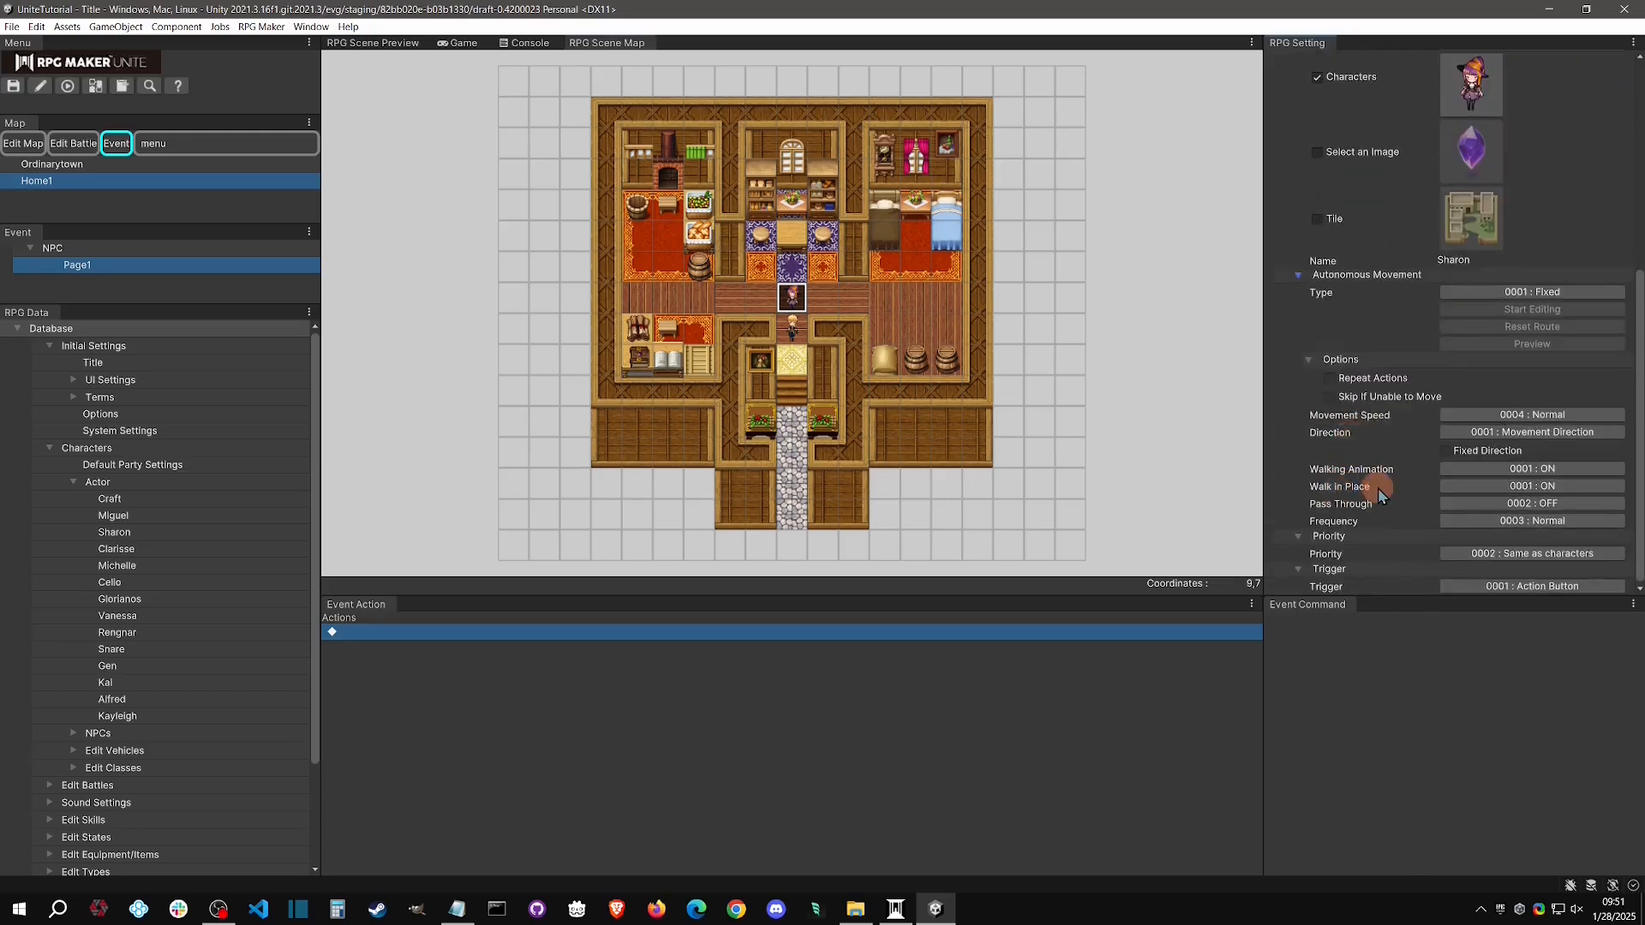
left_click(1594, 489)
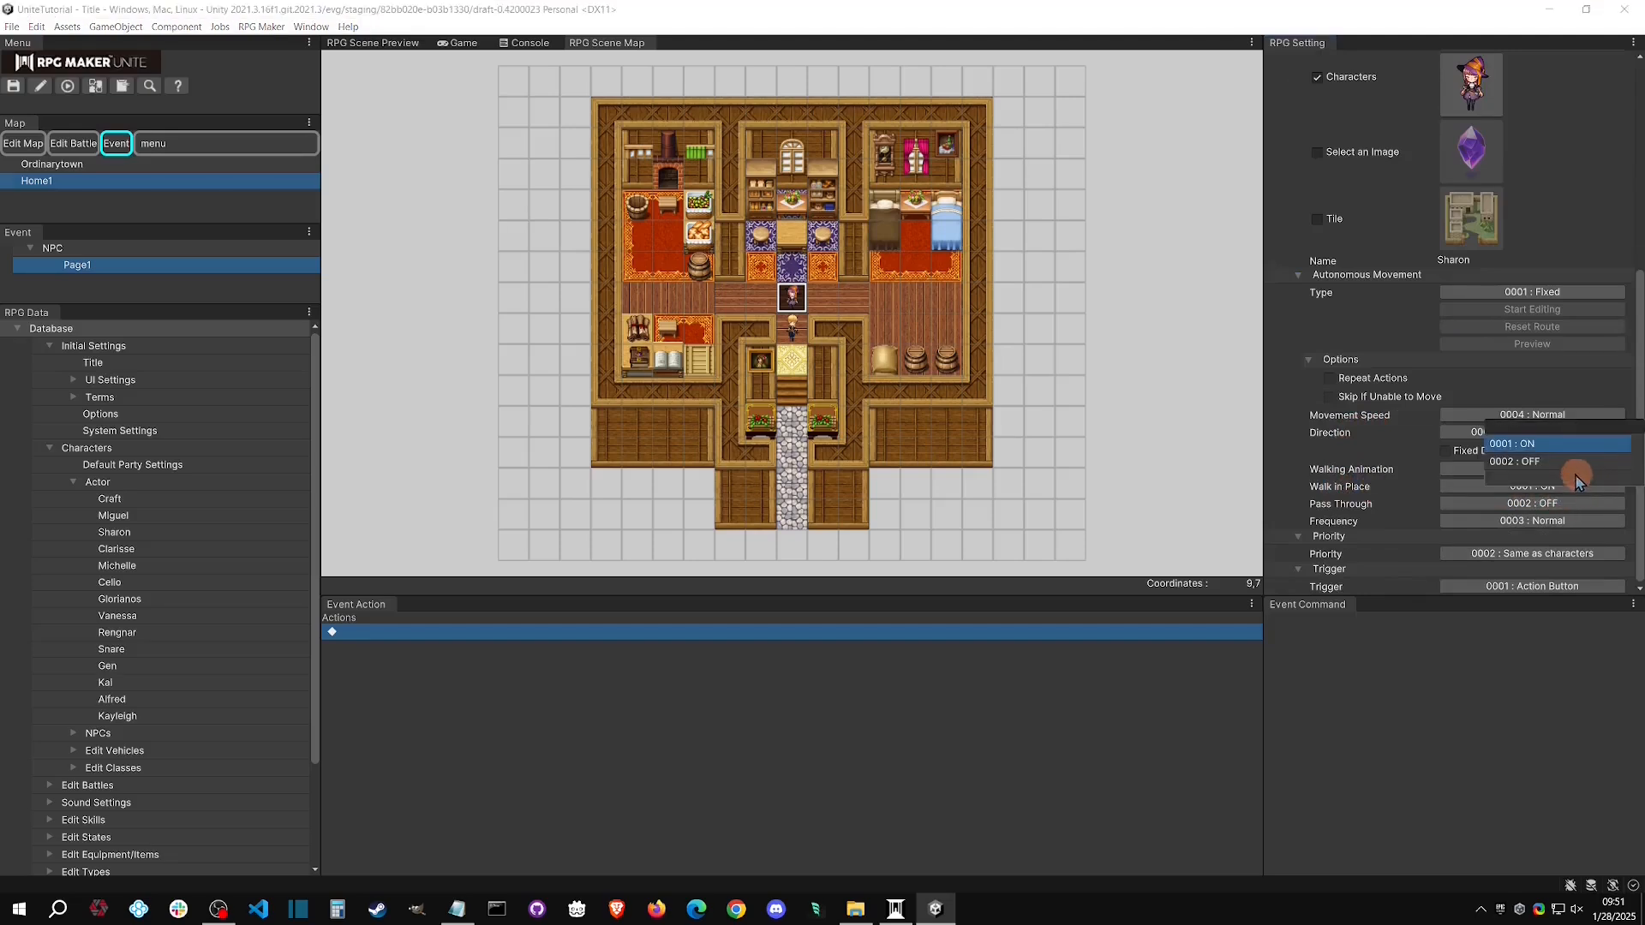
left_click(1572, 463)
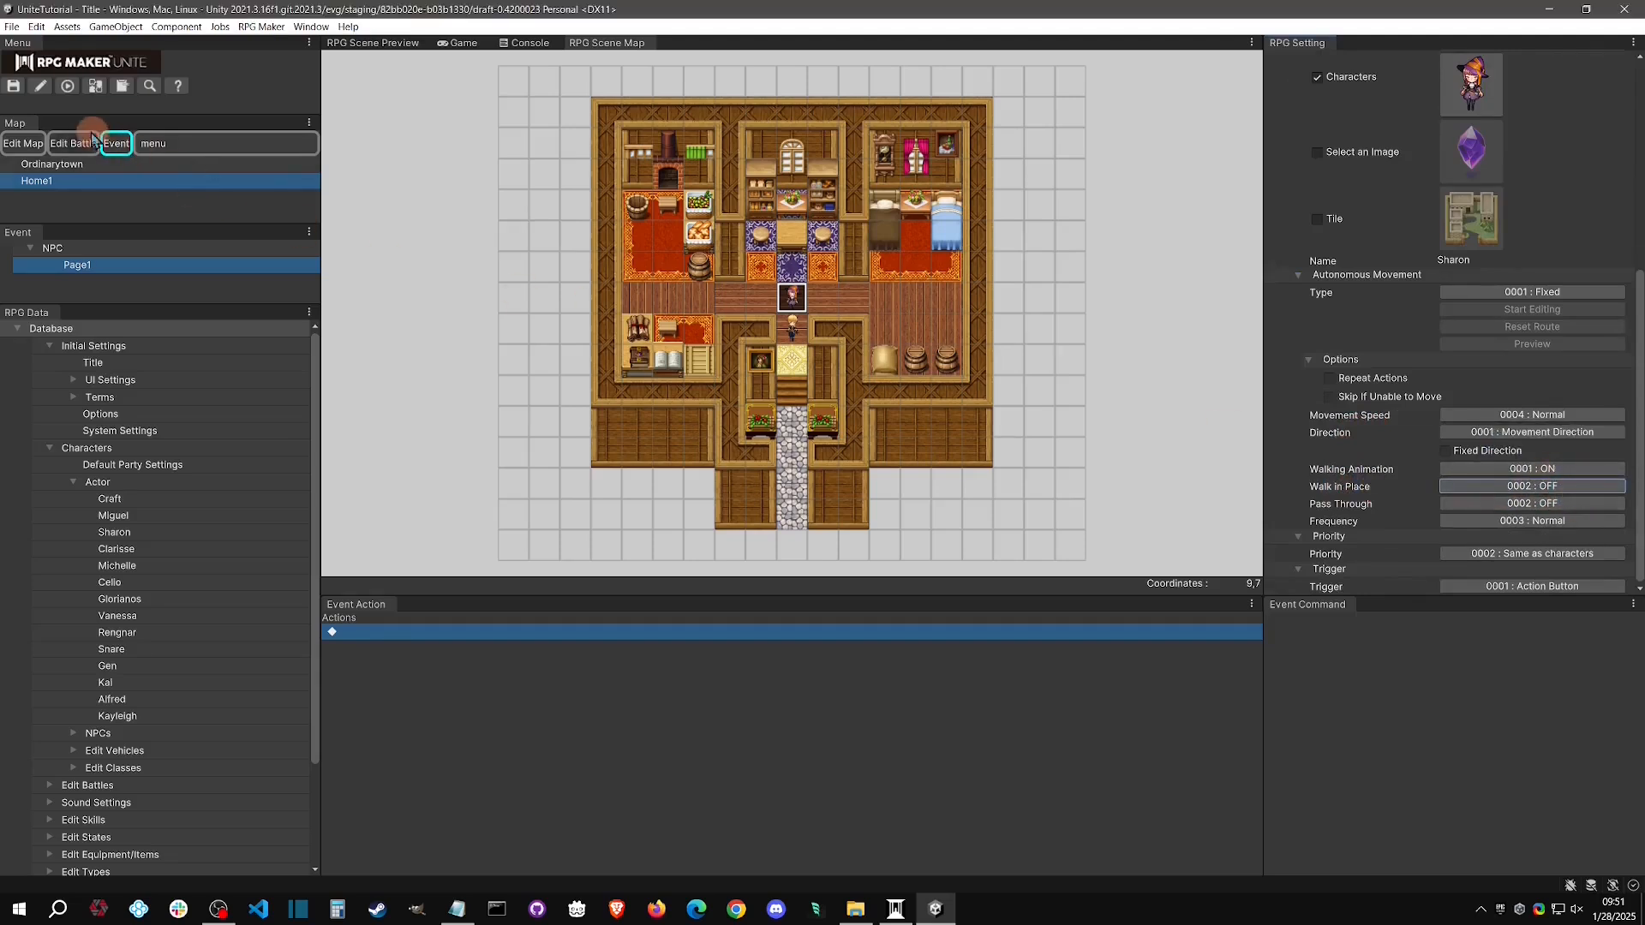
Playtest the game again to check the NPC's standing behaviour, stop it, and return to the Home1 map
left_click(68, 85)
left_click(810, 540)
left_click(891, 422)
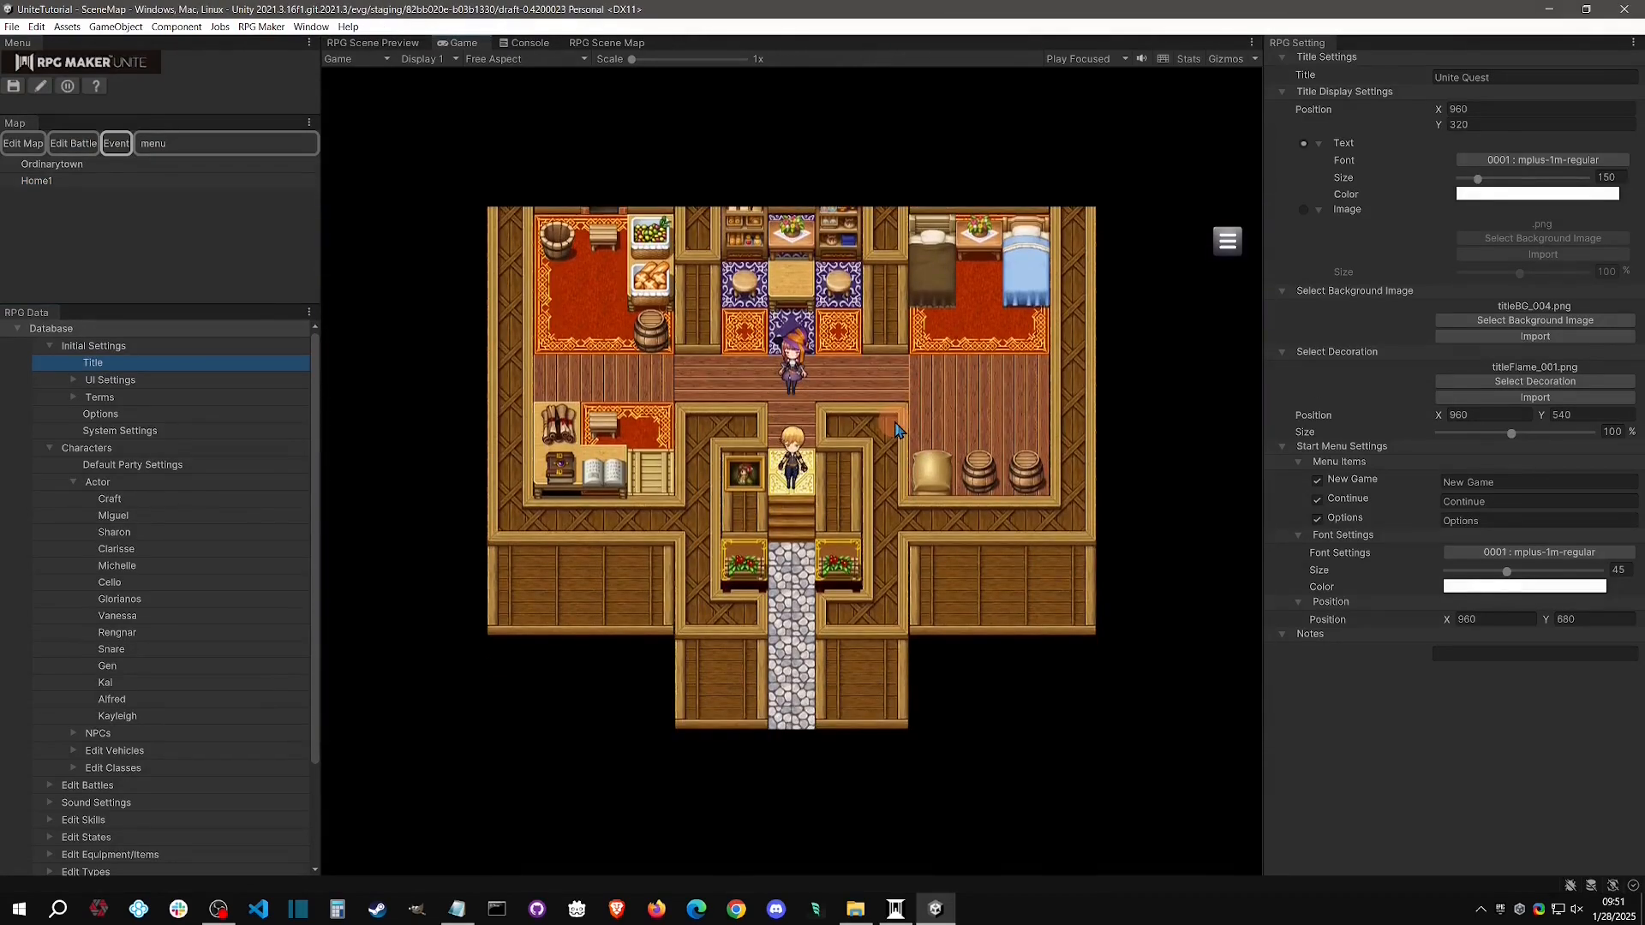
left_click(67, 86)
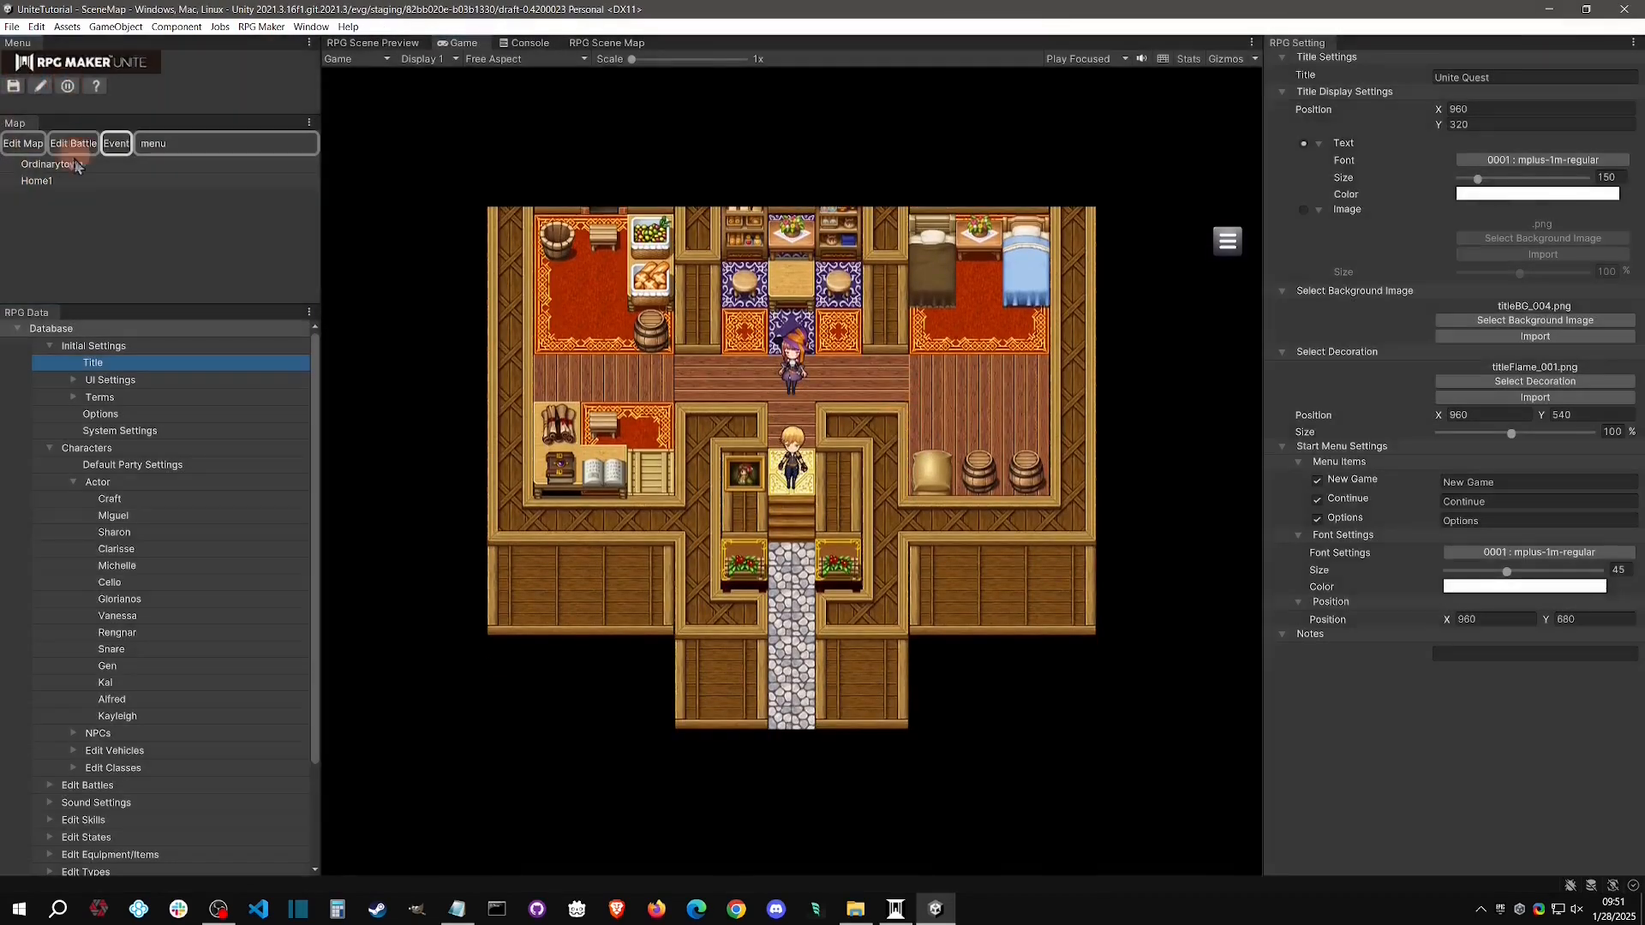
left_click(74, 190)
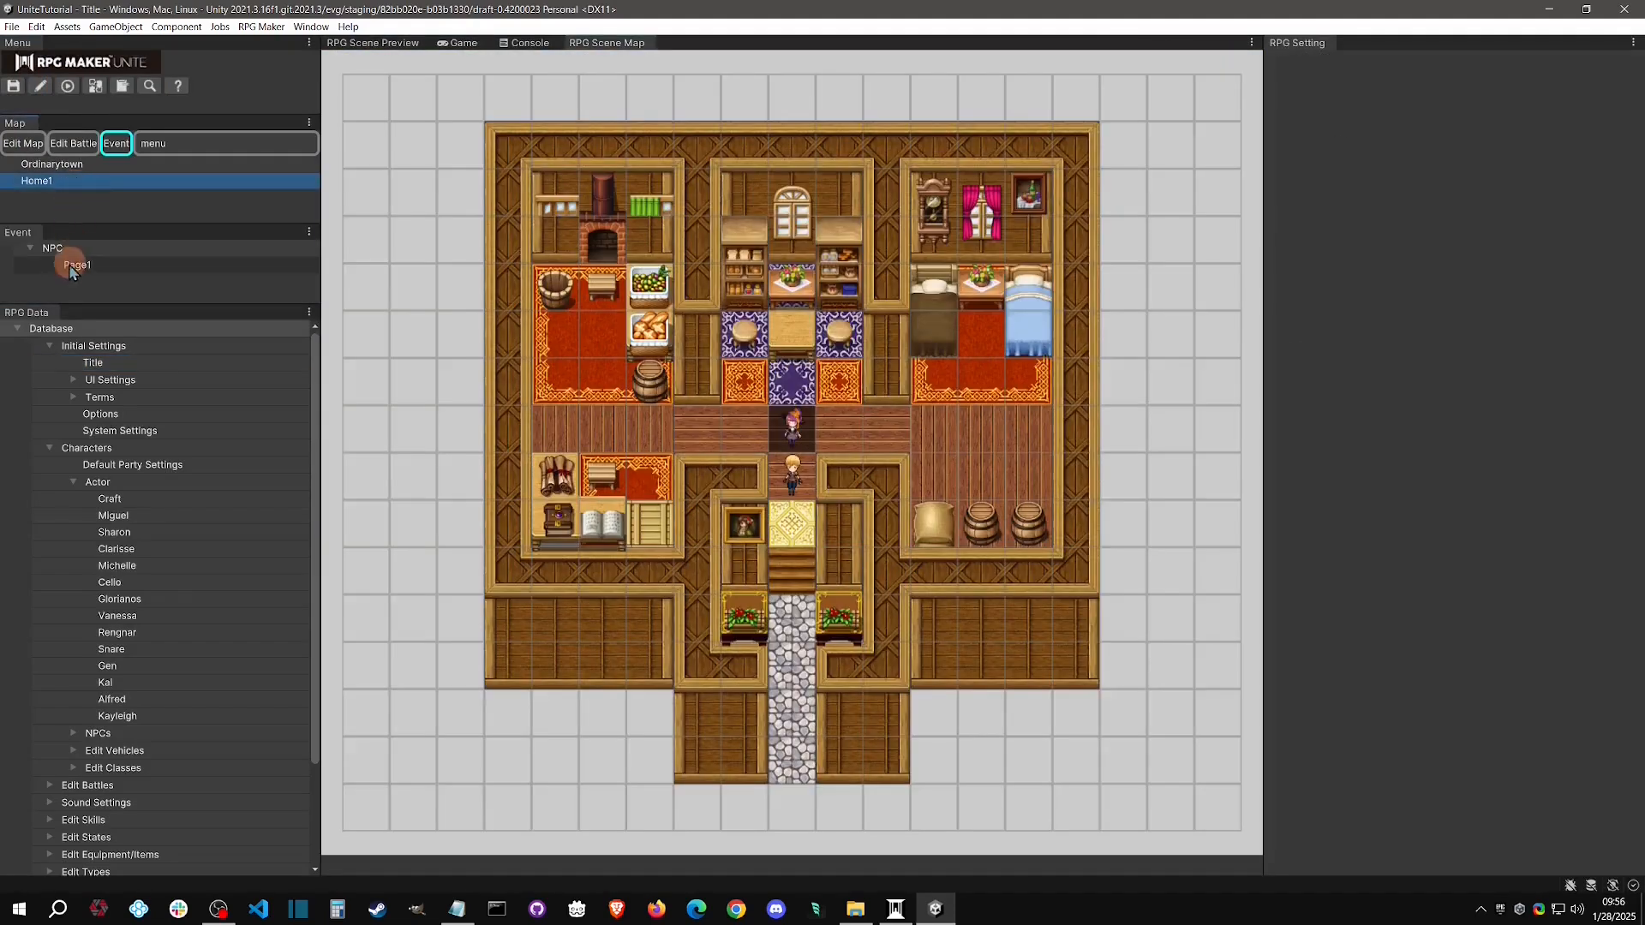
Add a Show Text command to Page1 of the NPC event on Home1 with the message "Hello, welcome to my house."
left_click(77, 266)
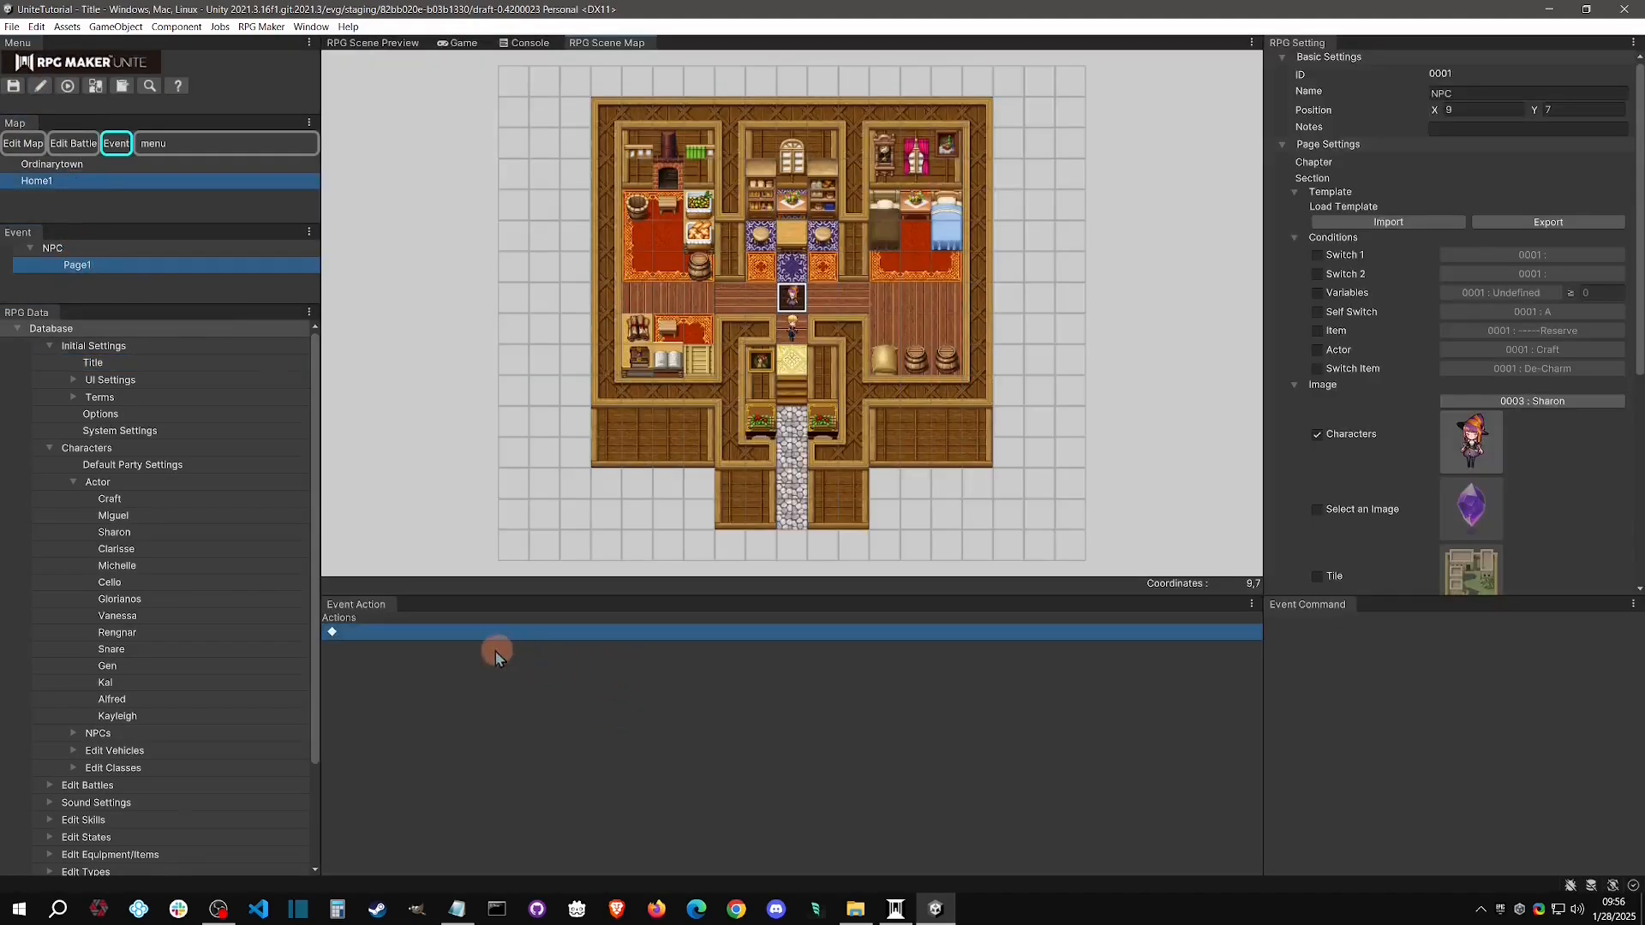
right_click(465, 647)
left_click(497, 650)
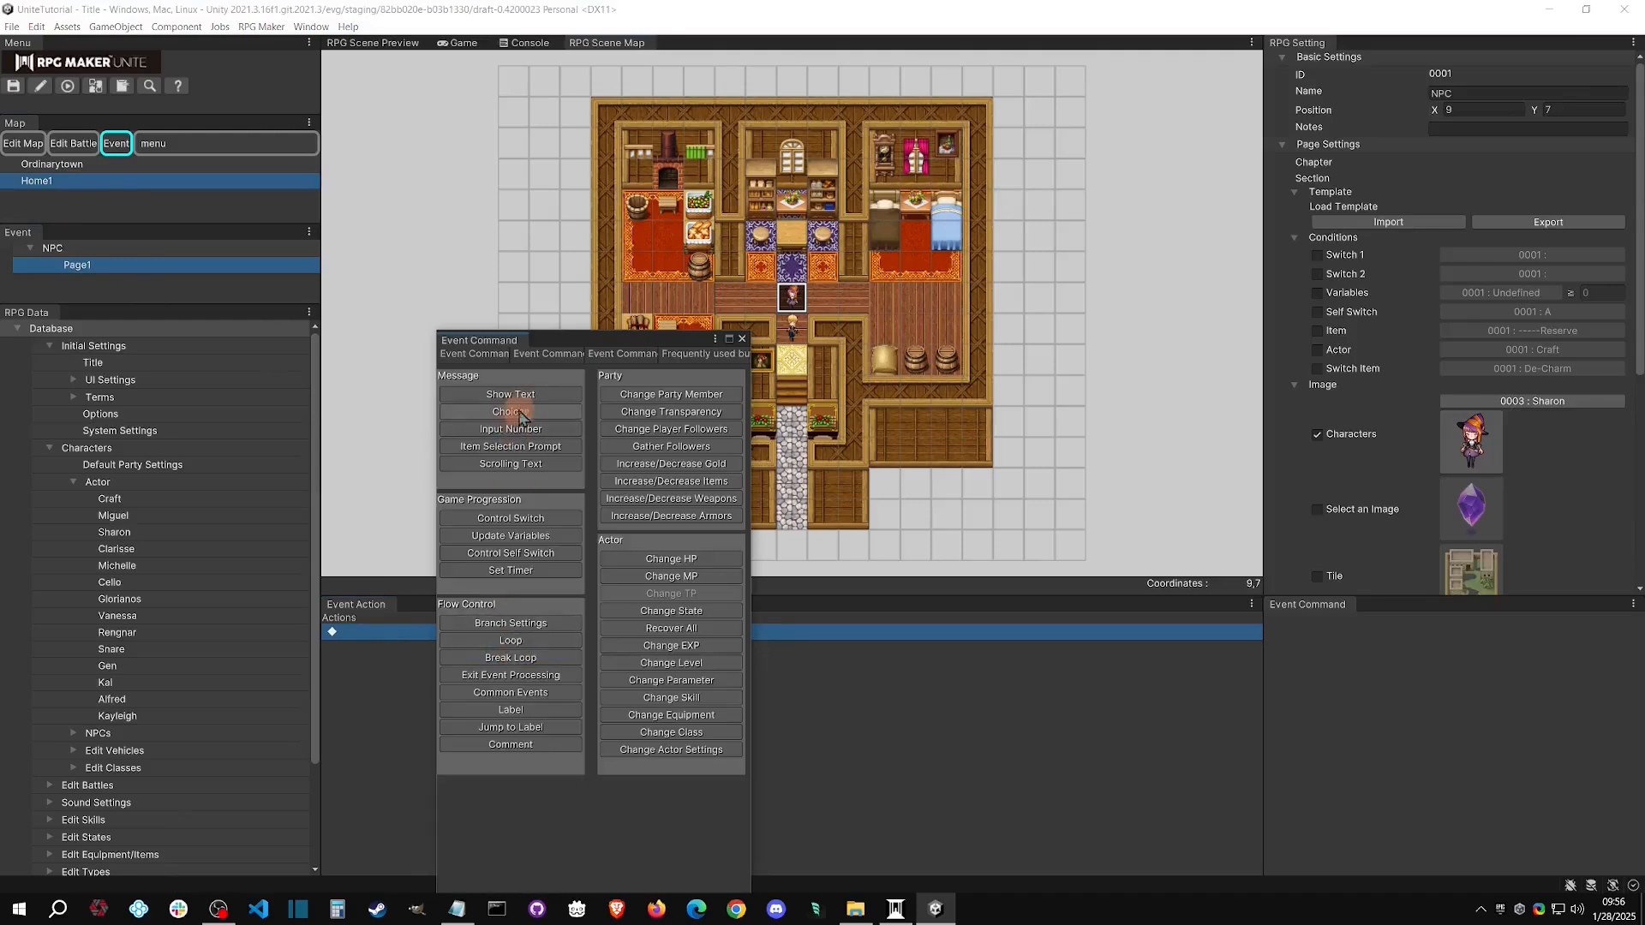
left_click(532, 399)
left_click(506, 649)
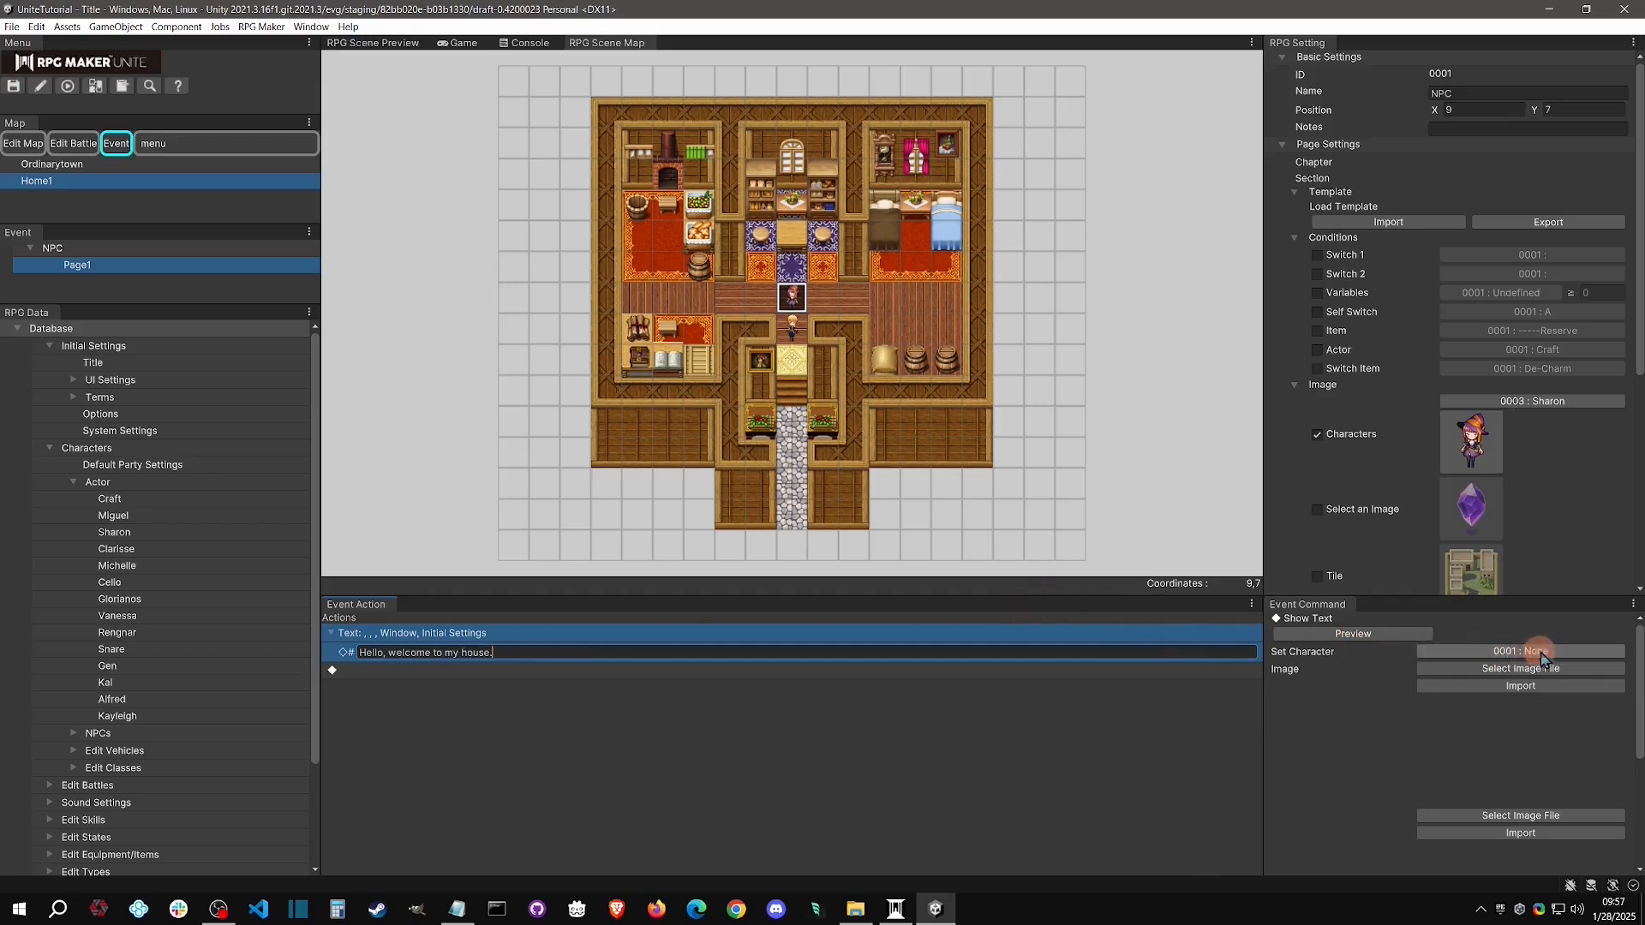
Set the message's speaking character to 0004 : Sharon and look through the assigned face and upper-body images
left_click(1571, 653)
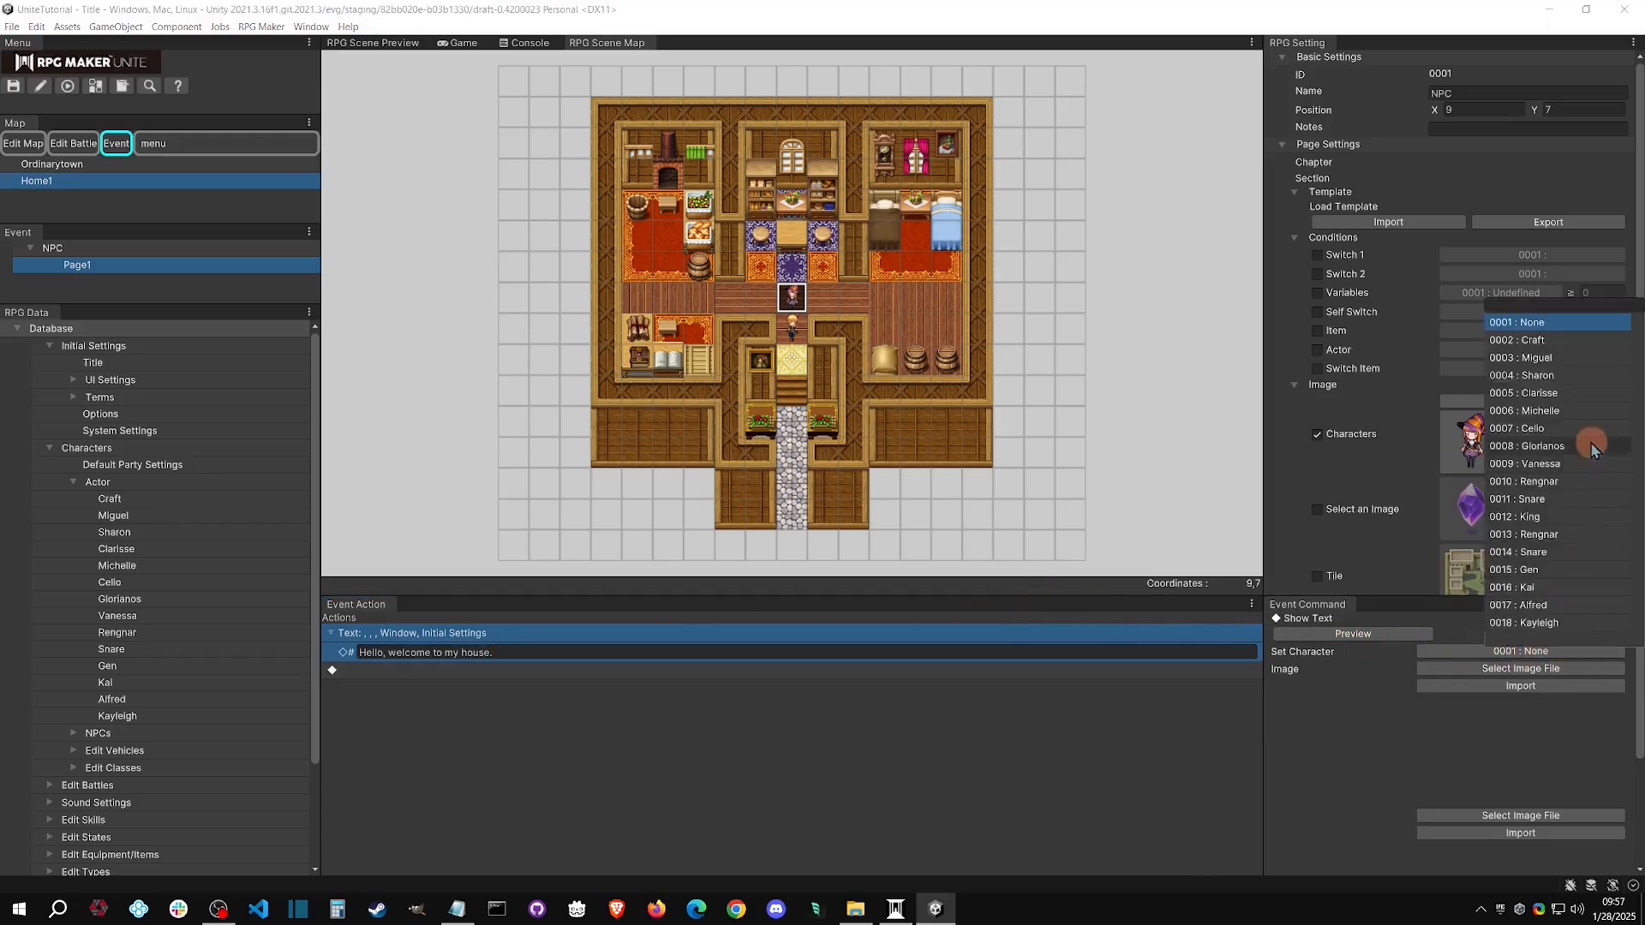
left_click(1557, 375)
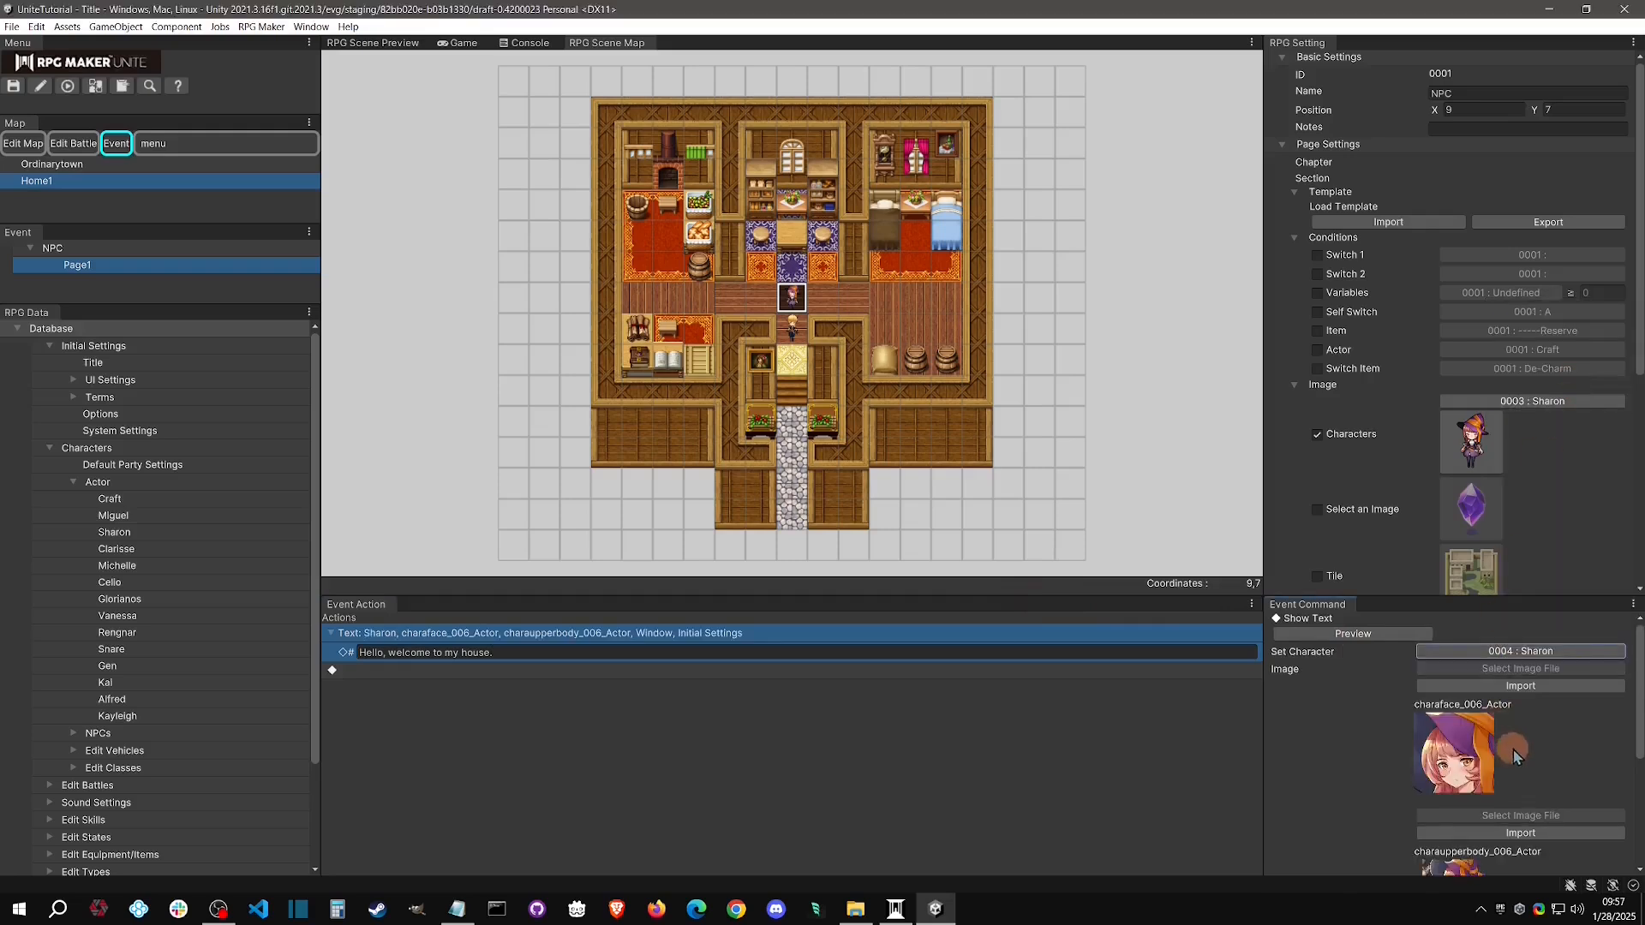
scroll(1501, 675, "down", 2)
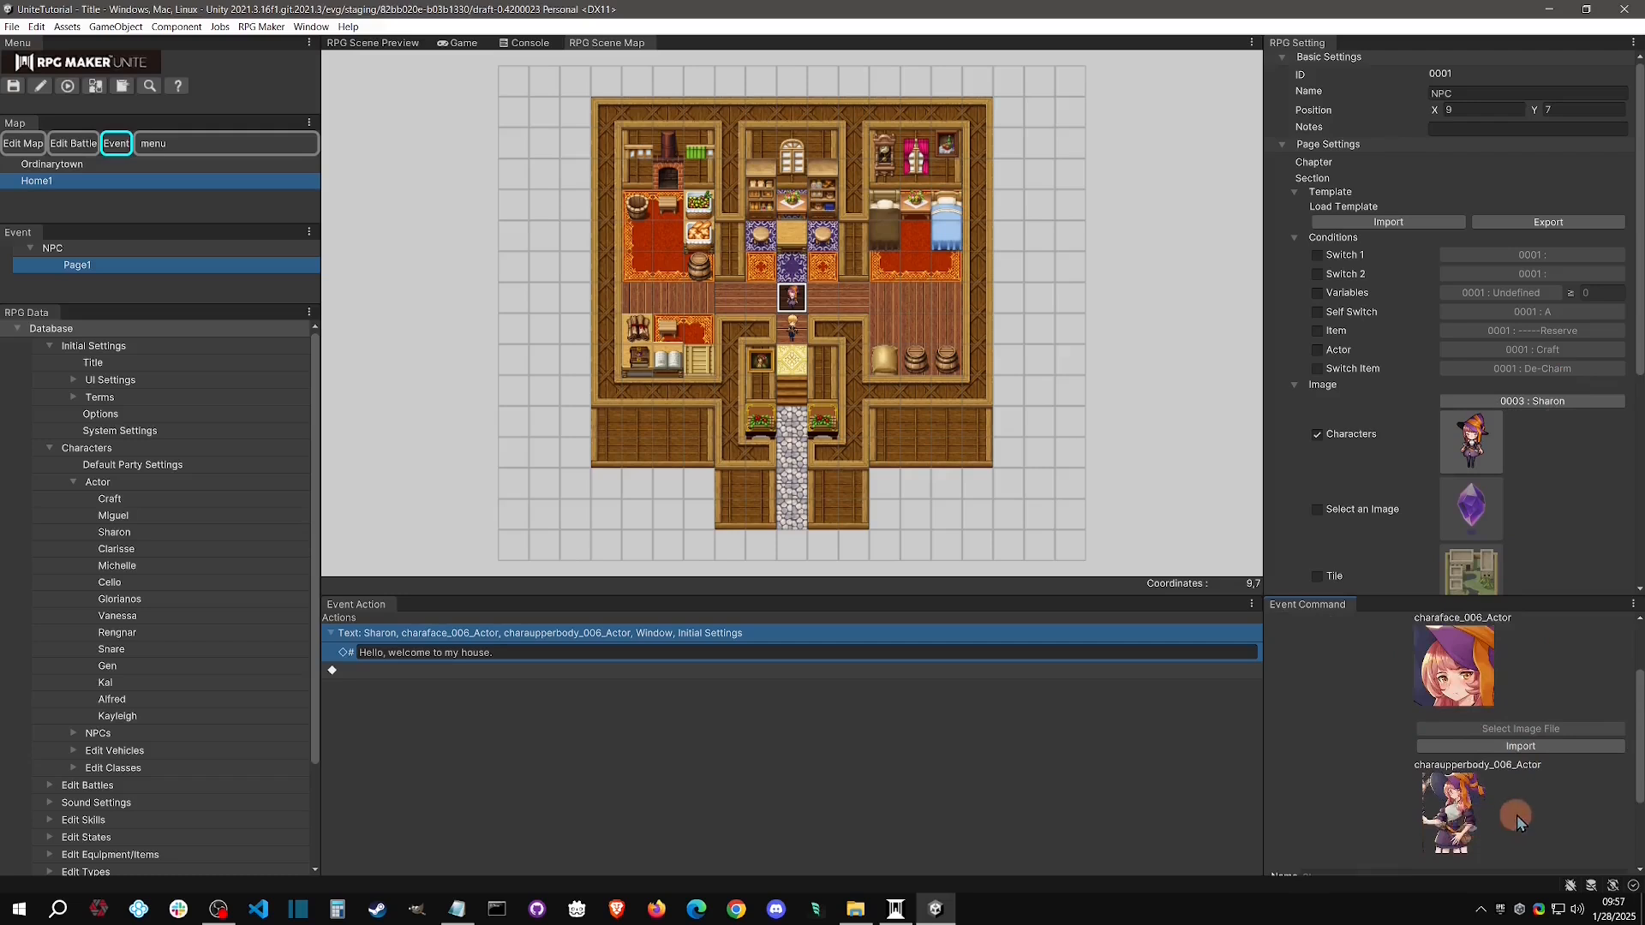
scroll(1516, 821, "down", 1)
scroll(1535, 724, "down", 2)
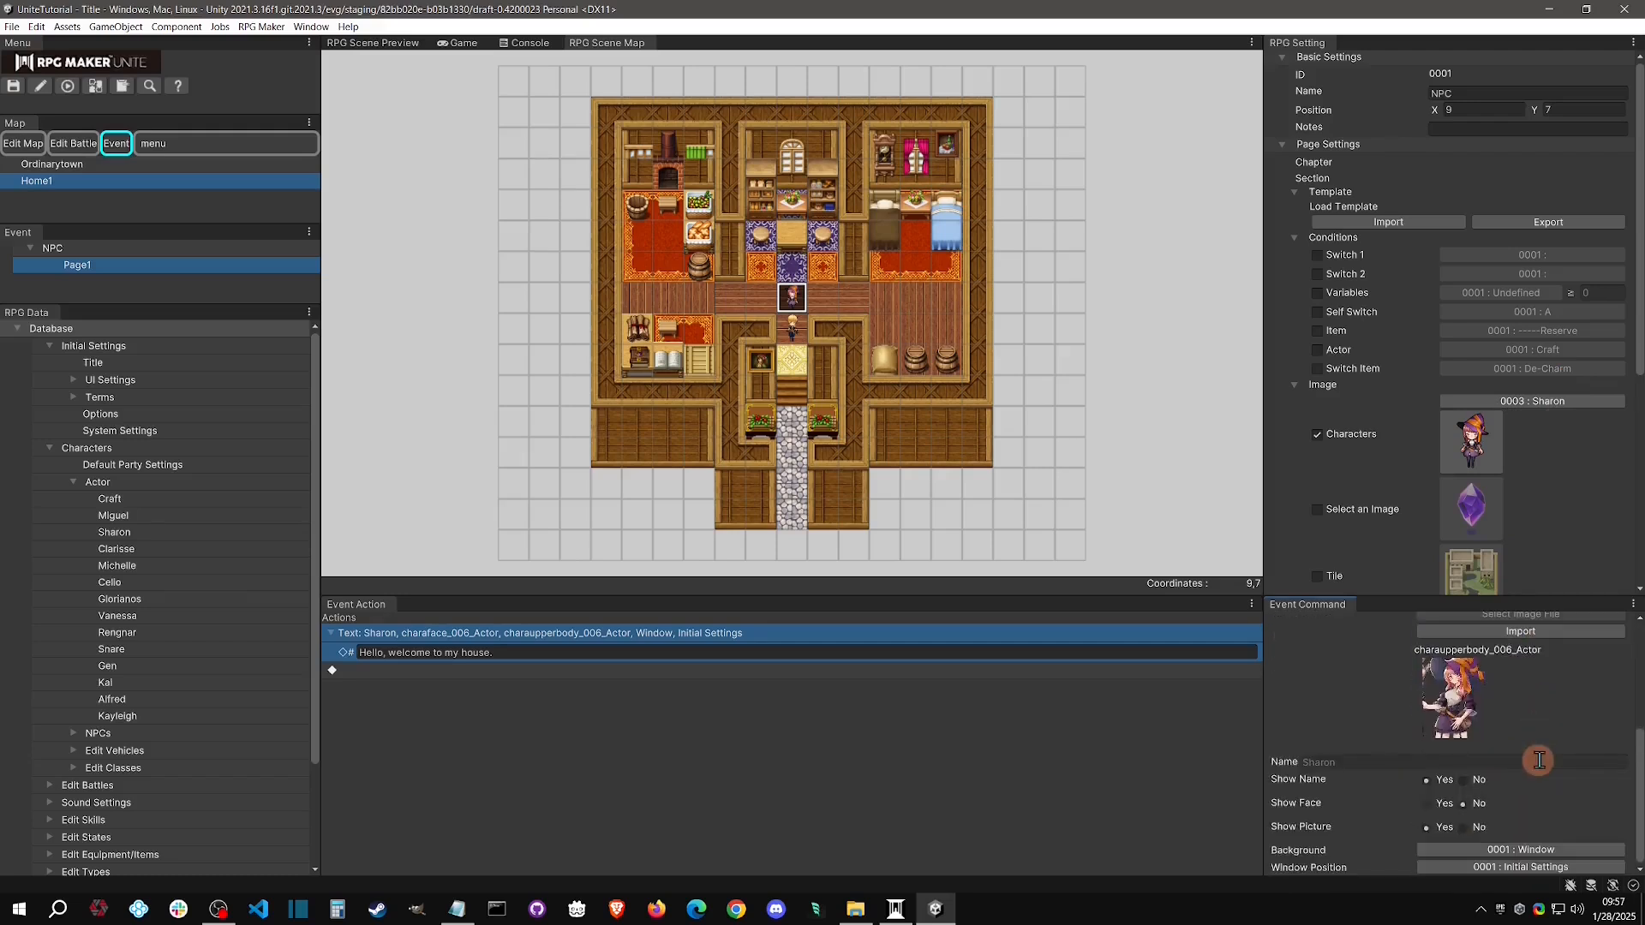
Try the message's display options, ending with Show Name on Yes, Show Face on No and Show Picture on Yes
left_click(1437, 782)
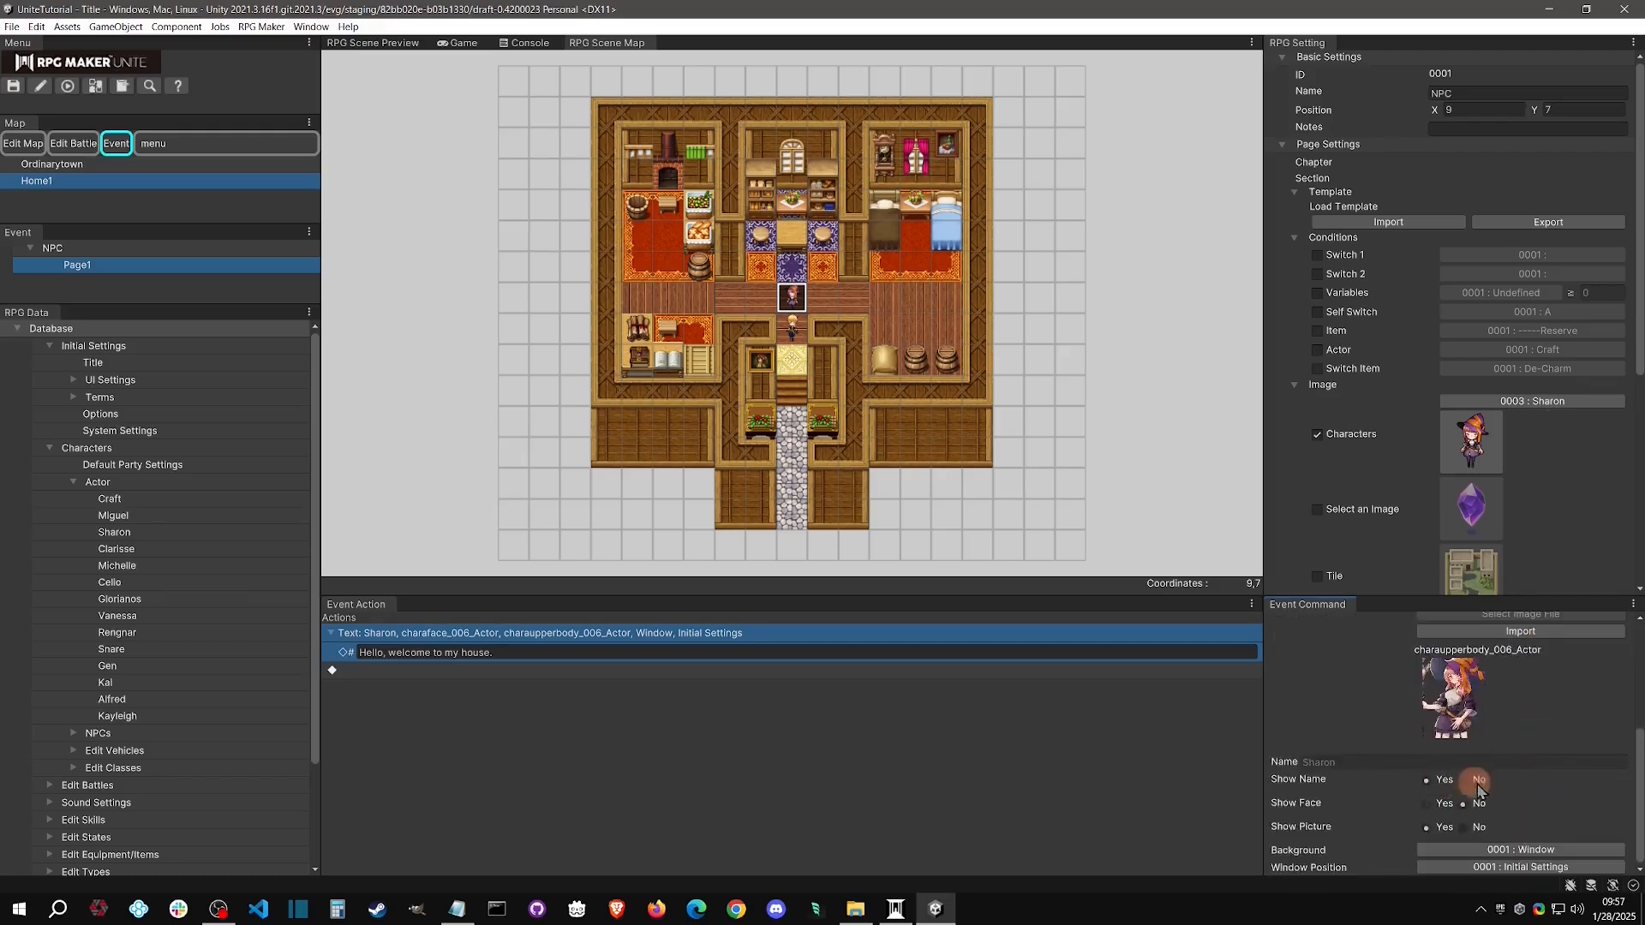
scroll(1555, 759, "up", 5)
scroll(1467, 655, "down", 5)
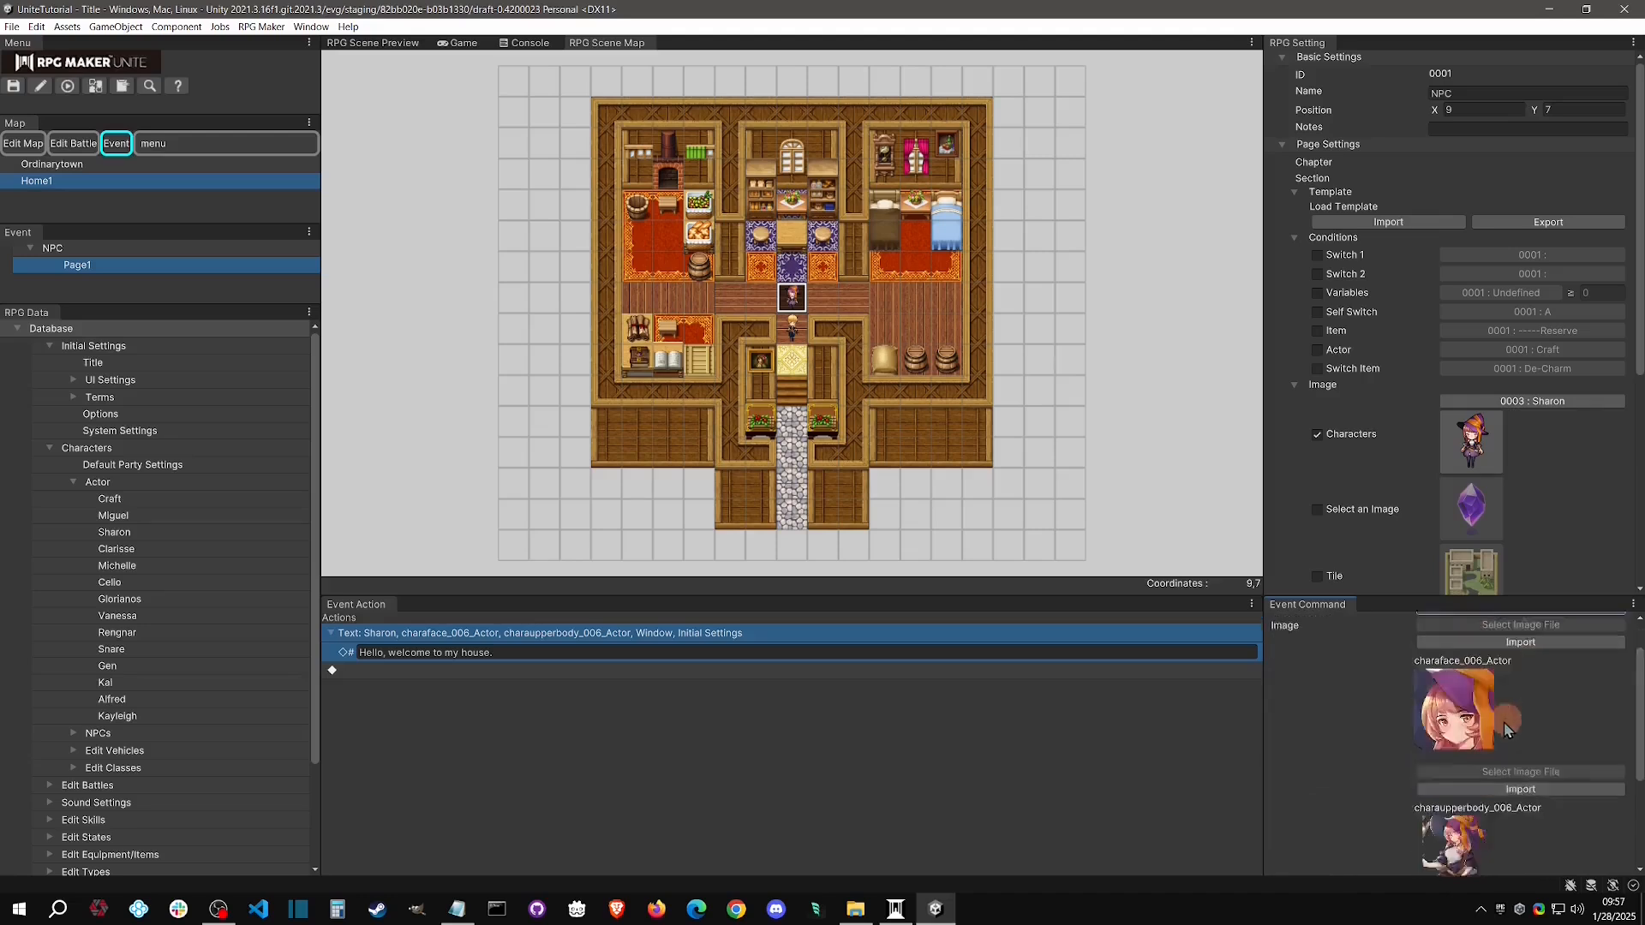
left_click(1415, 823)
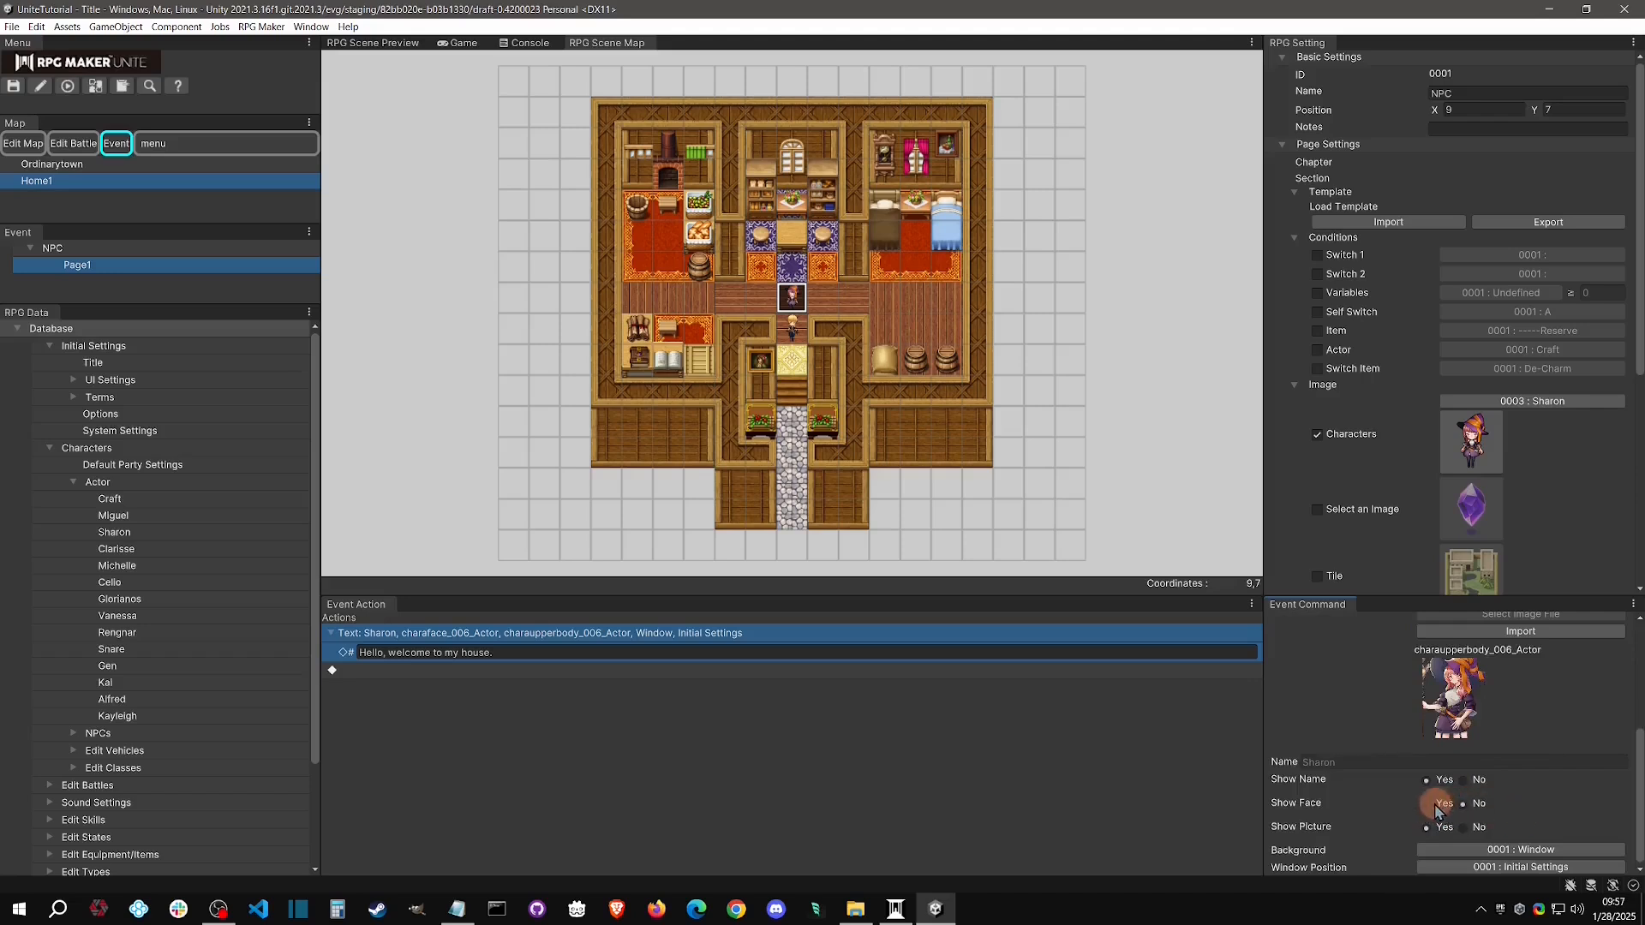
left_click(1465, 828)
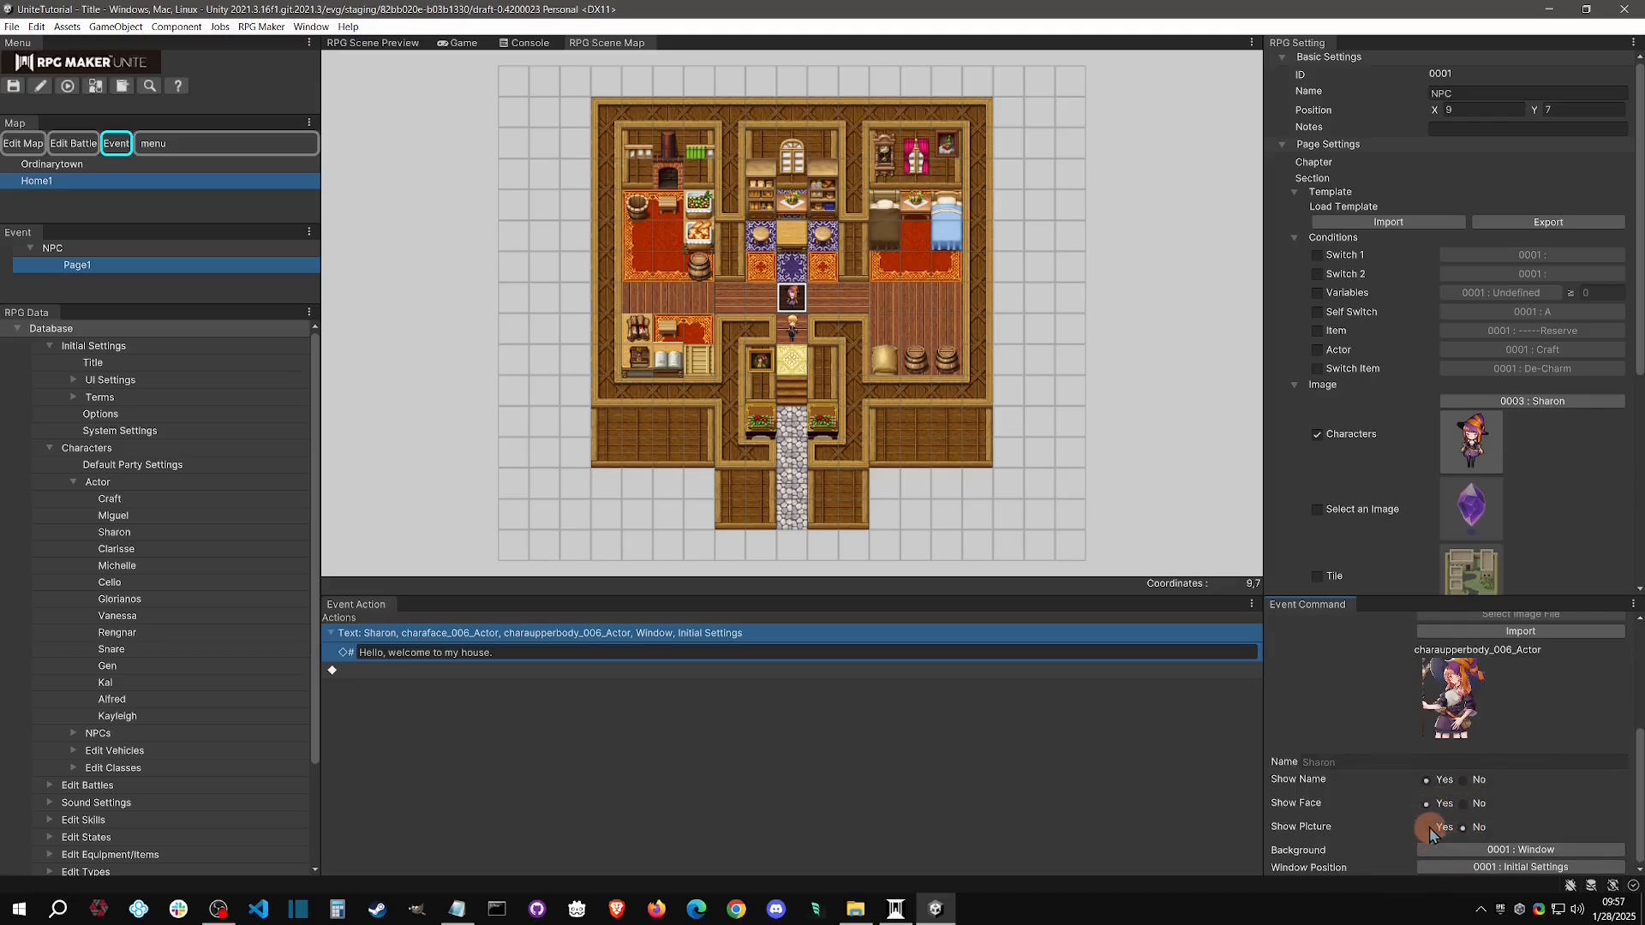
left_click(1464, 804)
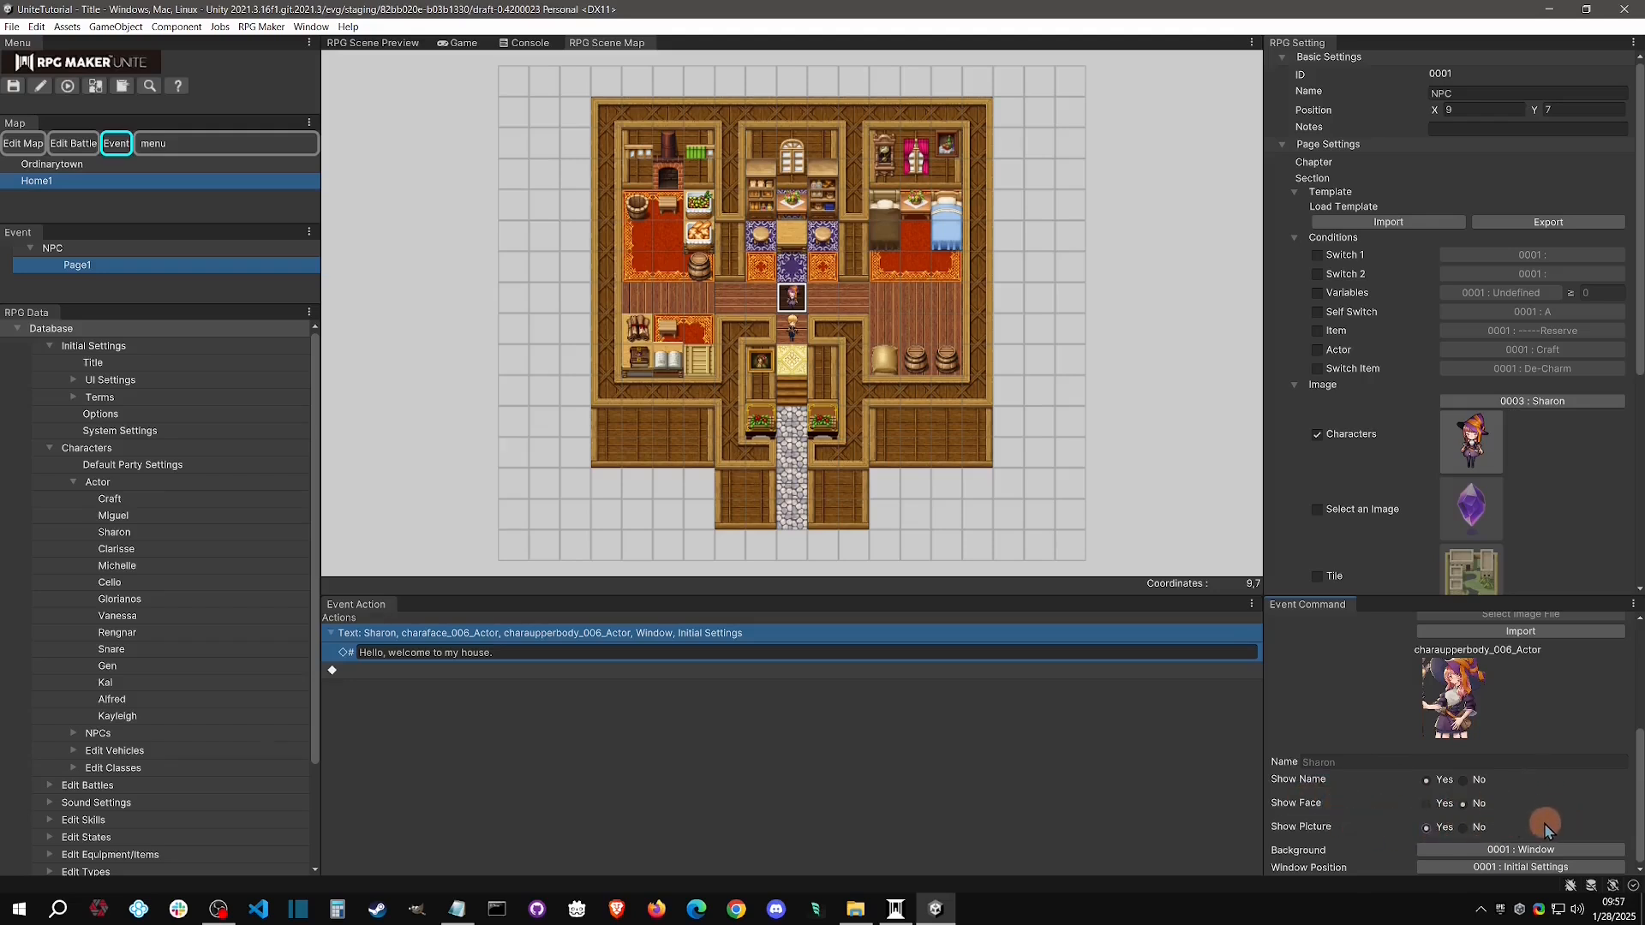
Check the message's Background and Window Position choices, keeping 0001 : Window and 0001 : Initial Settings
left_click(1555, 857)
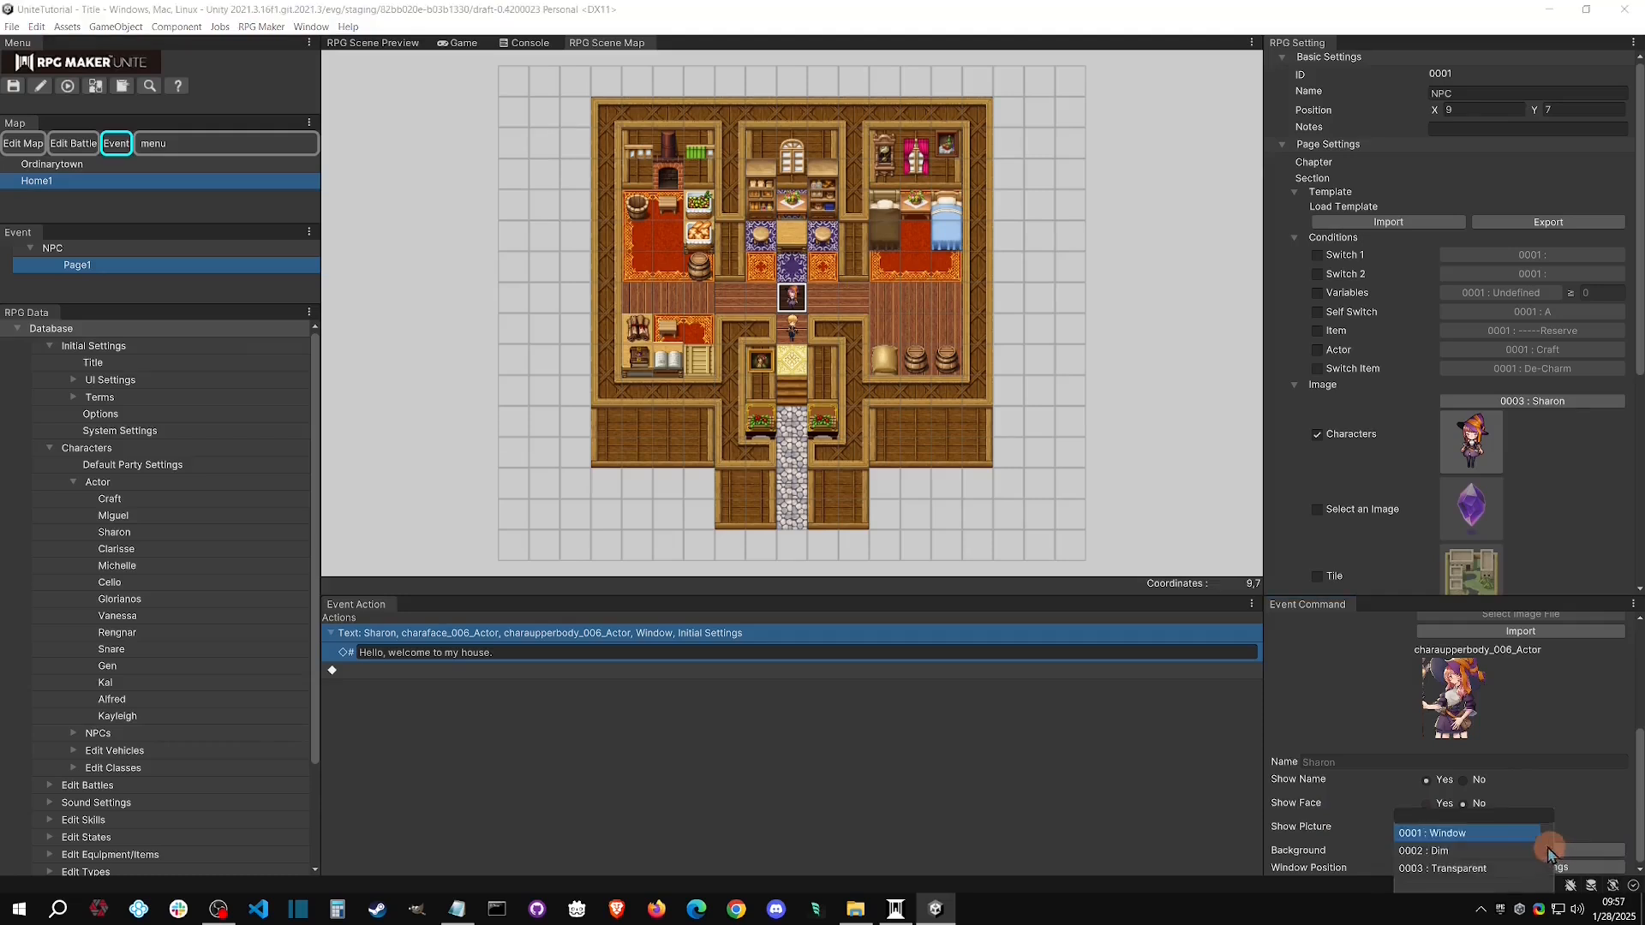
left_click(1465, 849)
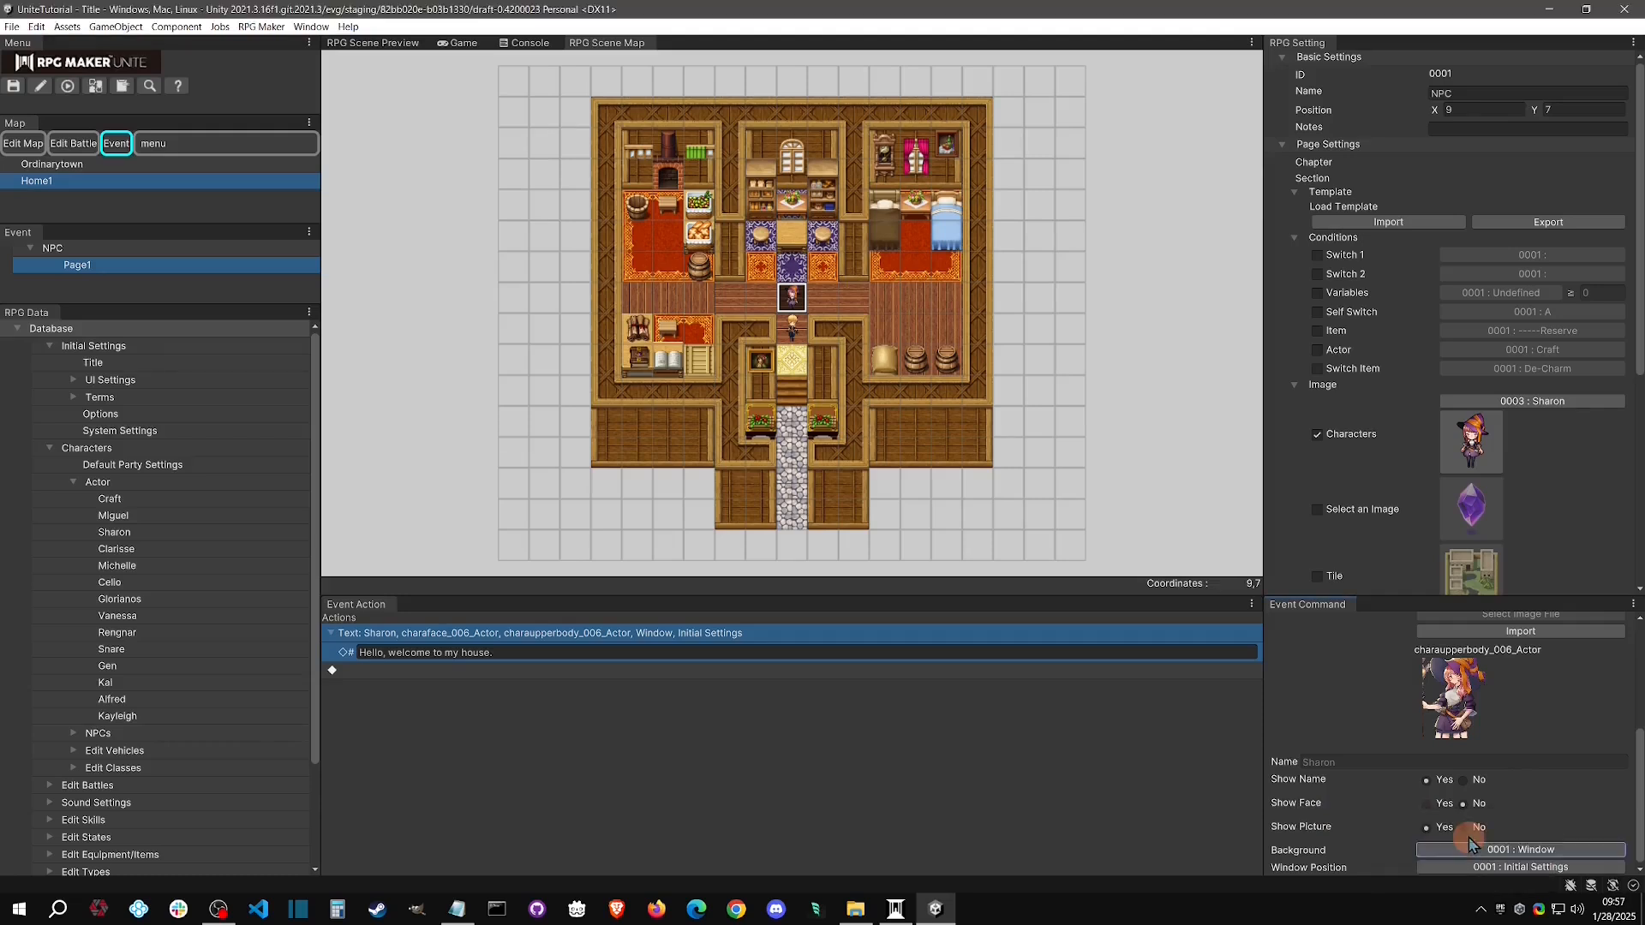
left_click(1532, 868)
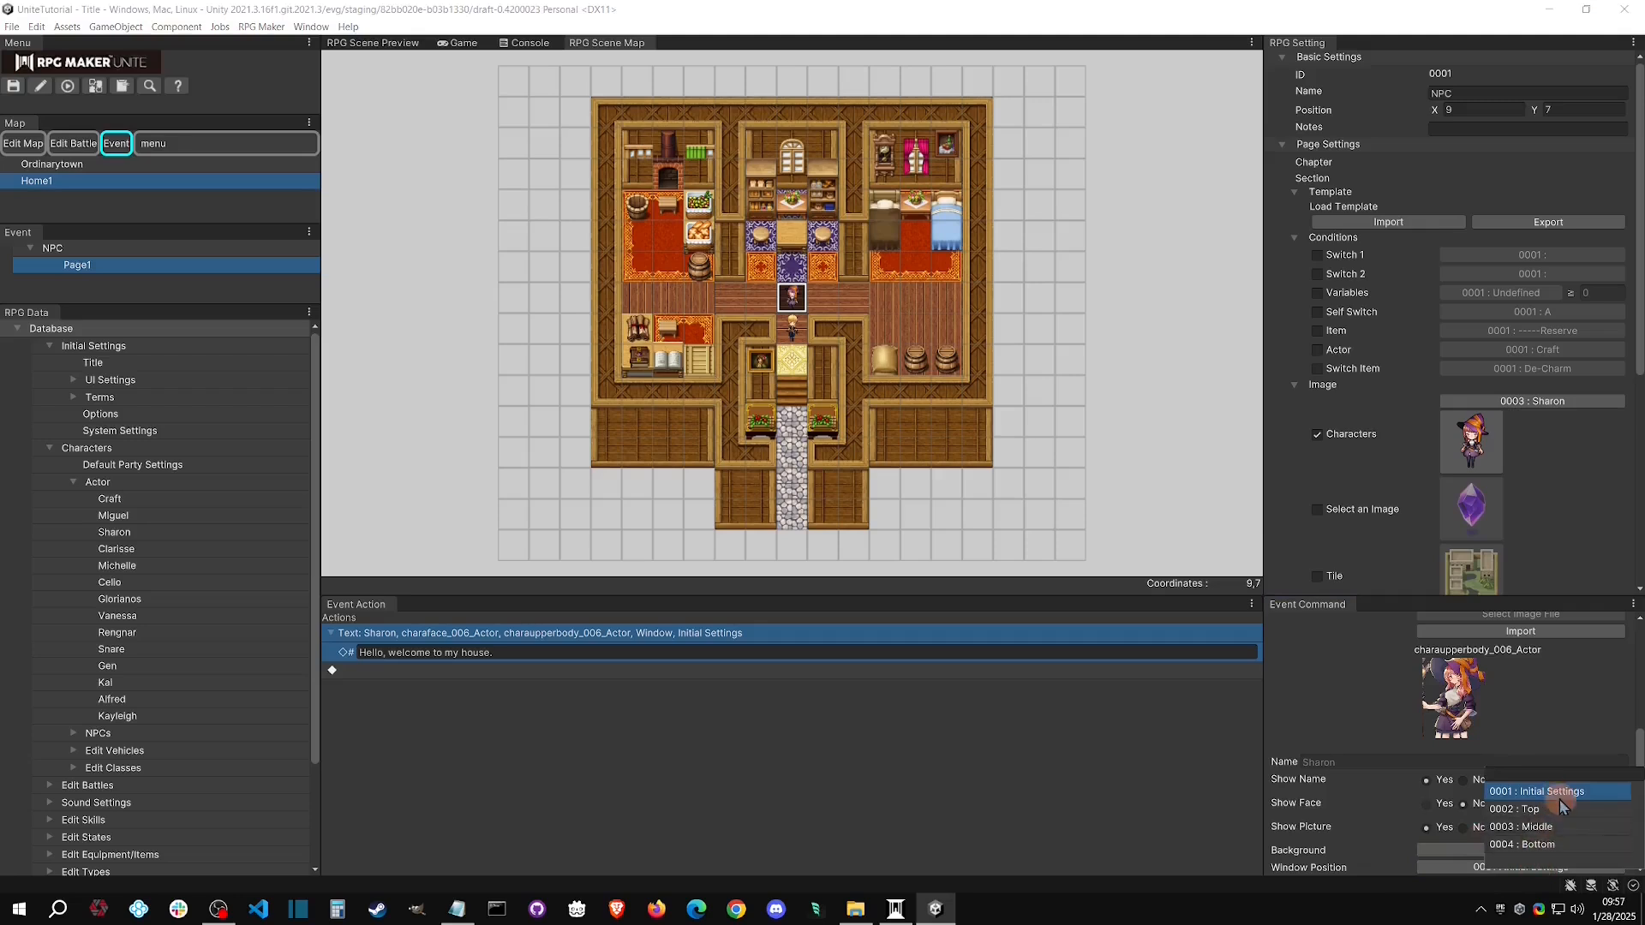
left_click(1536, 735)
scroll(1537, 768, "up", 5)
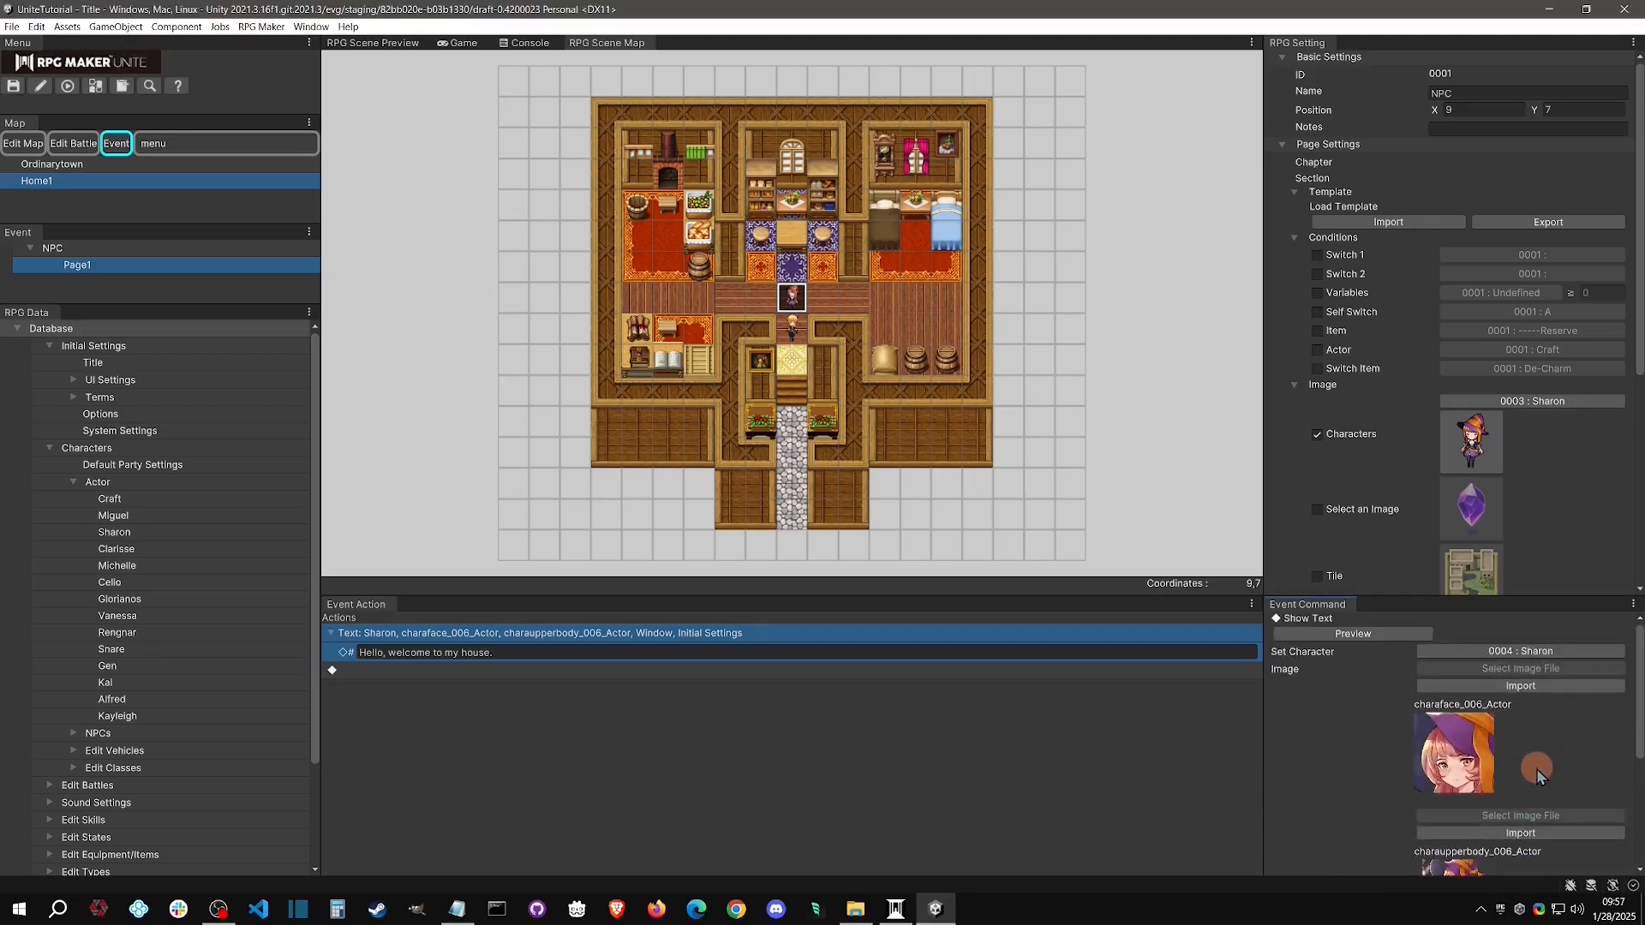
Preview how the Sharon welcome message is displayed, and return to the Home1 map scene
left_click(1369, 636)
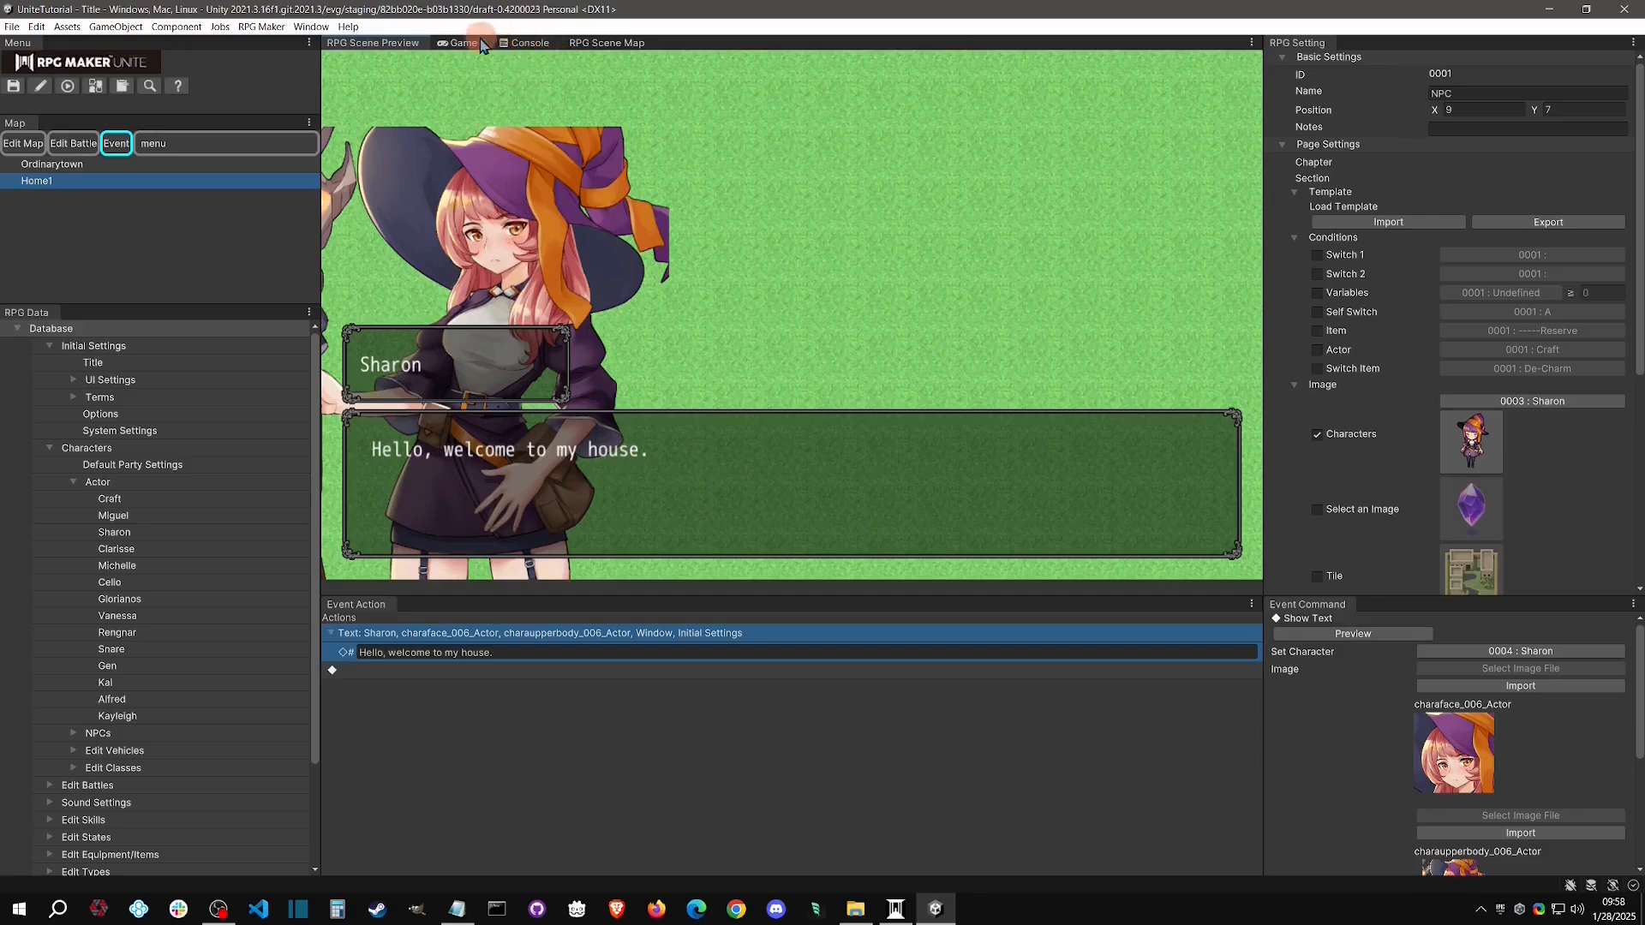
left_click(606, 43)
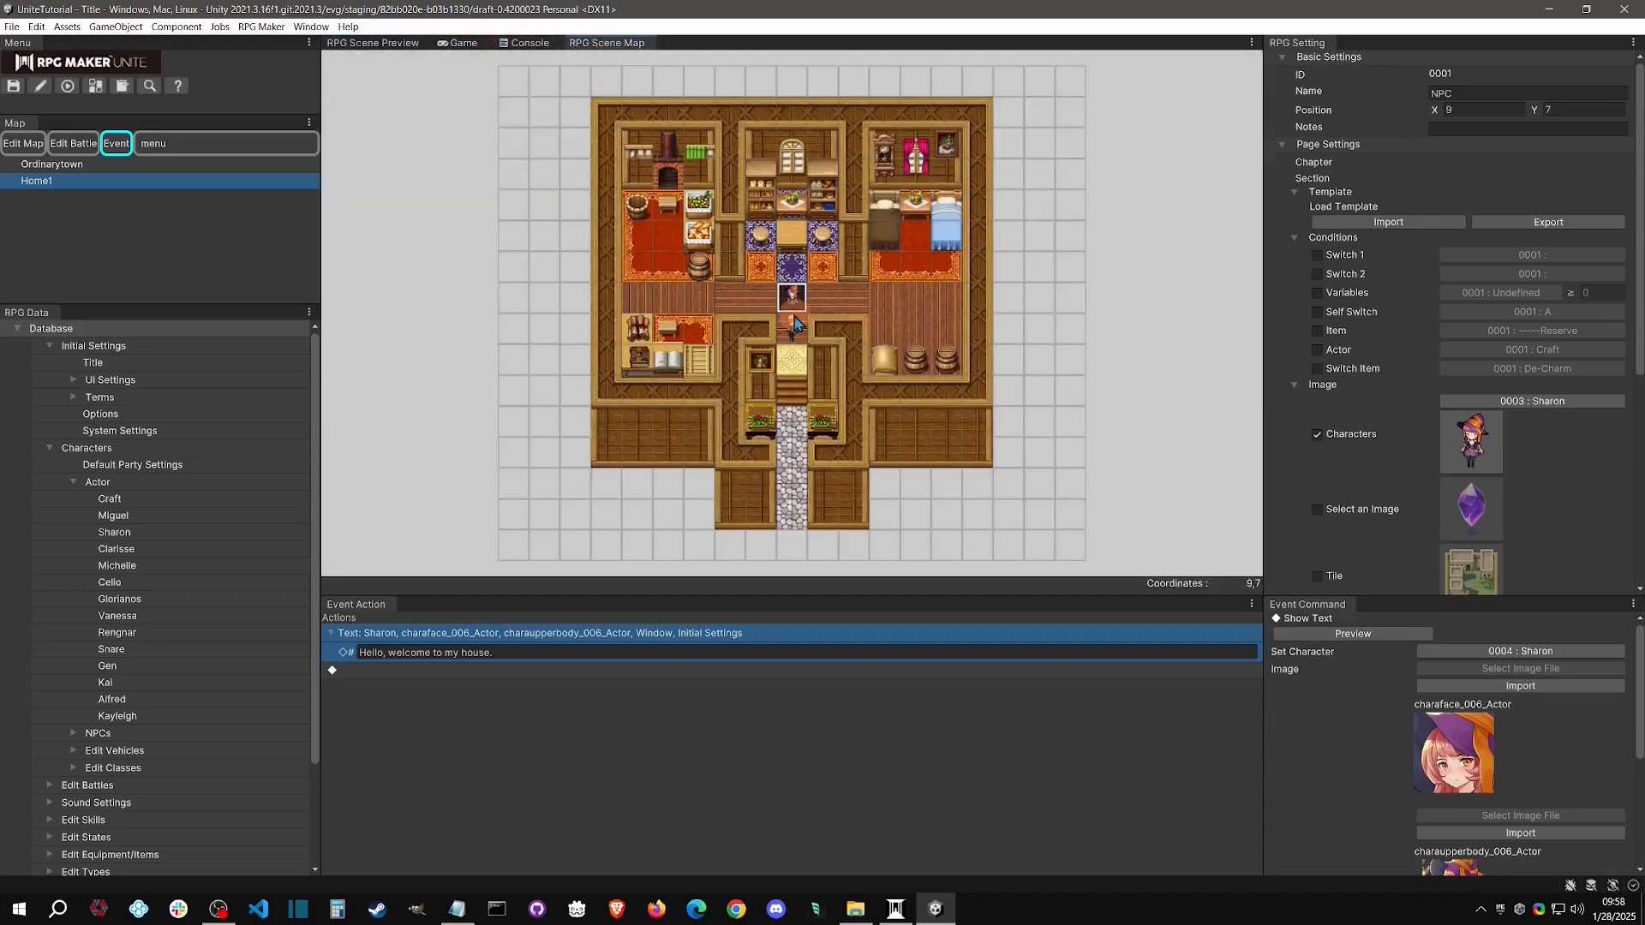
left_click(526, 656)
Collapse the page's image settings and check the available event triggers, keeping 0001 : Action Button
left_click(1296, 386)
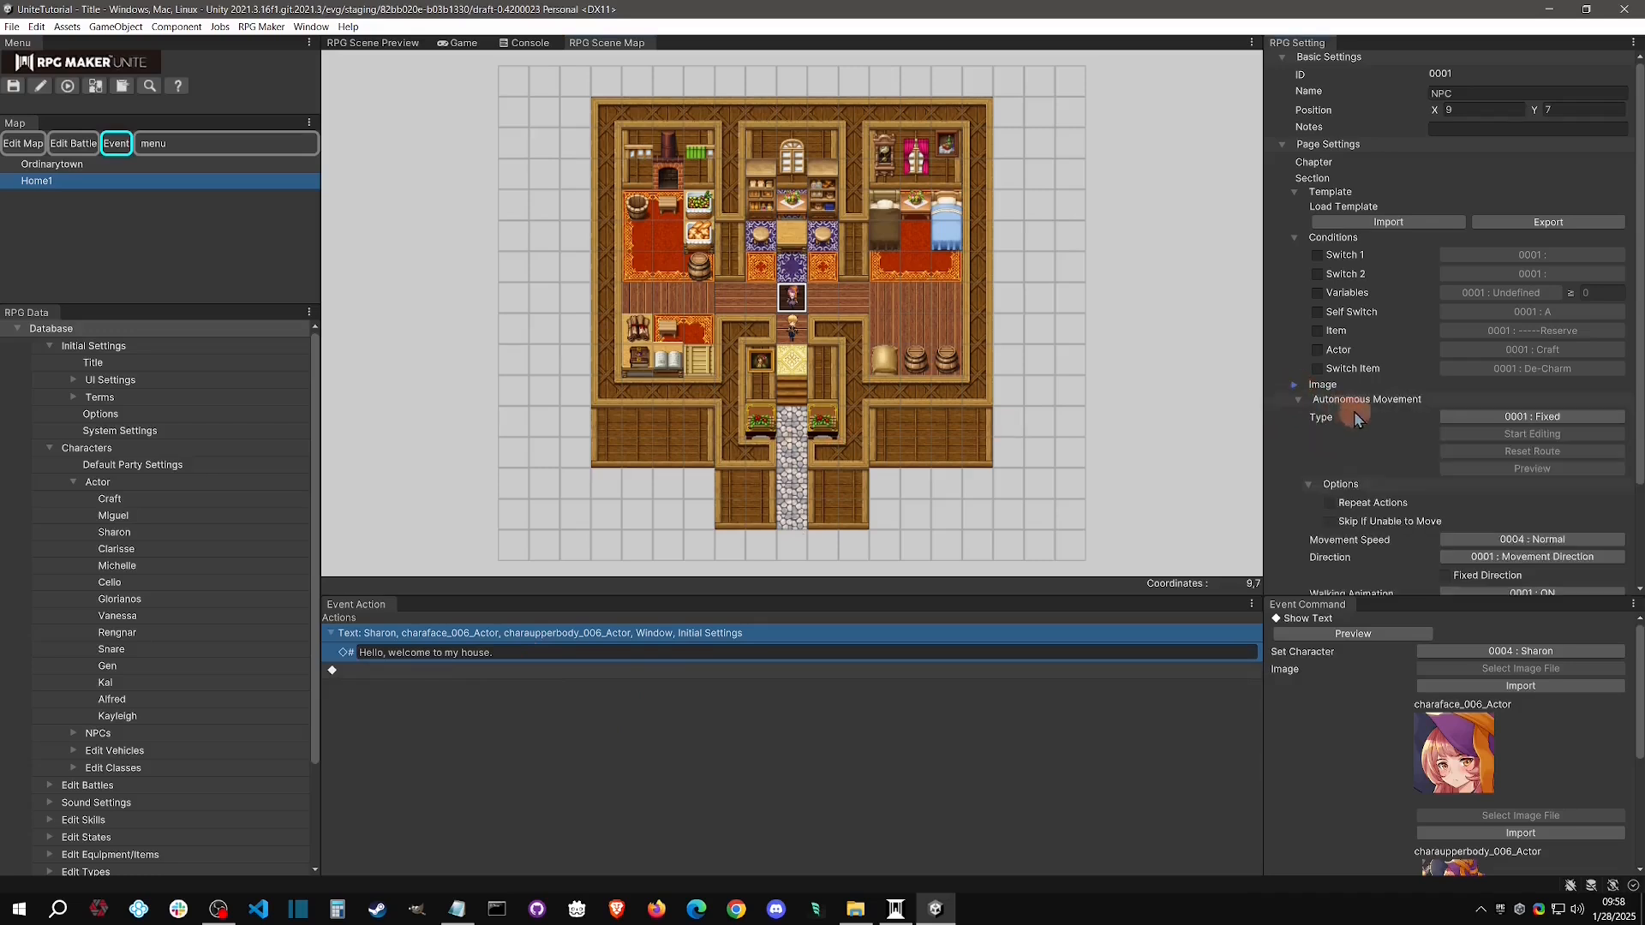
scroll(1341, 432, "down", 3)
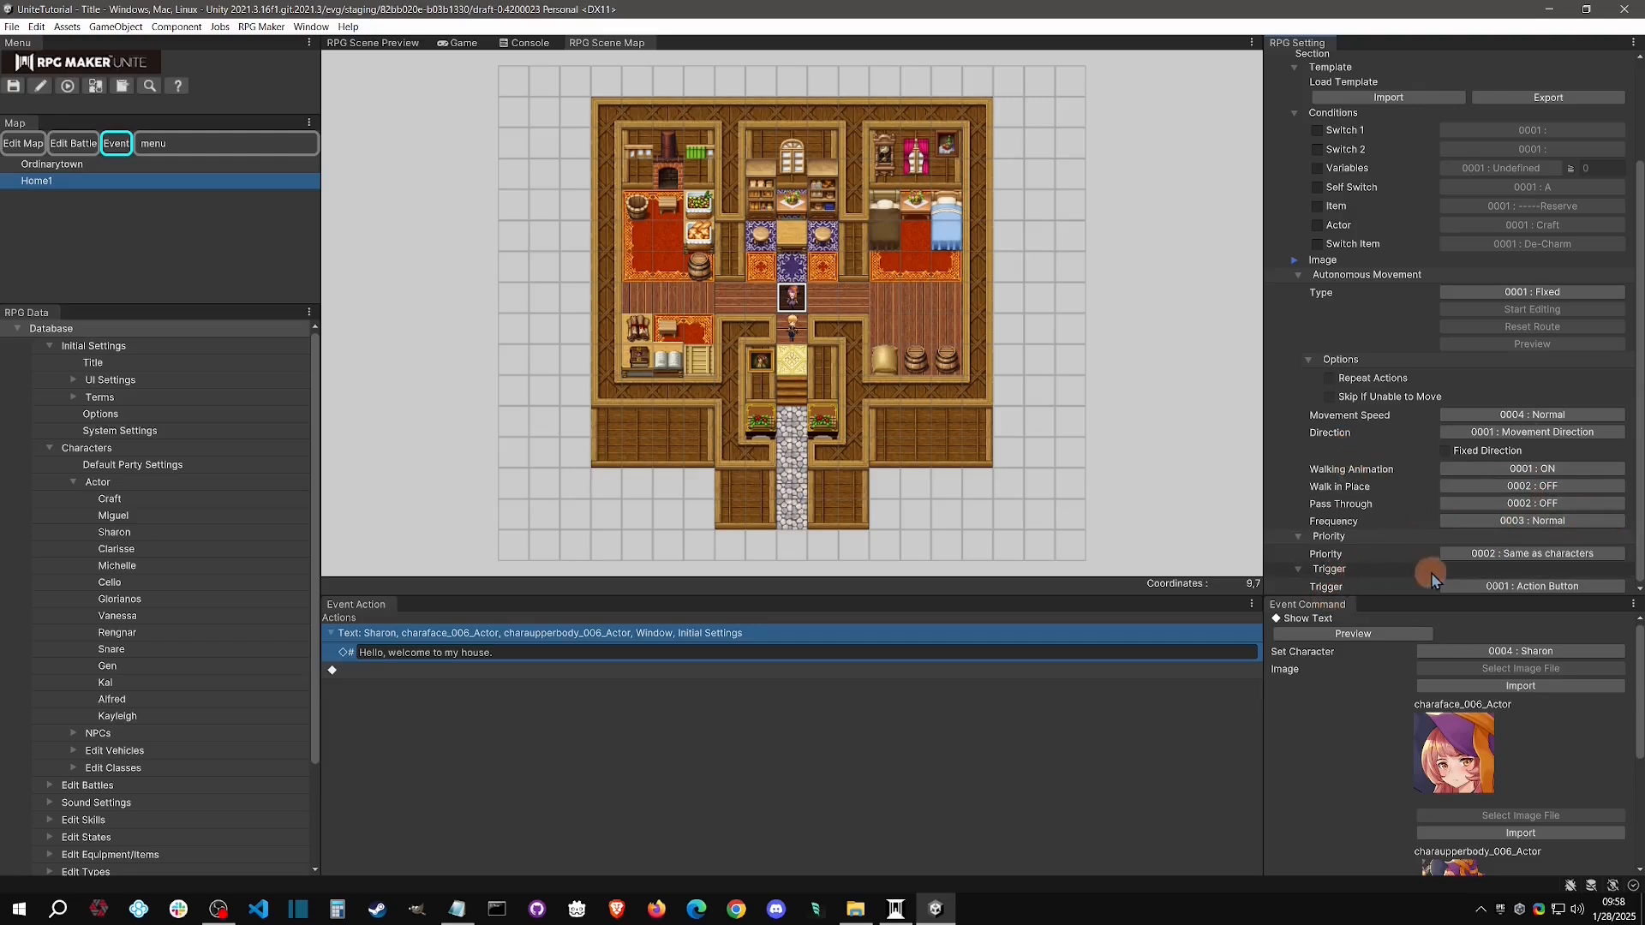
left_click(1543, 587)
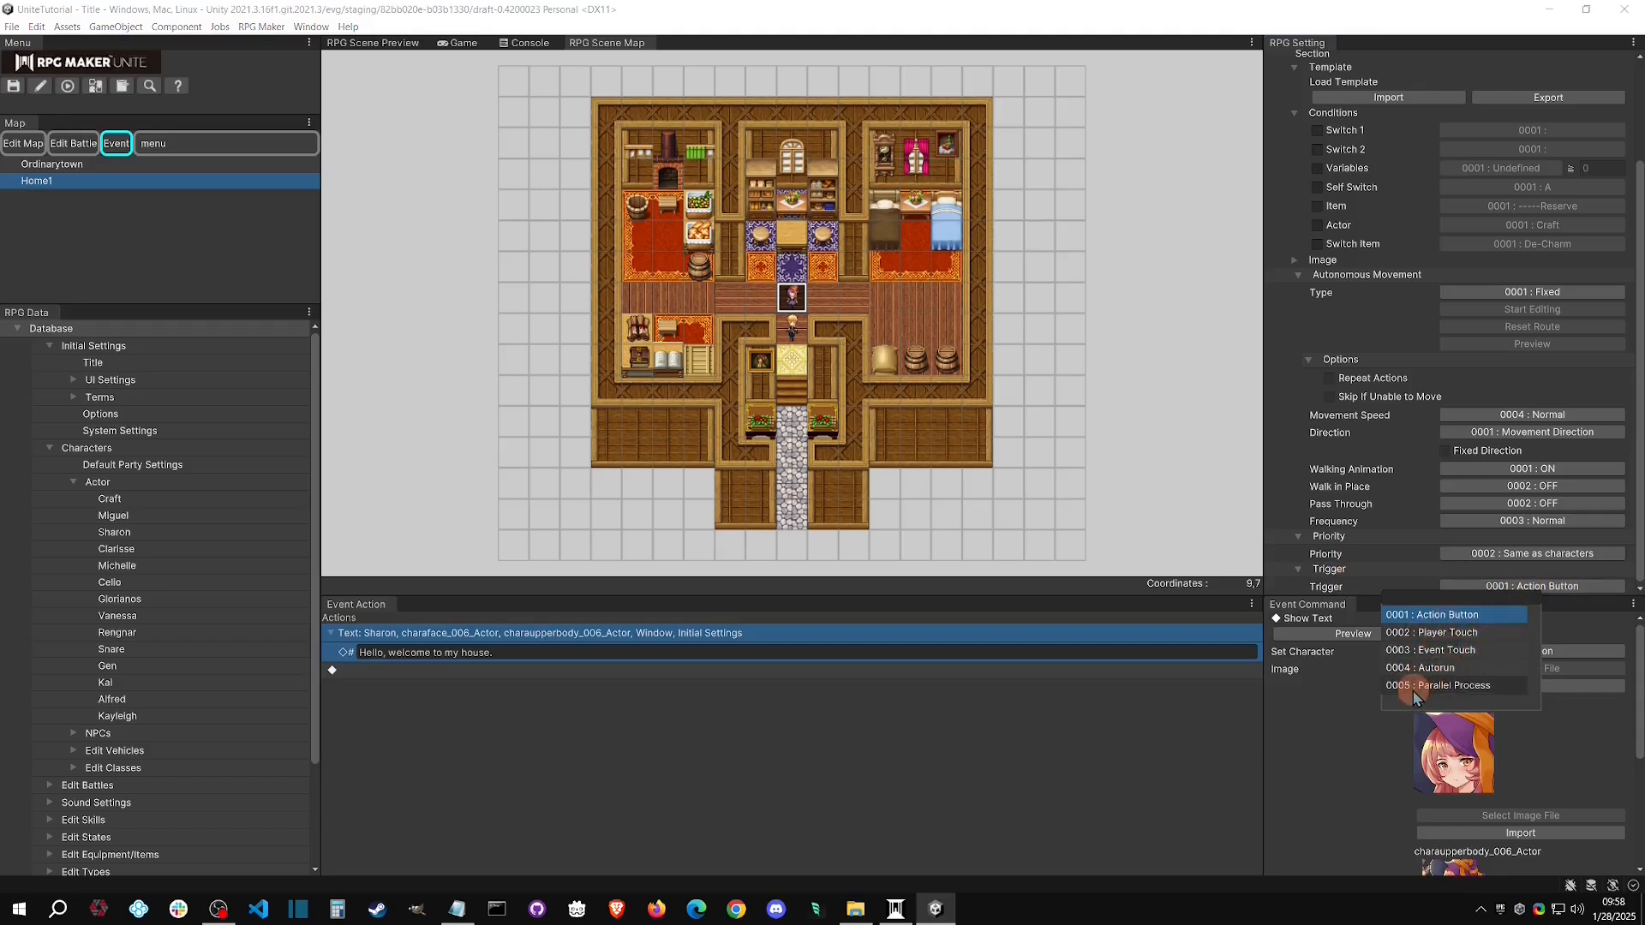
left_click(1464, 616)
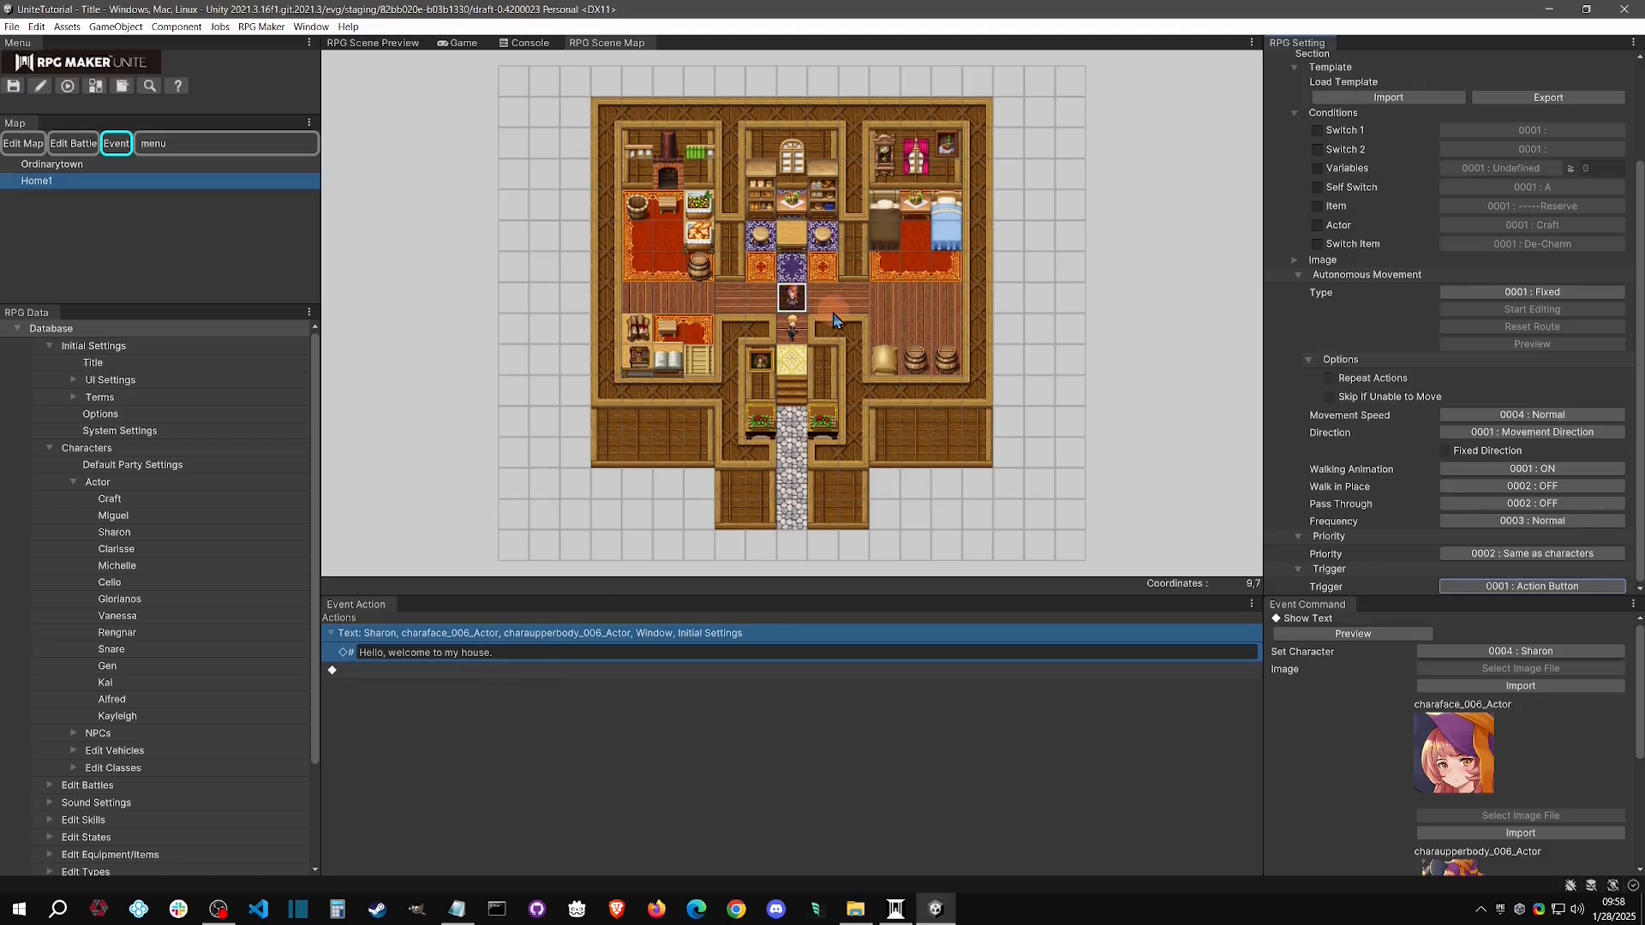
Playtest the game, walk the hero up to the Sharon NPC, trigger and dismiss the welcome message repeatedly, and stop the playtest
left_click(68, 86)
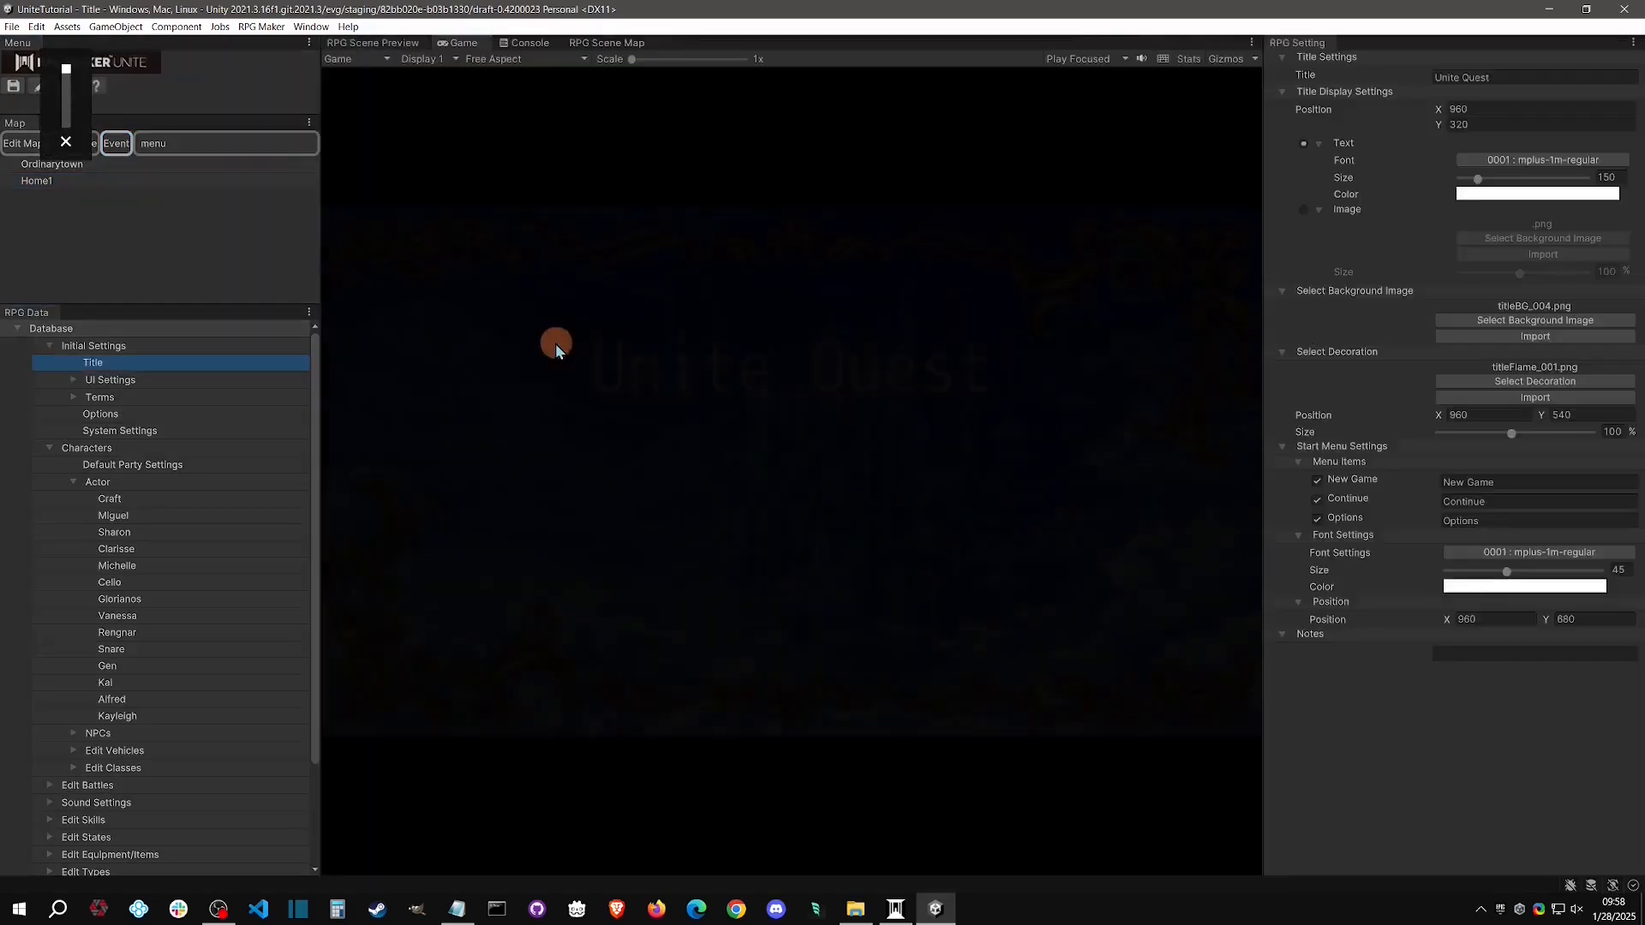
key("Return")
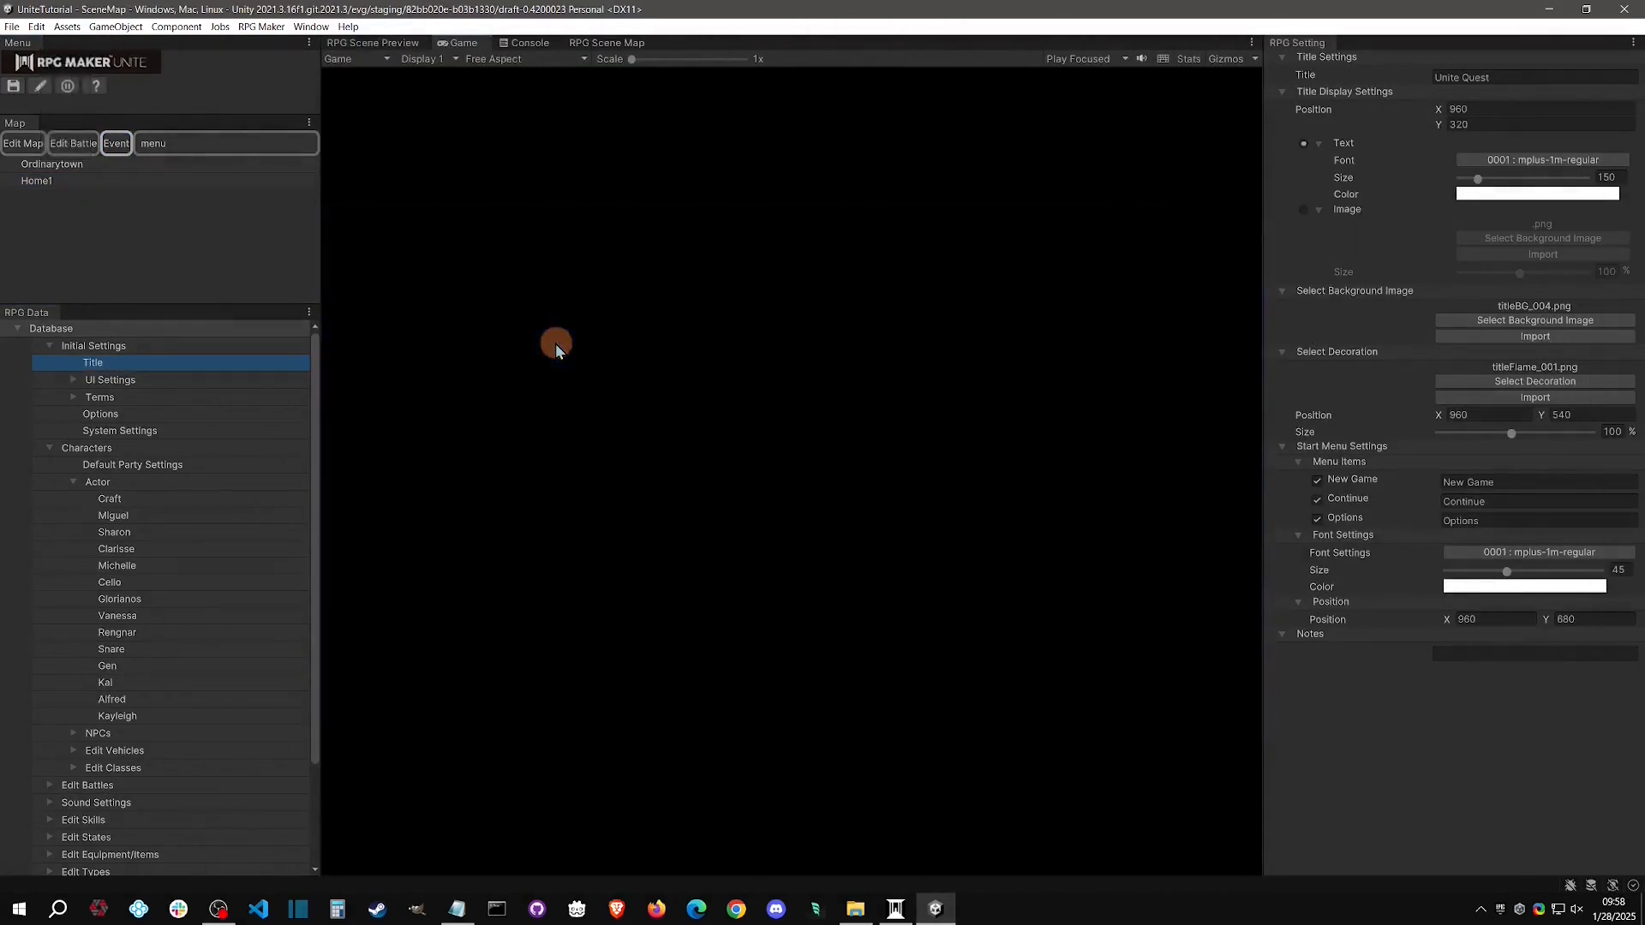
key("Up")
key("Return")
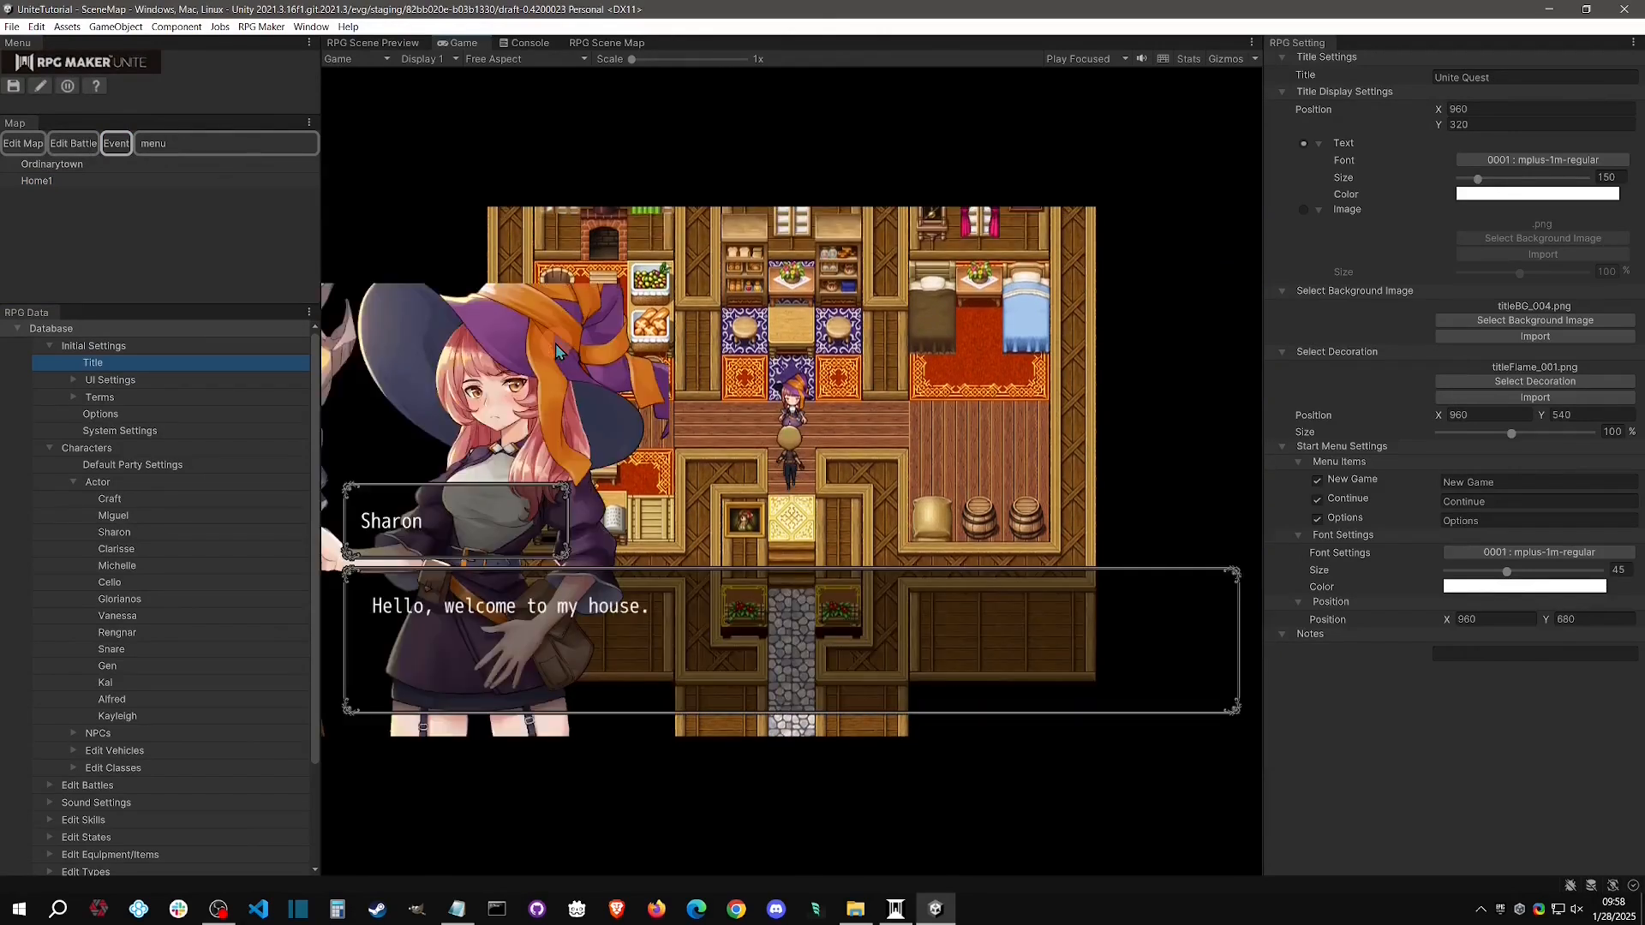
key("Return")
key("Return")
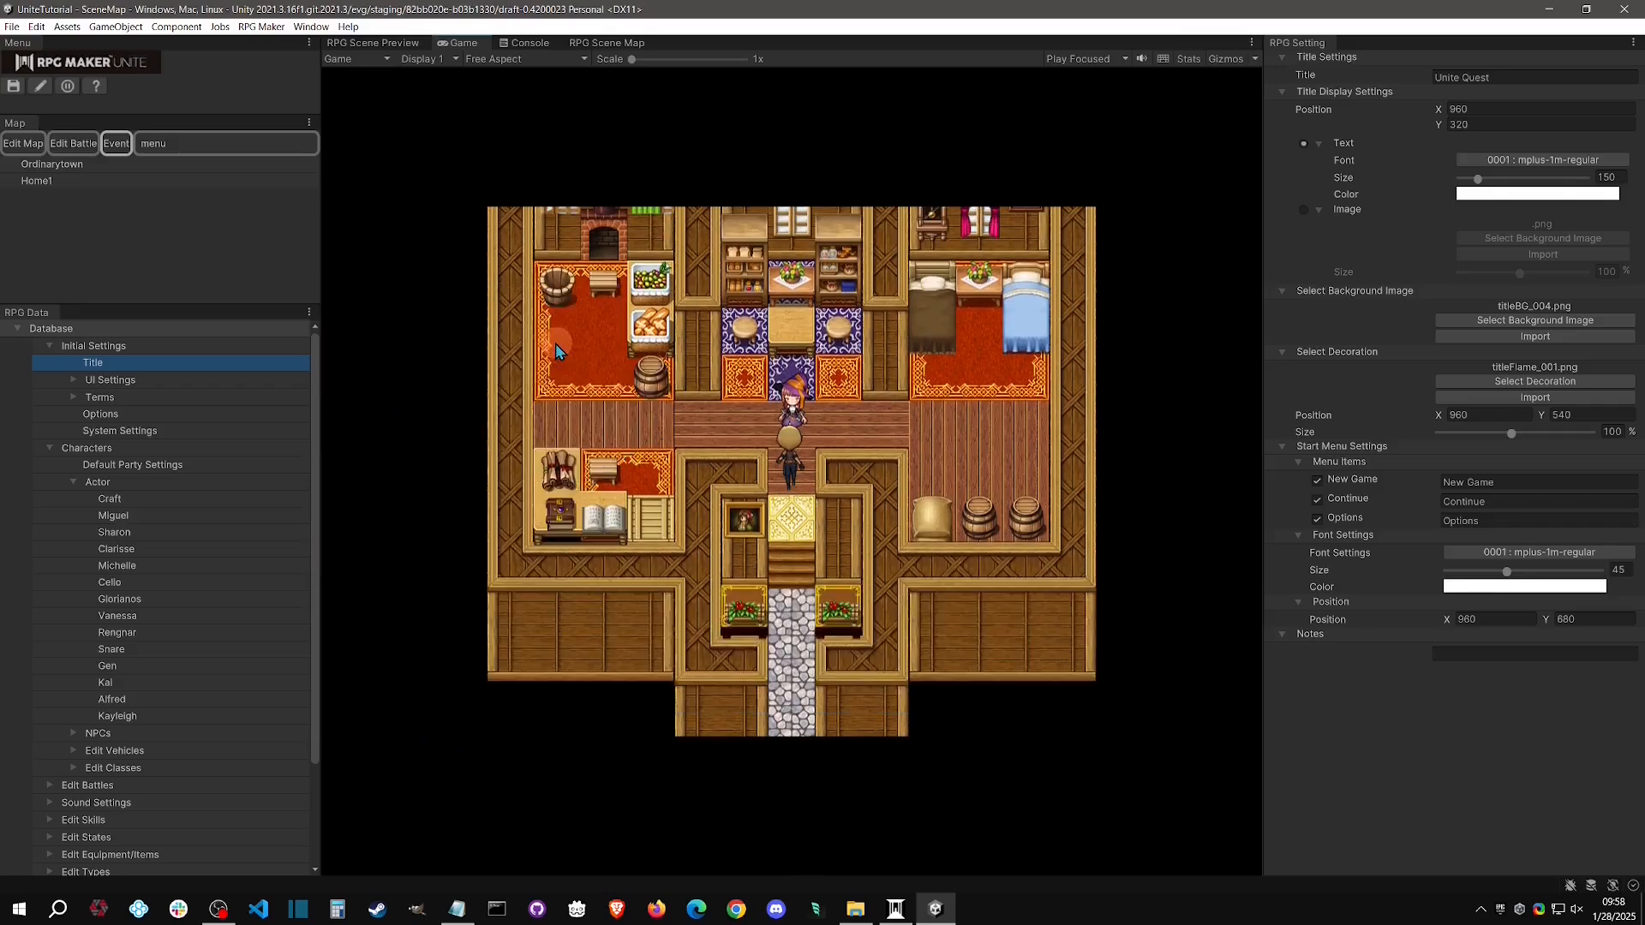
key("Return")
key("Return")
key("Return")
key("Return")
key("Return")
key("Return")
key("Return")
key("Return")
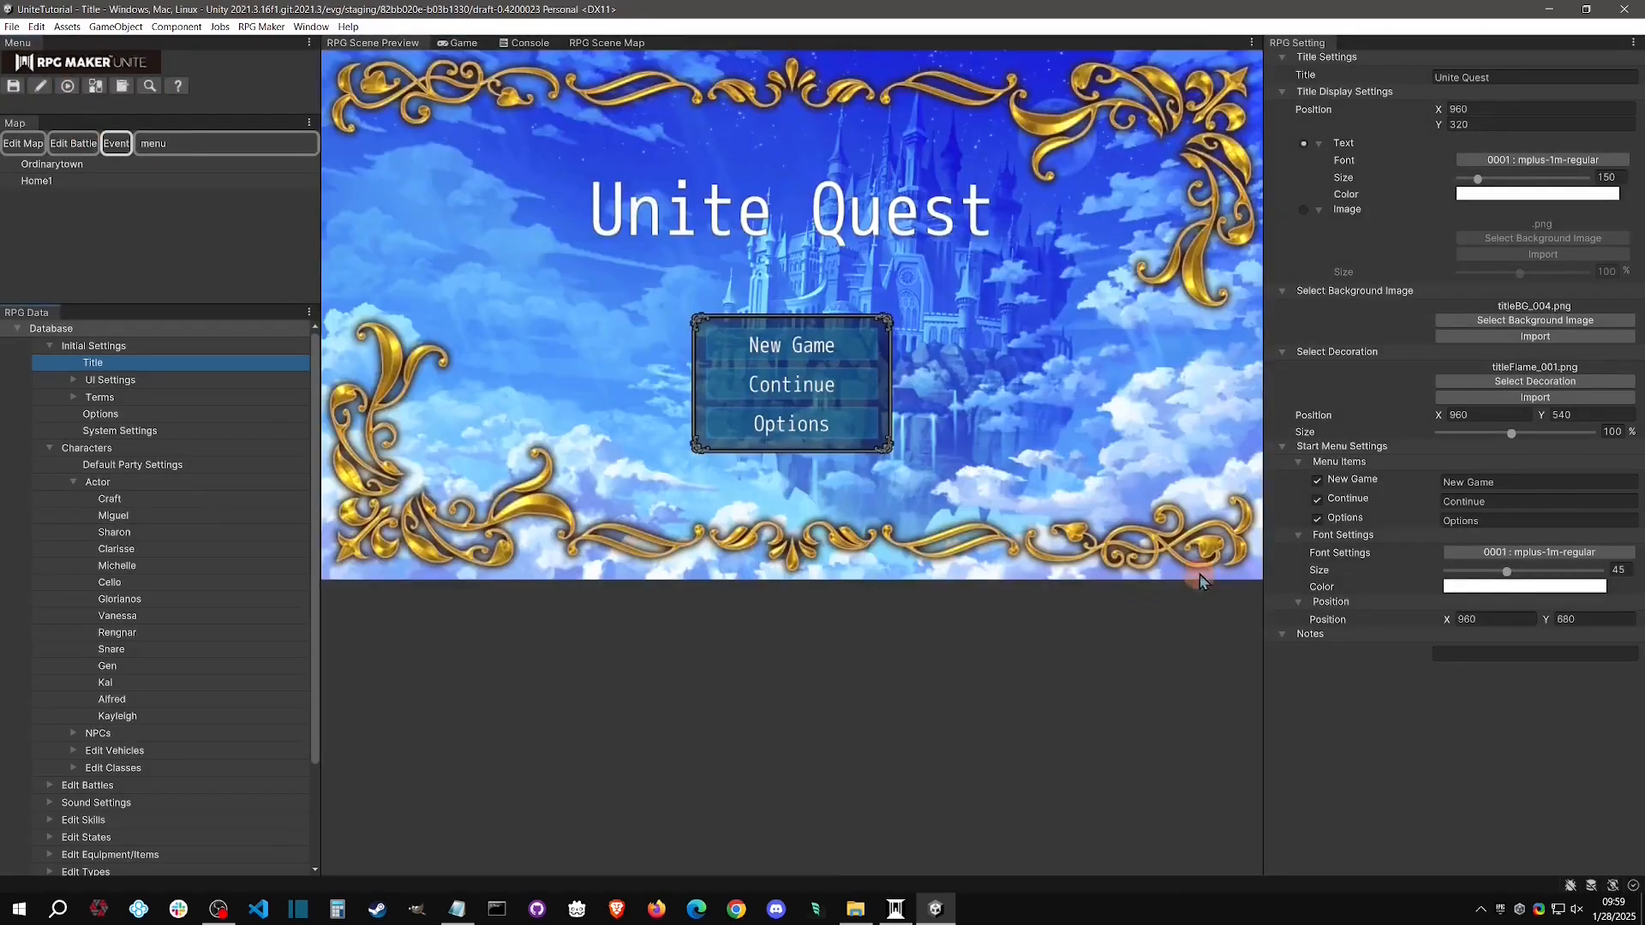
Set the trigger of the NPC event's Page1 on Home1 to 0002 : Player Touch
left_click(36, 181)
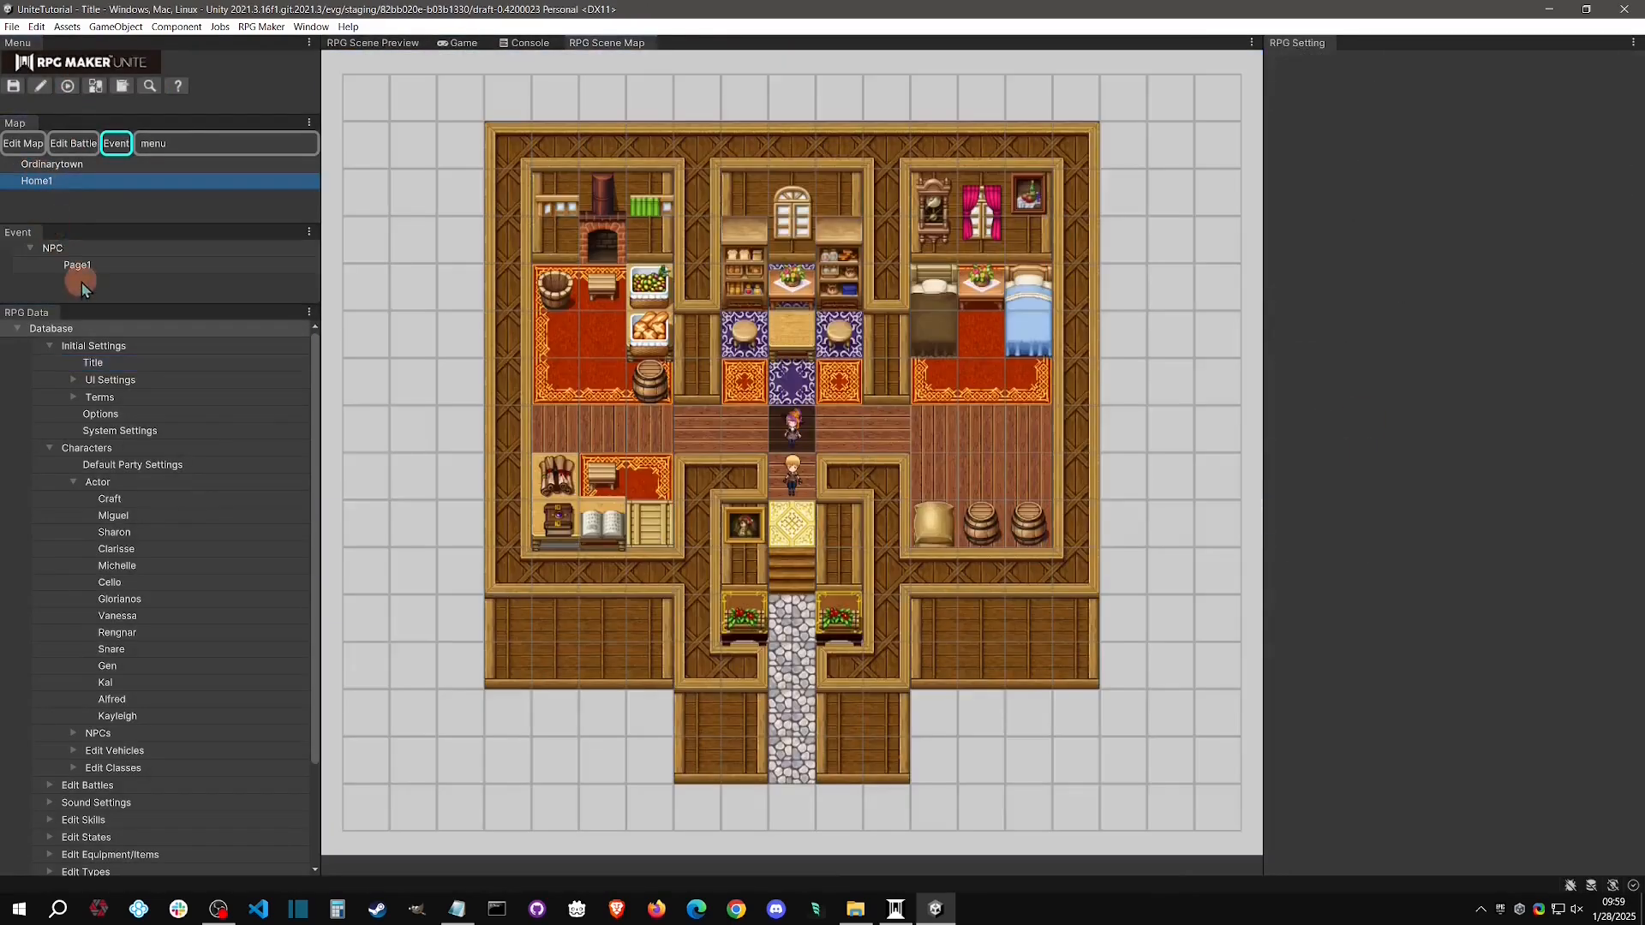
left_click(114, 273)
scroll(1540, 581, "down", 3)
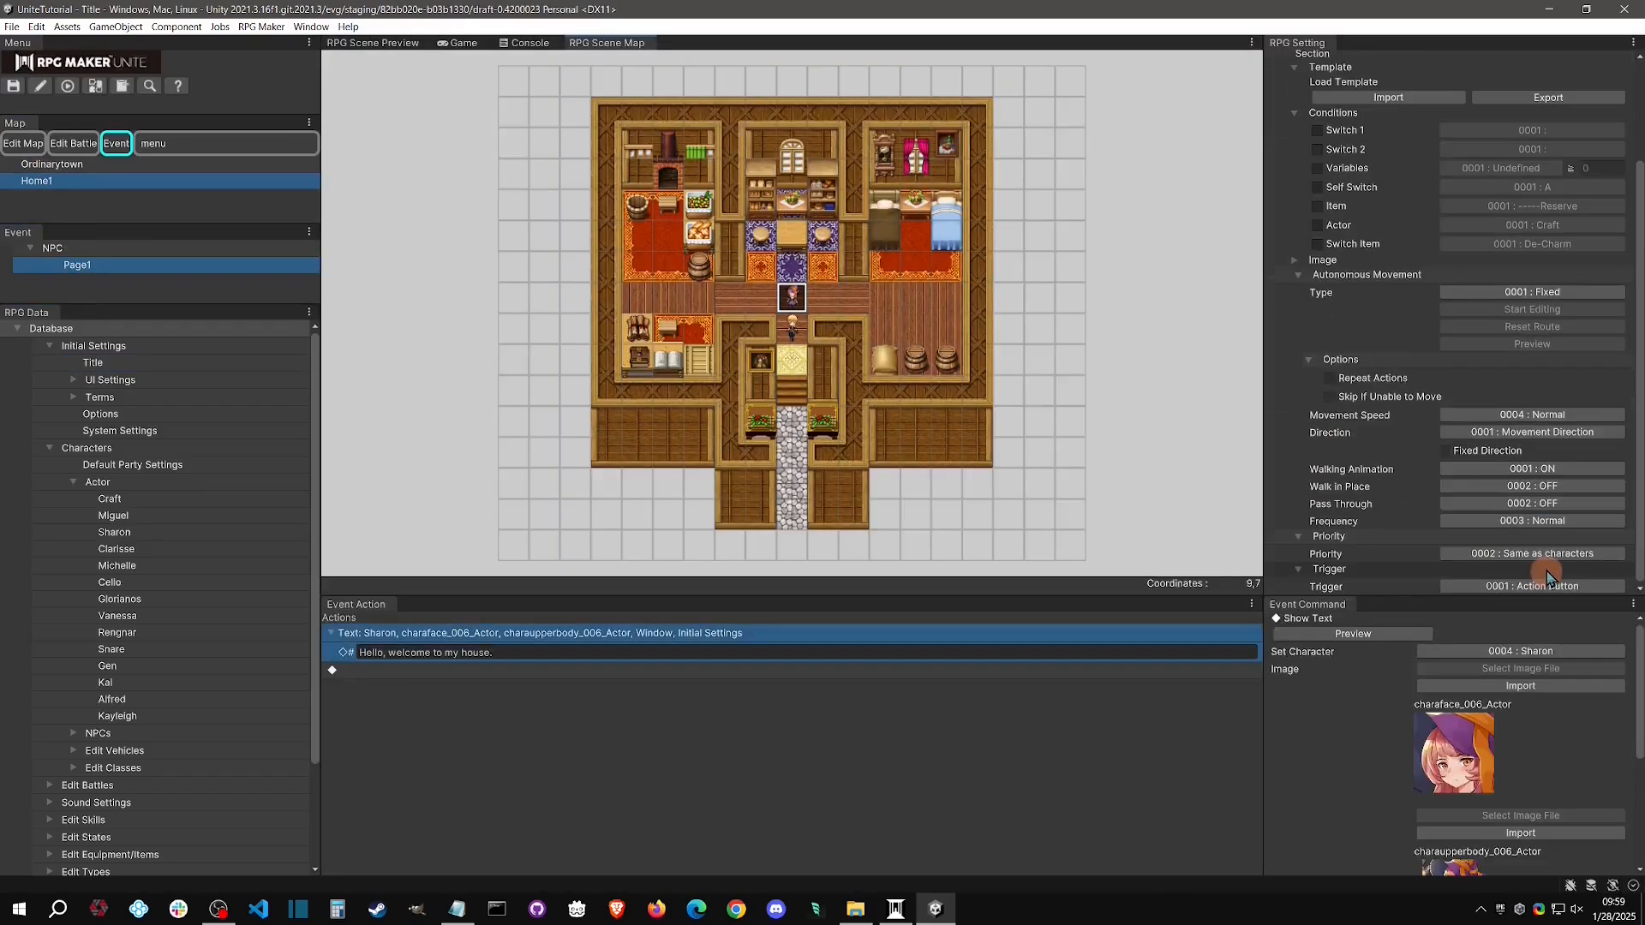
left_click(1547, 588)
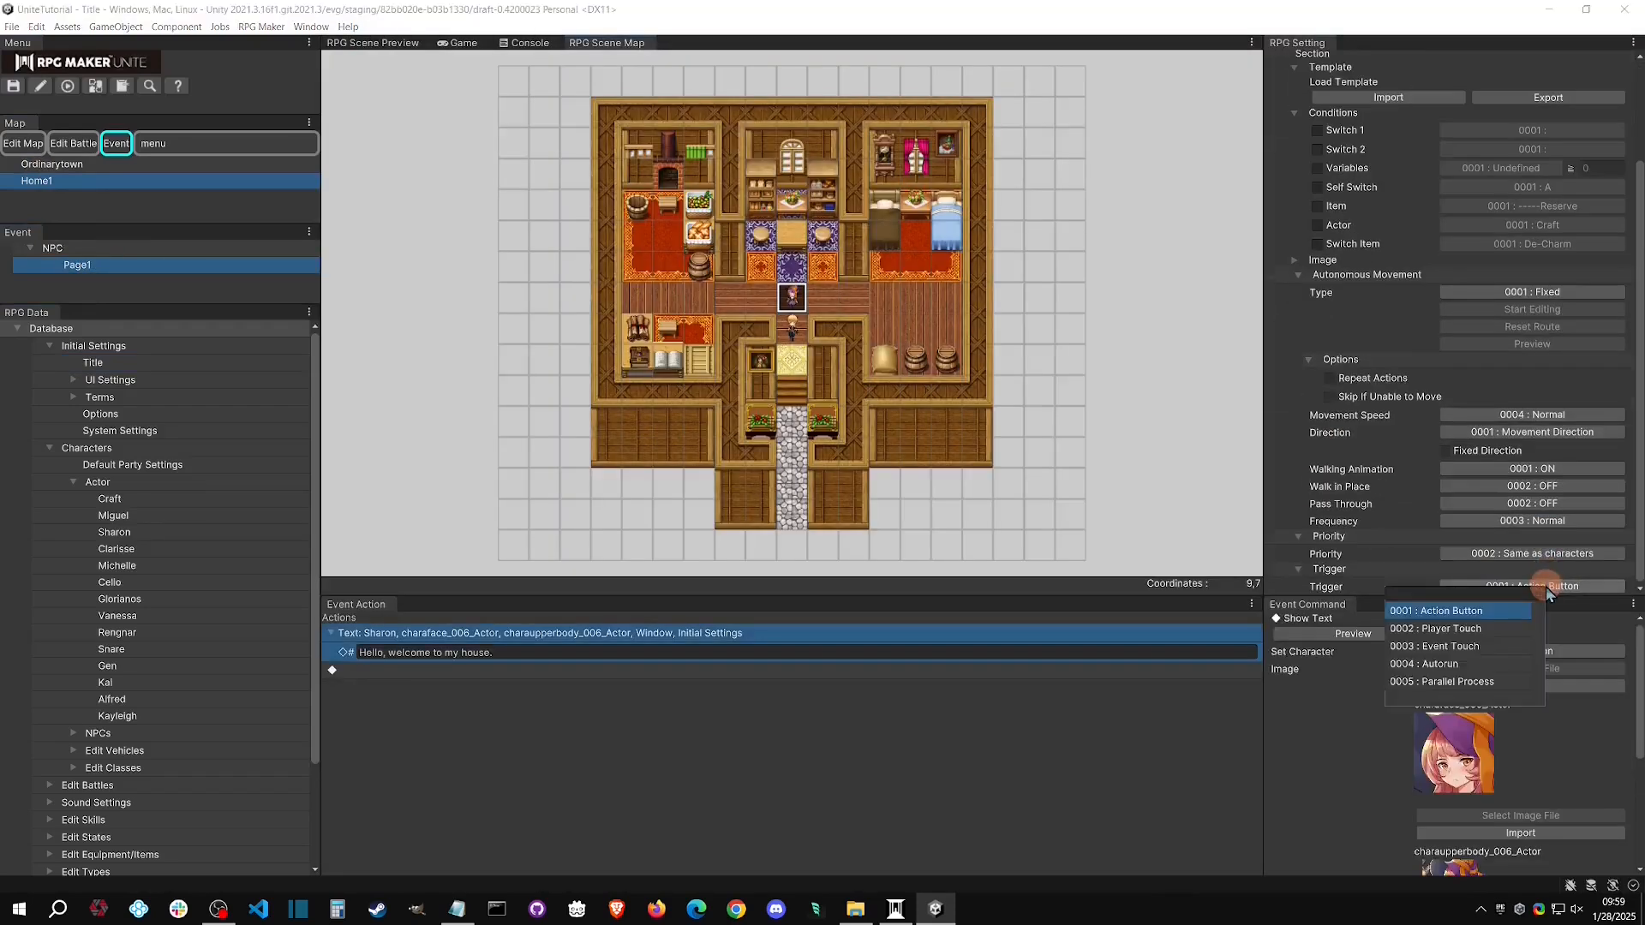
left_click(1482, 630)
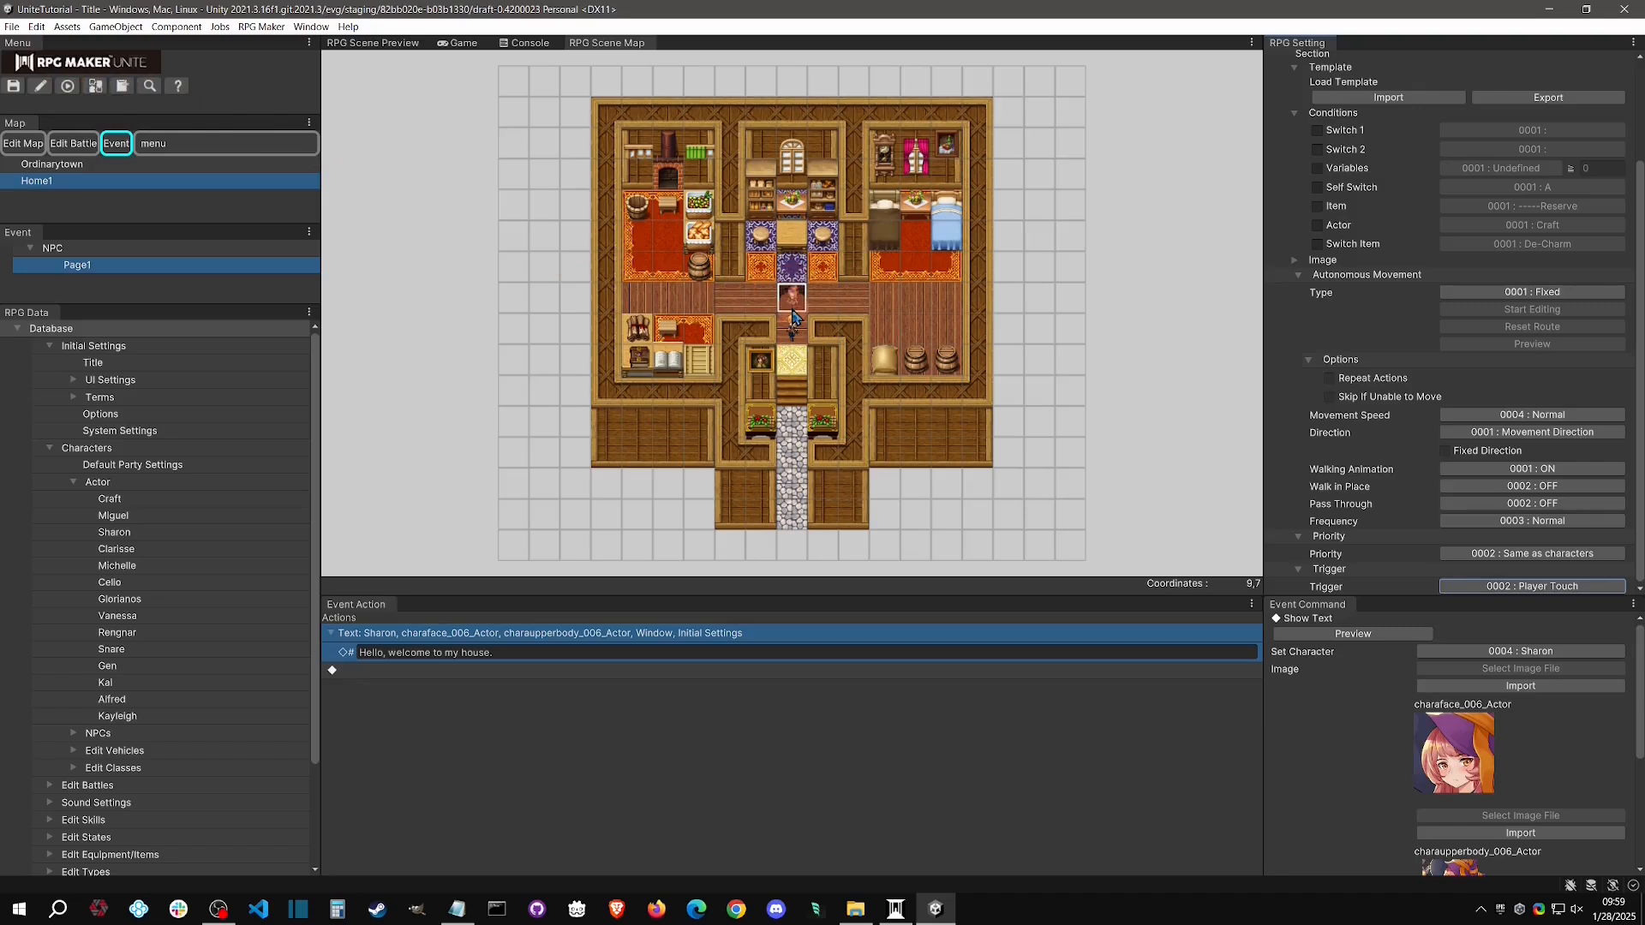
Playtest a new game, walk the hero up into the Sharon NPC to test the touch trigger, and dismiss the welcome message
left_click(68, 85)
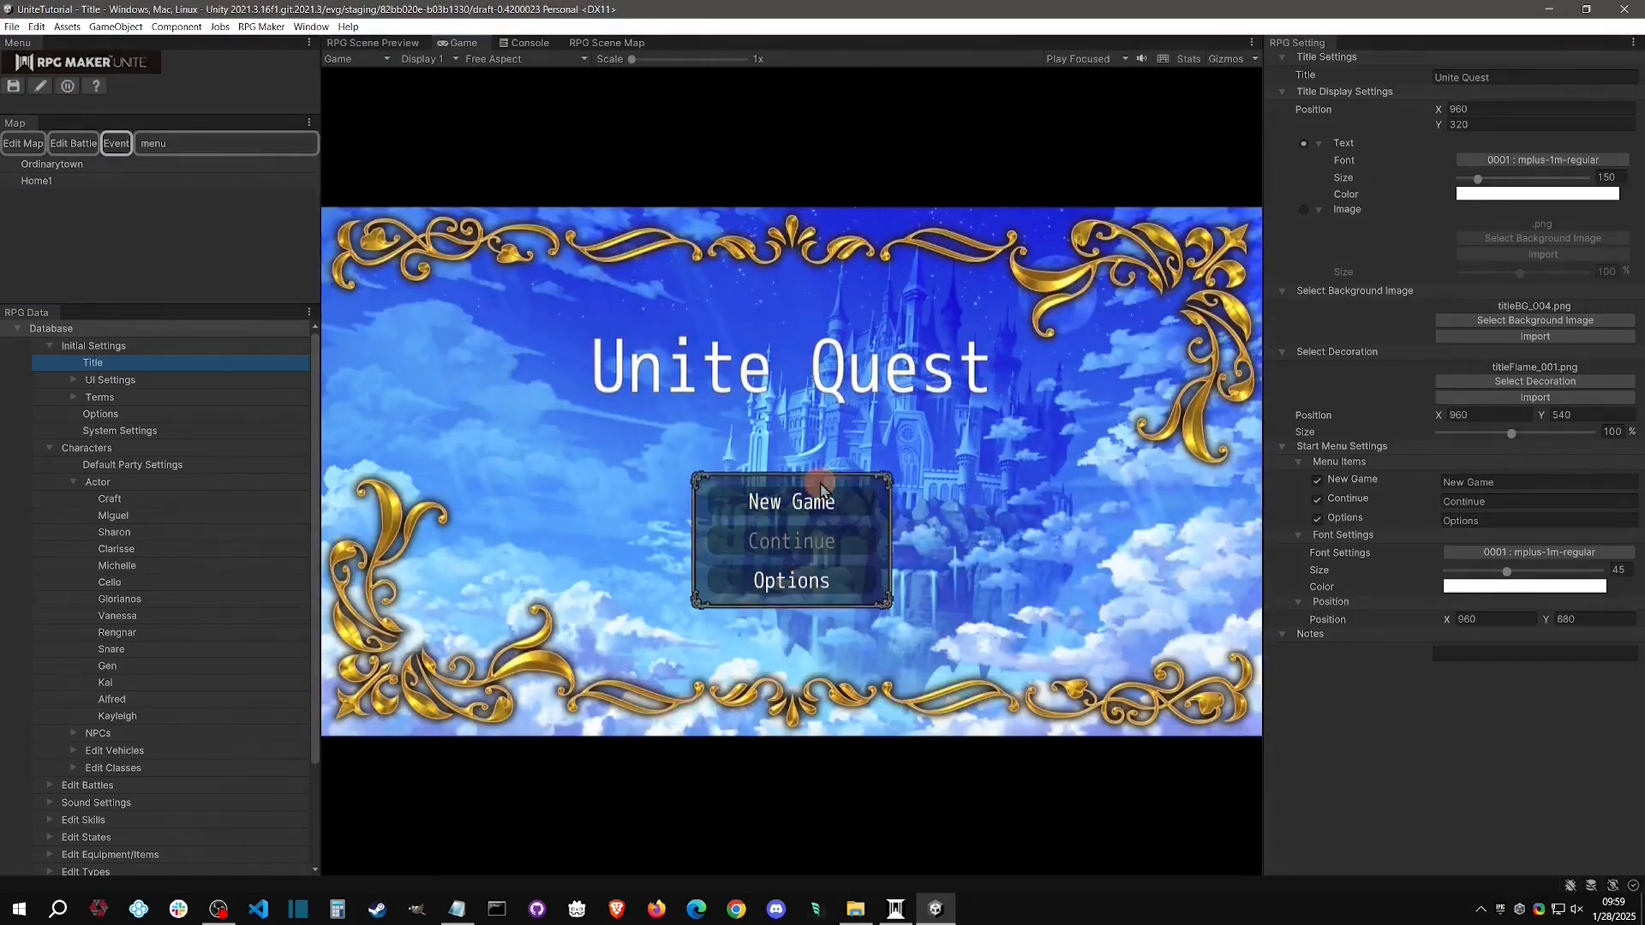
left_click(820, 484)
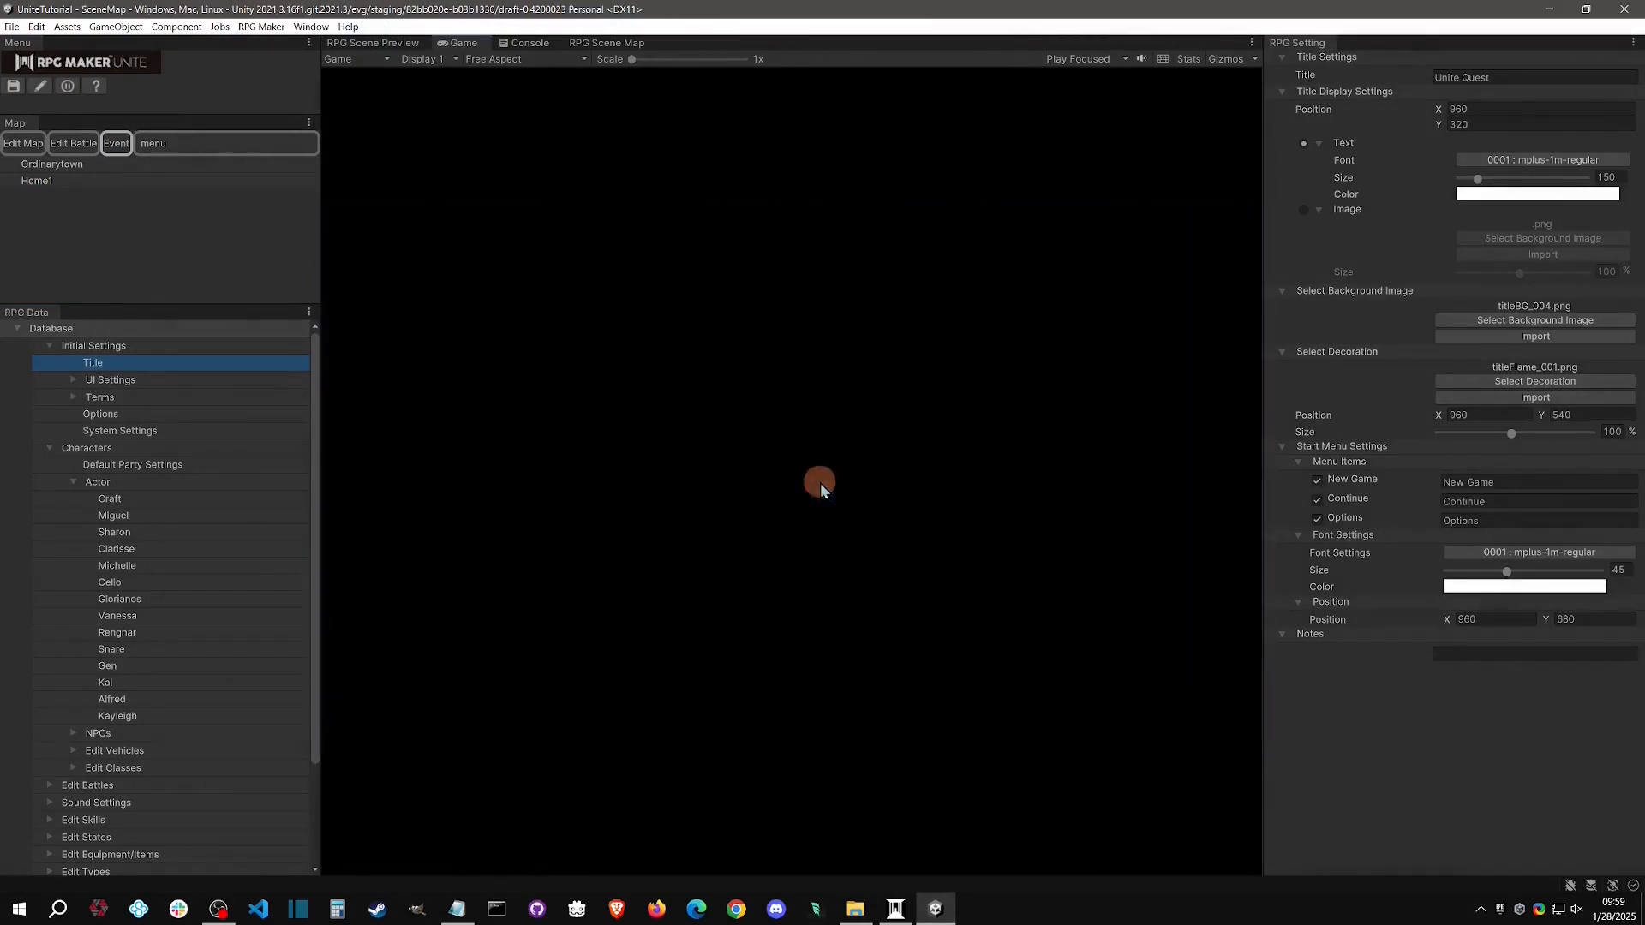
key("Up")
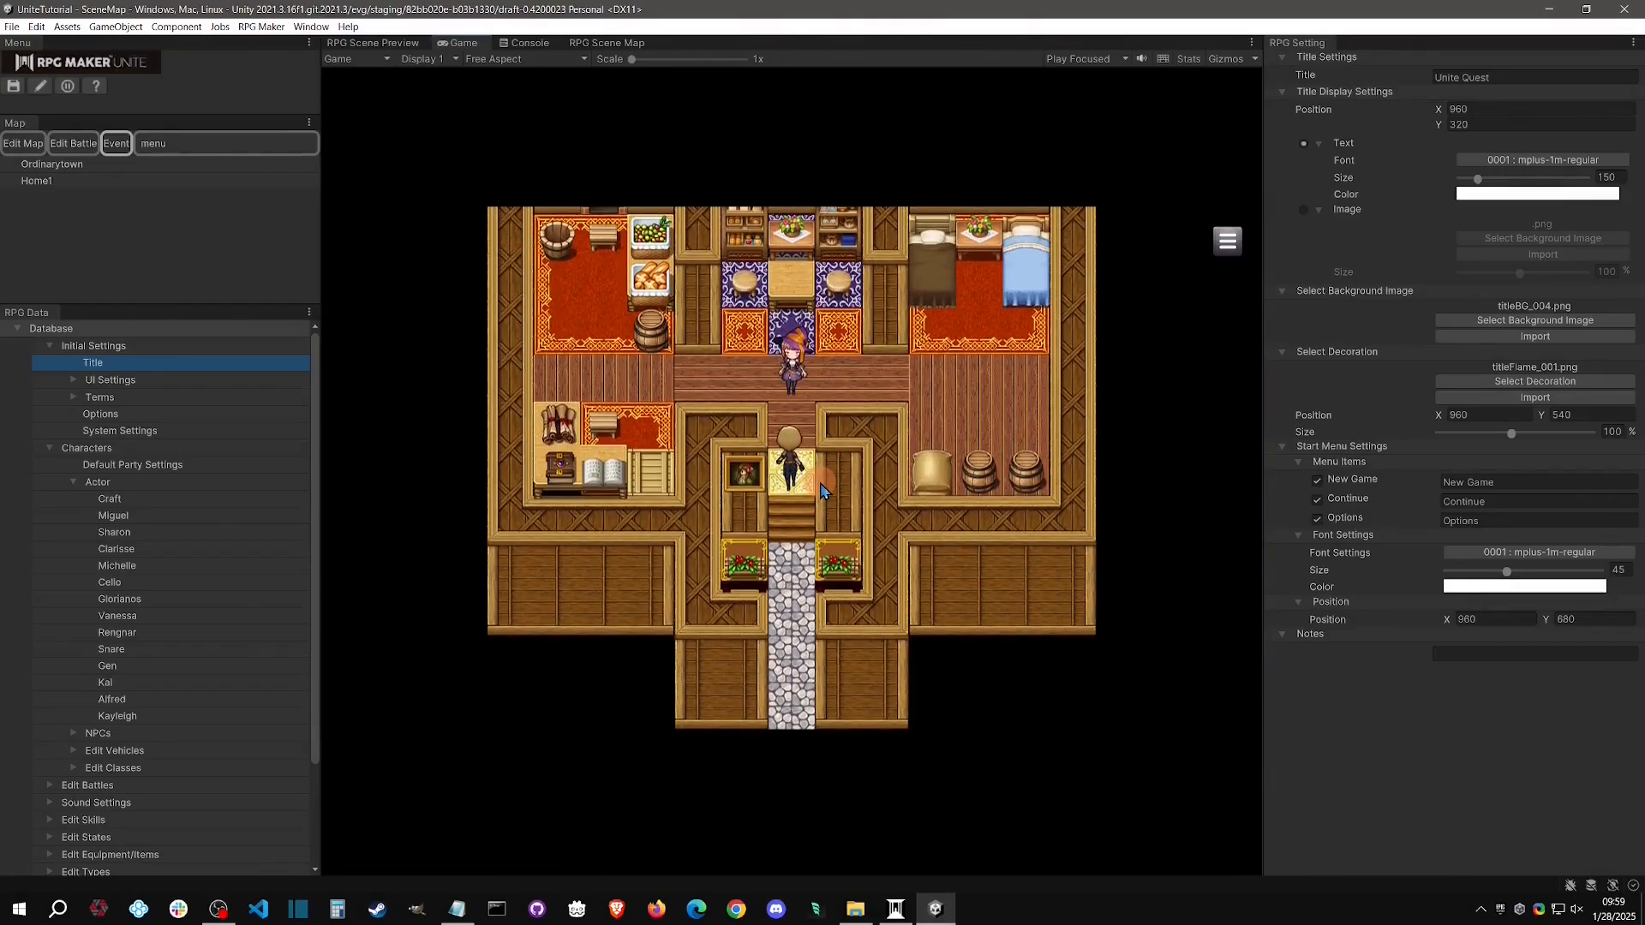
key("Up")
key("Return")
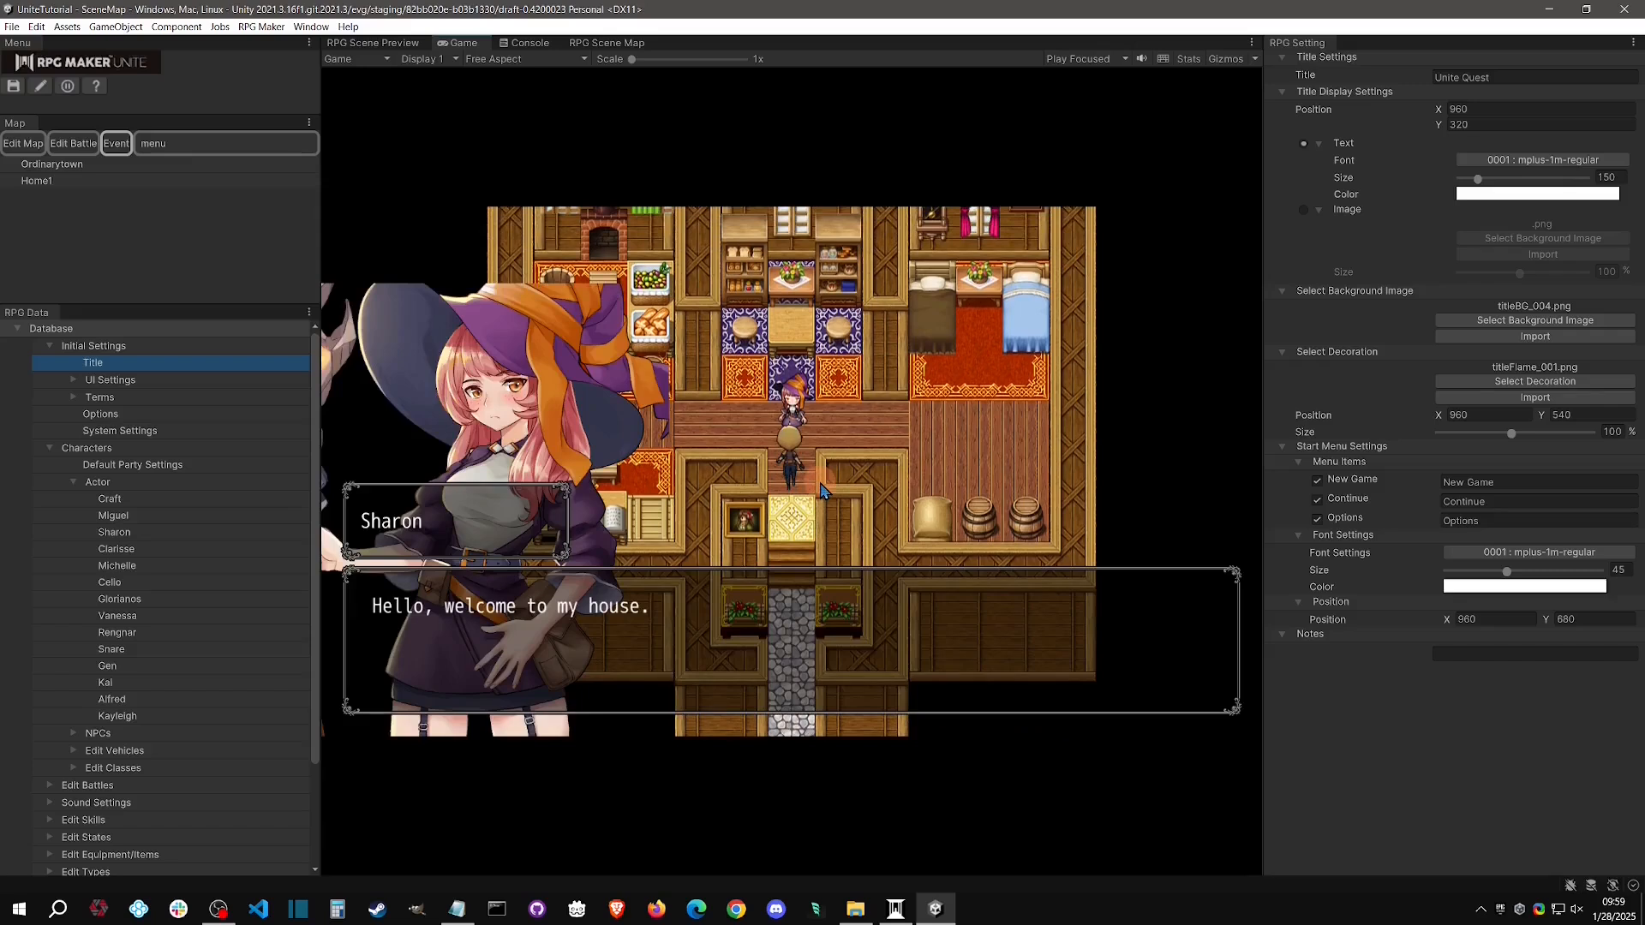
key("Return")
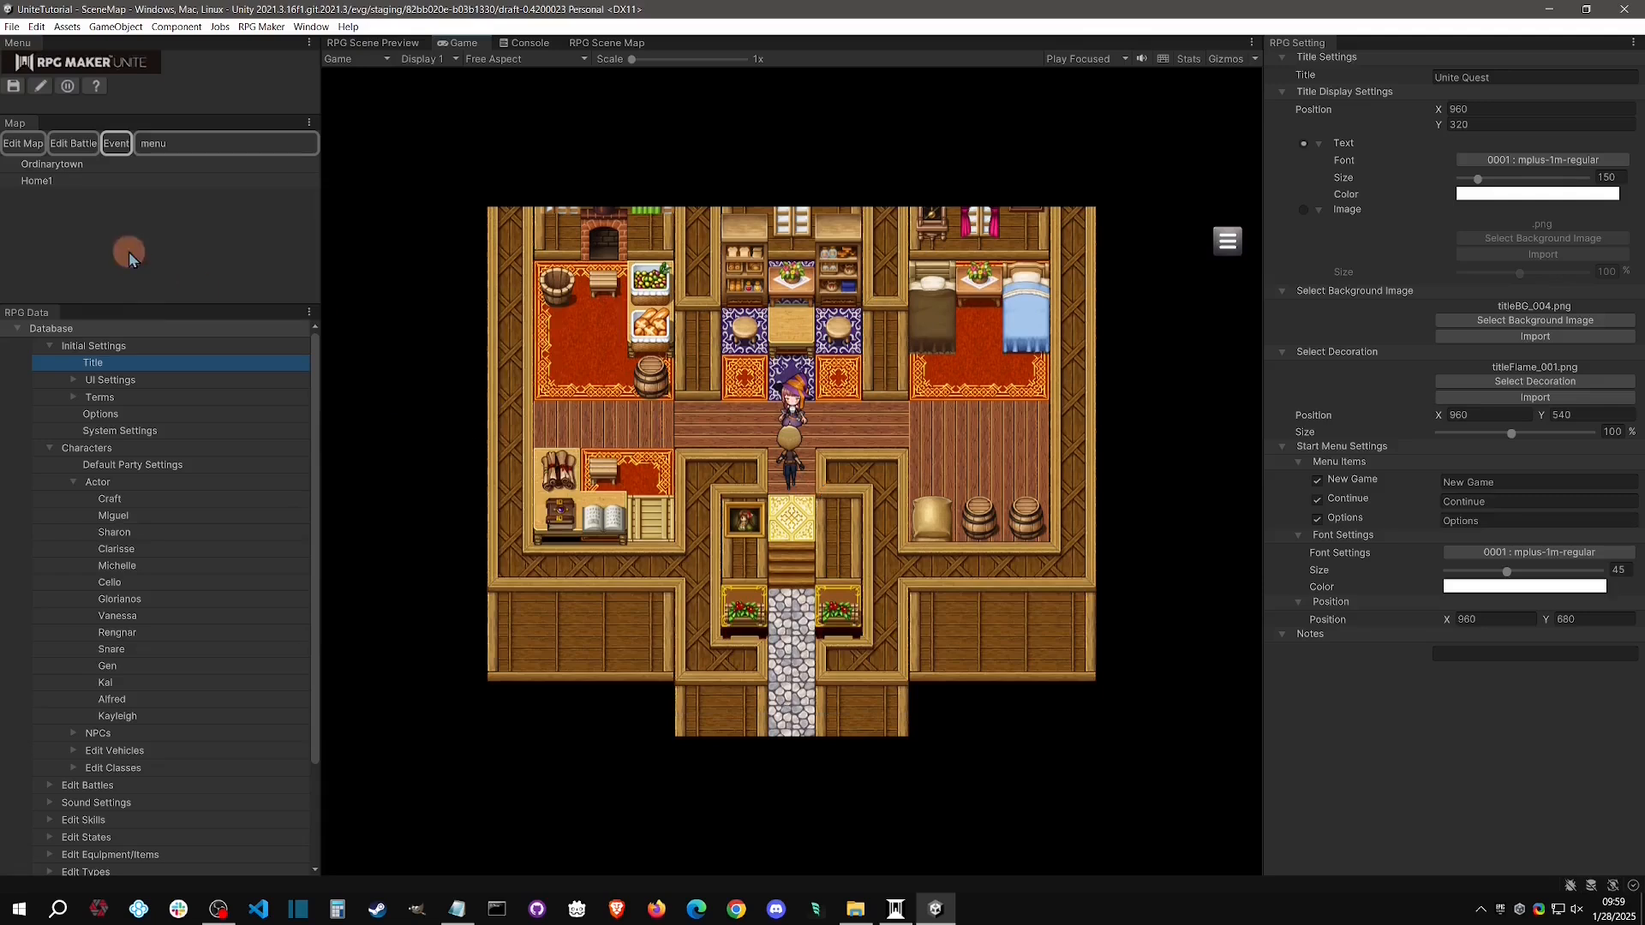
Stop the playtest and set the trigger of the NPC event's Page1 on Home1 to 0004 : Autorun
left_click(68, 87)
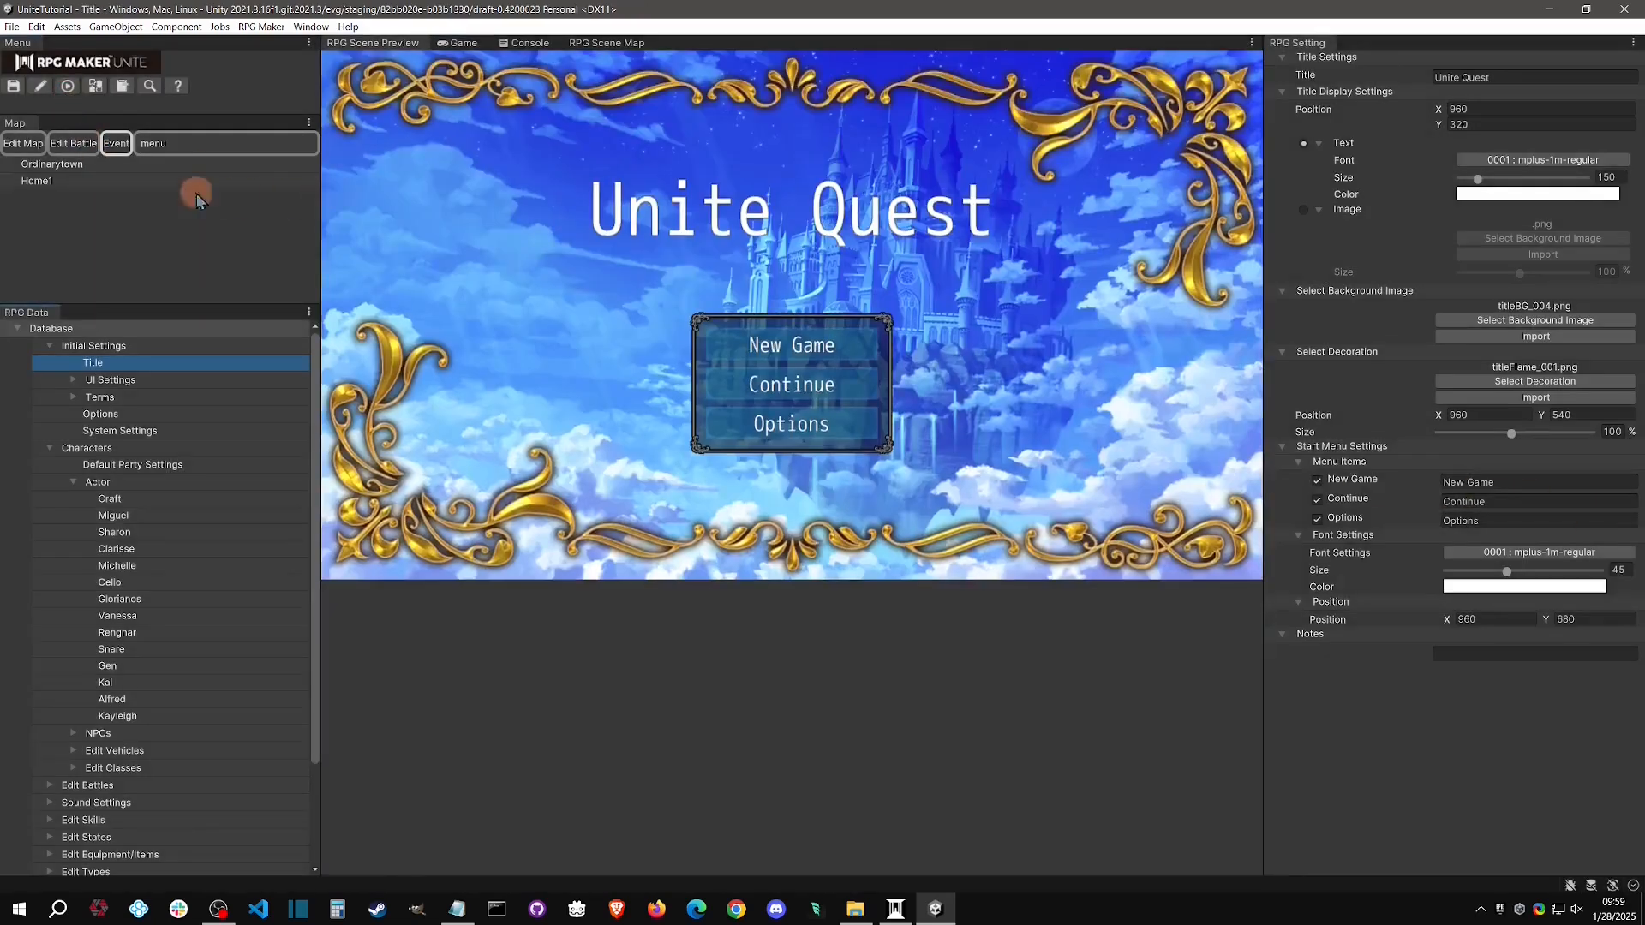
left_click(195, 182)
left_click(89, 267)
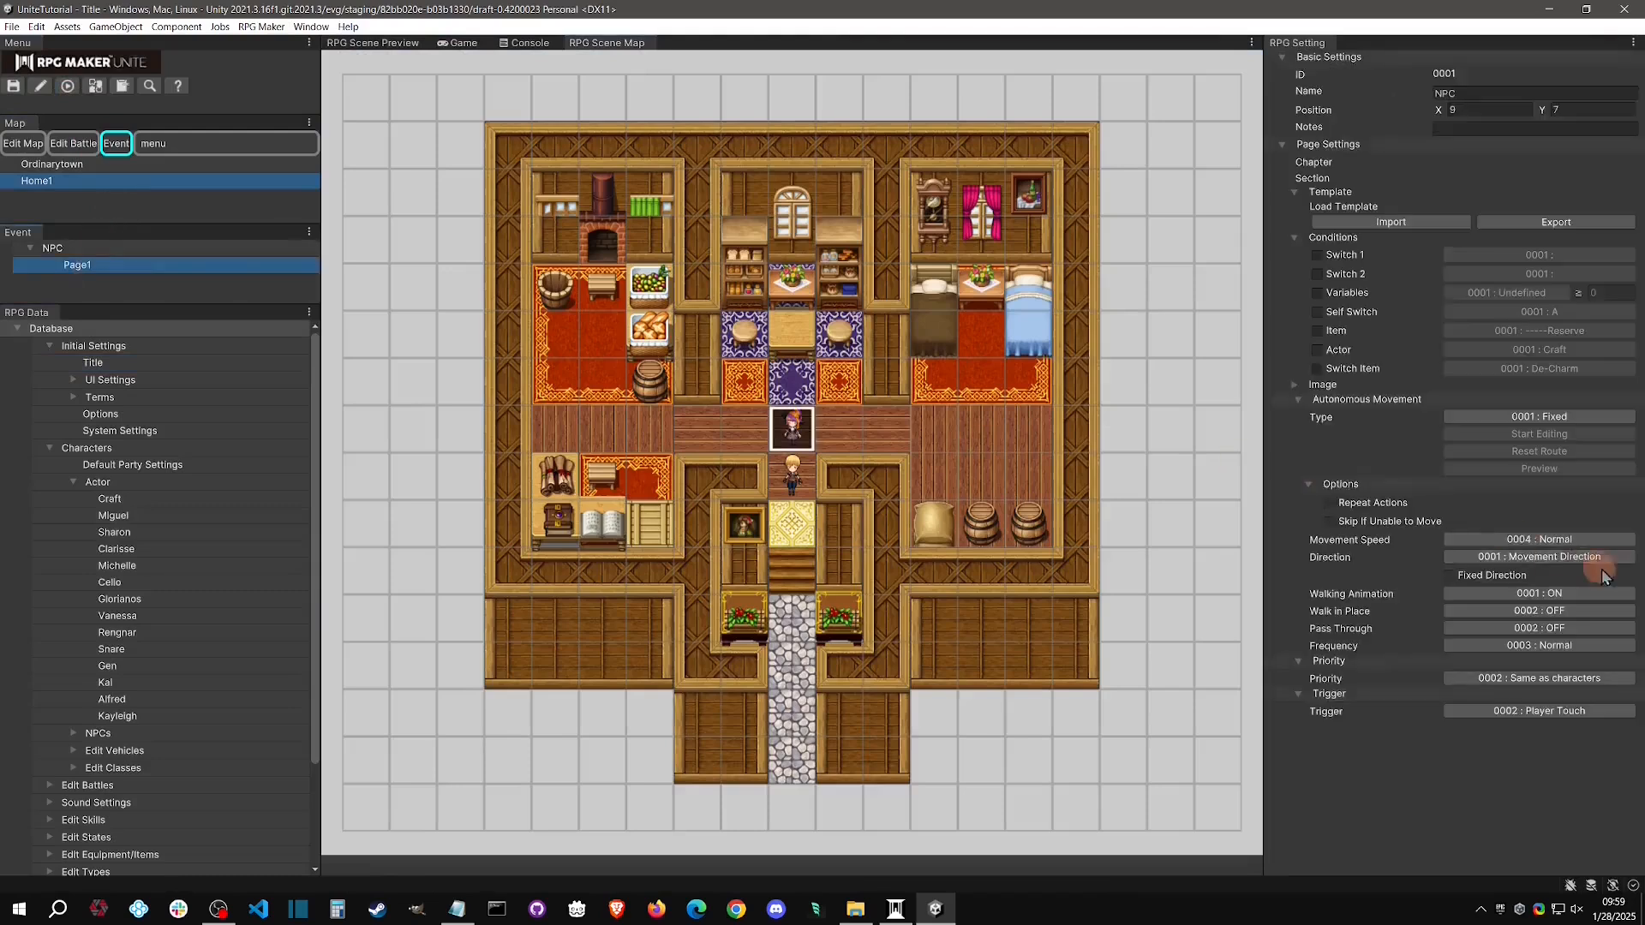
left_click(1530, 586)
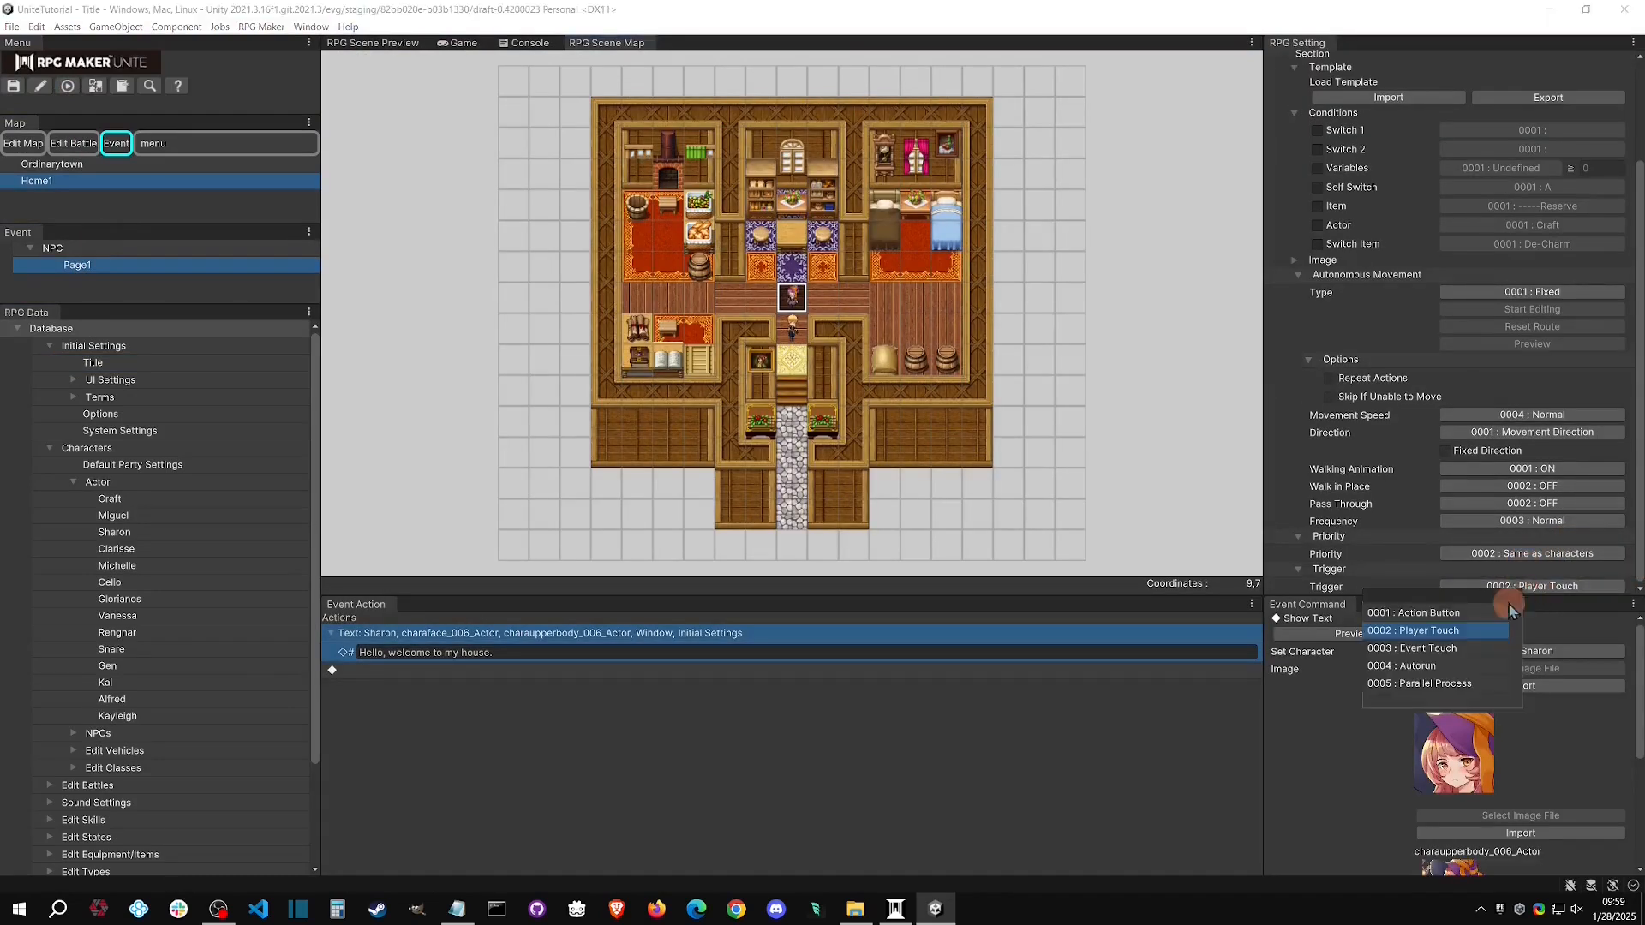
left_click(1441, 669)
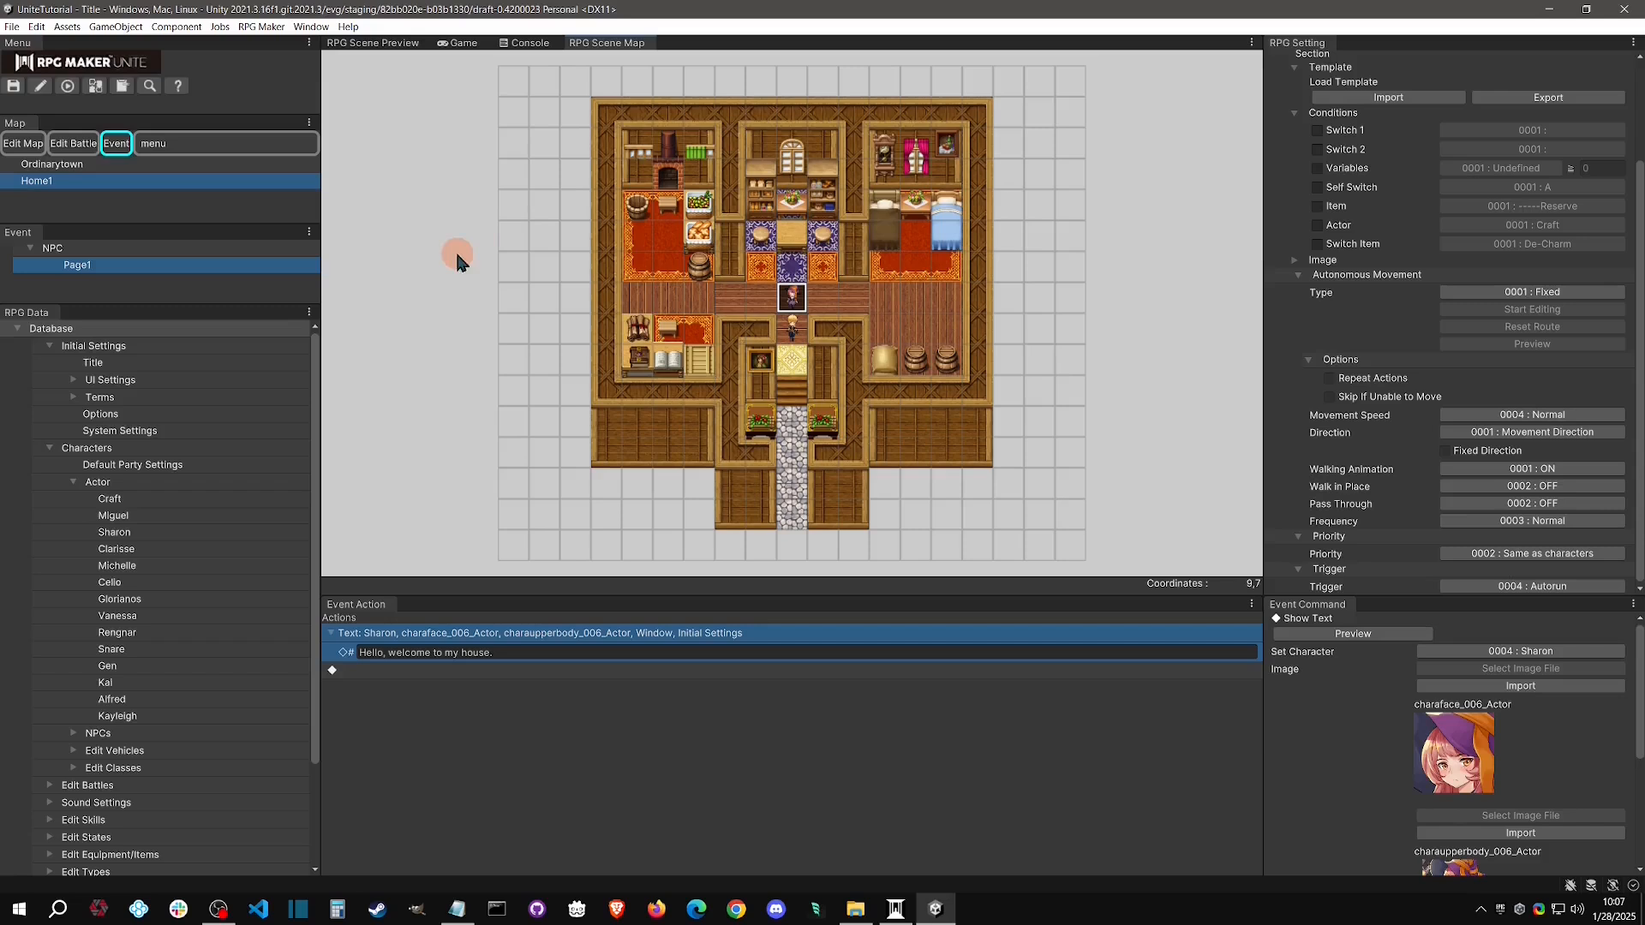
Delete the welcome text command from the NPC event's actions and add a Show Balloon Icon command
right_click(764, 635)
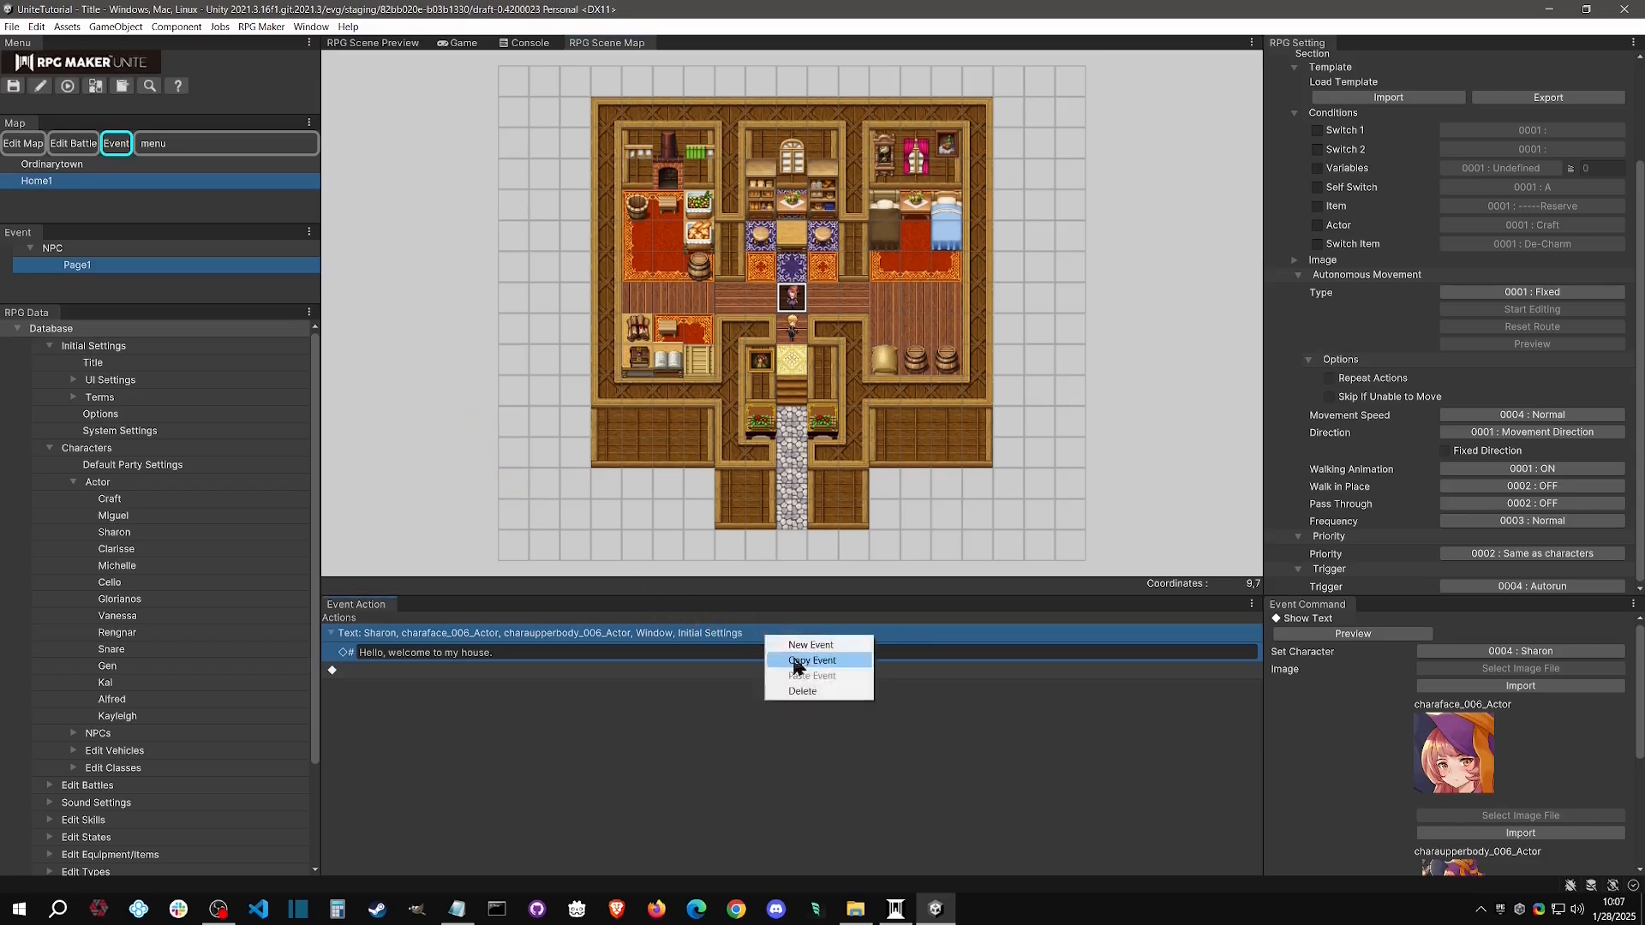
left_click(804, 691)
right_click(524, 635)
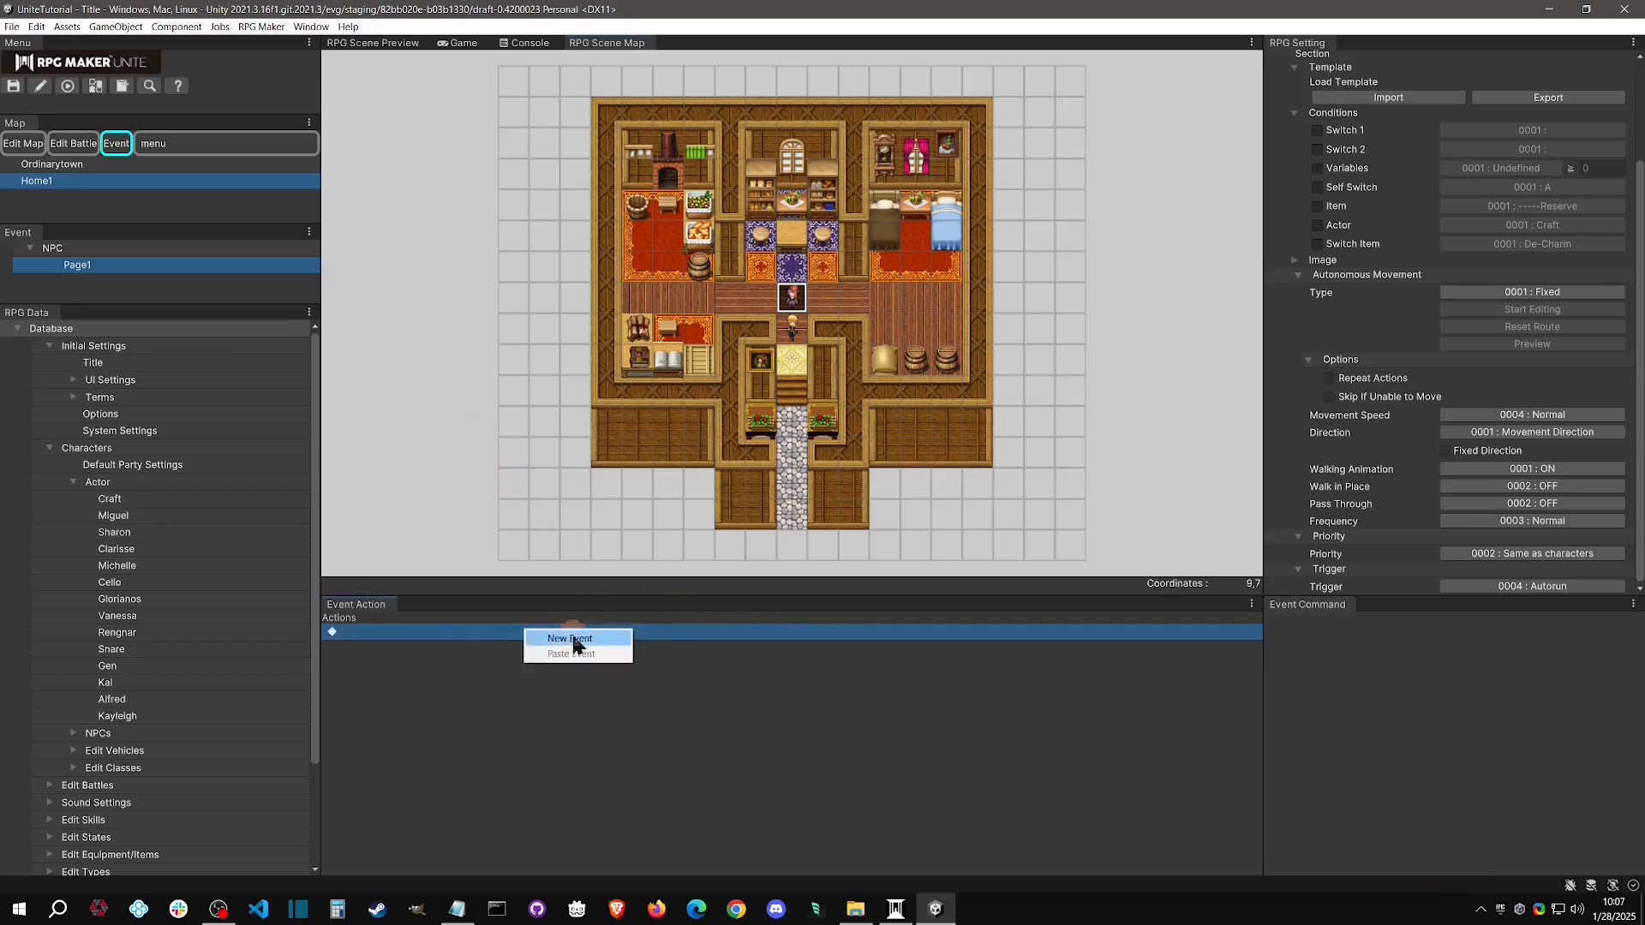
left_click(570, 644)
left_click(548, 354)
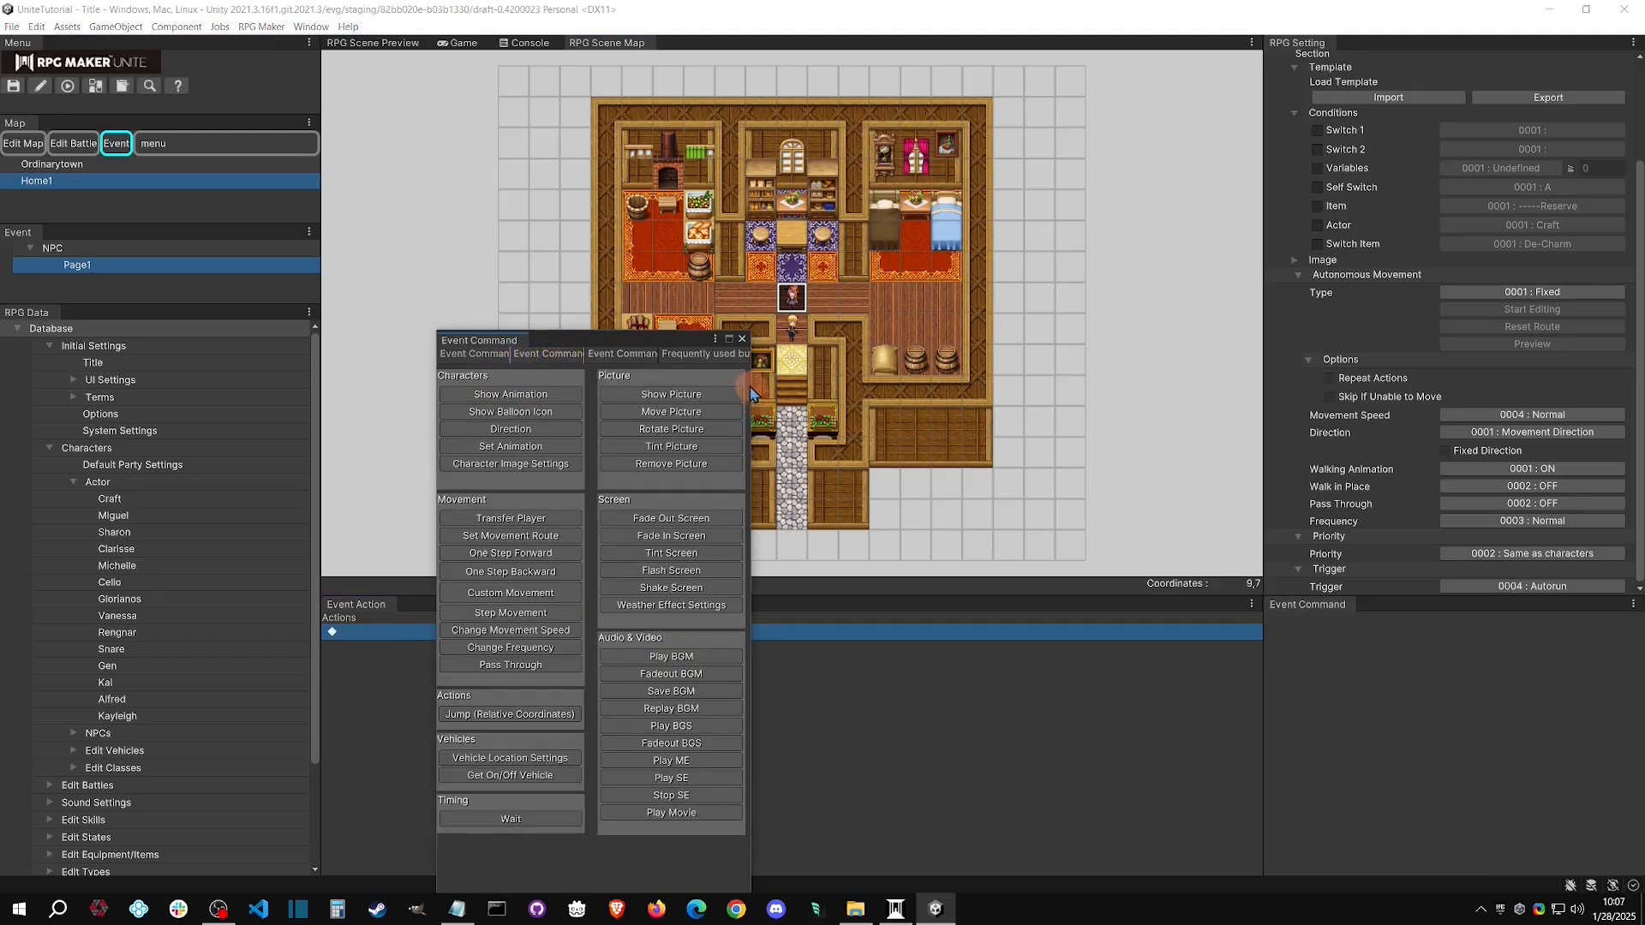
left_click(512, 414)
left_click(569, 417)
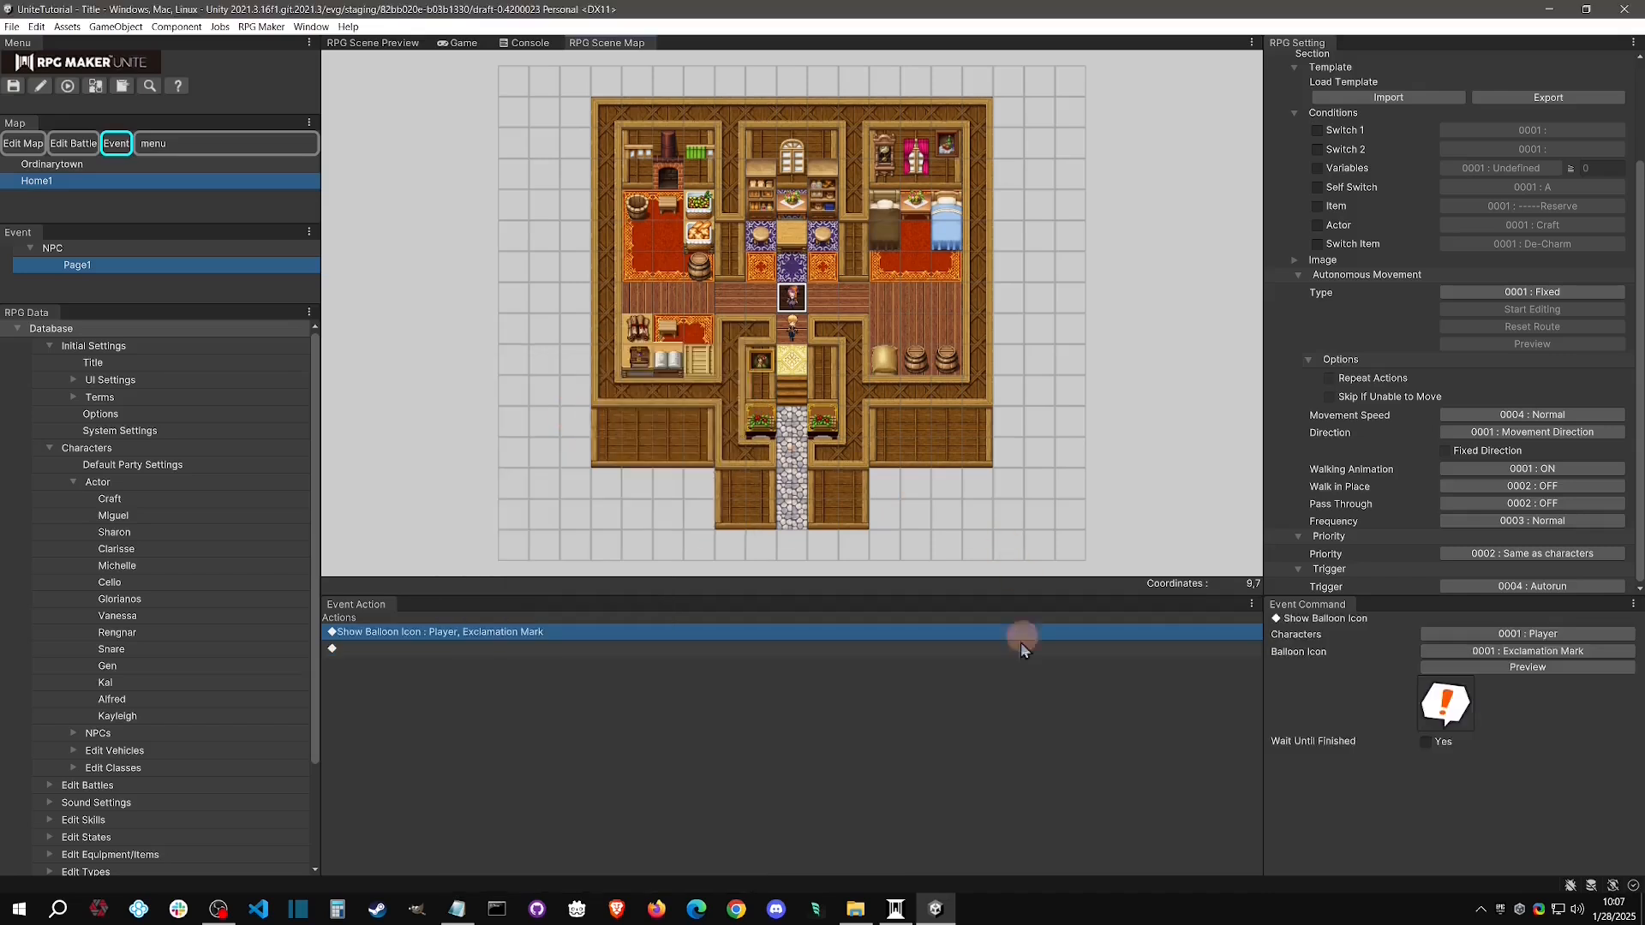
Set the balloon icon command's character to 0002 : This Event, preview the exclamation mark balloon, and return to the map
left_click(1552, 641)
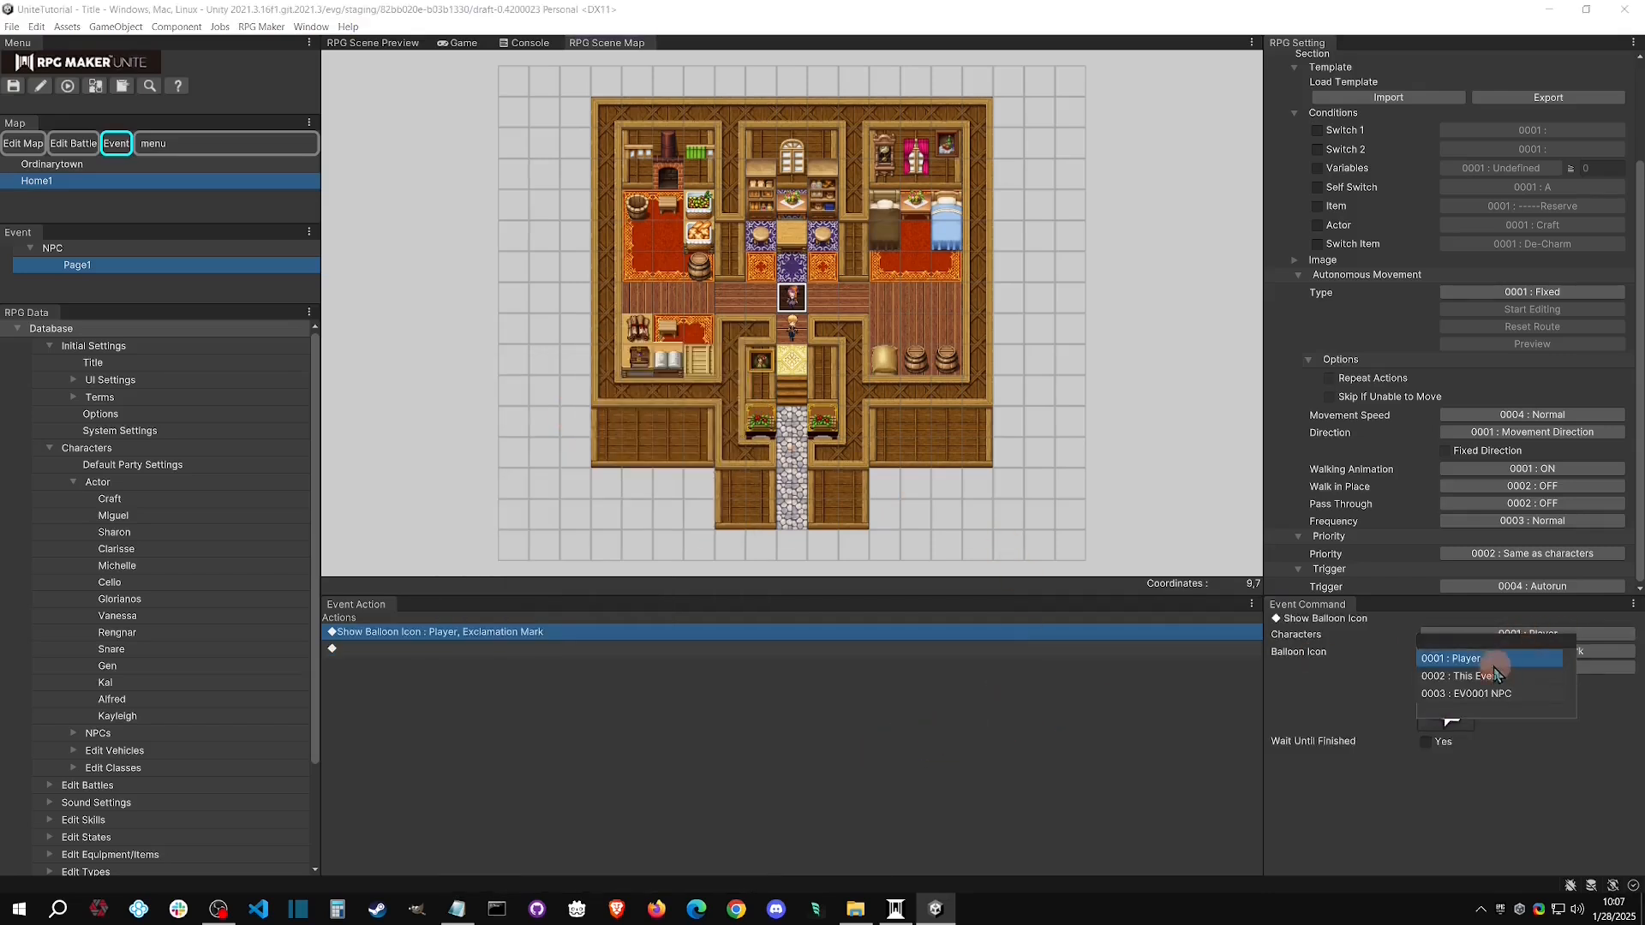
left_click(1495, 661)
left_click(1533, 644)
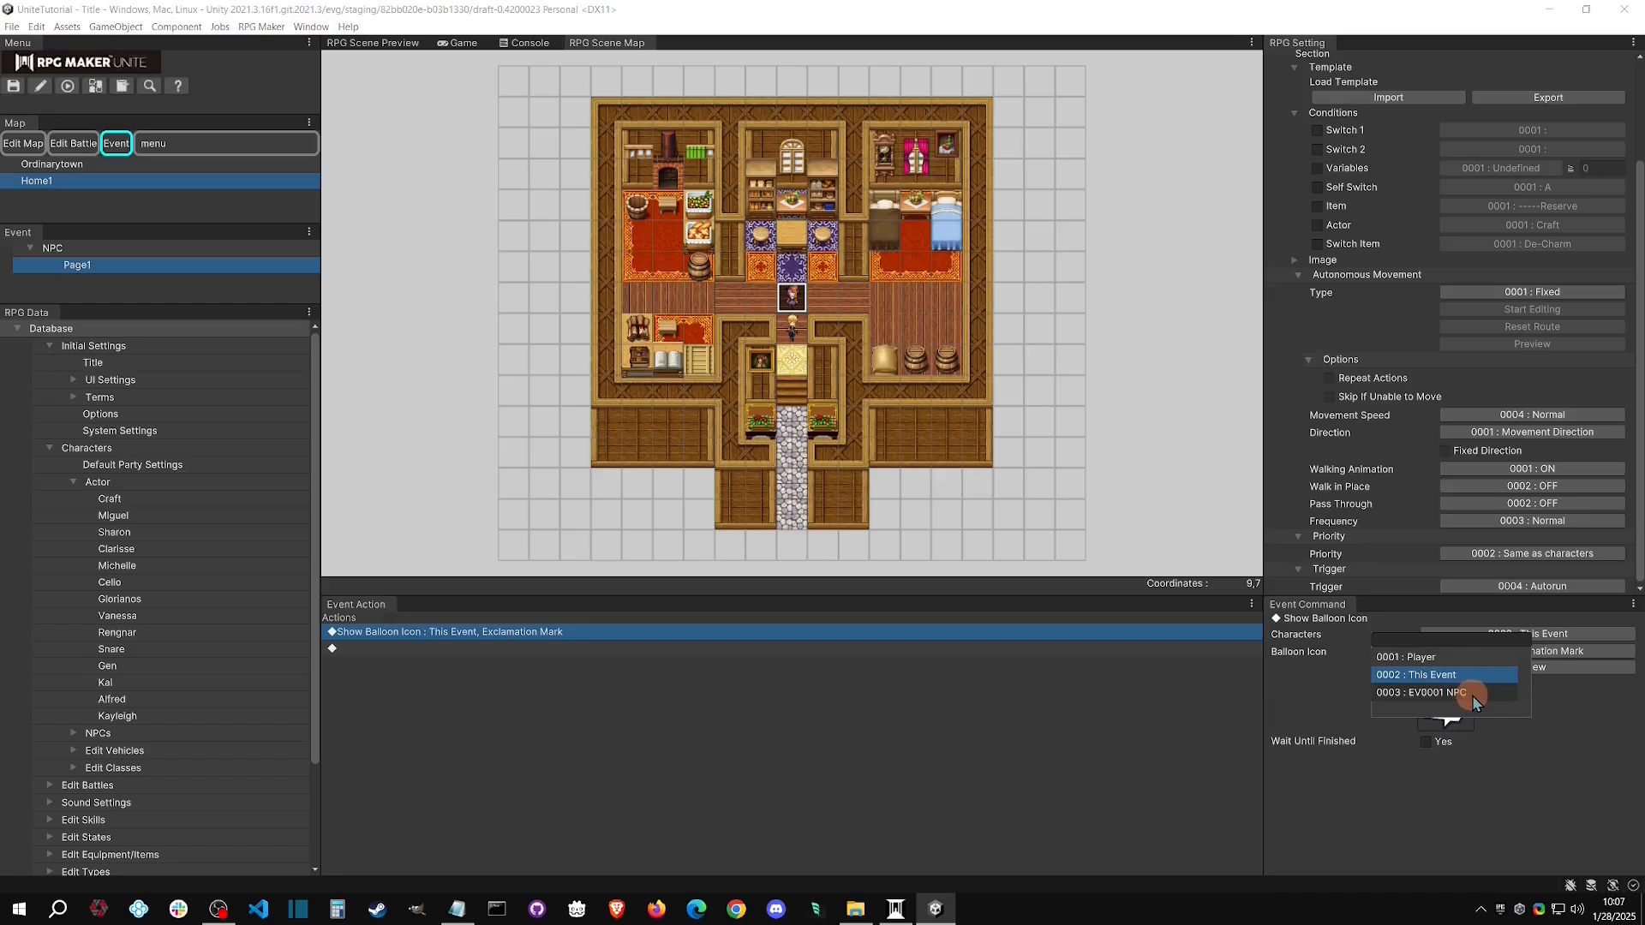
left_click(1459, 674)
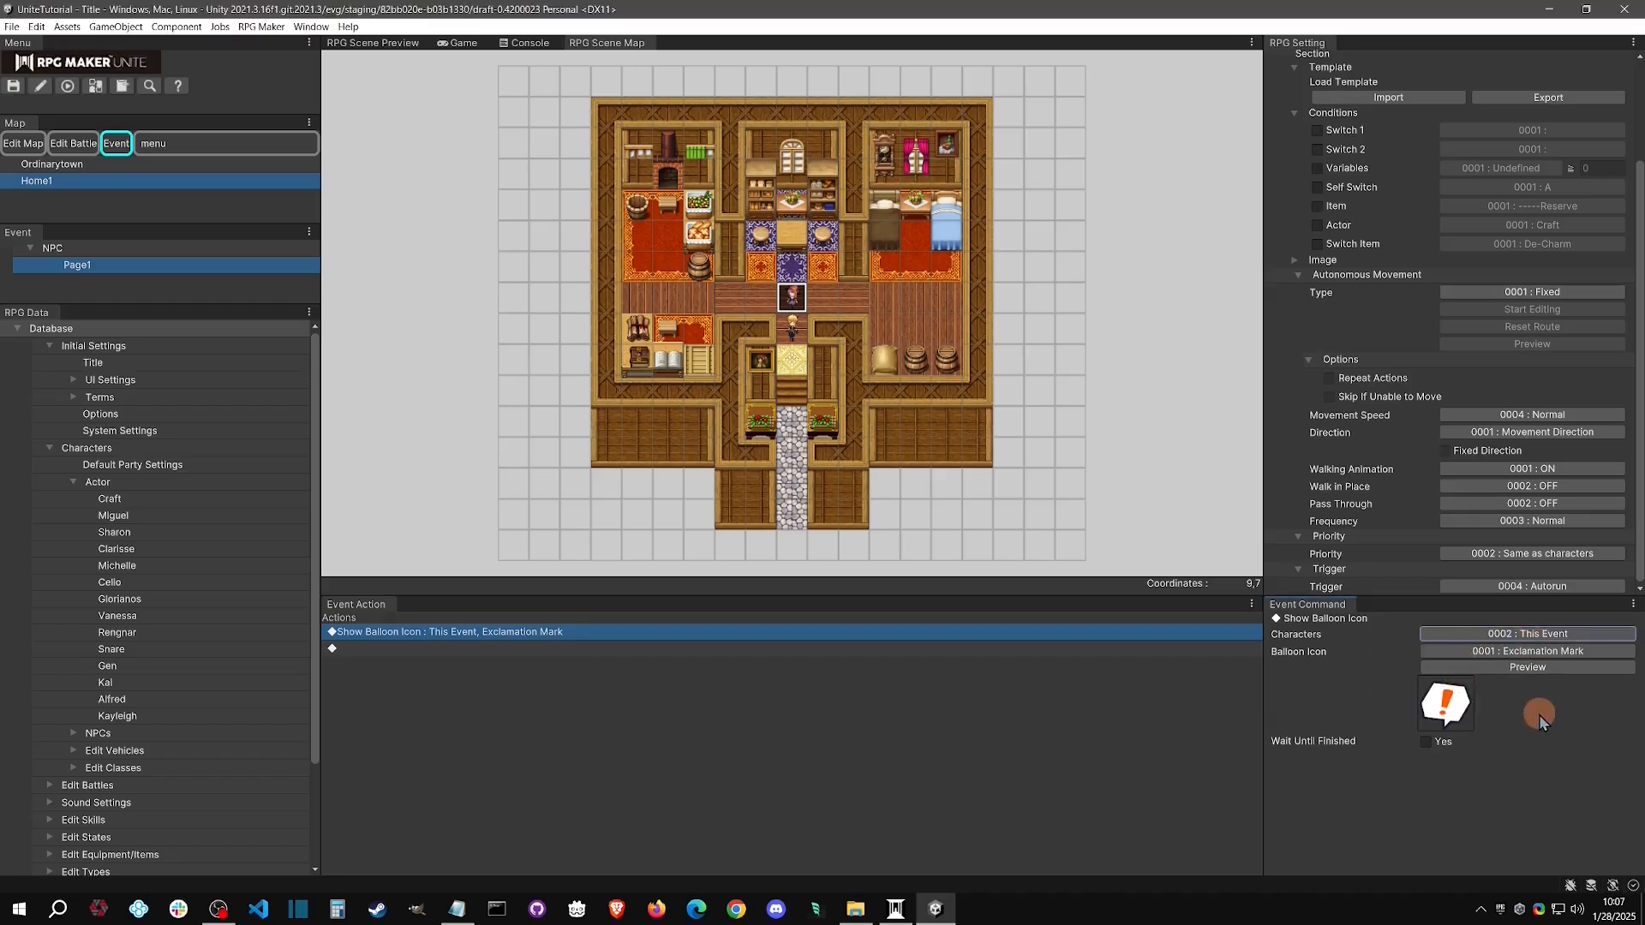
left_click(1526, 667)
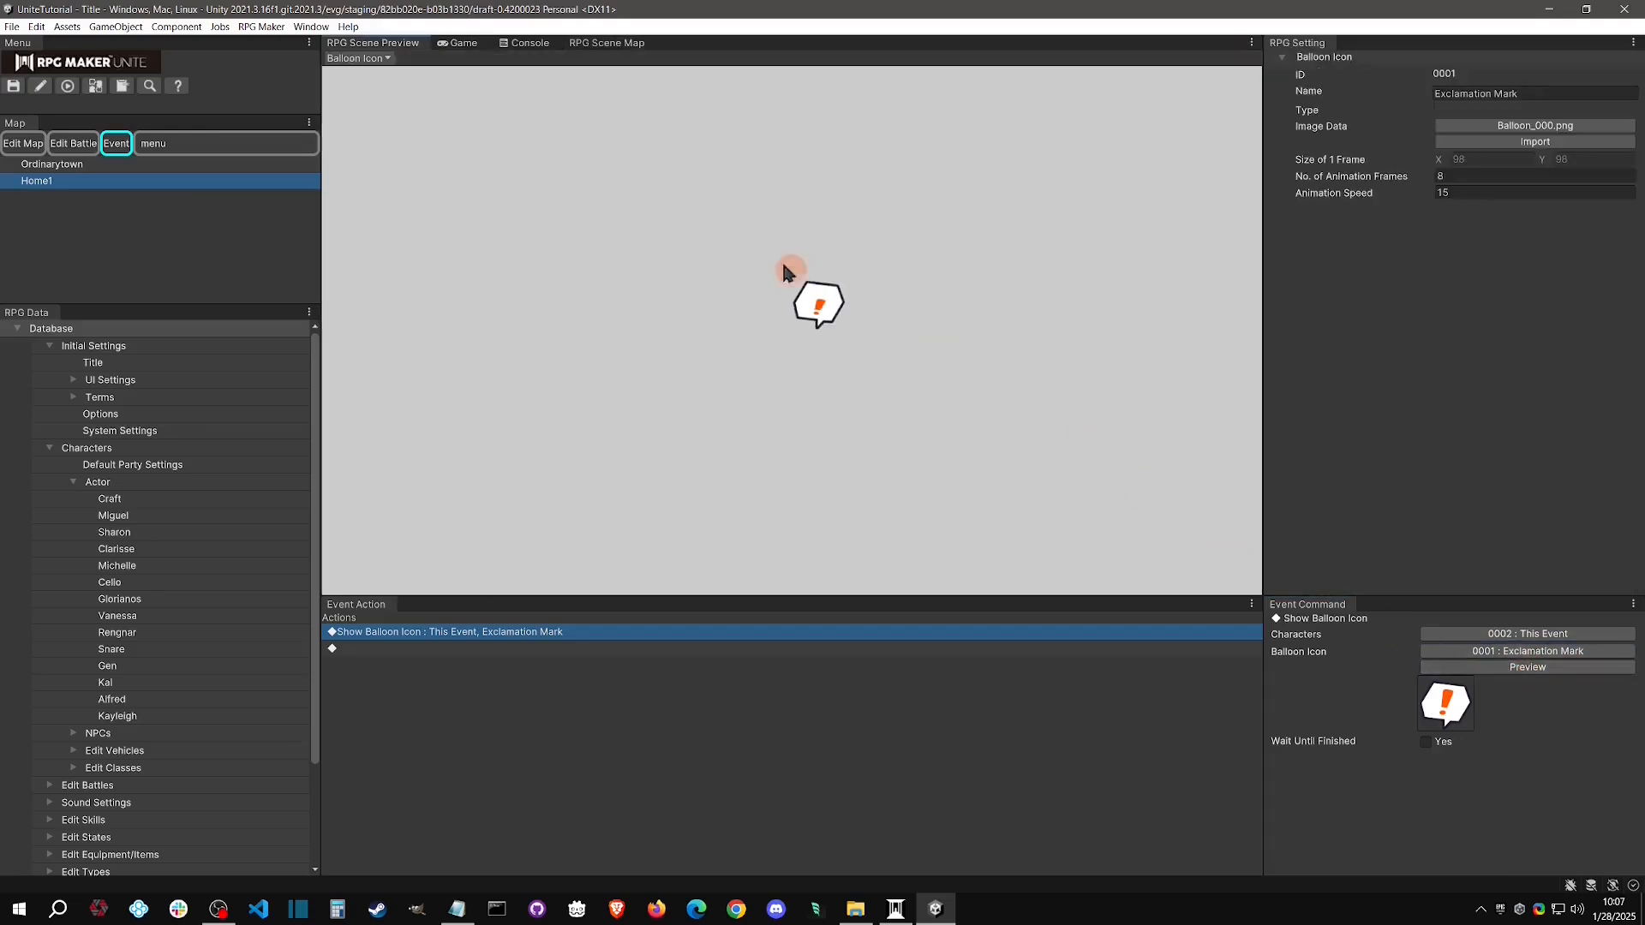
left_click(604, 43)
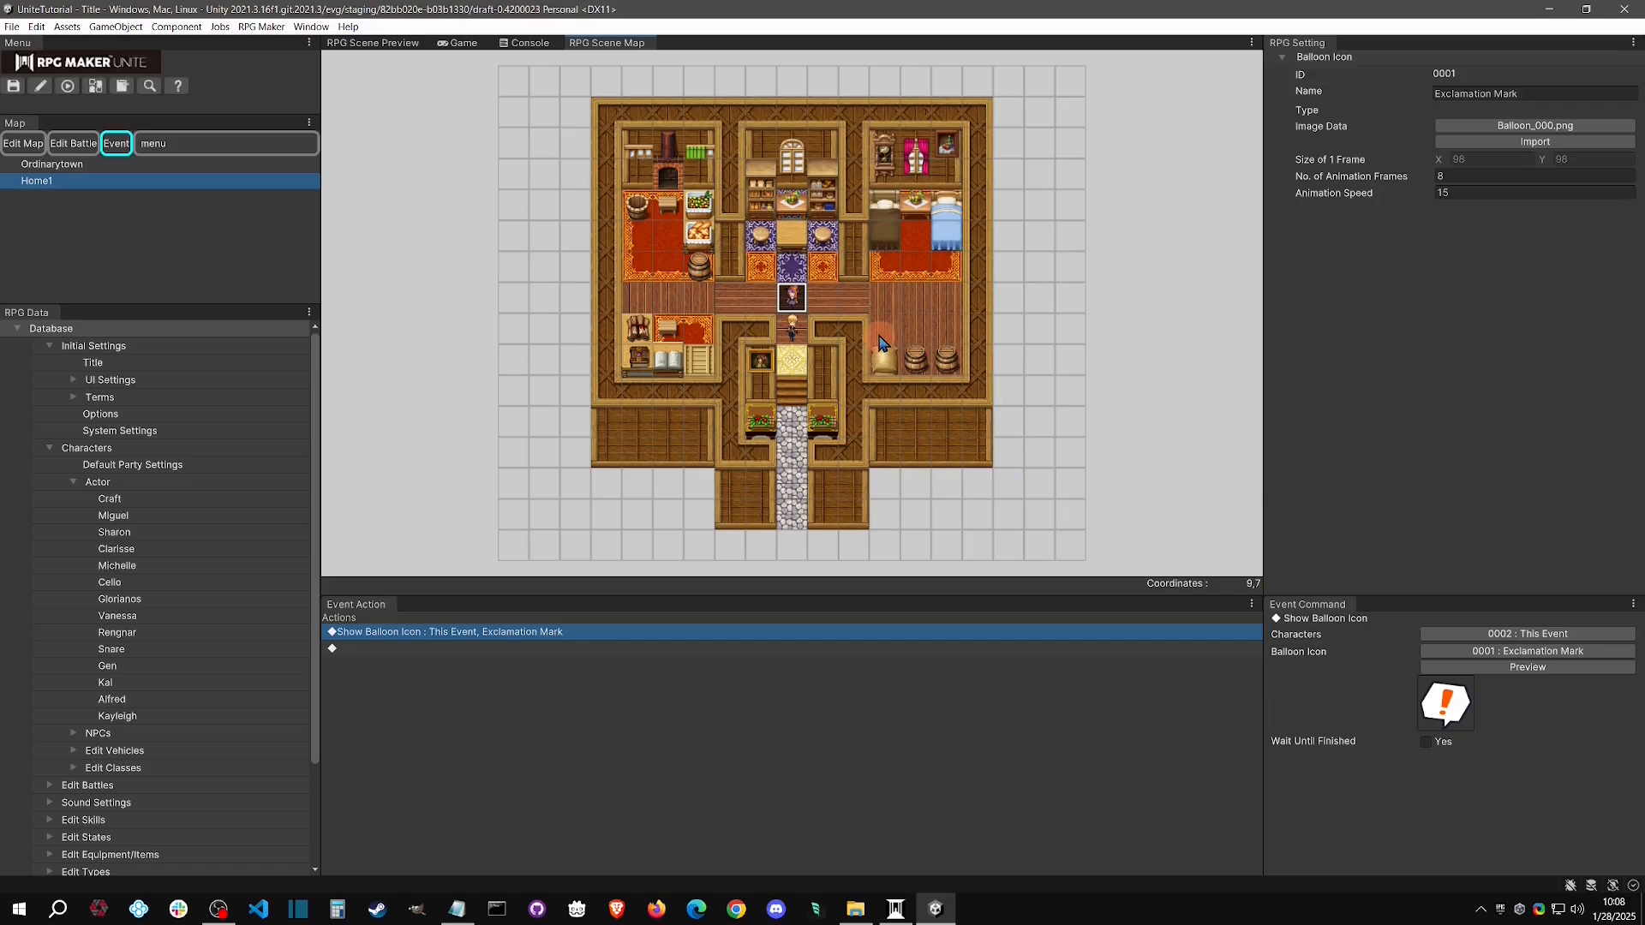
Playtest a new game to check the balloon icon with the autorun trigger, and stop the playtest
left_click(68, 86)
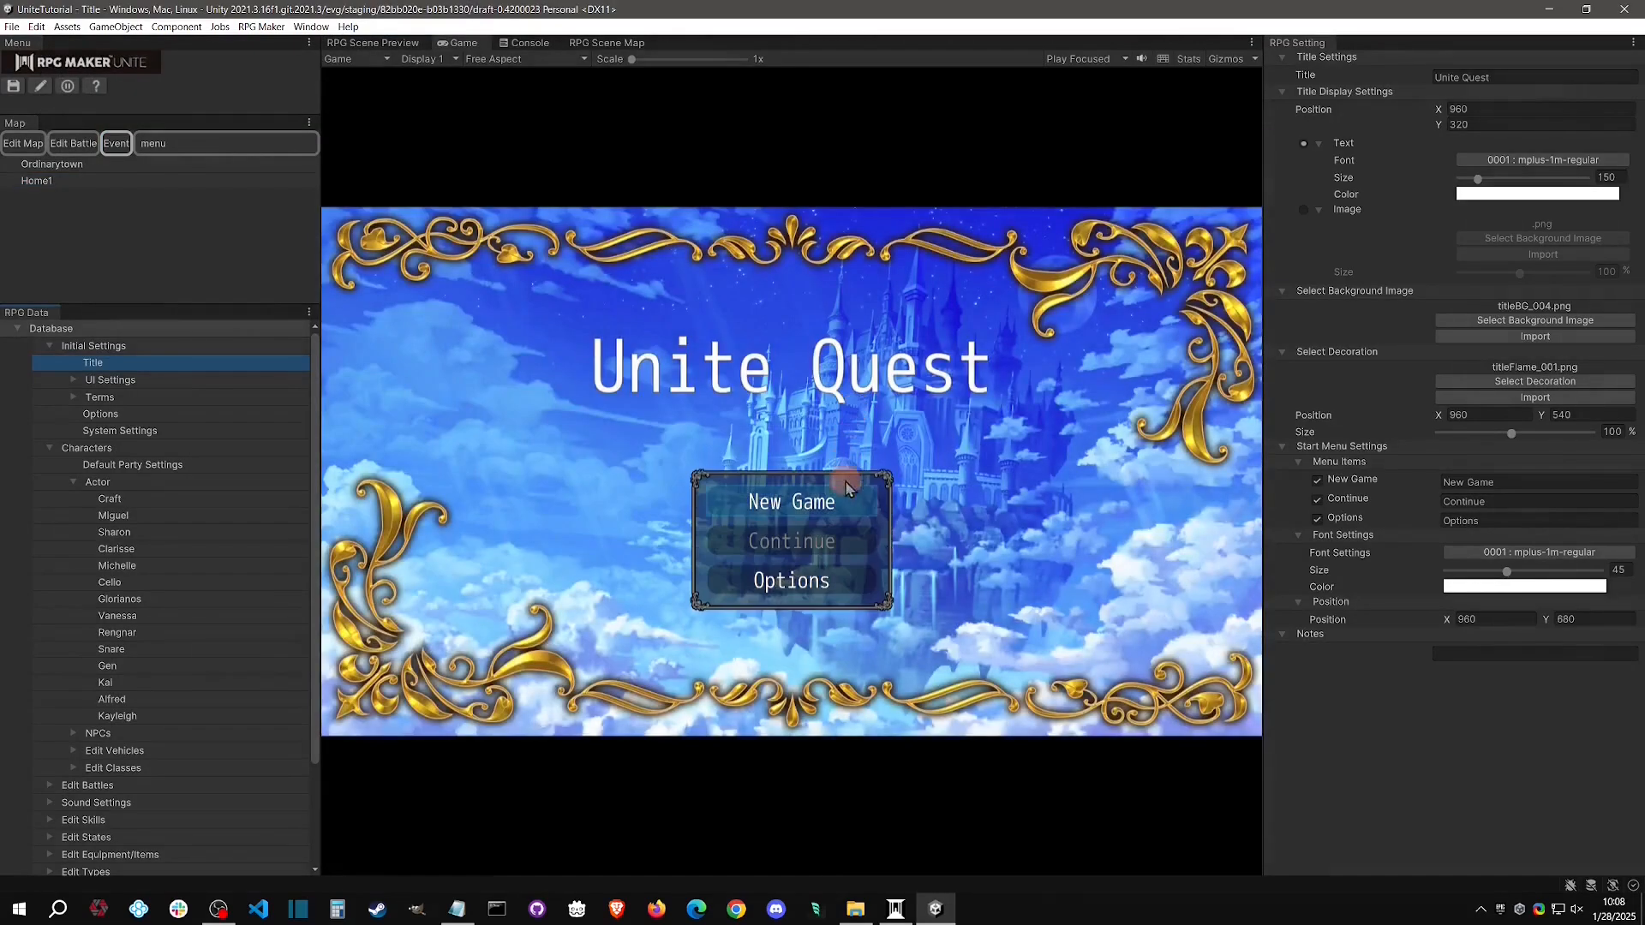
left_click(870, 499)
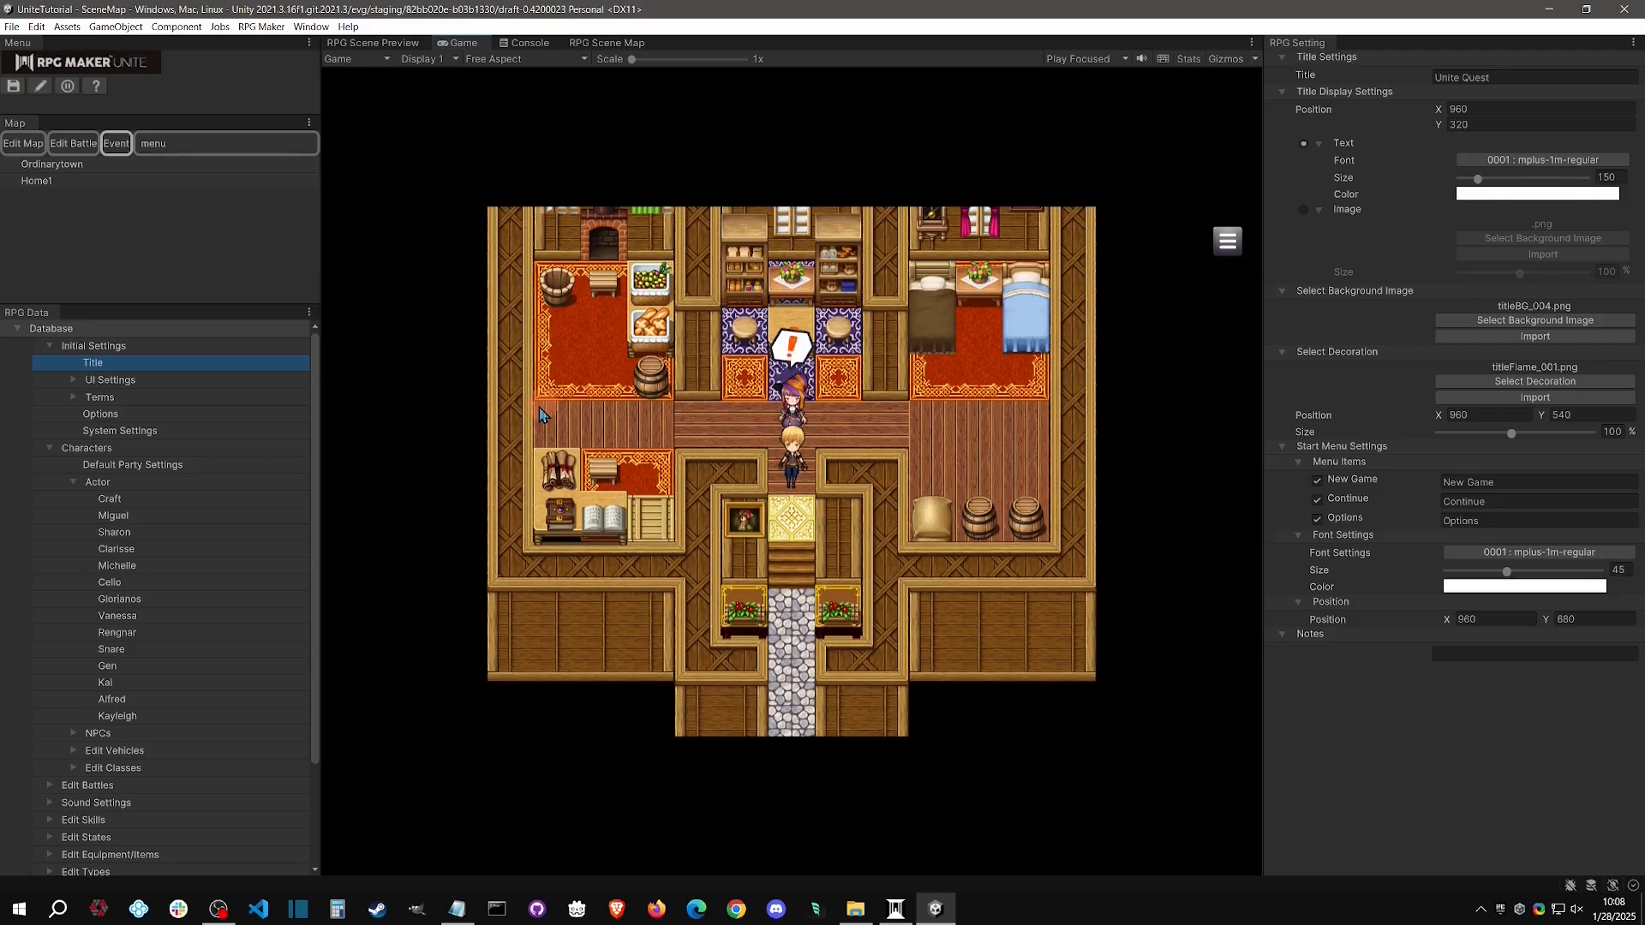
left_click(68, 85)
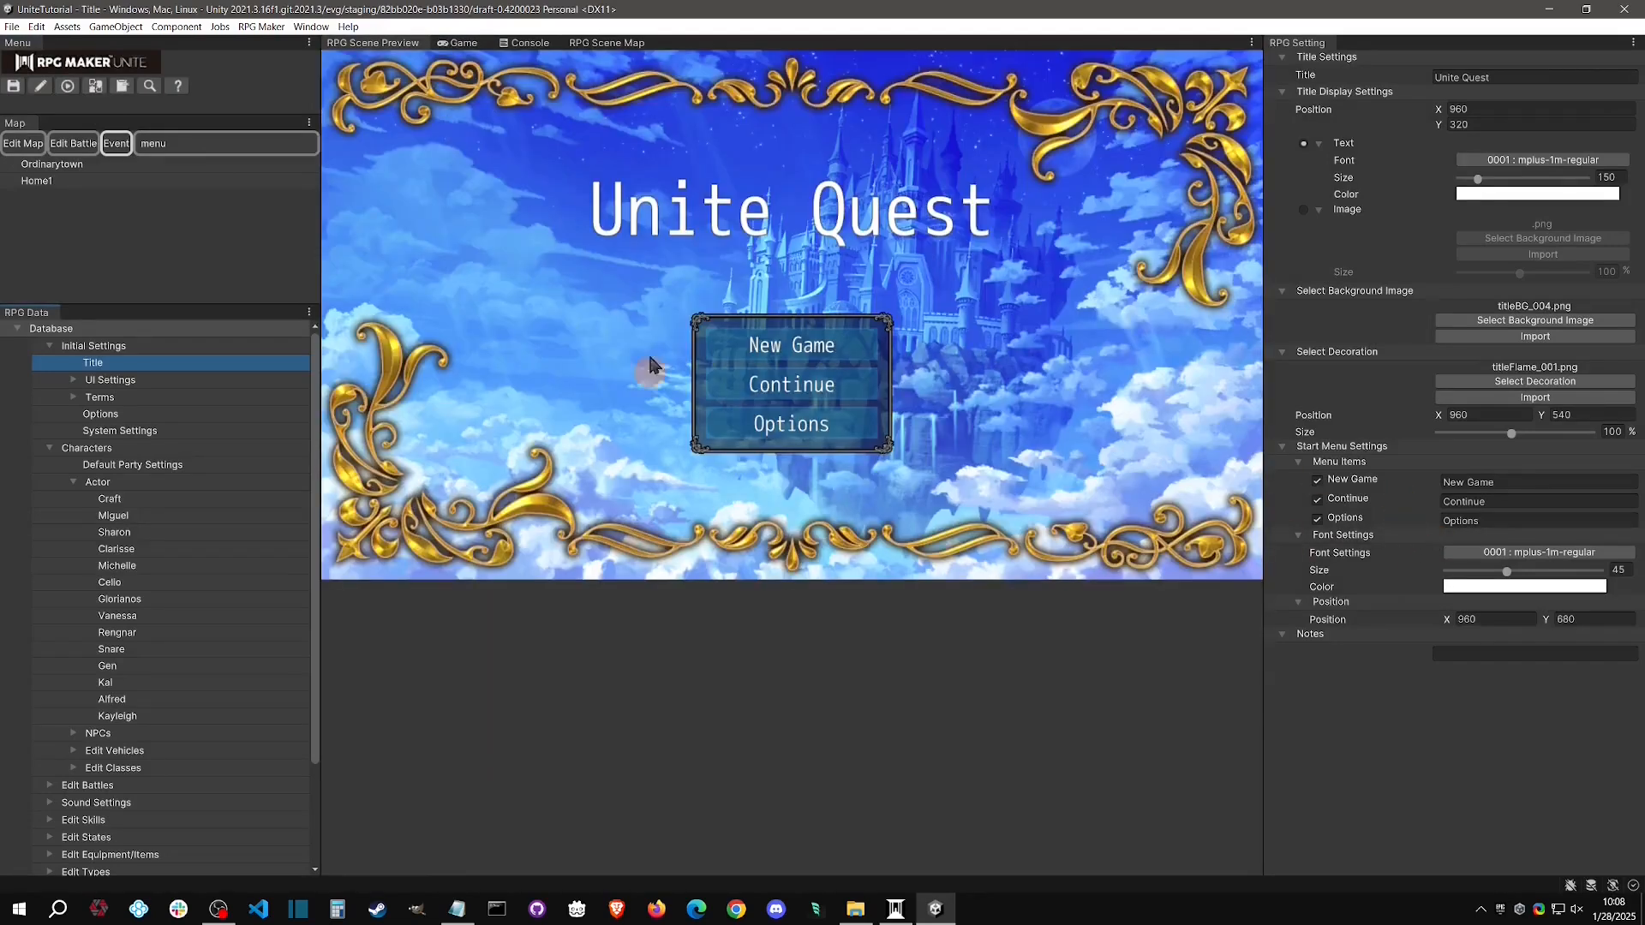
Change the trigger of the NPC event's Page1 on Home1 to 0005 : Parallel Process
left_click(45, 180)
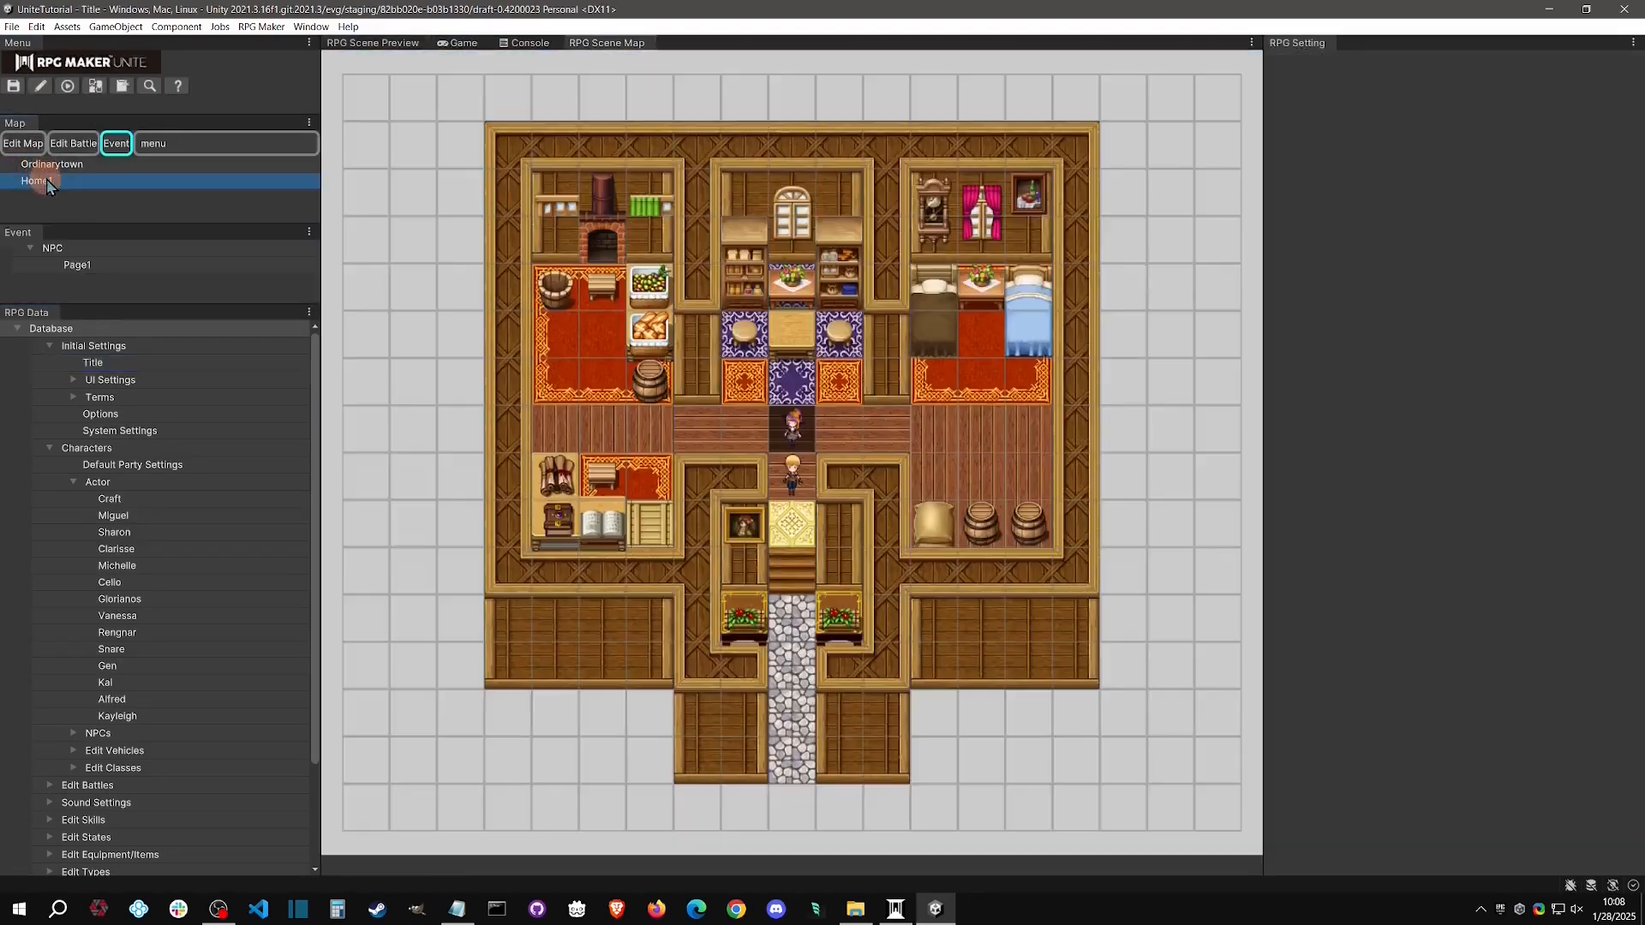
left_click(74, 265)
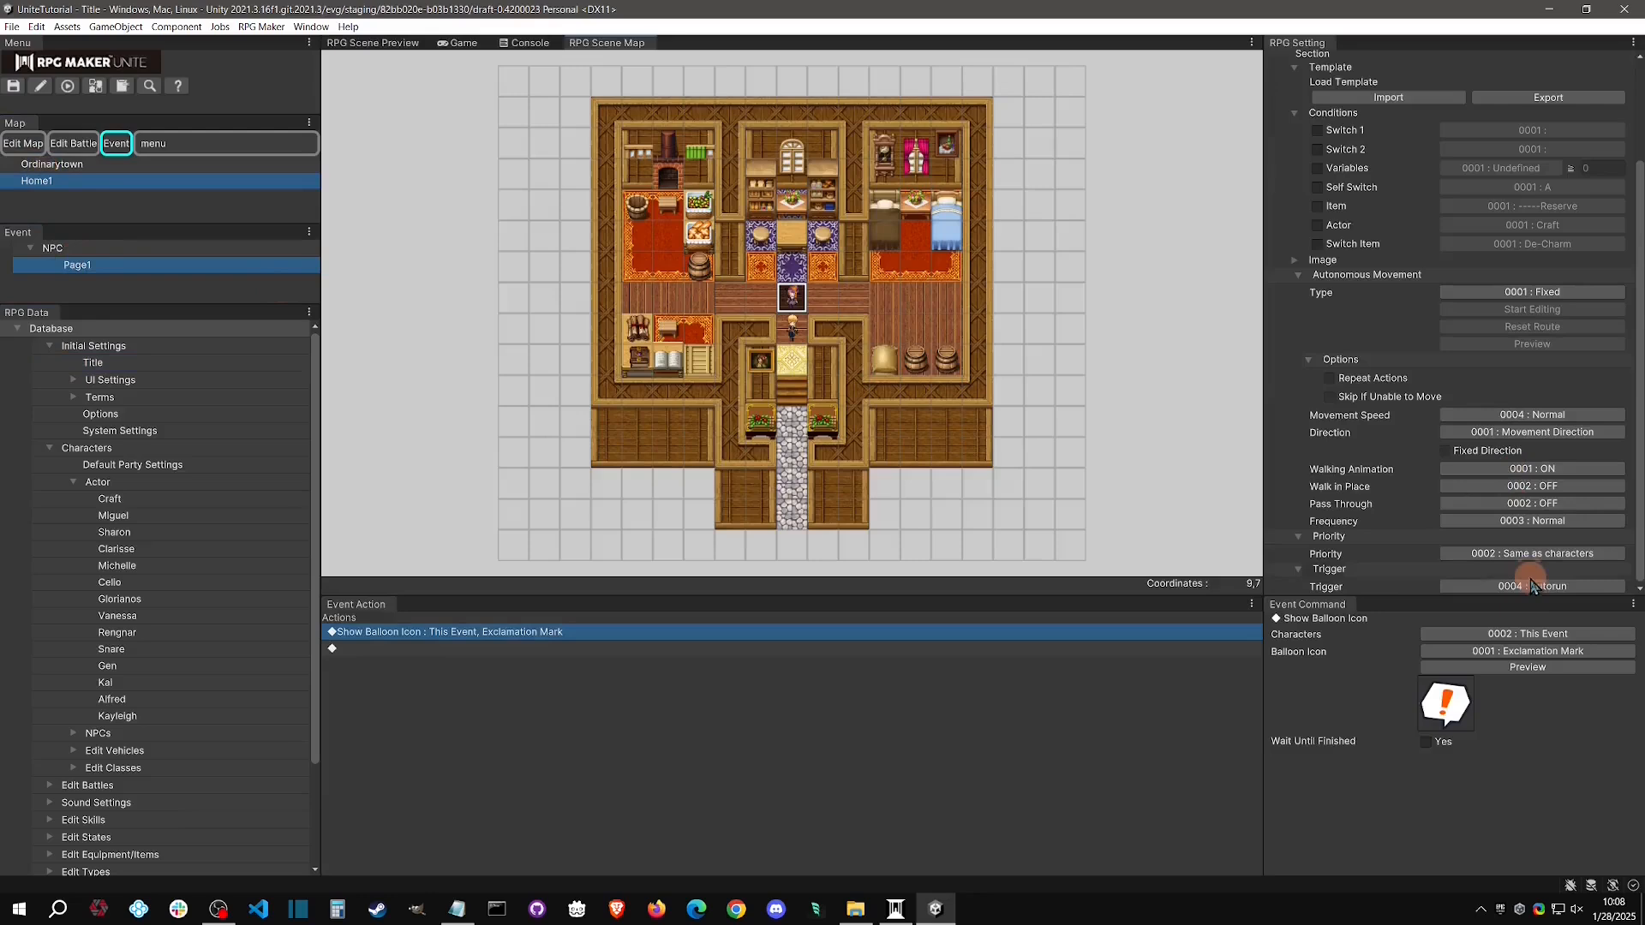
left_click(1532, 586)
left_click(1485, 684)
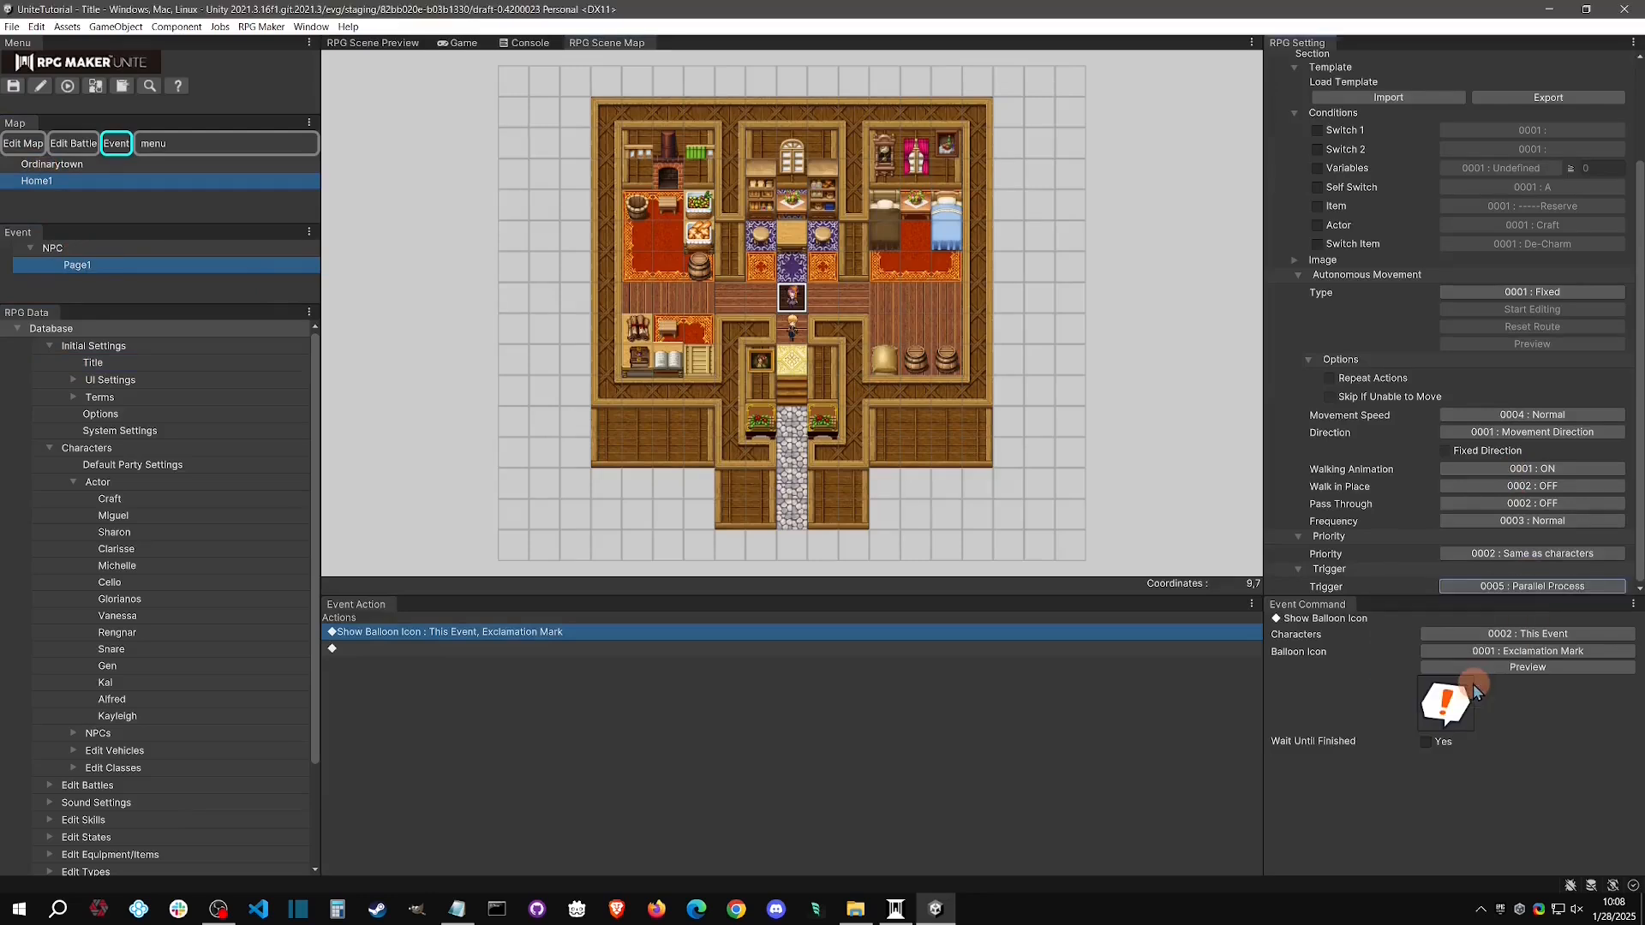
left_click(1534, 586)
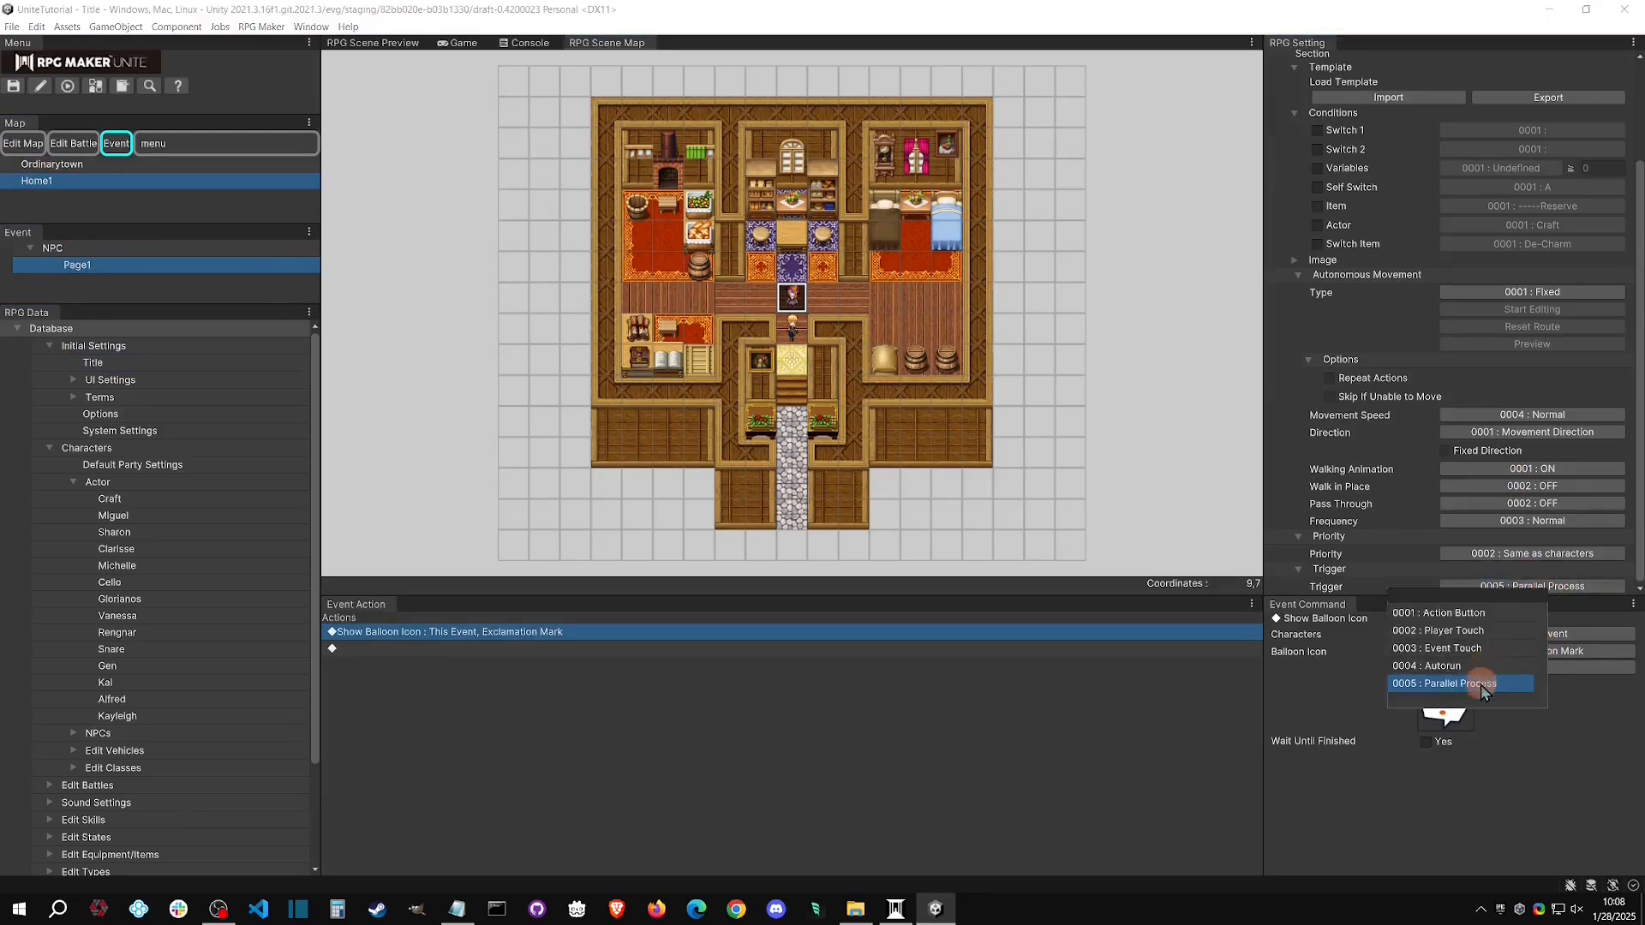
left_click(1508, 705)
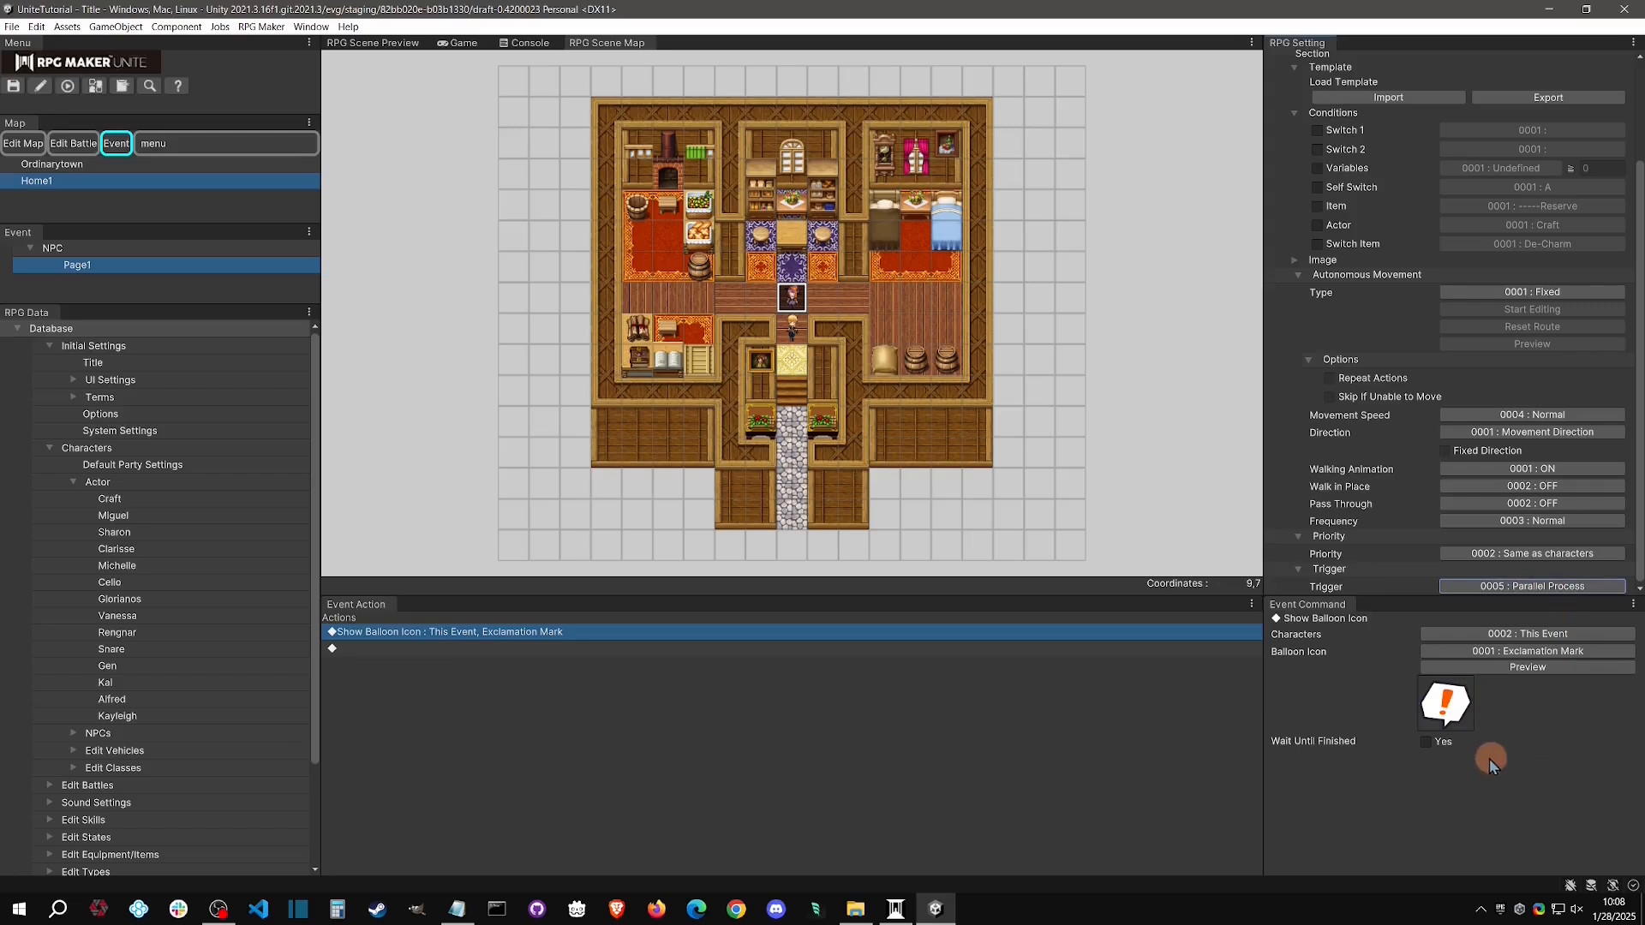
left_click(1458, 758)
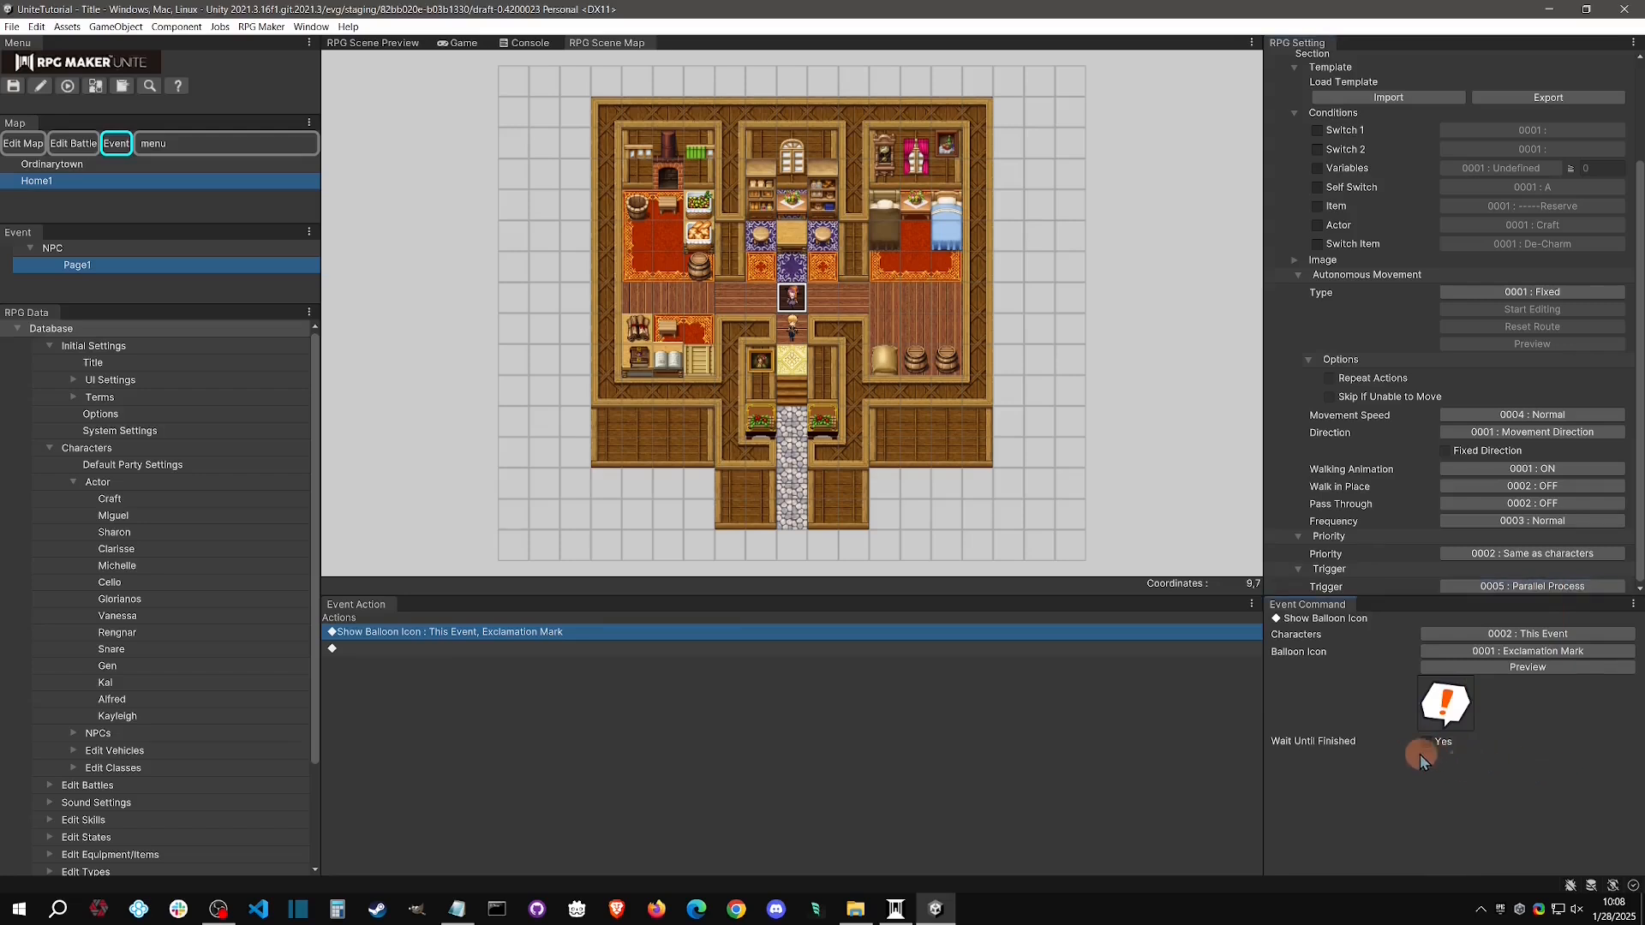
Playtest a new game, turn the hero up toward the NPC while the parallel event runs, and stop the playtest
left_click(72, 89)
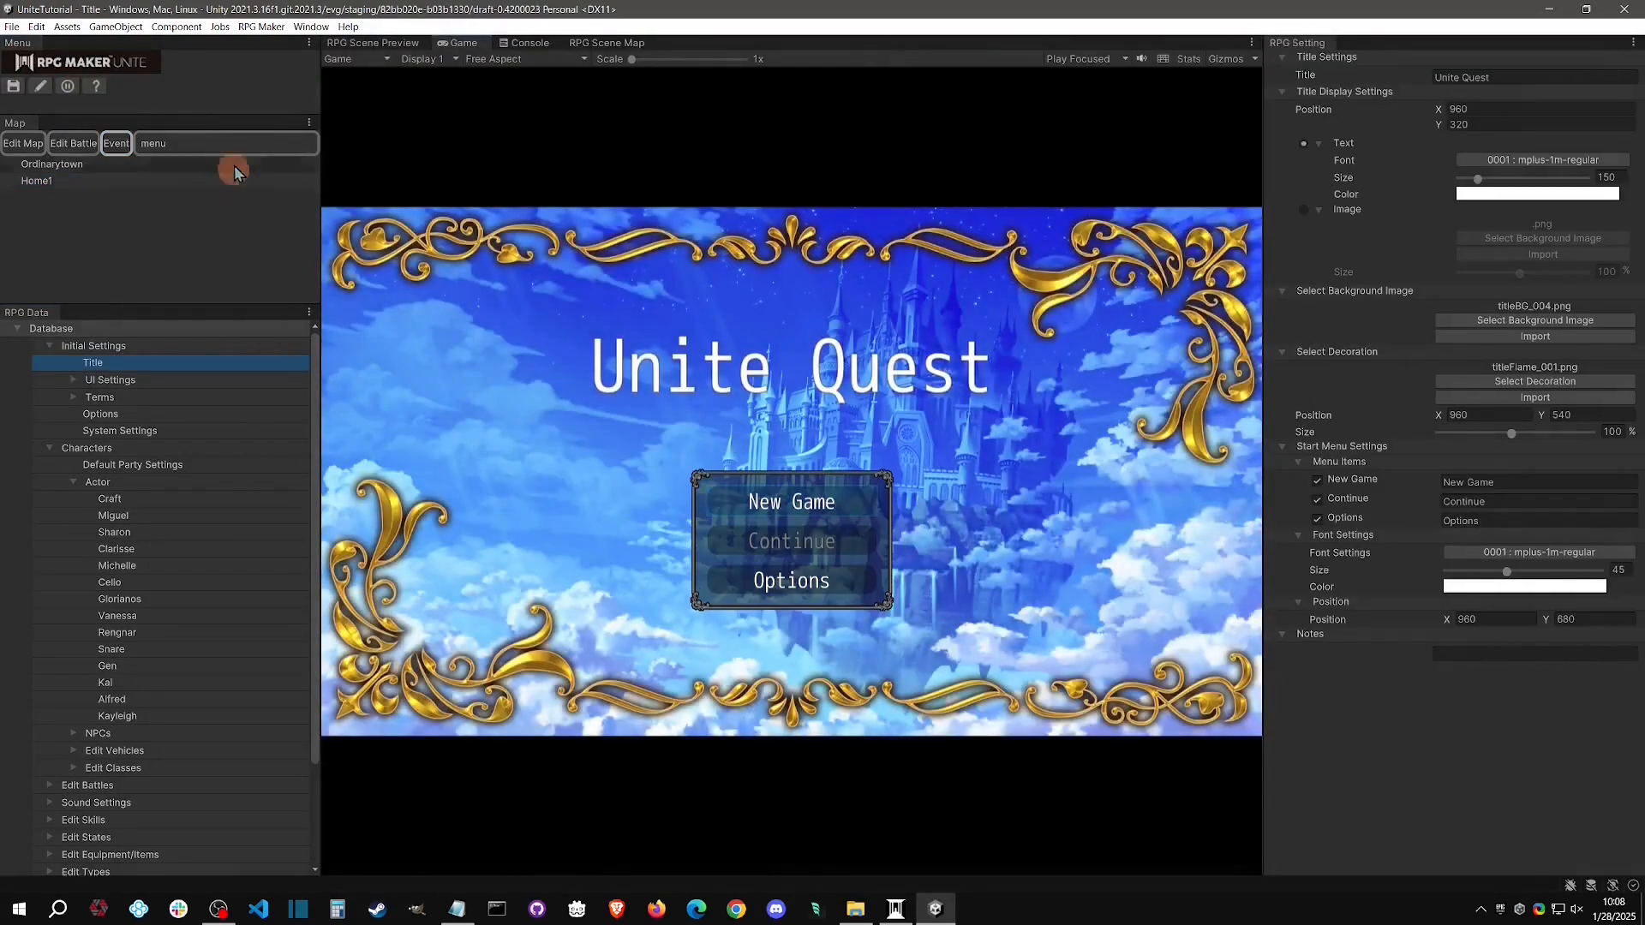
left_click(810, 523)
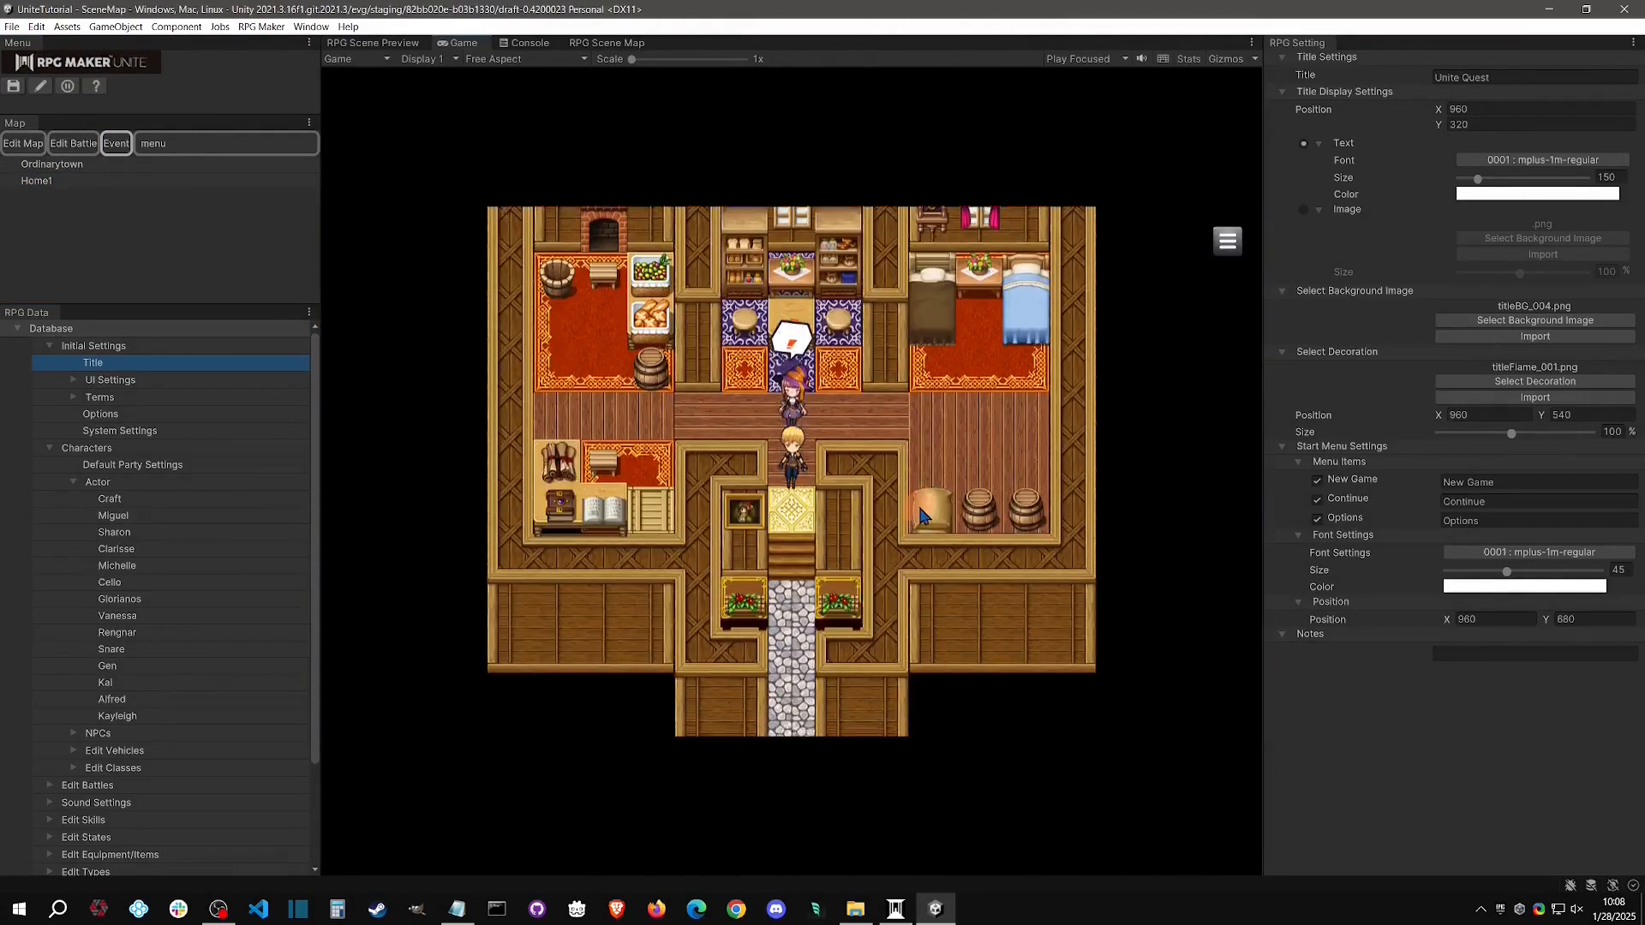
key("Up")
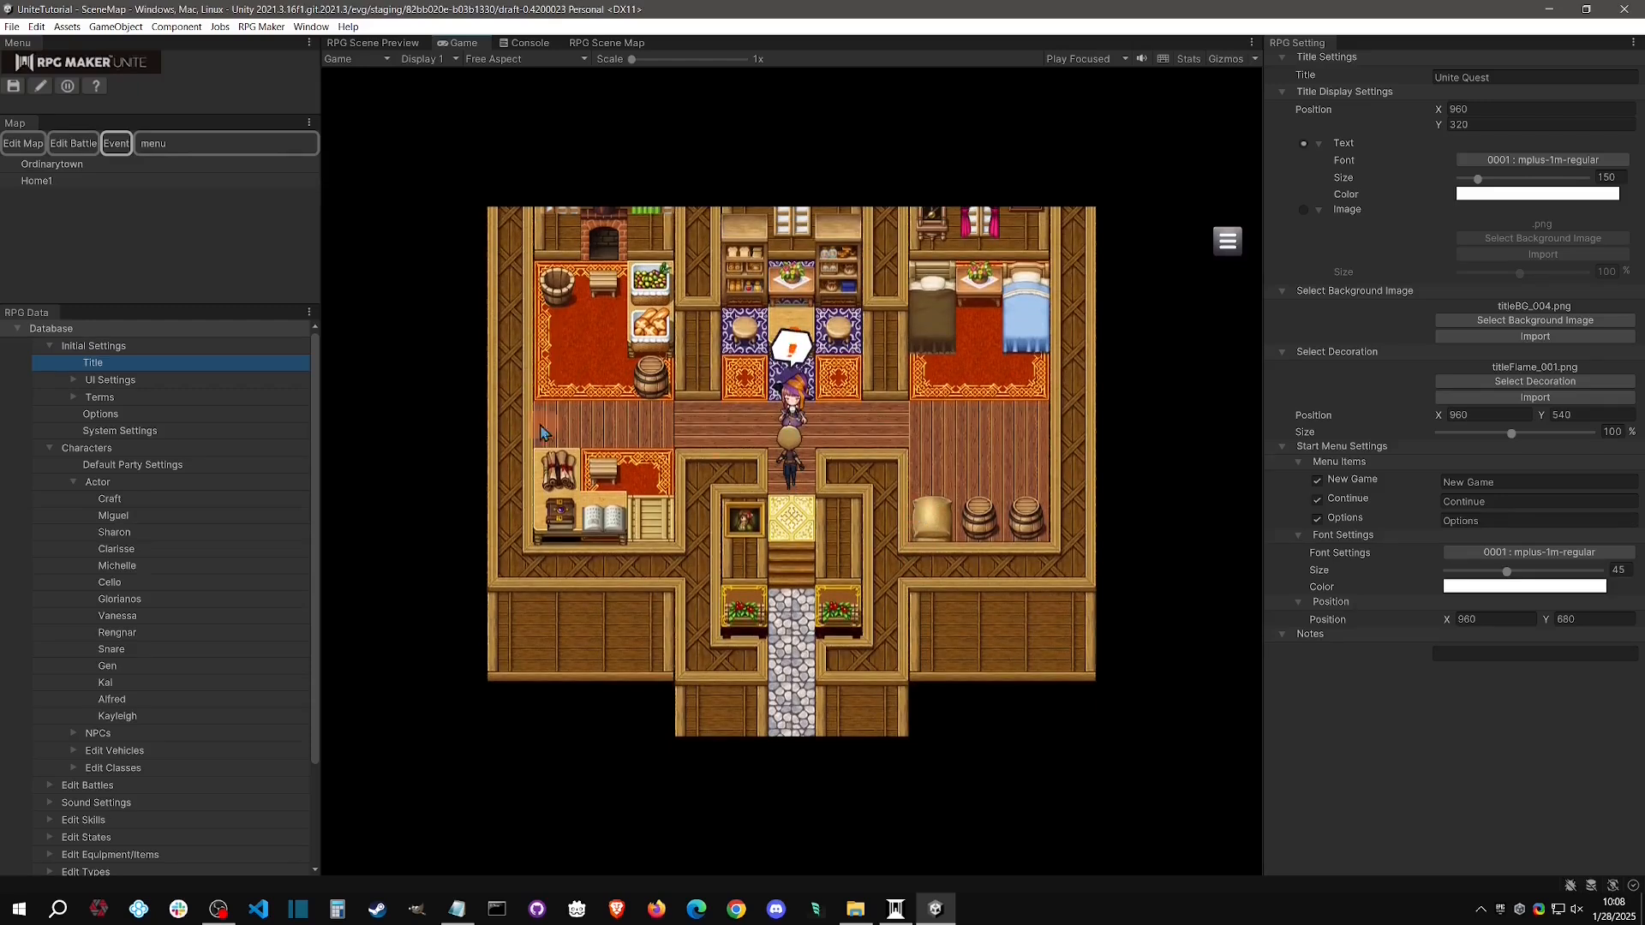
left_click(68, 86)
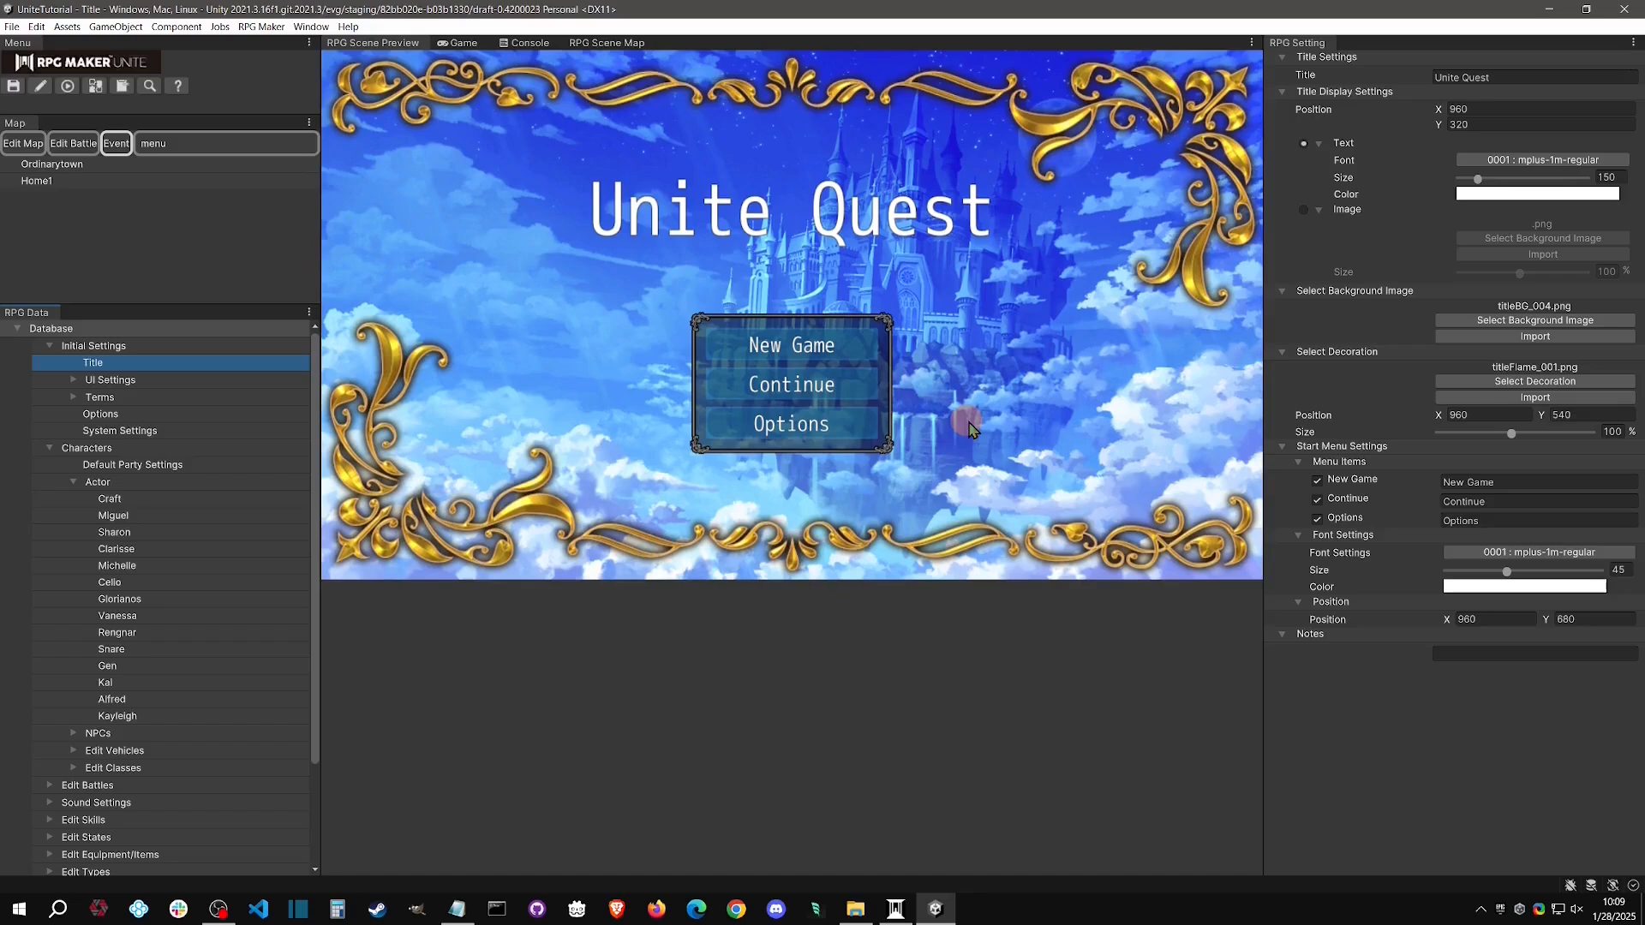
Reopen the NPC event's Page1 on Home1 and set its trigger to 0001 : Action Button
left_click(117, 182)
left_click(95, 264)
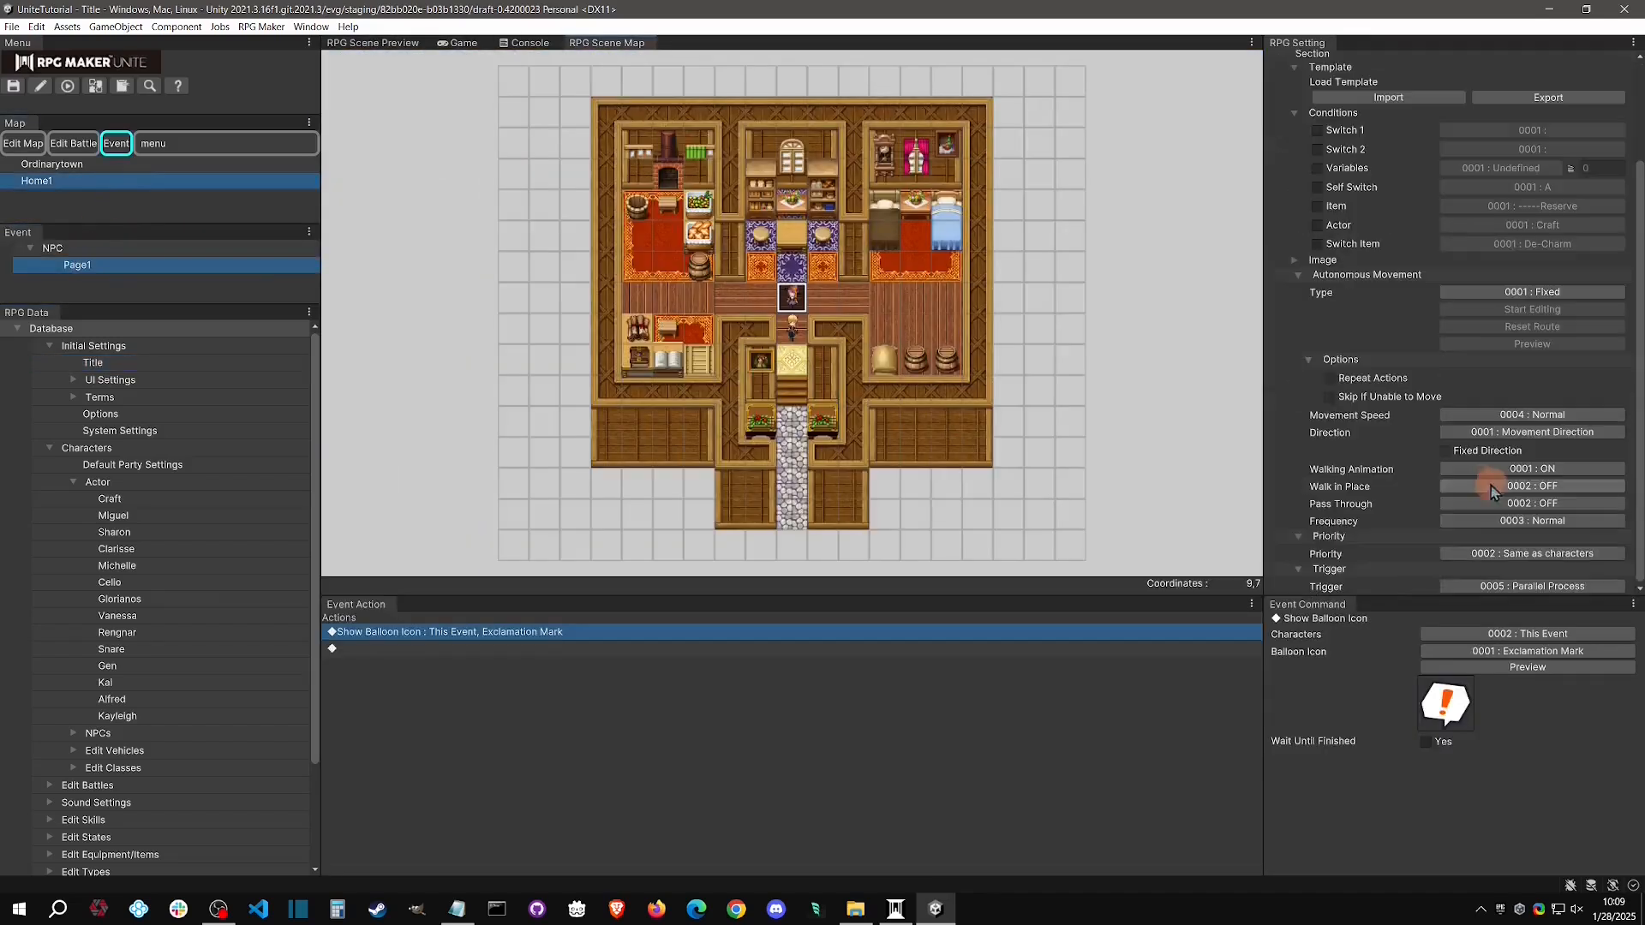
left_click(1538, 590)
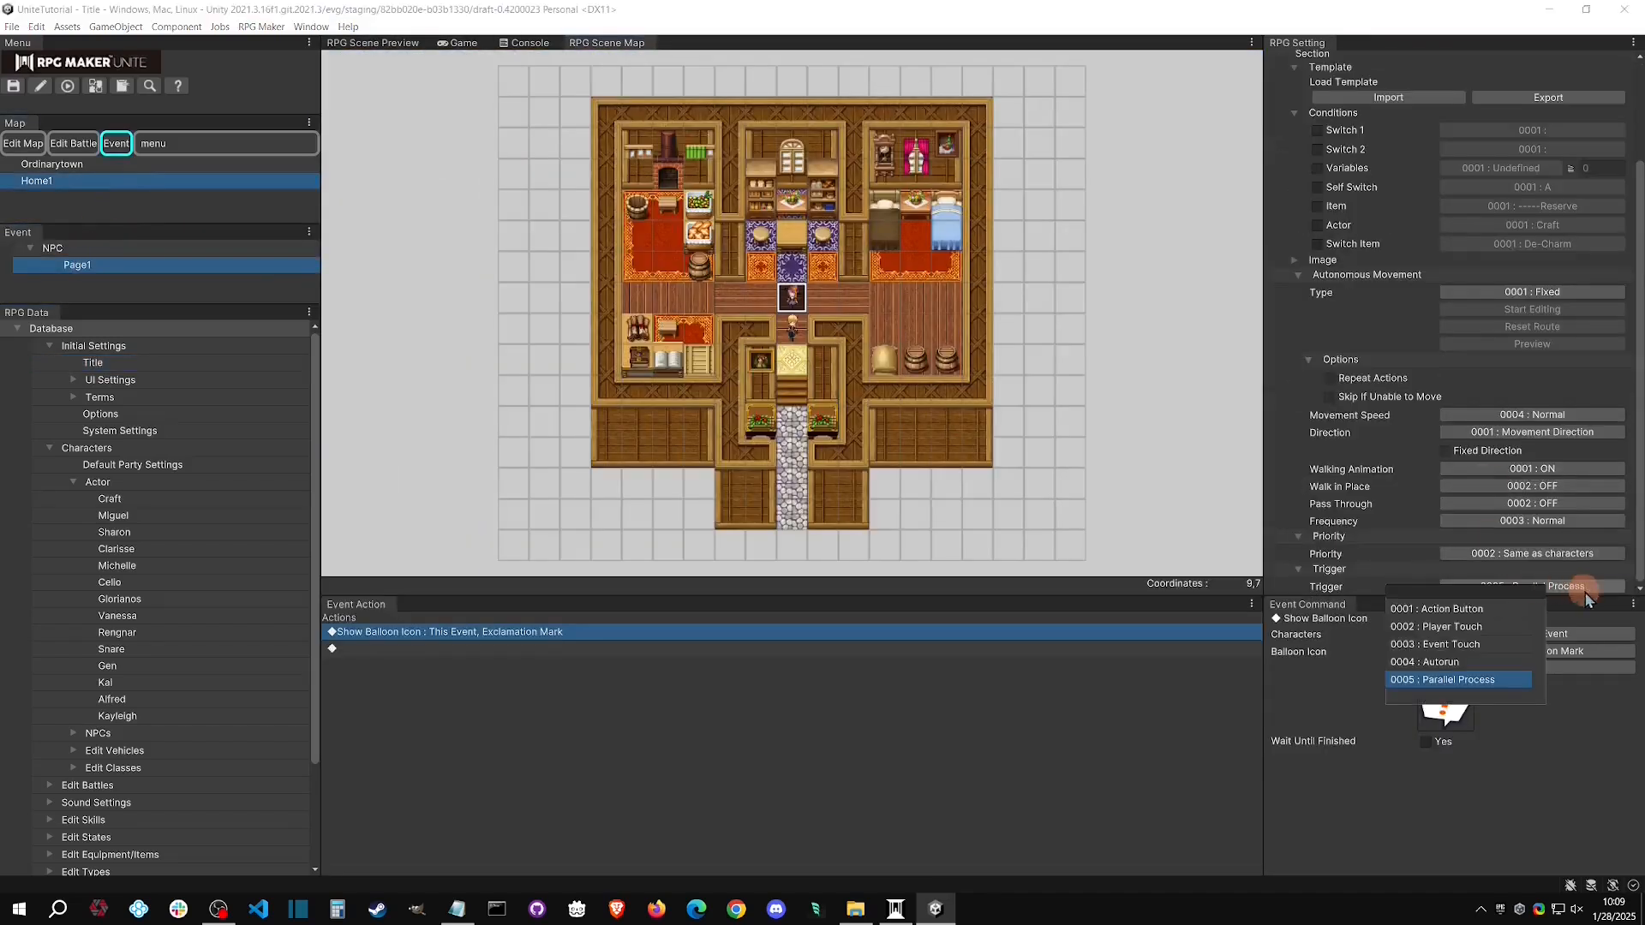
left_click(1483, 609)
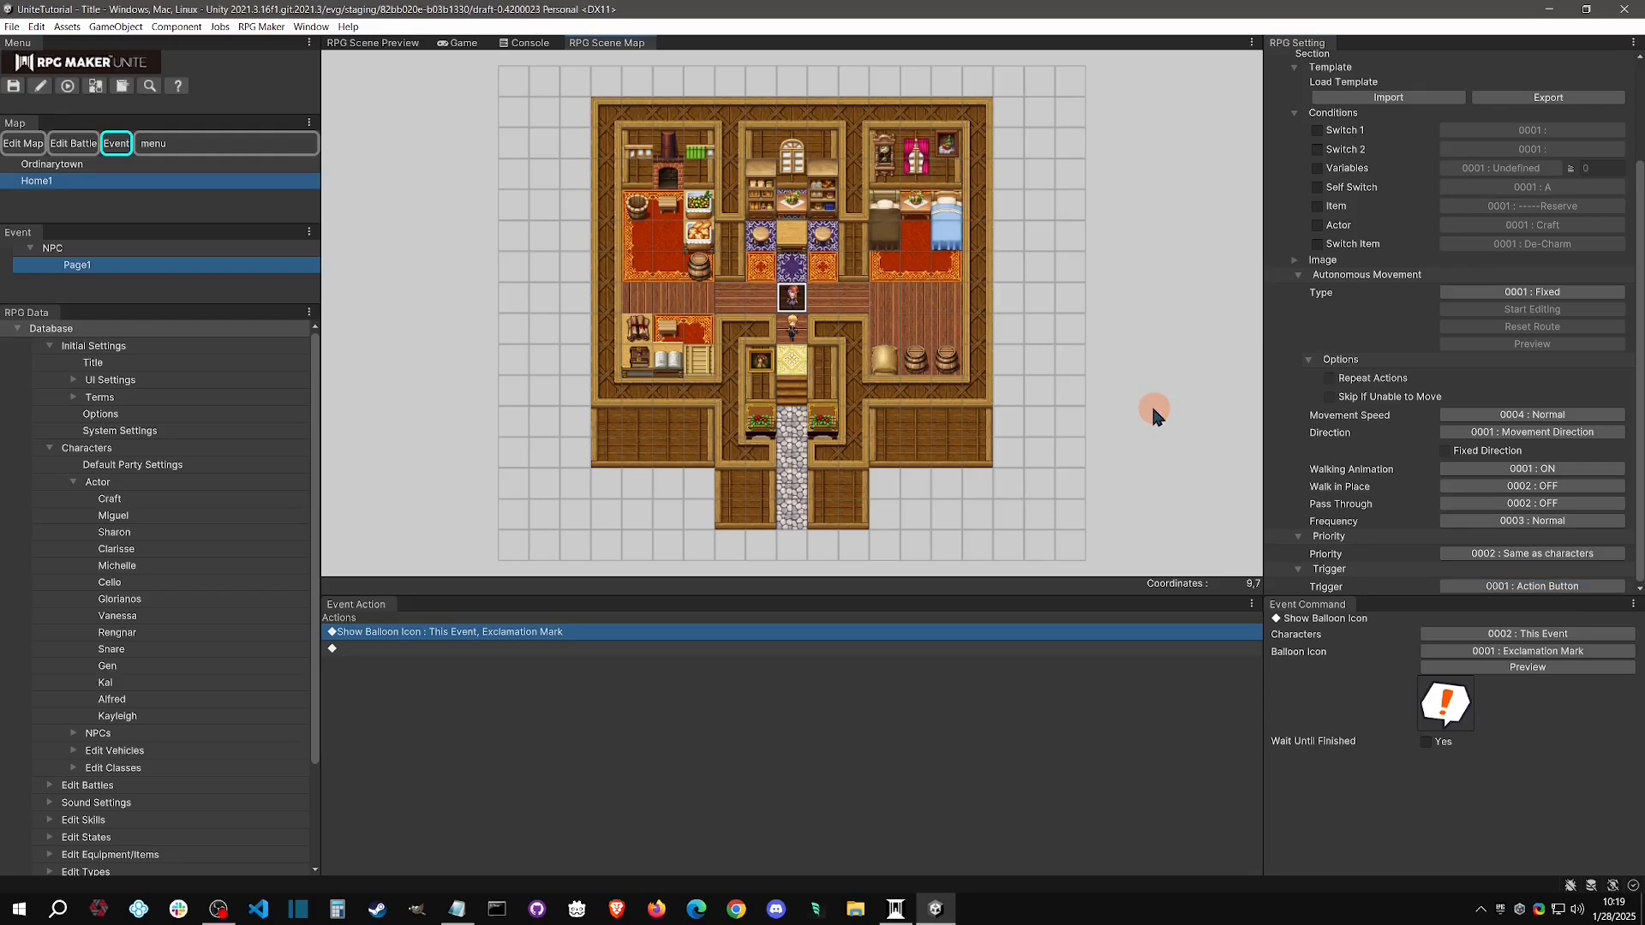
Set the NPC event's autonomous movement type to 0004 : Custom and start editing its route
left_click(1586, 294)
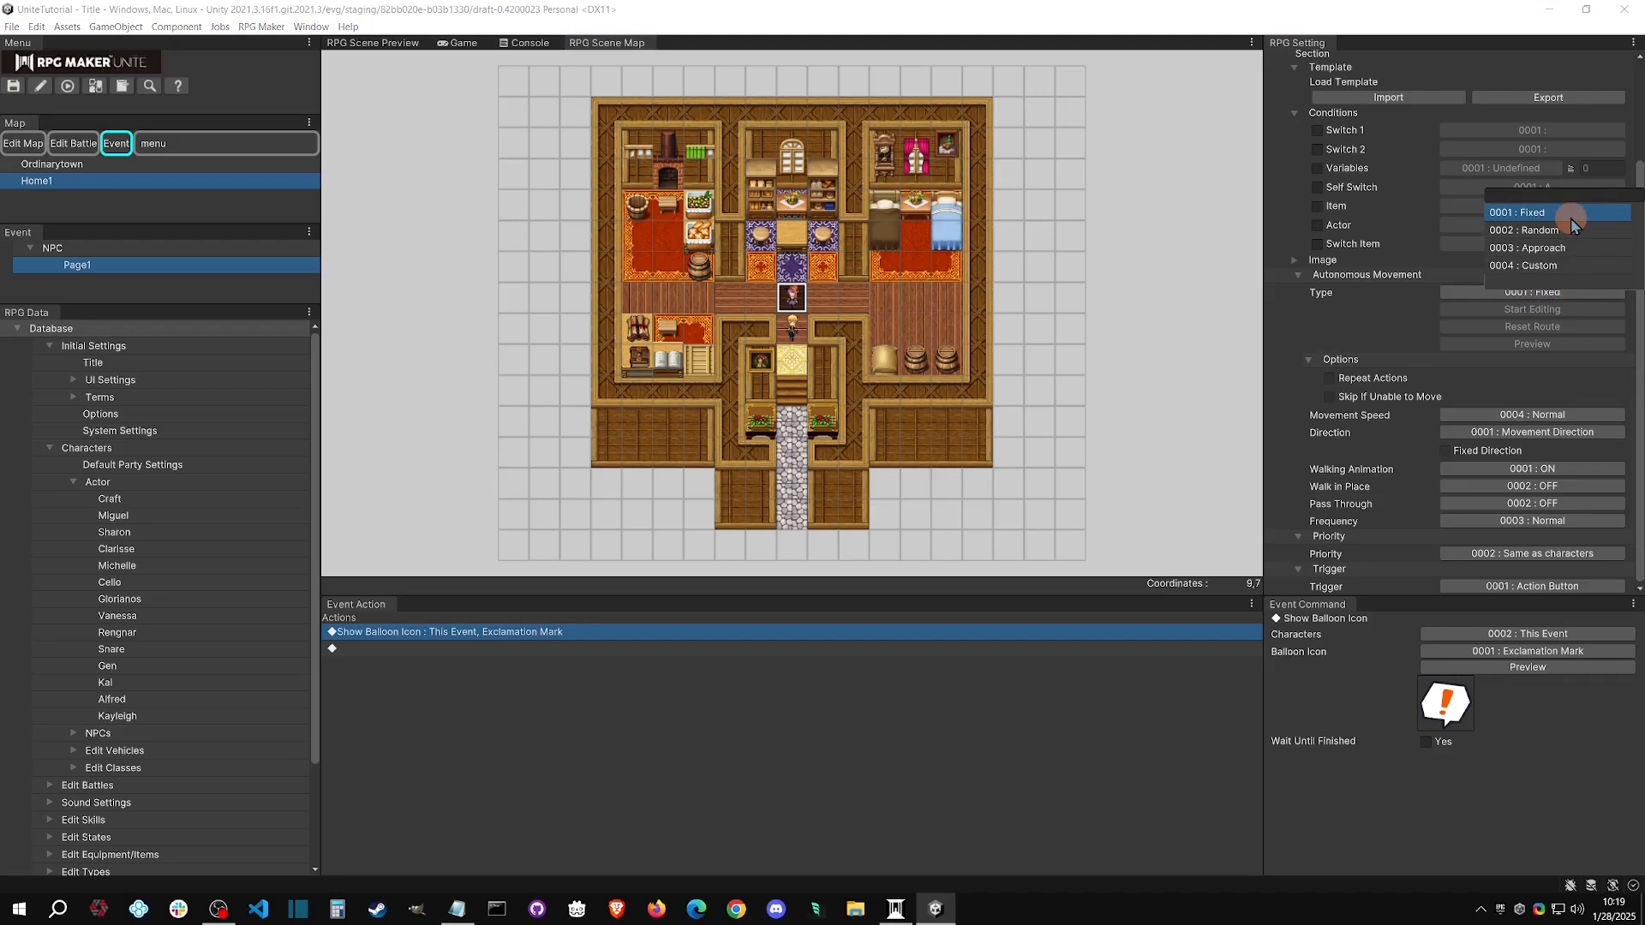
left_click(1587, 267)
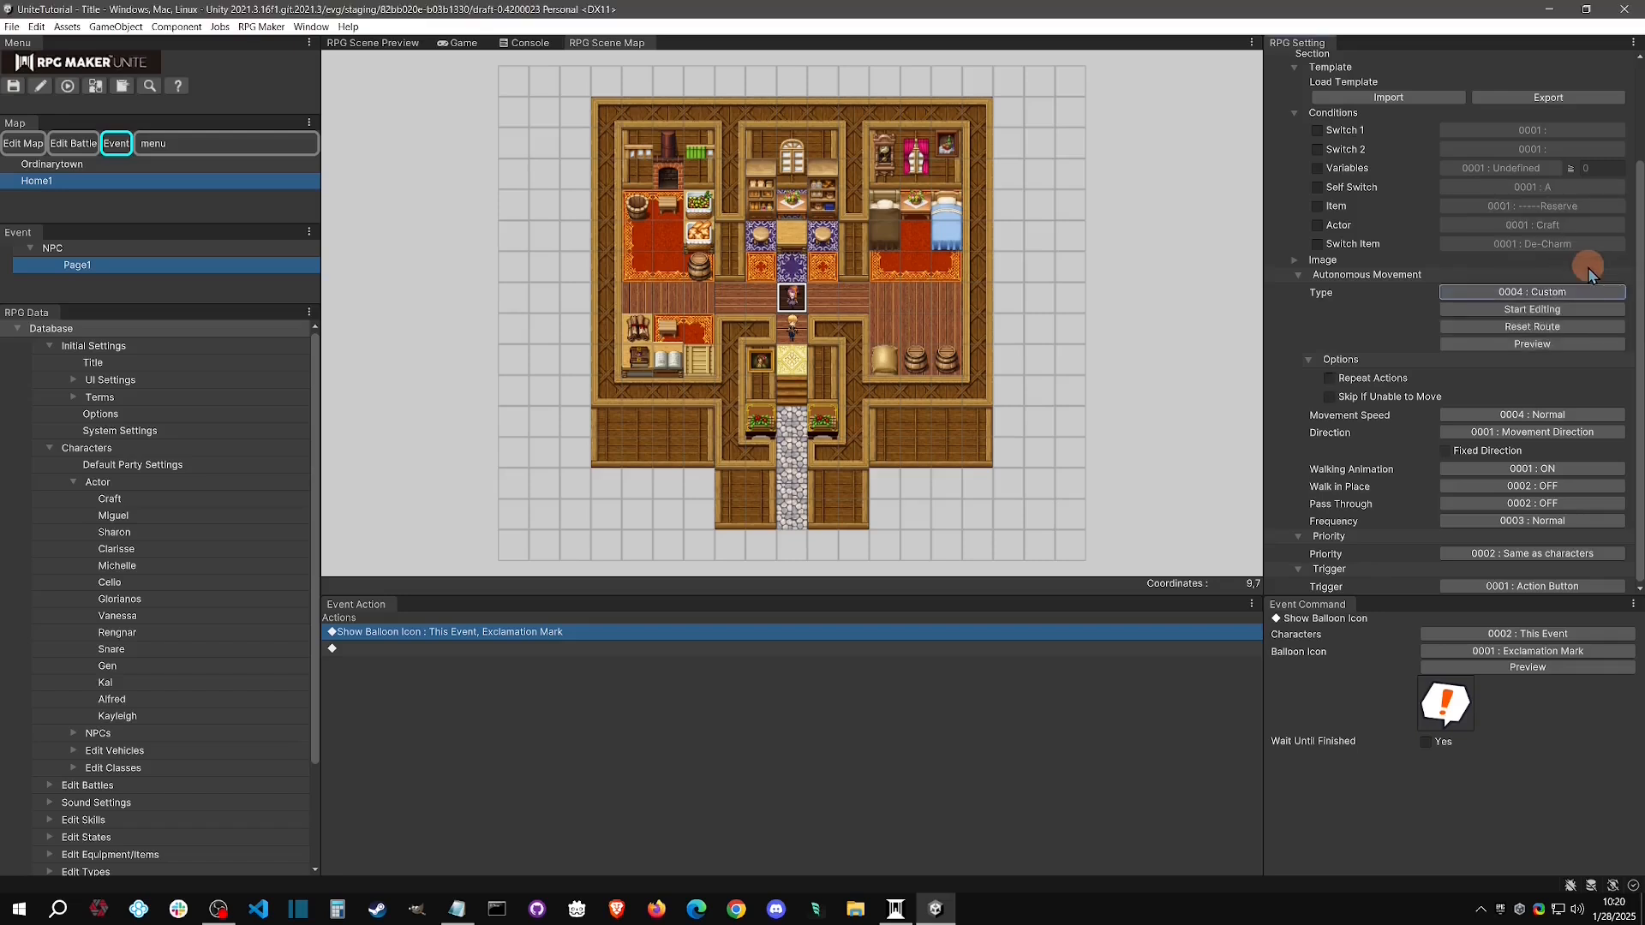
left_click(1580, 310)
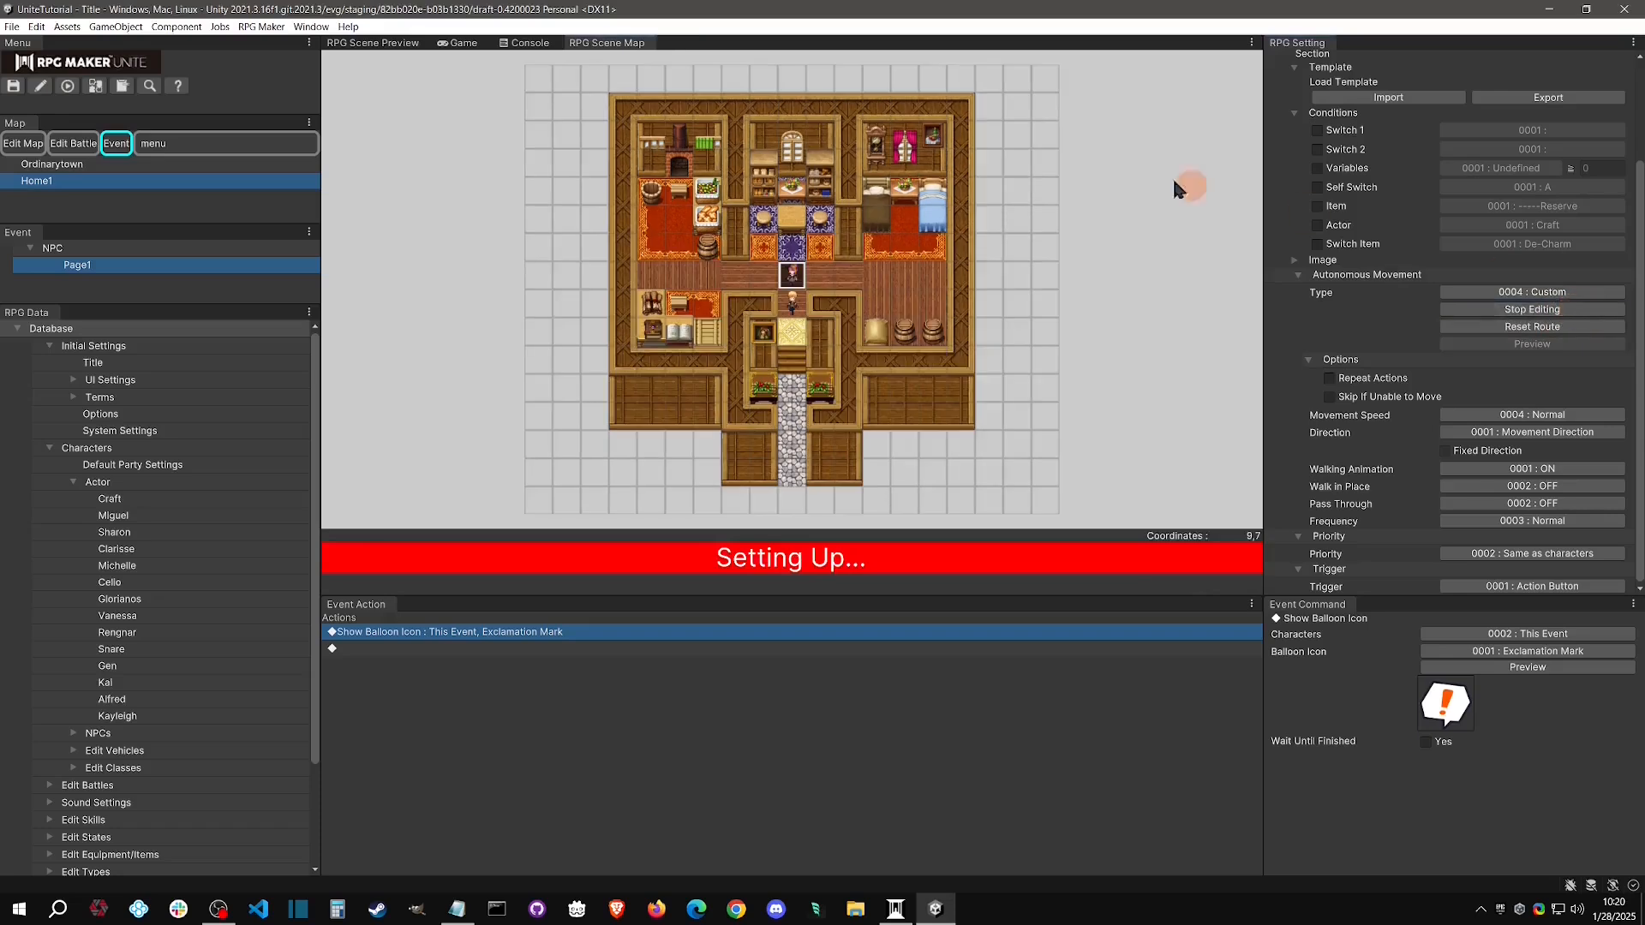
Plot a looping route on Home1 through tiles 5,7, 5,5, 4,5 and 4,7 back to 9,7, finish editing and preview it
left_click(682, 283)
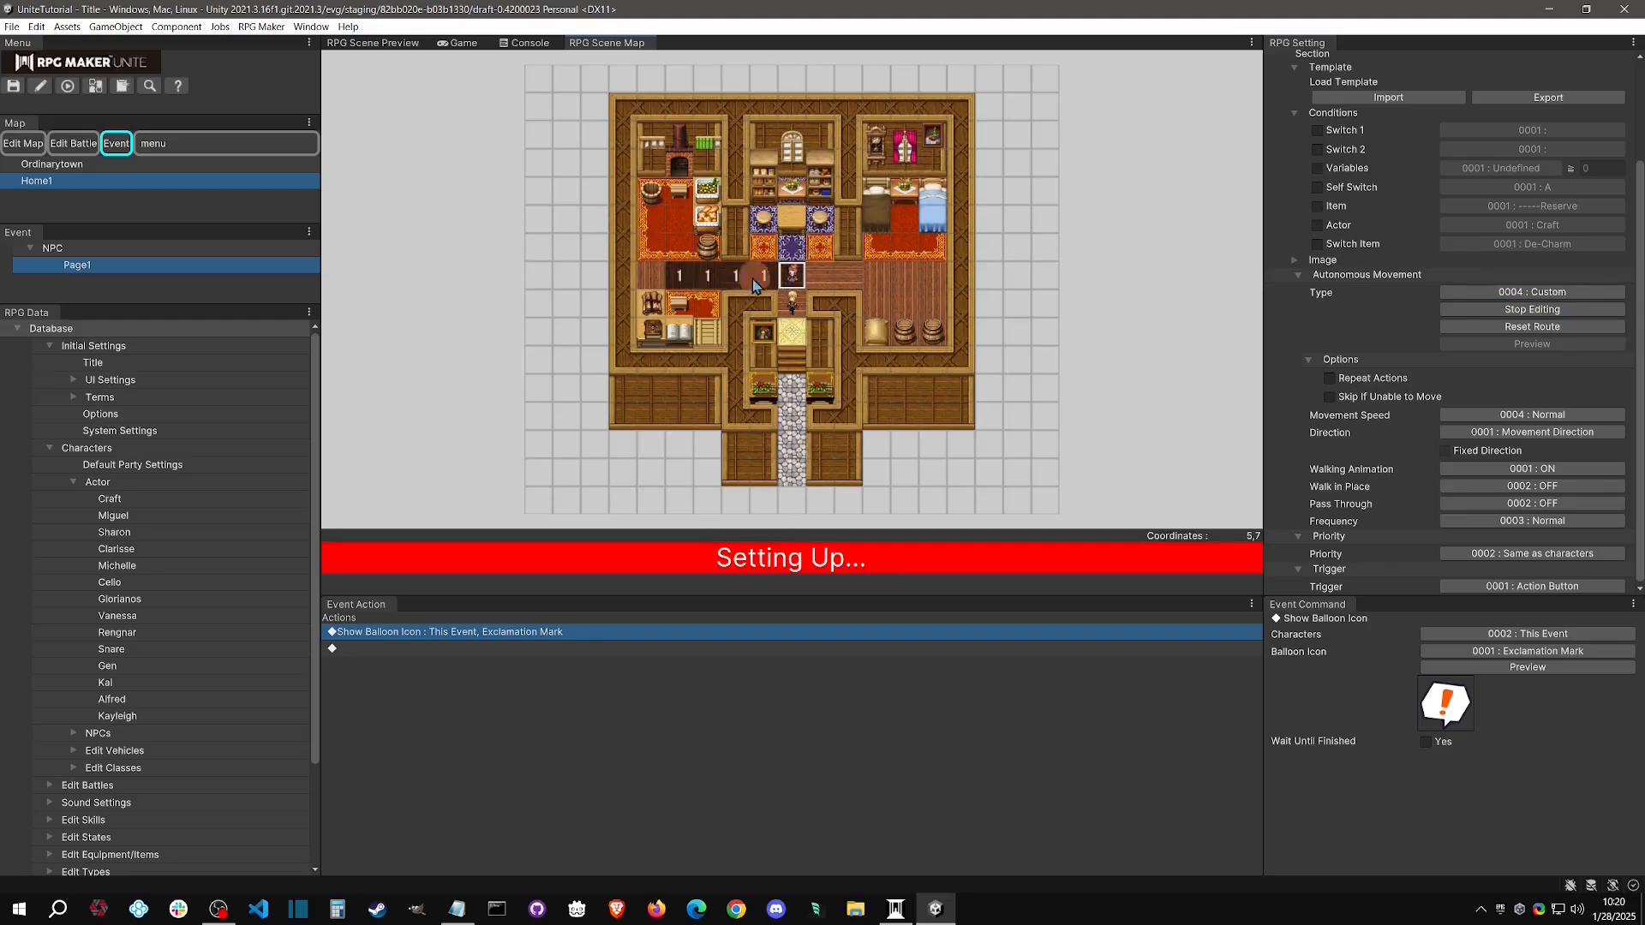
left_click(685, 224)
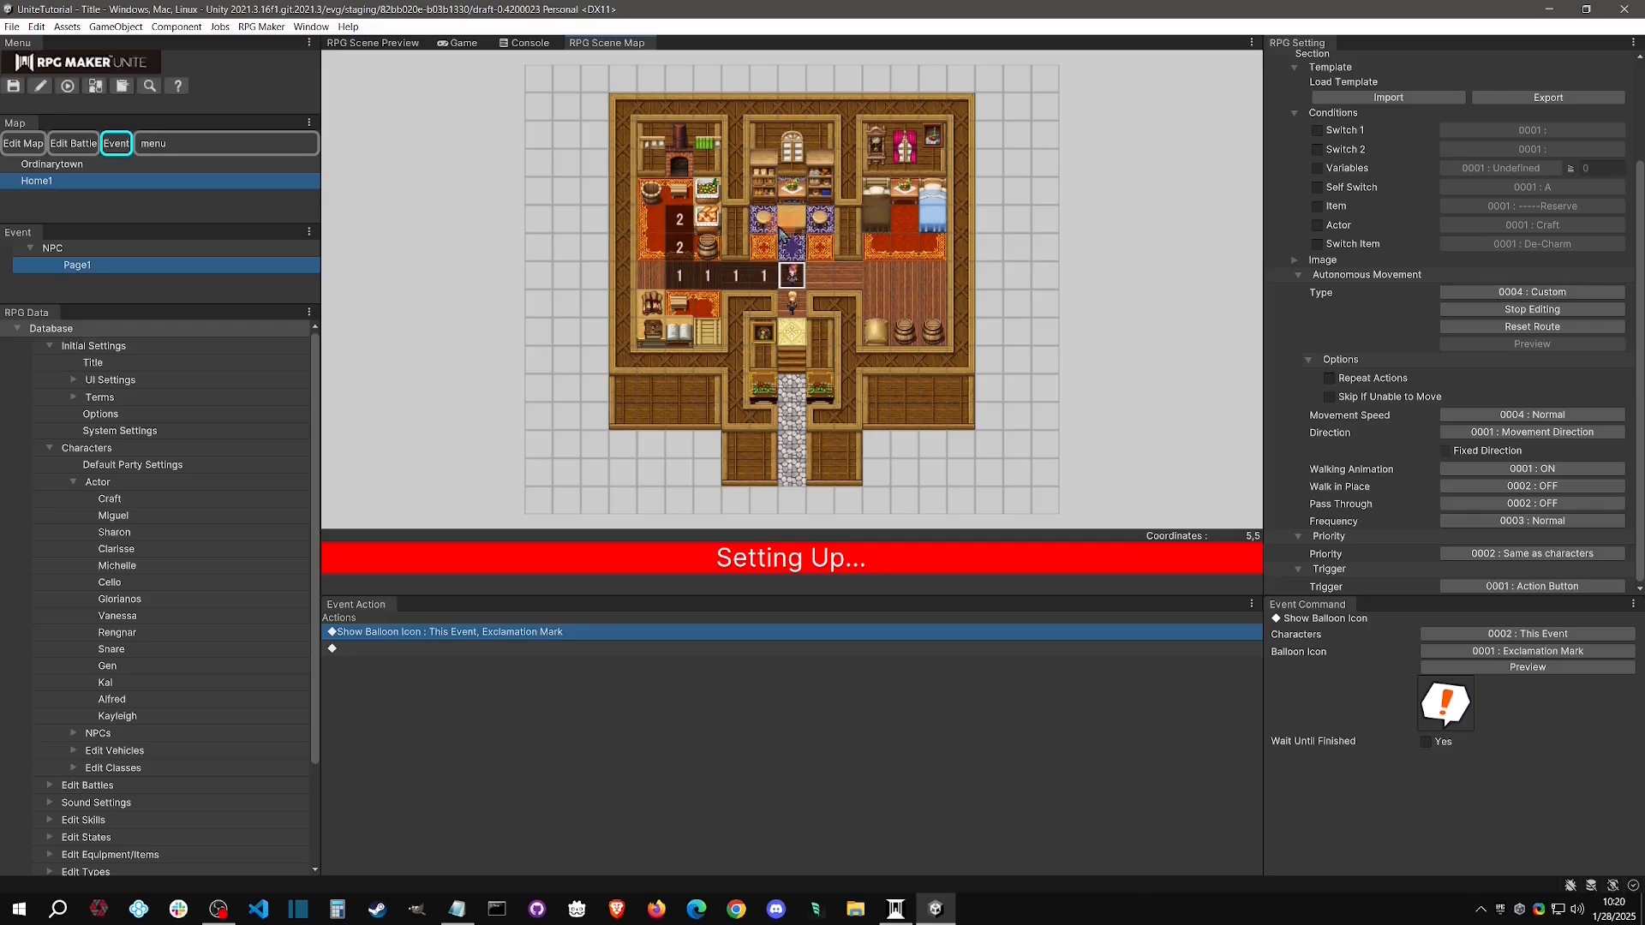
left_click(653, 224)
left_click(649, 276)
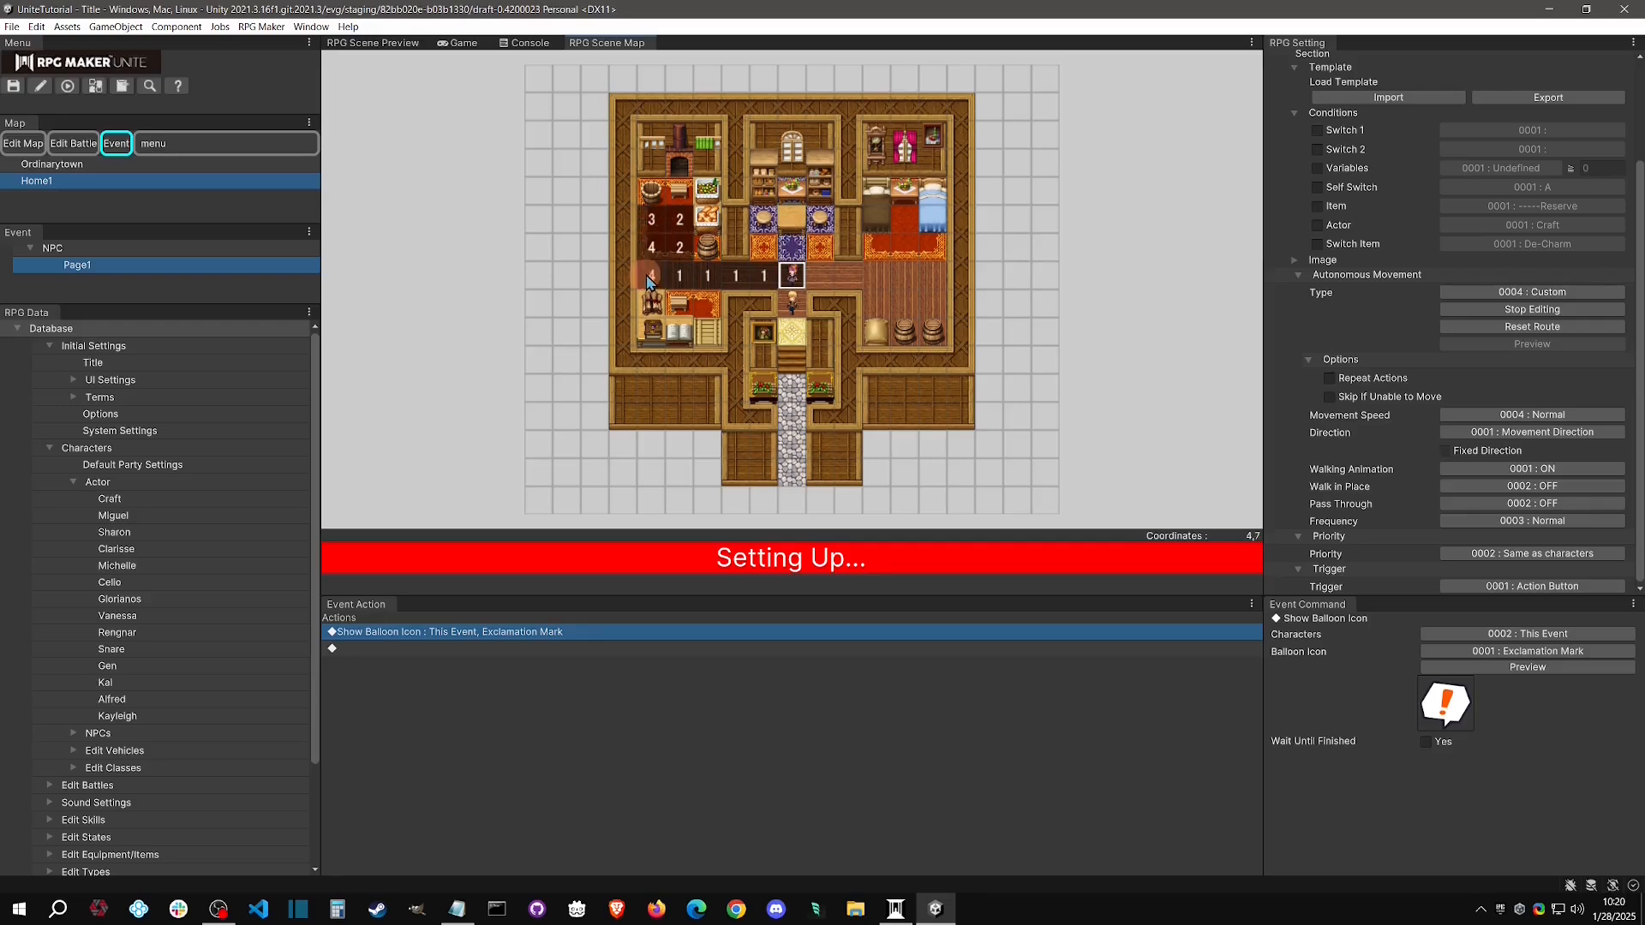
left_click(791, 275)
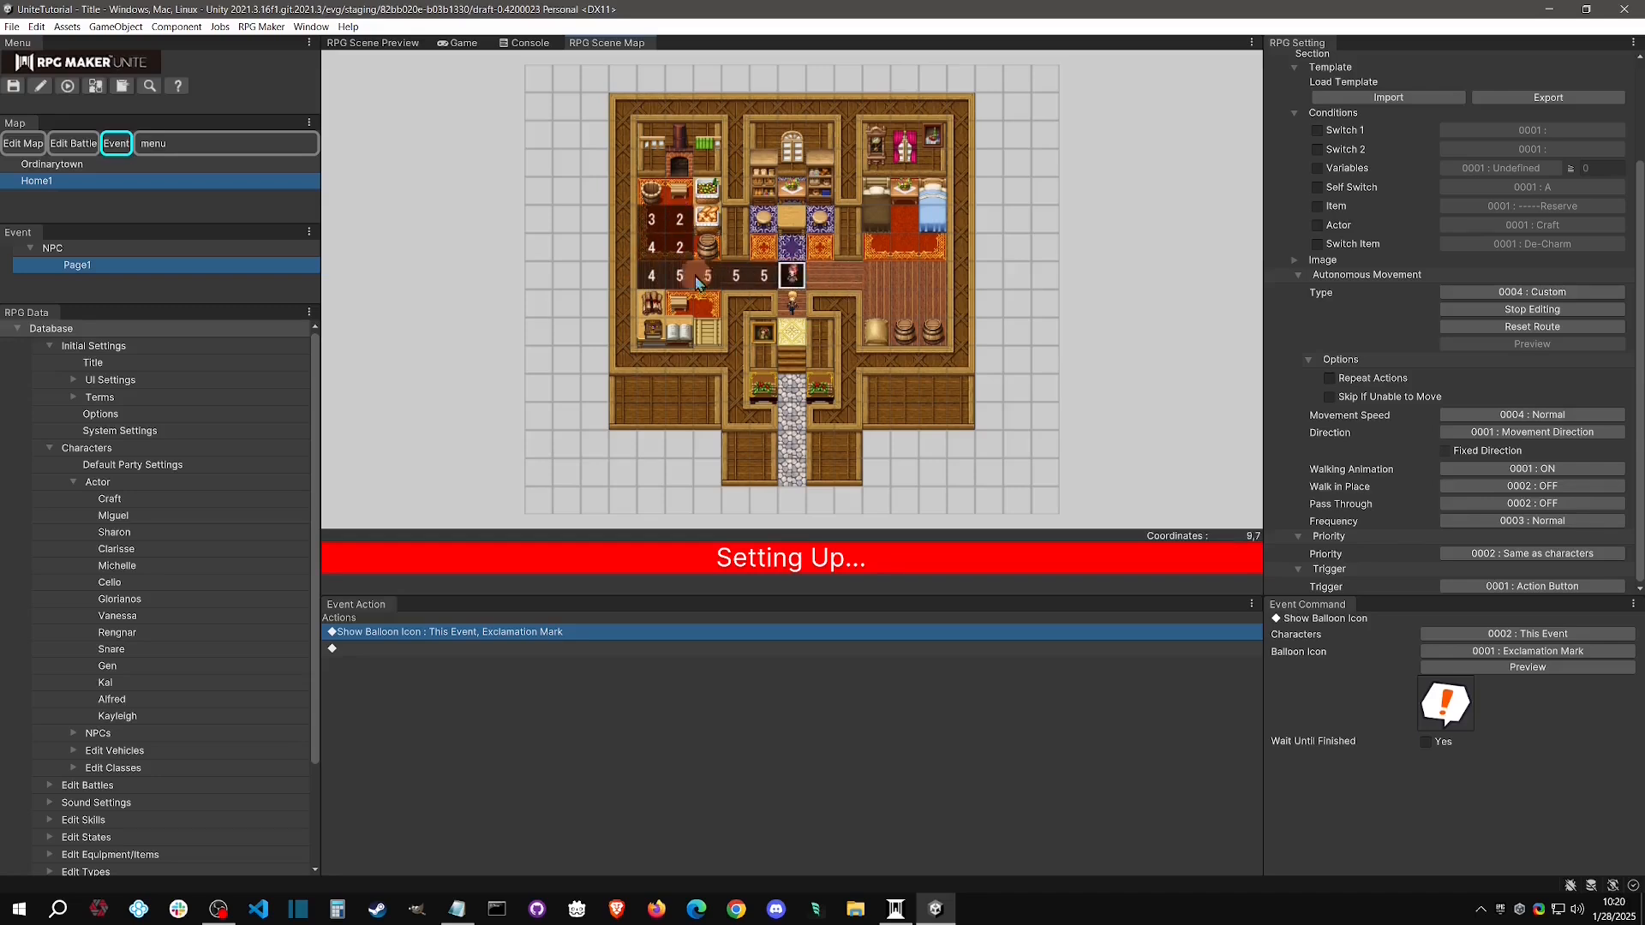
left_click(1200, 258)
left_click(1573, 317)
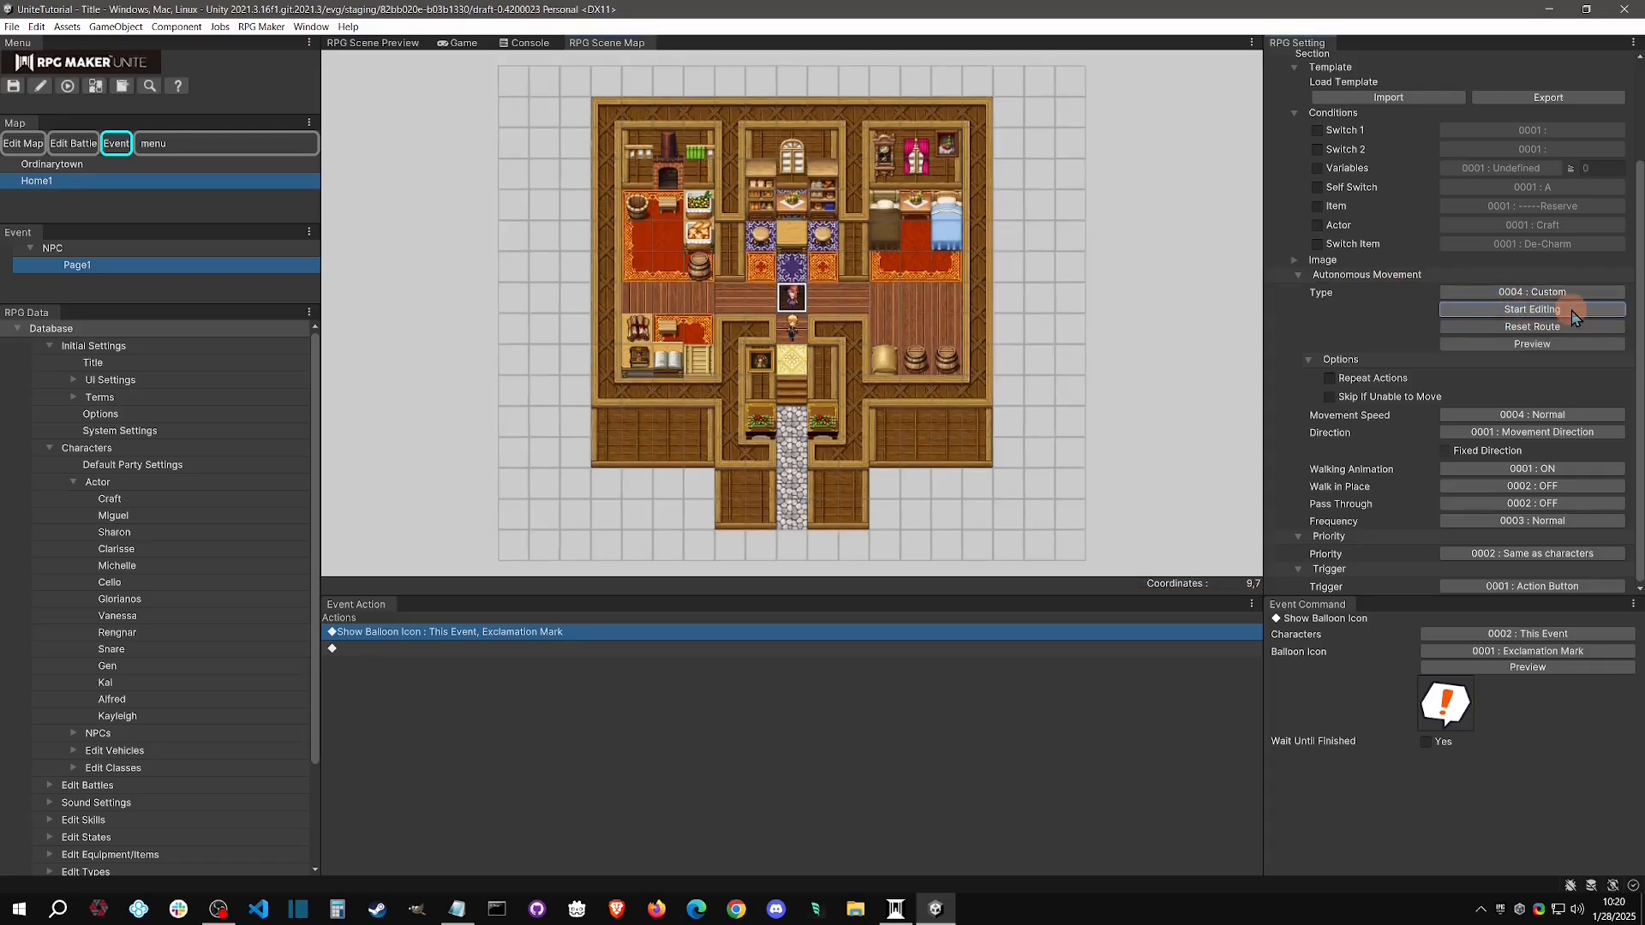
left_click(1560, 346)
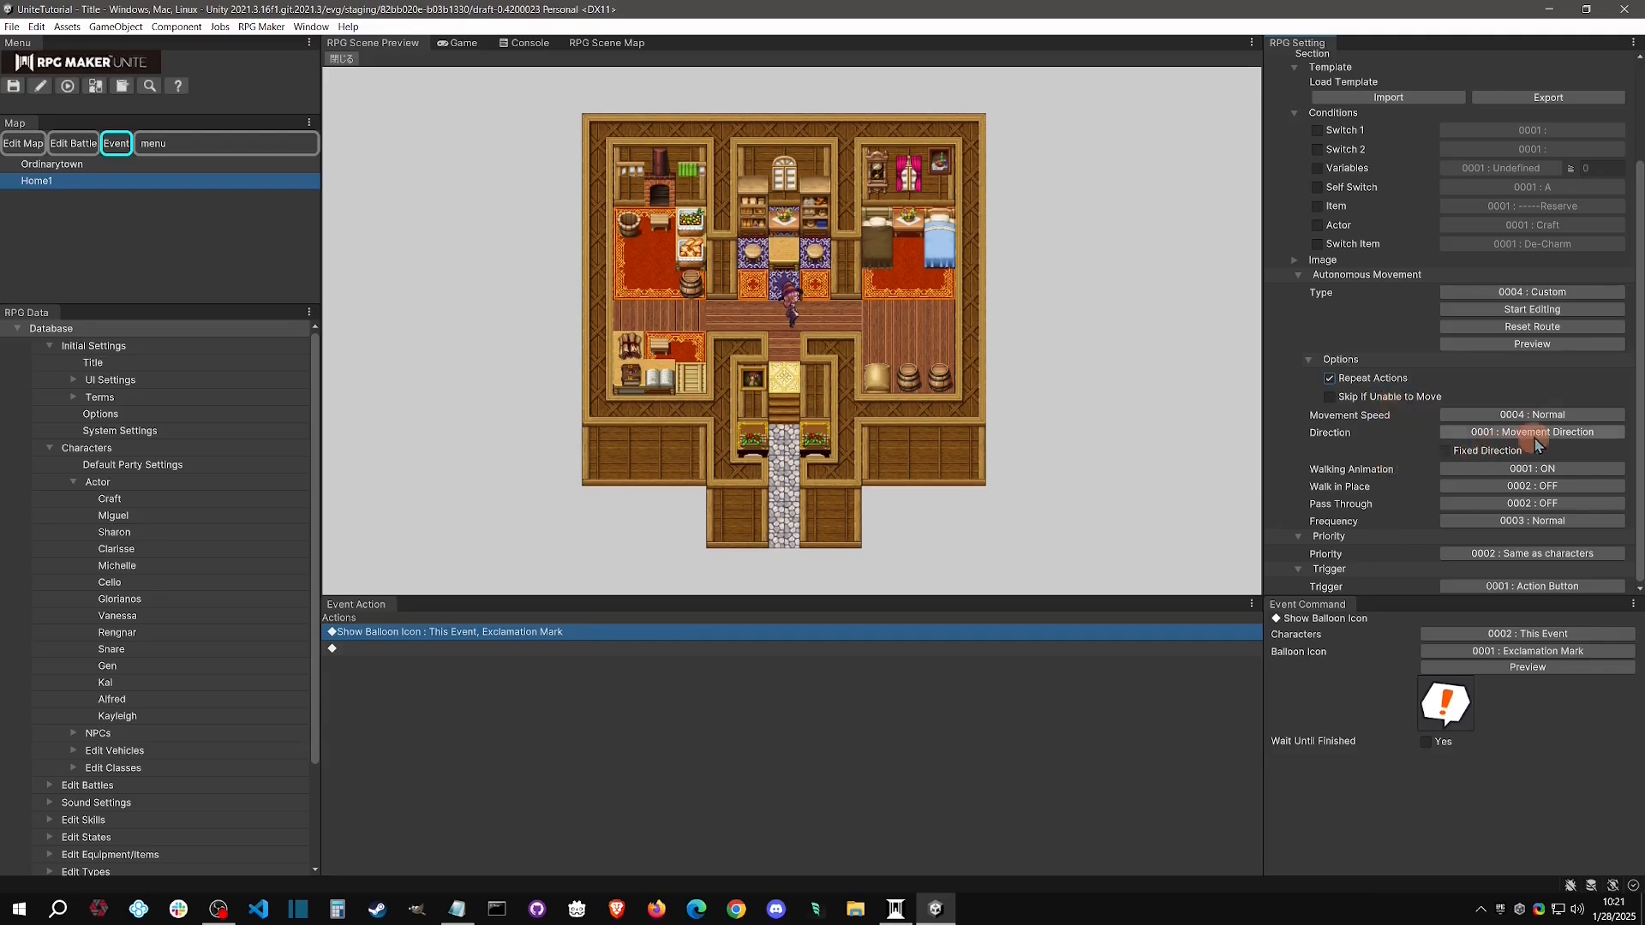
Set the NPC's movement frequency to 0005 : Highest with movement speed kept at 0004 : Normal, and preview the route
left_click(1571, 416)
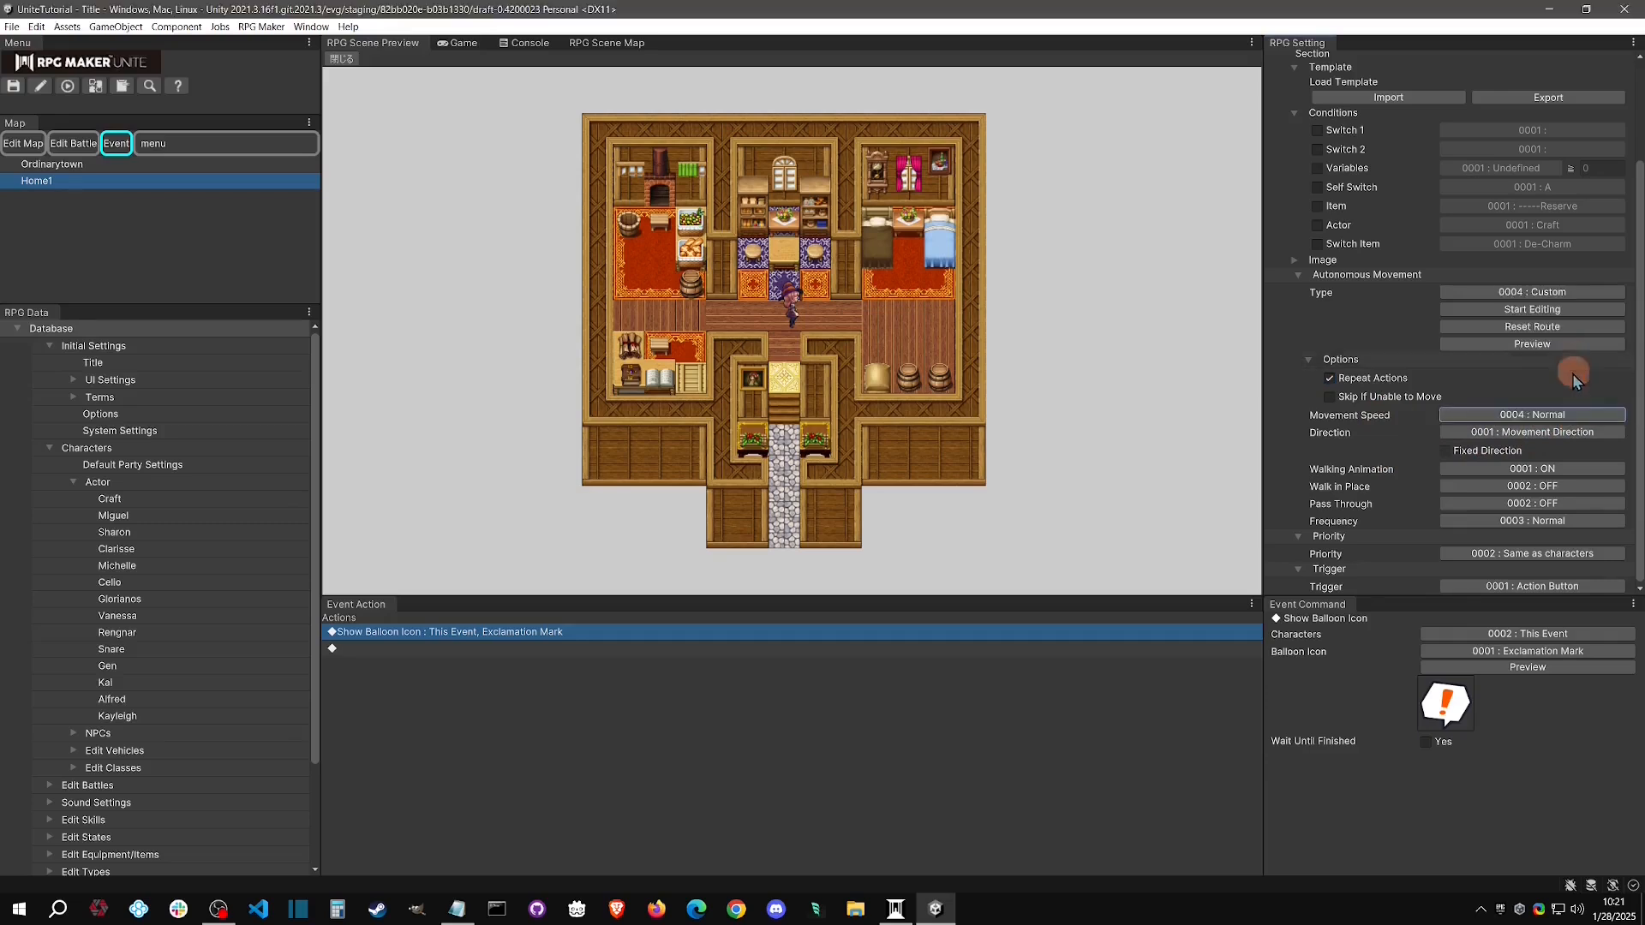
left_click(1571, 355)
left_click(1569, 522)
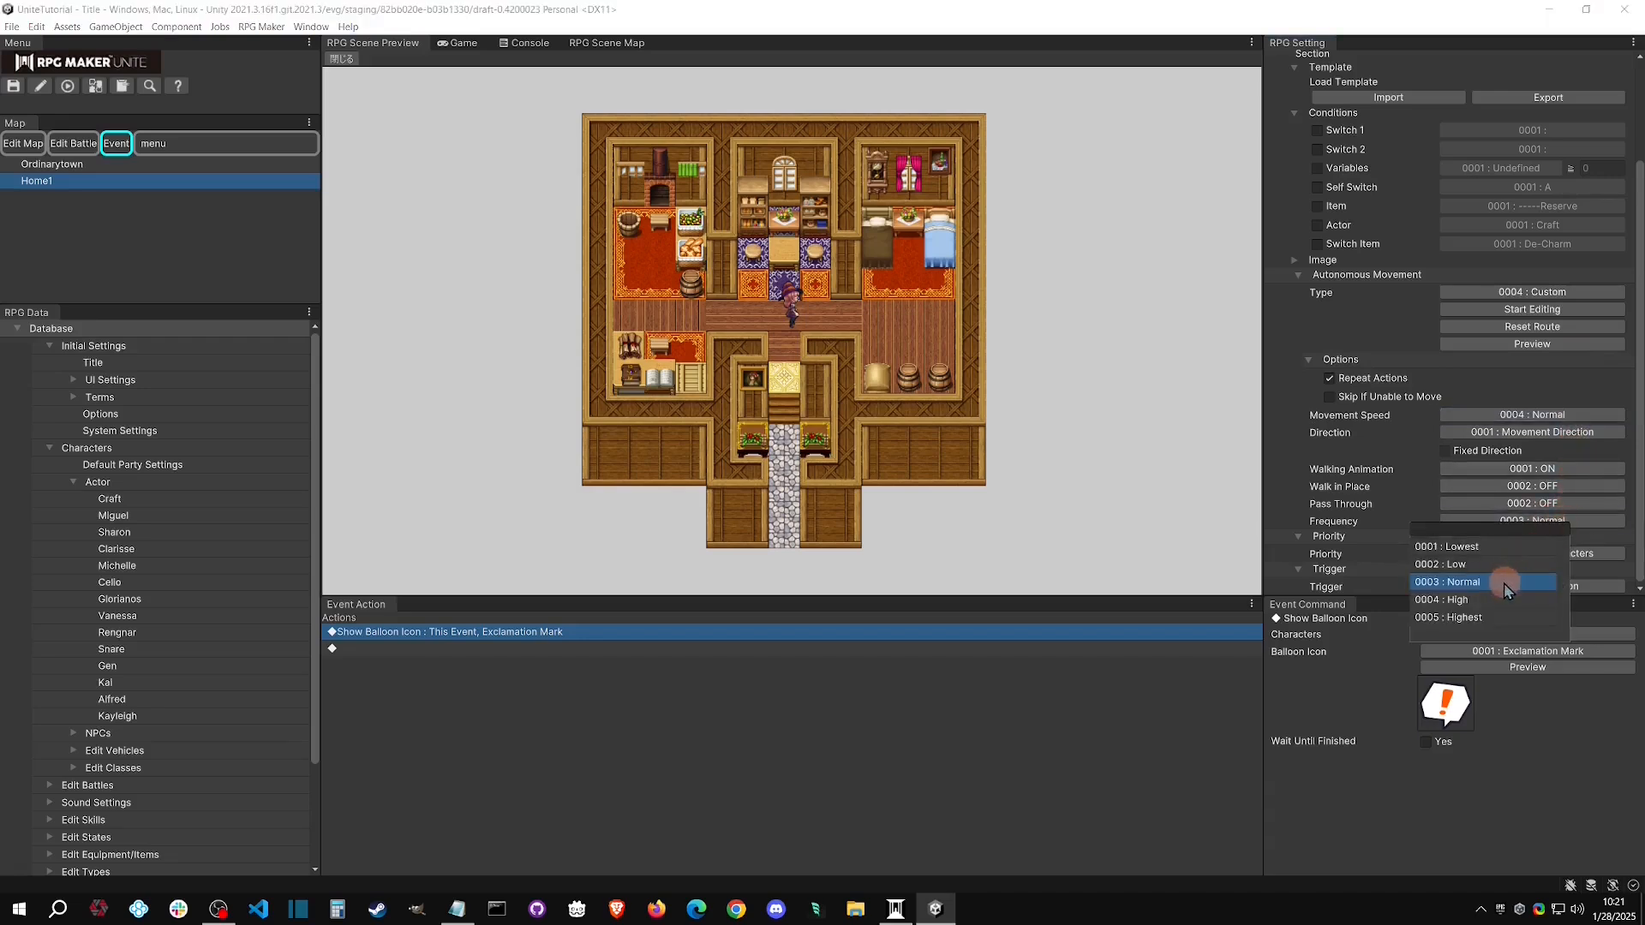
left_click(1498, 614)
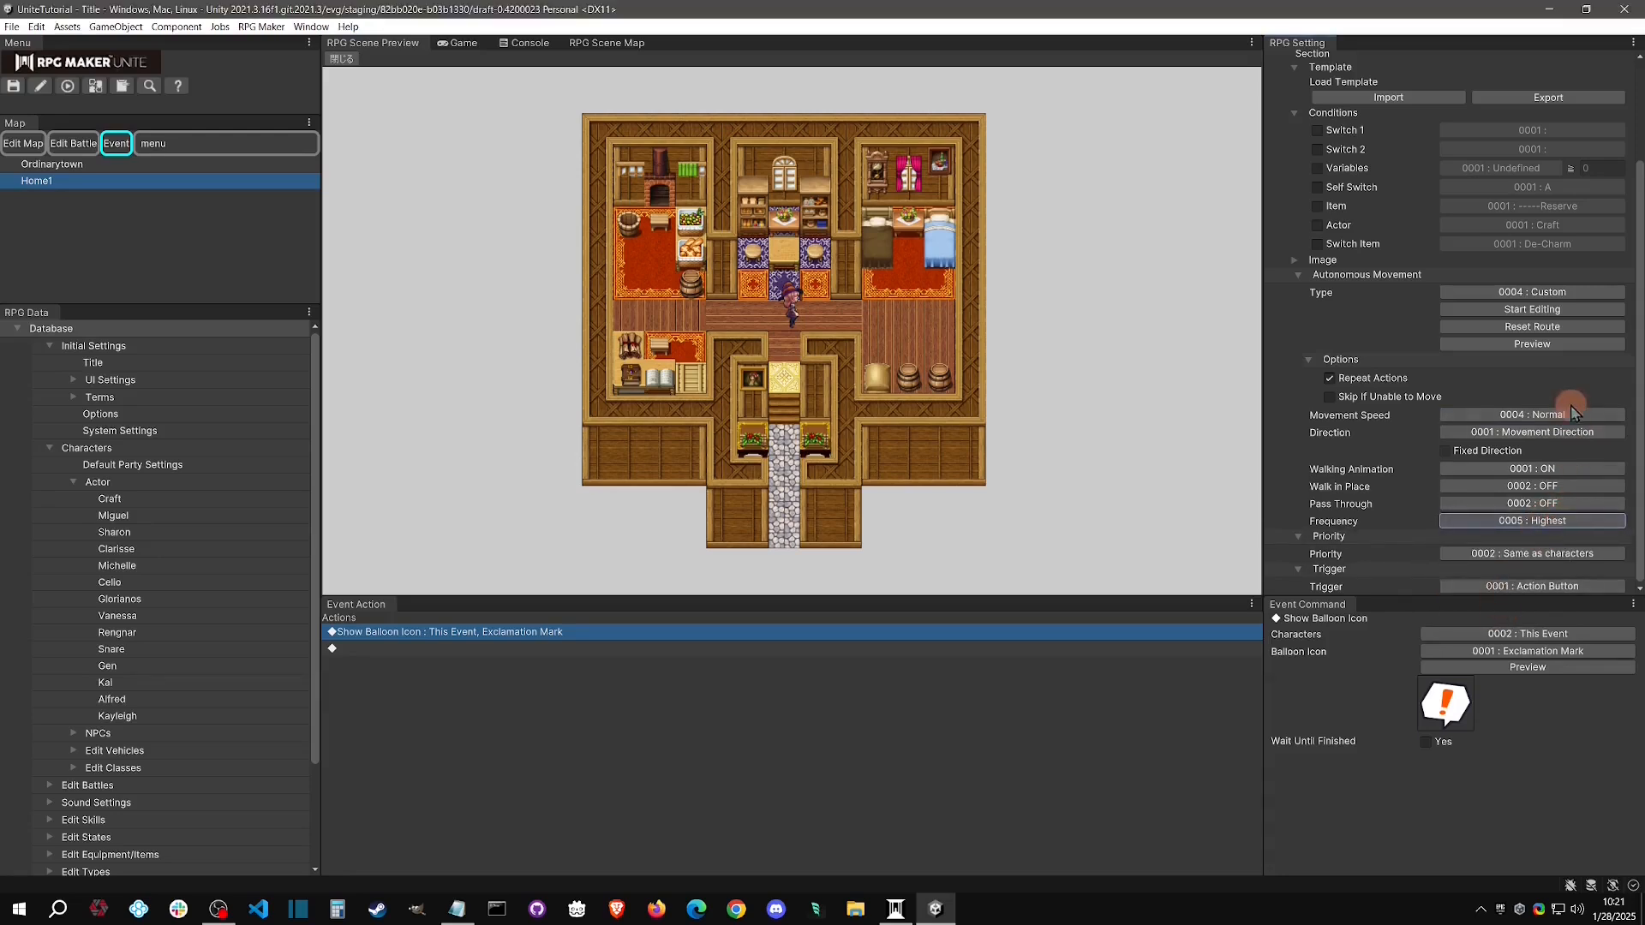
left_click(1551, 344)
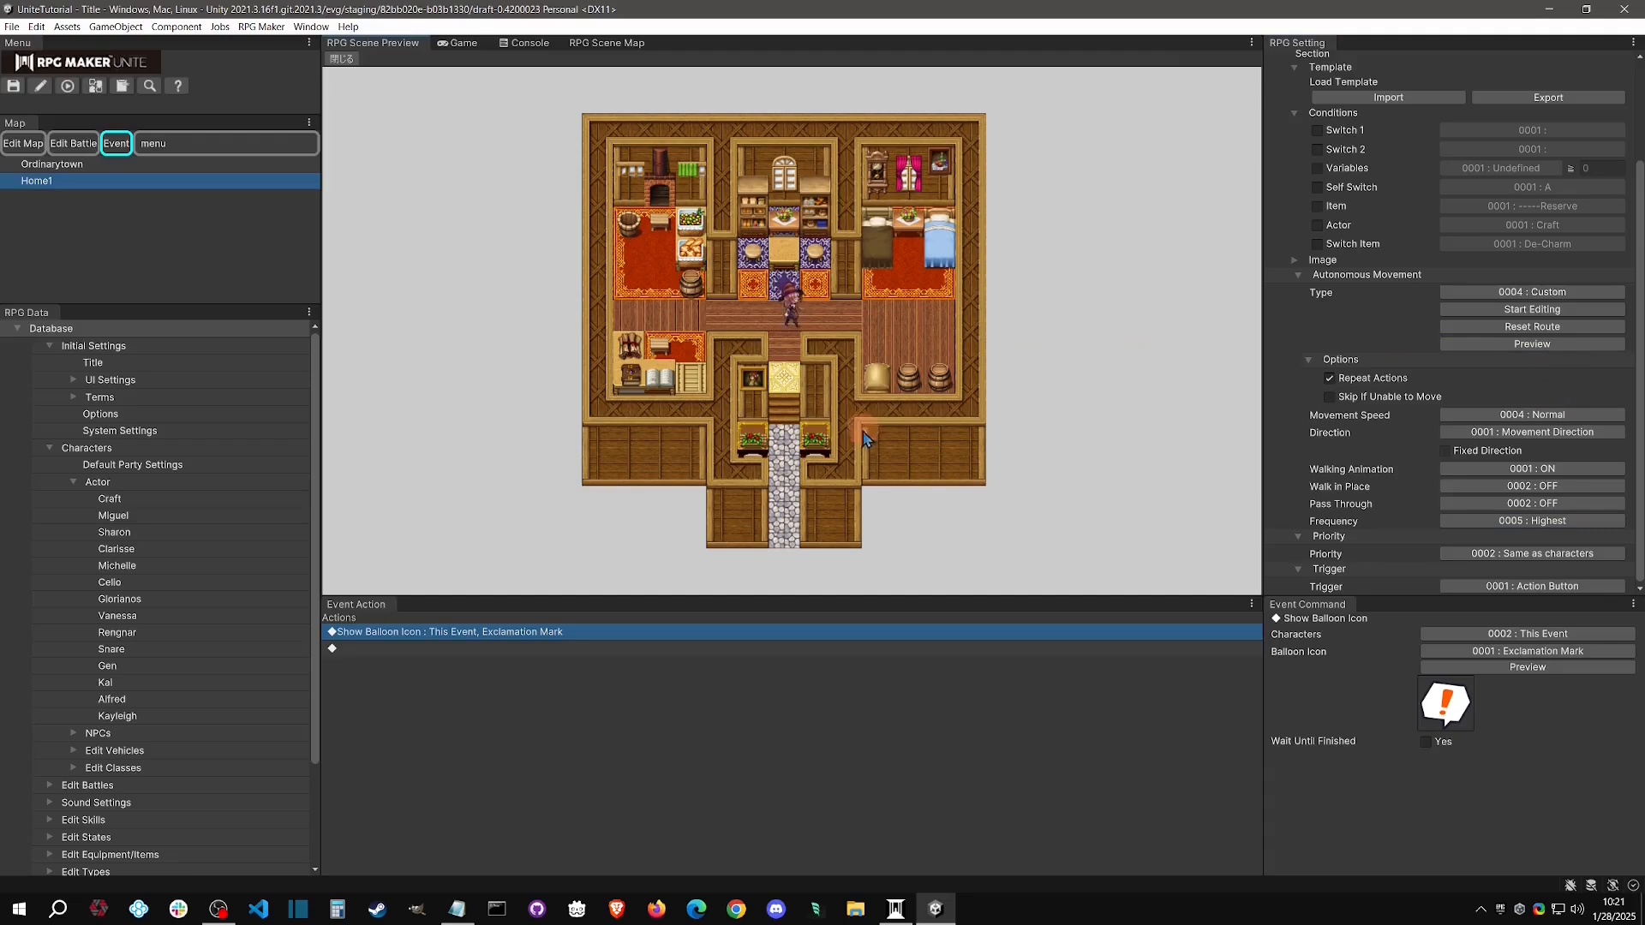
Set the NPC's movement speed to 0005 : 2x Speed and preview the route
left_click(1547, 418)
left_click(1551, 370)
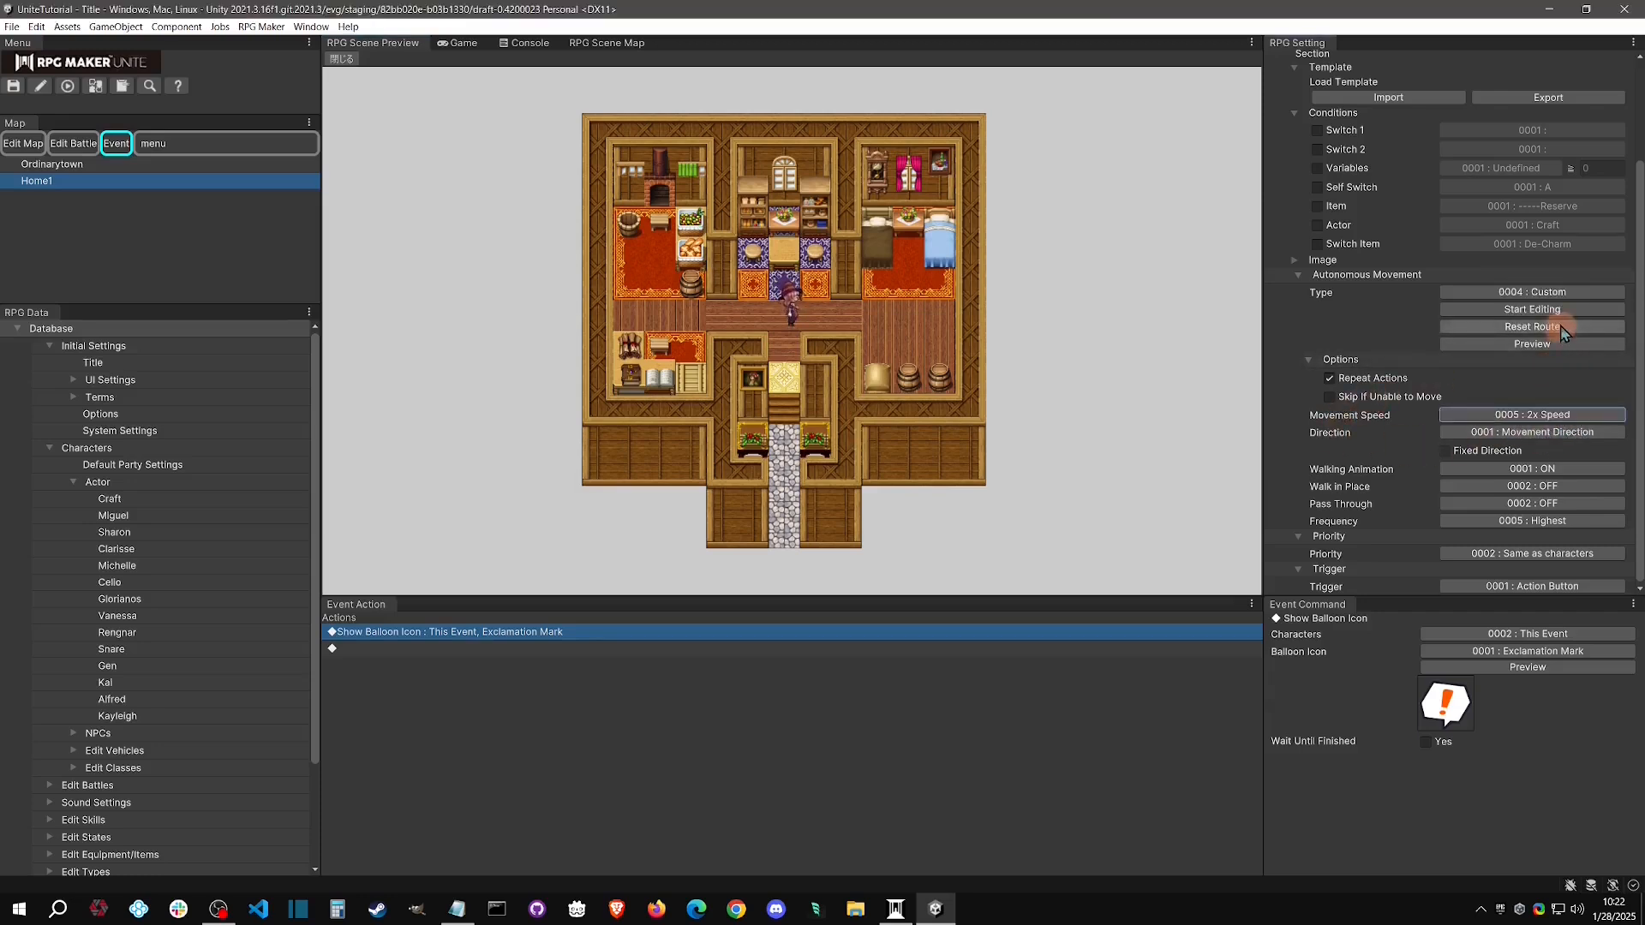
left_click(1554, 345)
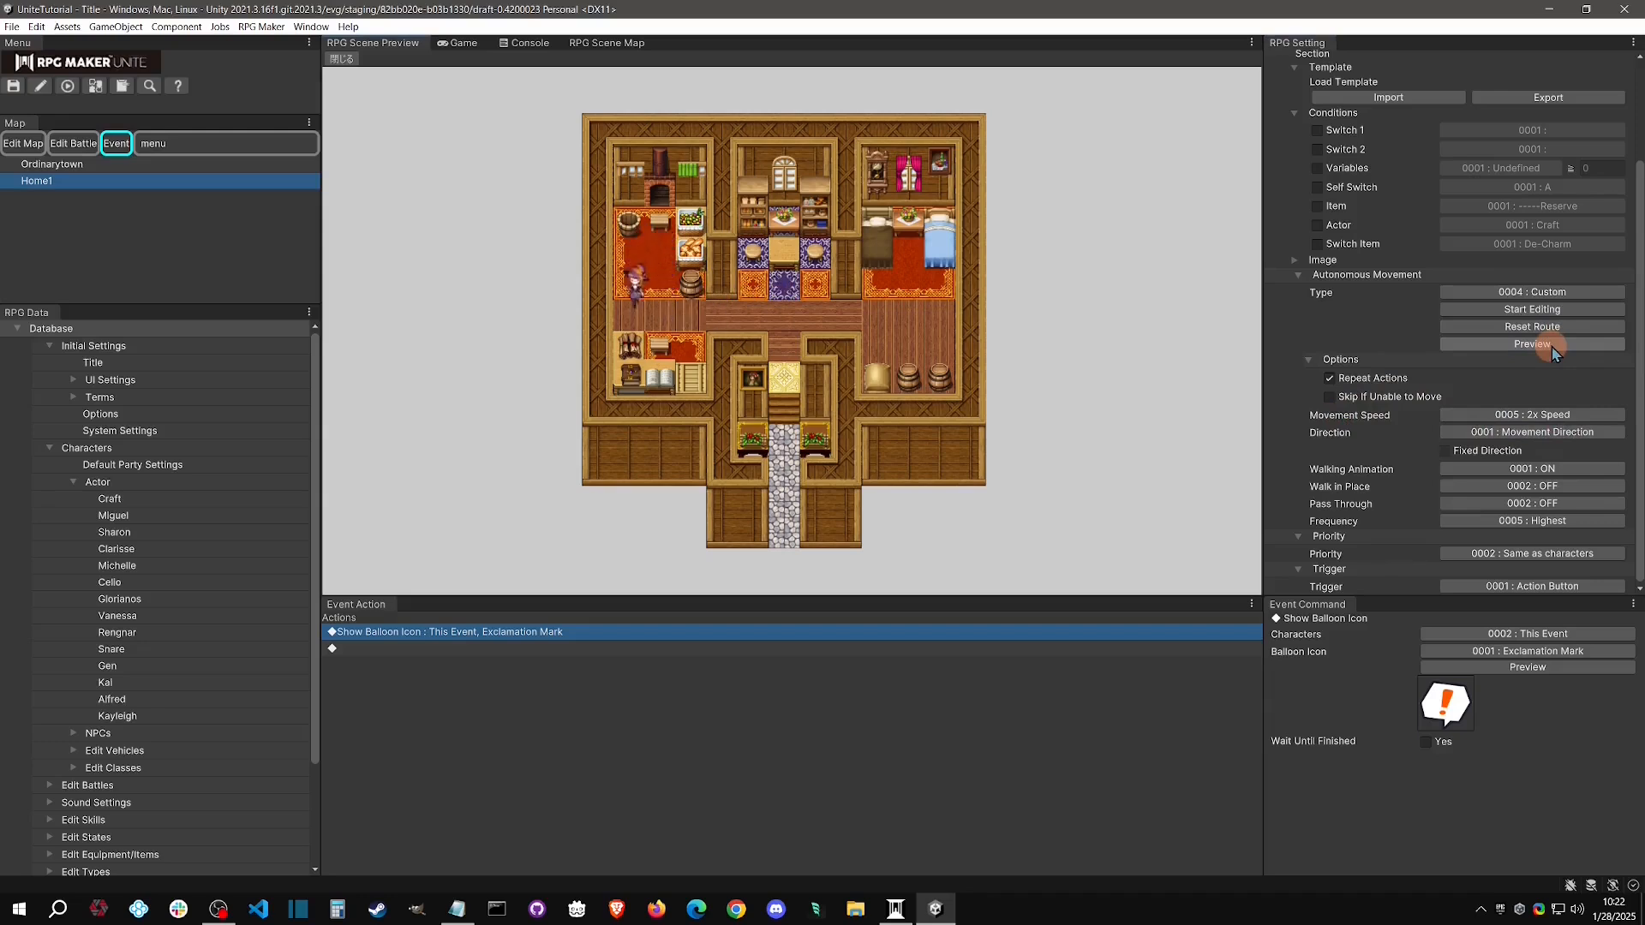
Set the NPC's movement speed to 0003 : 1/2x Speed
left_click(1547, 416)
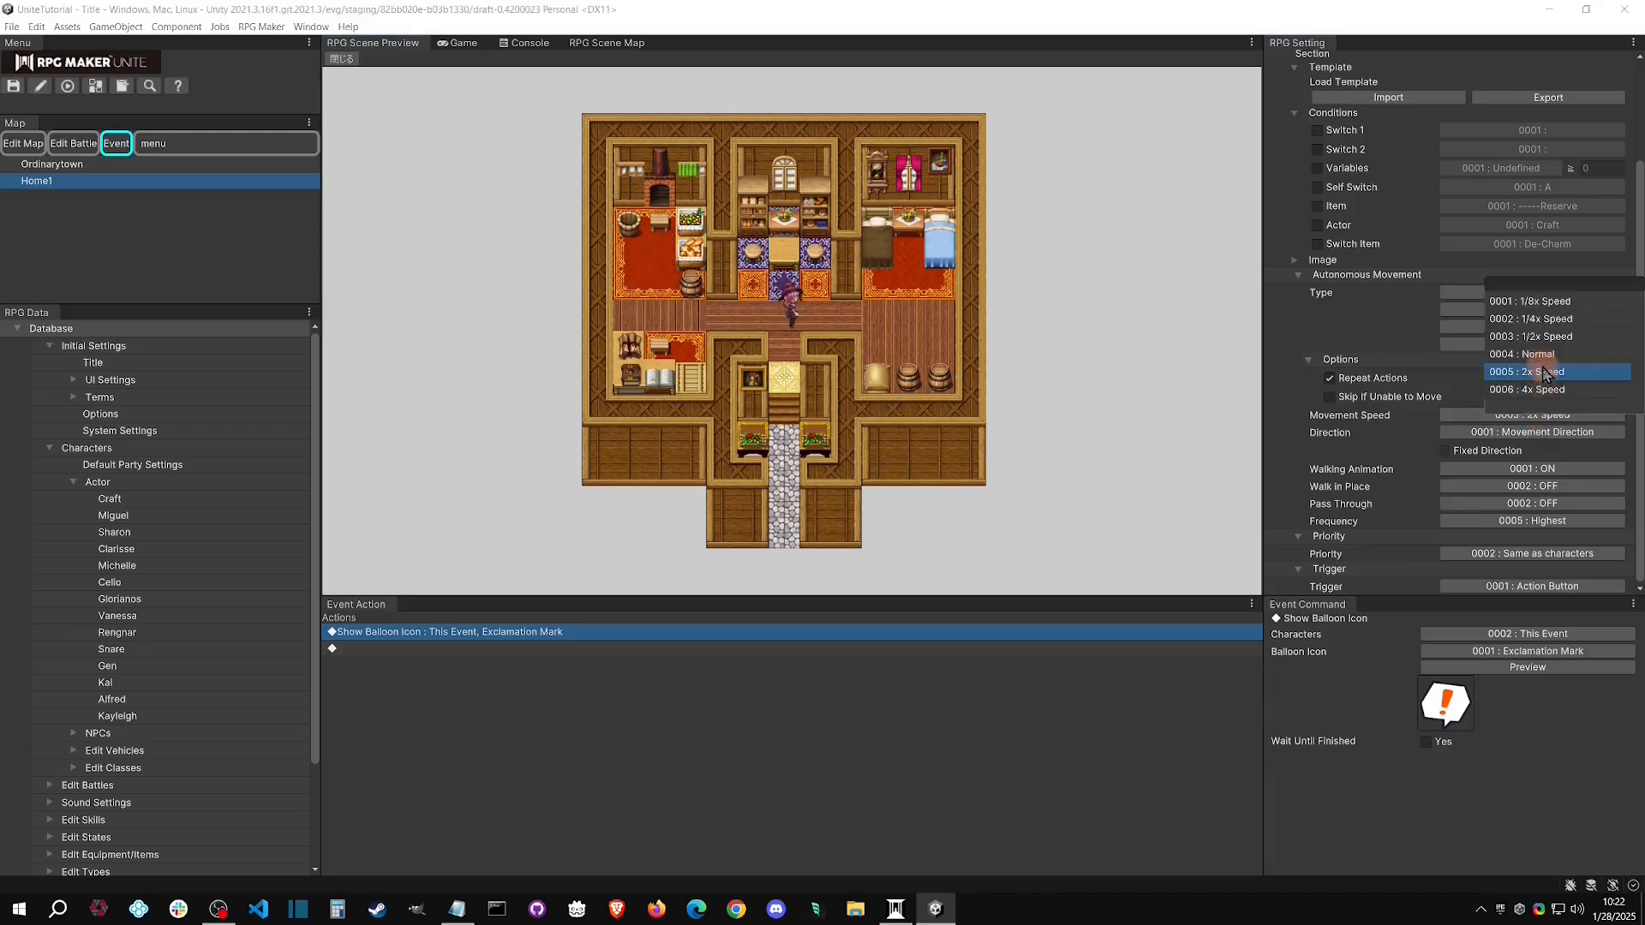
left_click(1534, 336)
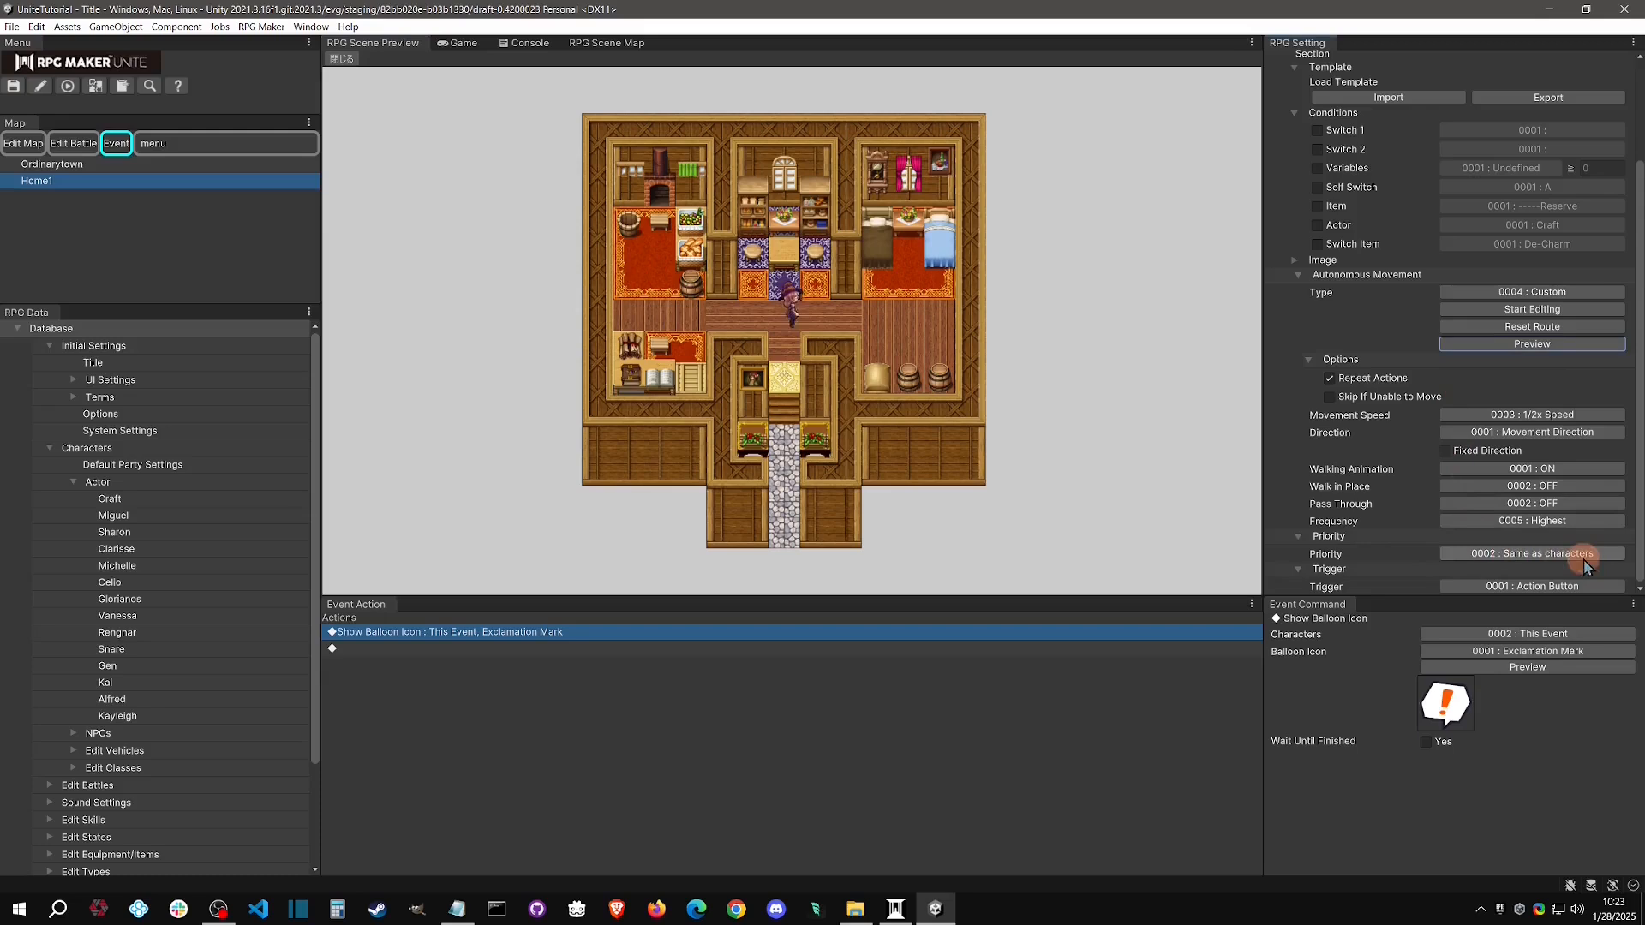
Examine the available priority and trigger options of the NPC event page, keeping 0002 : Same as characters and 0001 : Action Button
left_click(1557, 554)
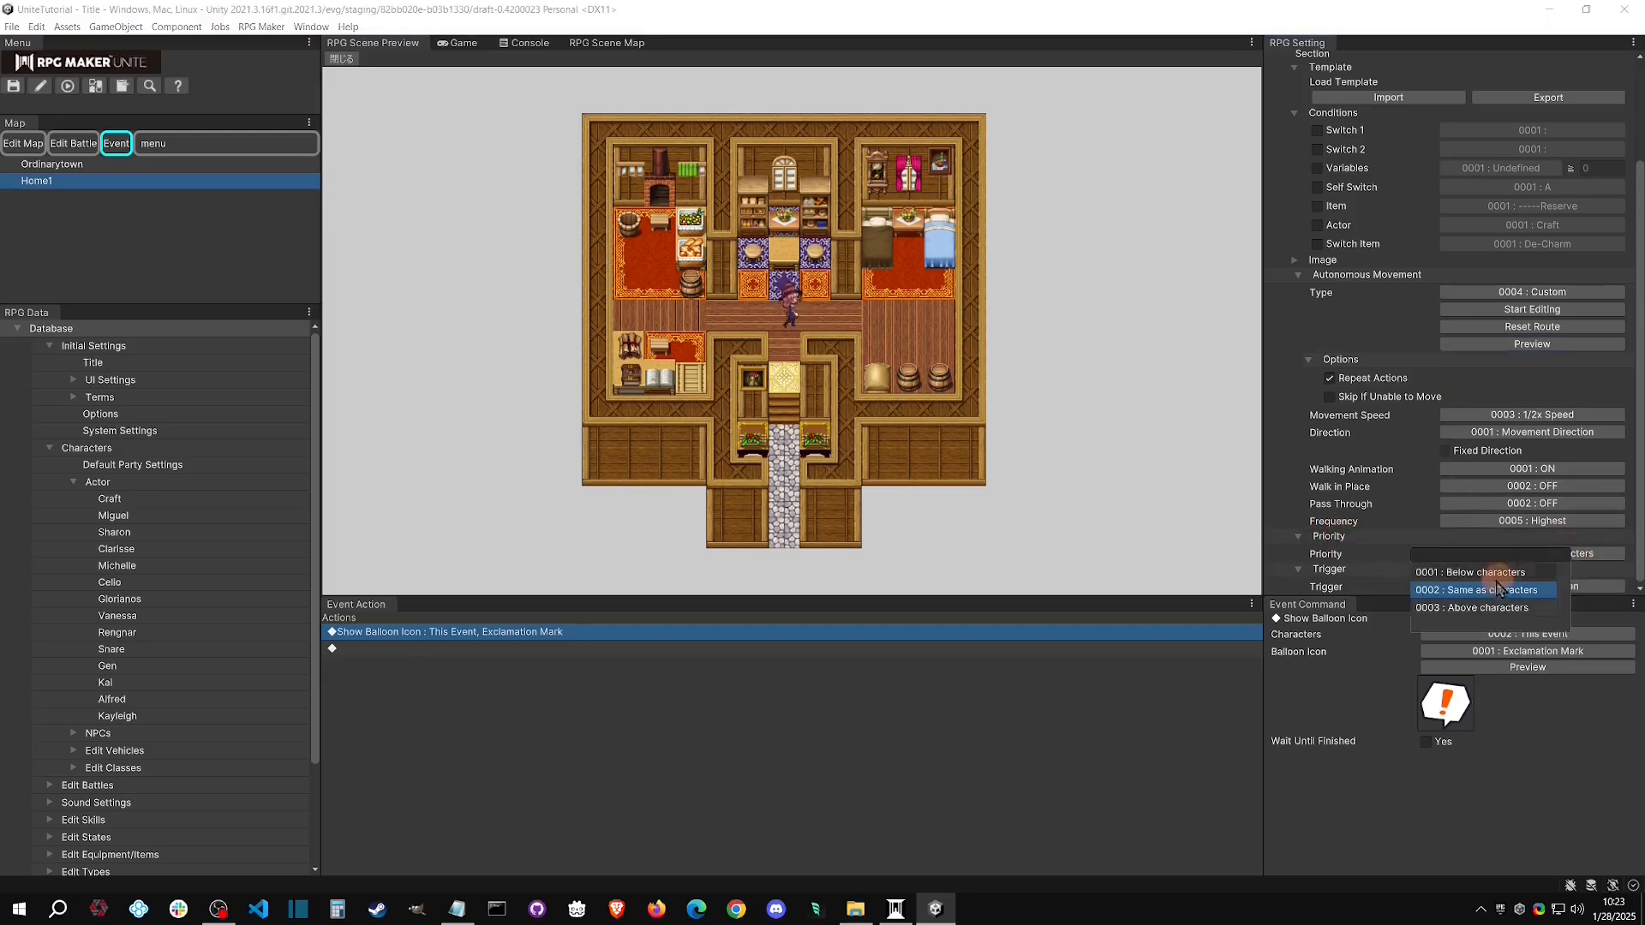
left_click(1513, 598)
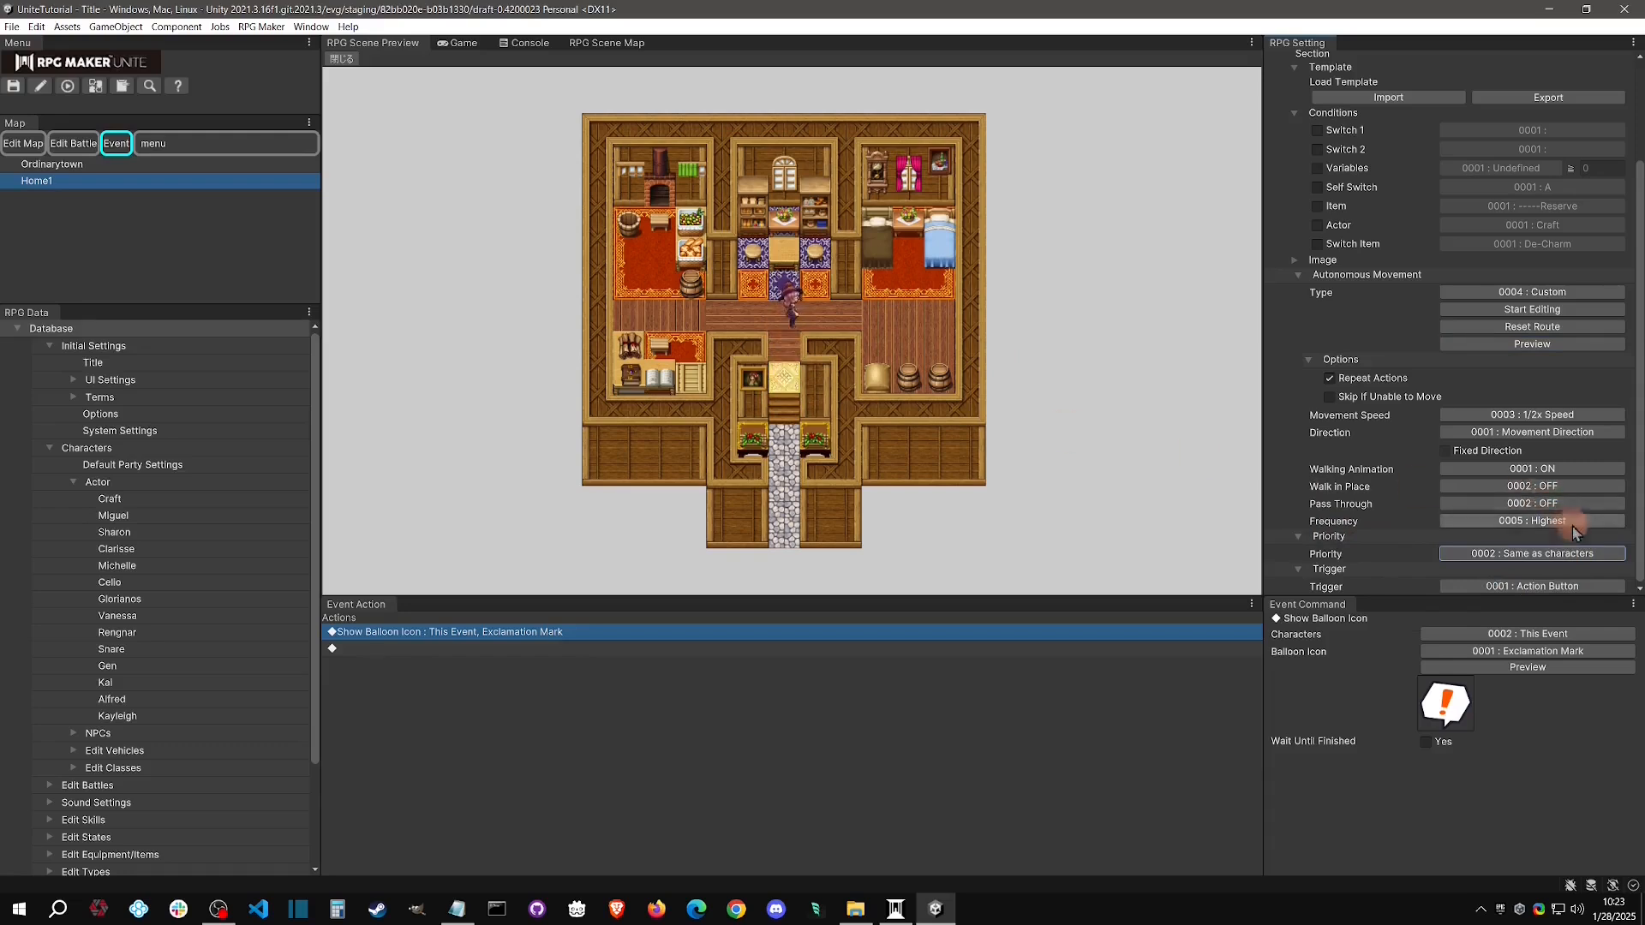
left_click(1534, 553)
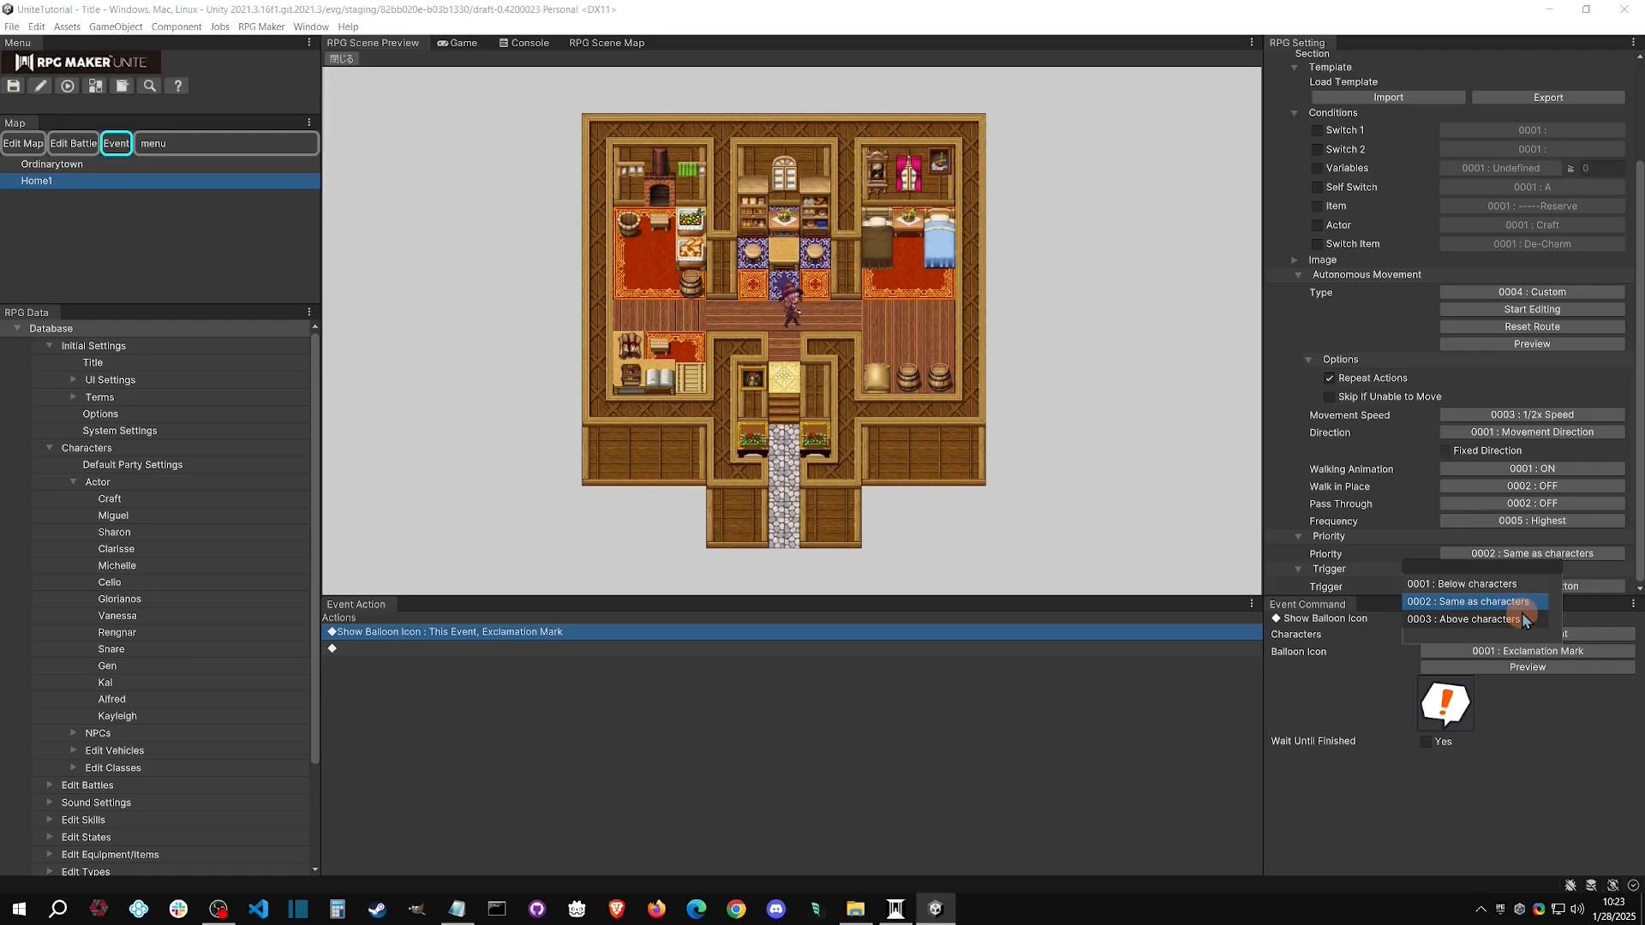
left_click(1587, 555)
left_click(1585, 557)
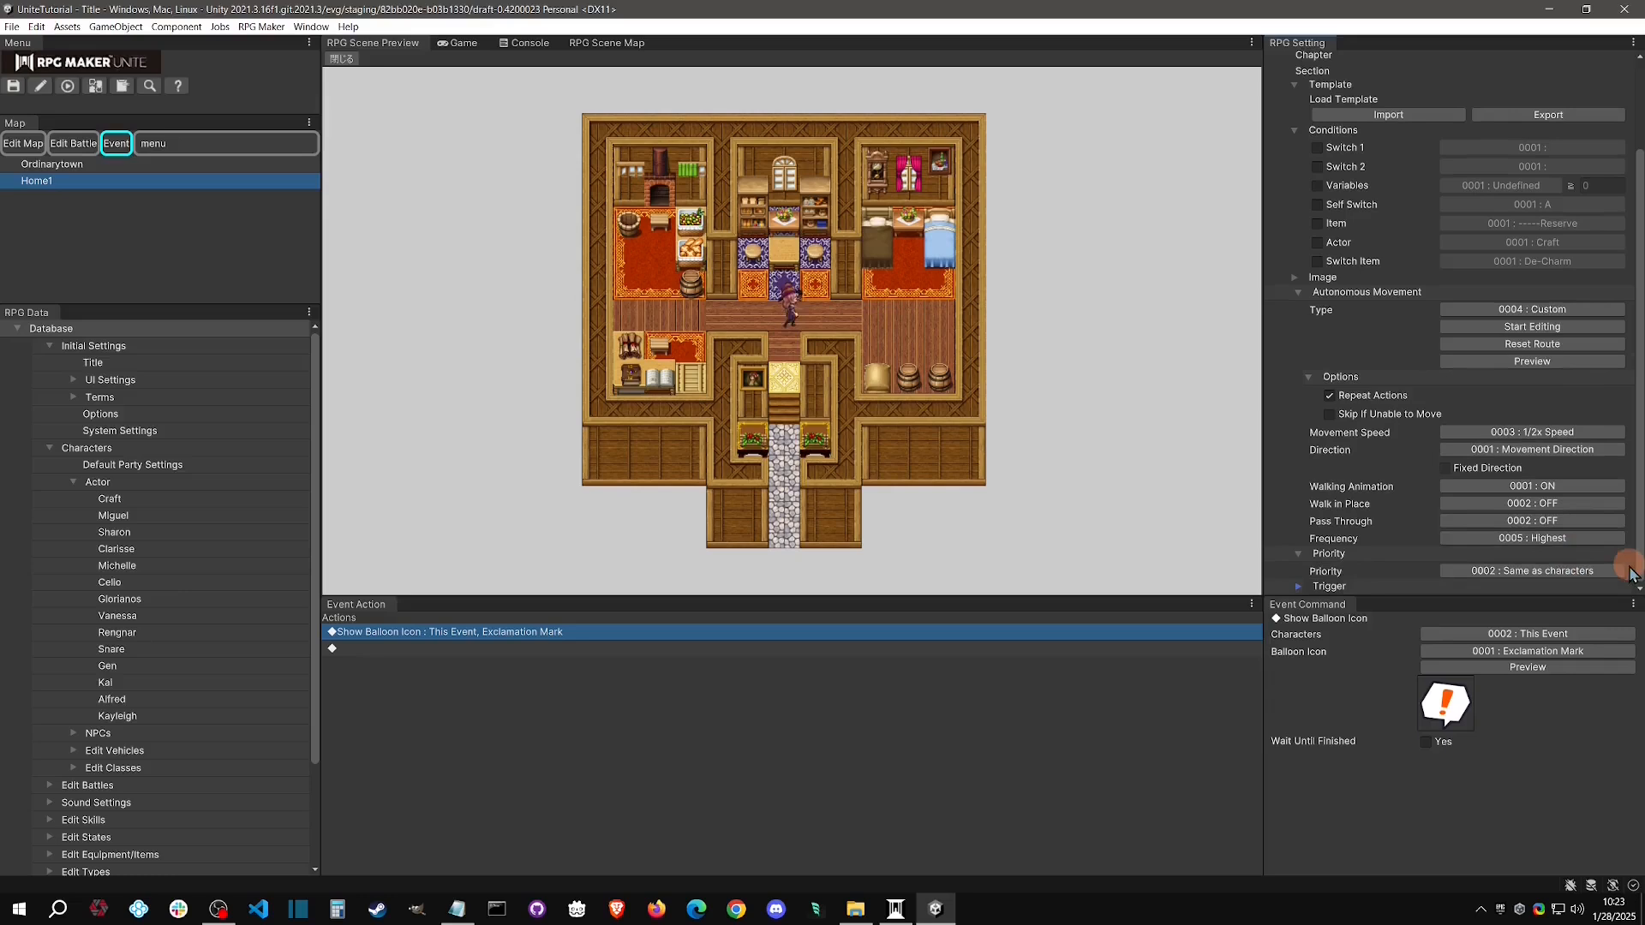
left_click(1379, 587)
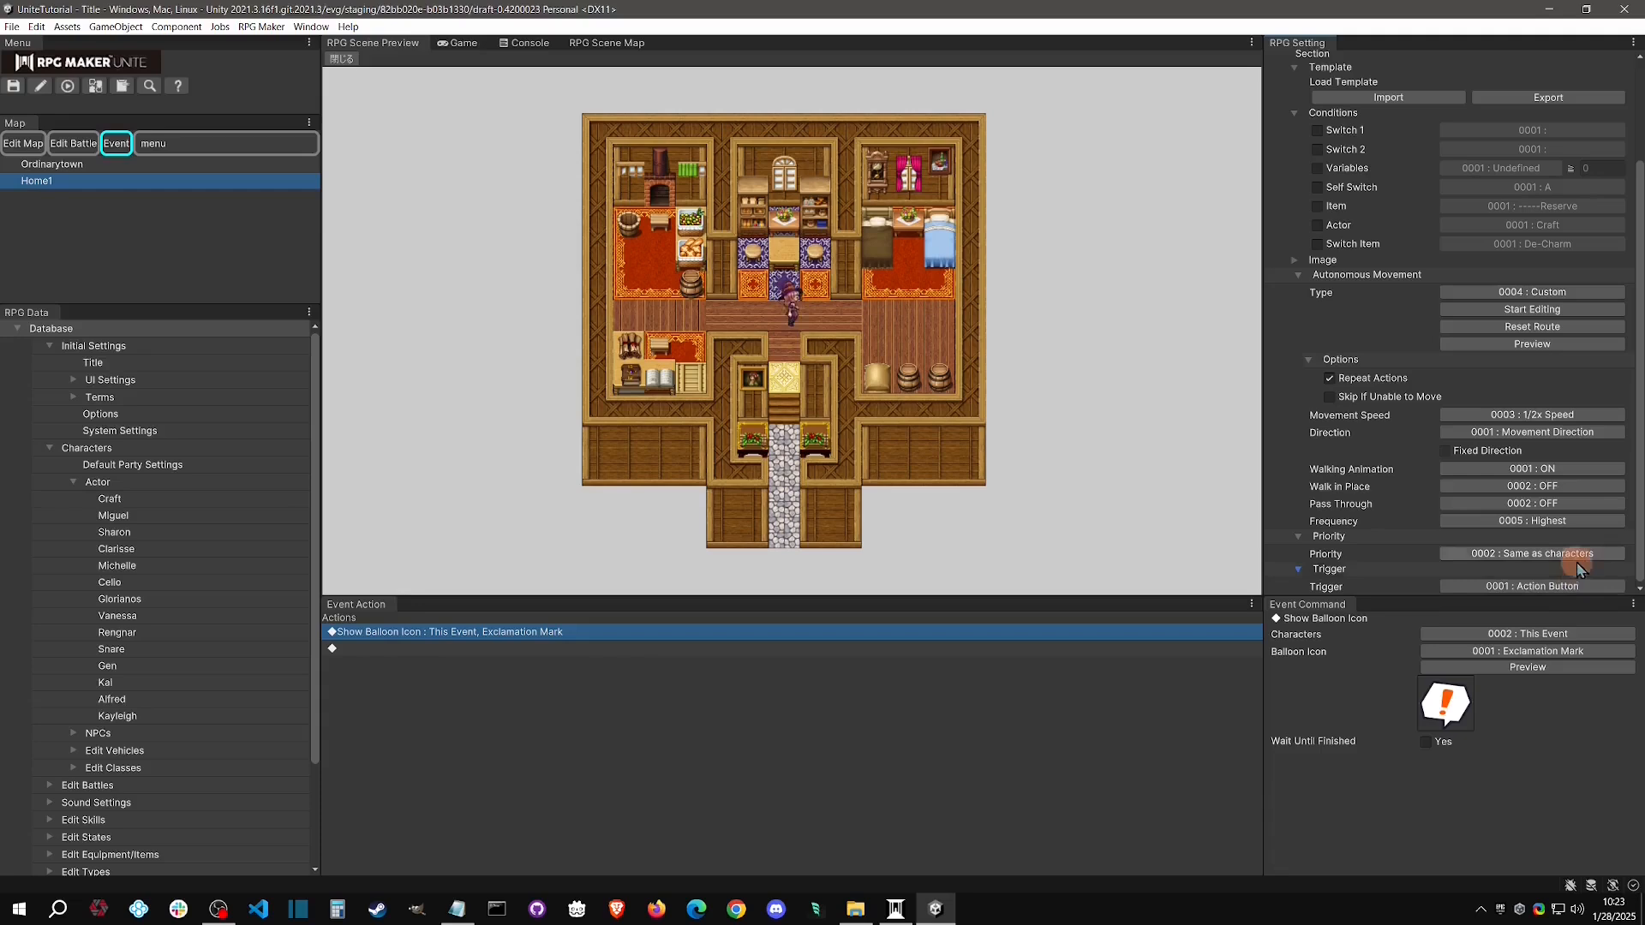
left_click(1512, 555)
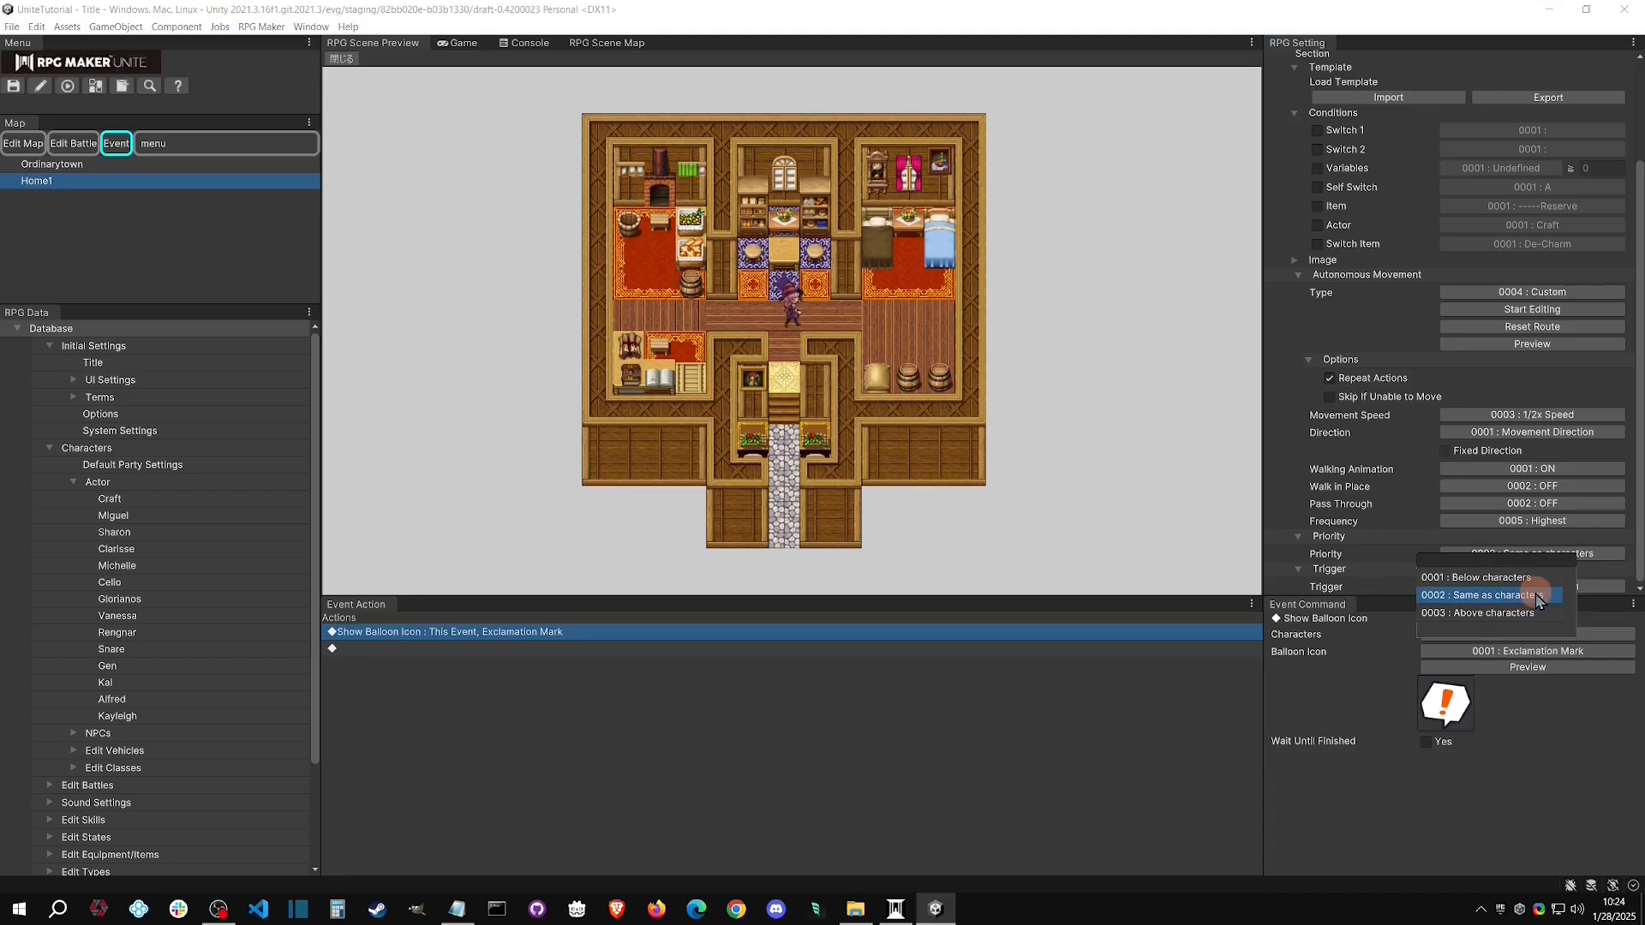
left_click(1607, 558)
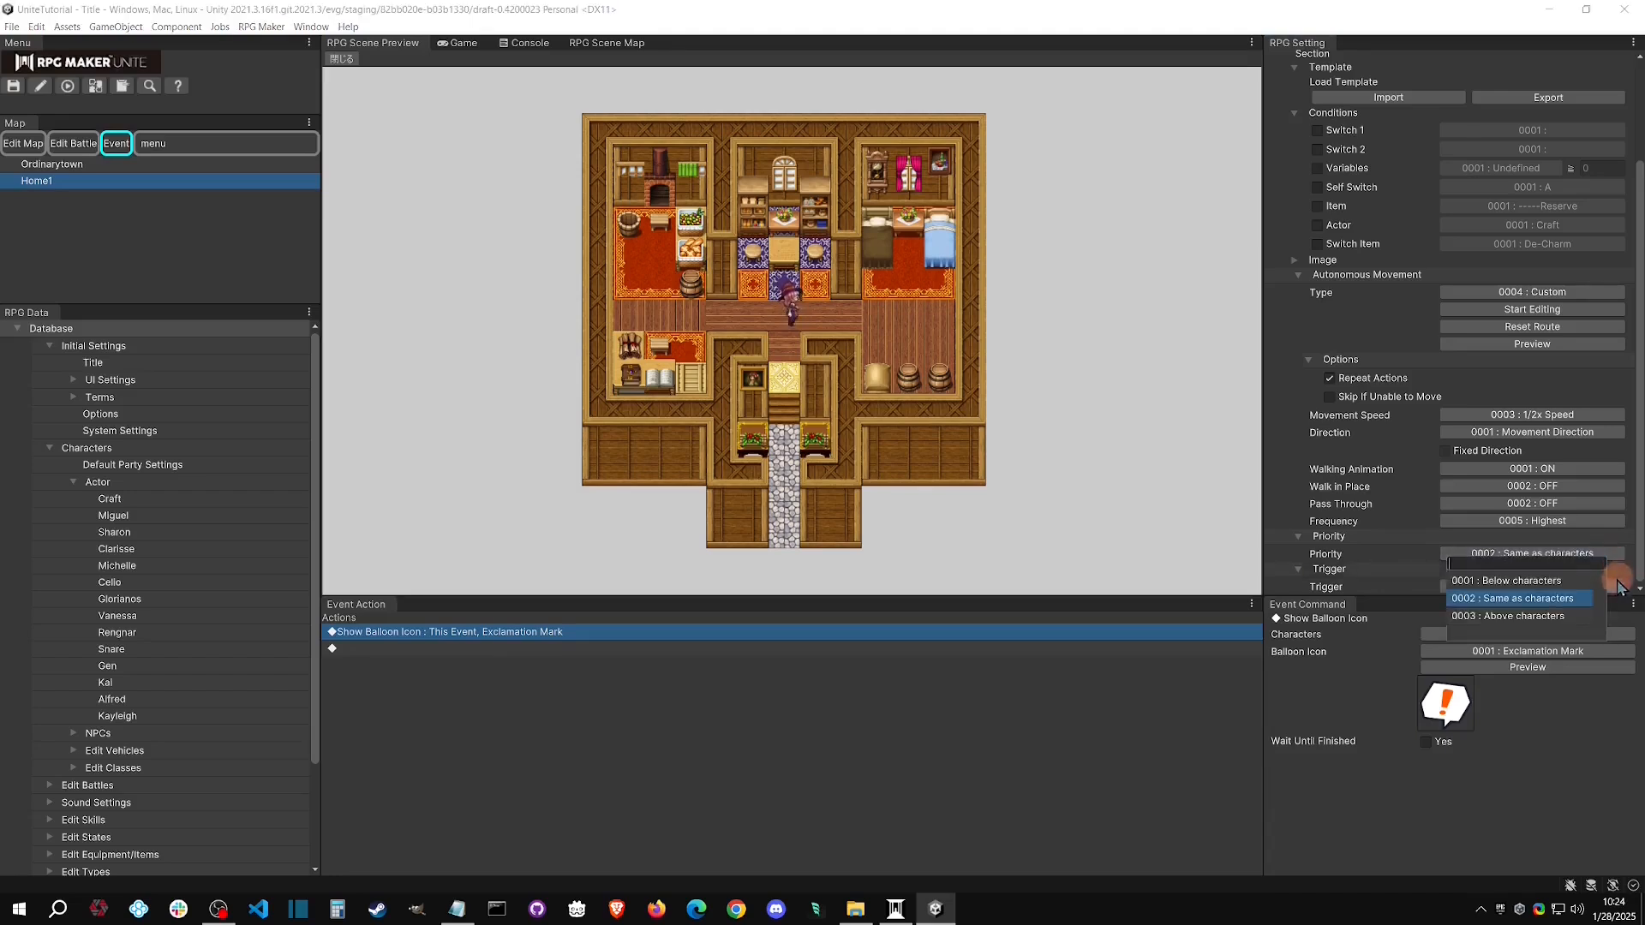
left_click(1620, 587)
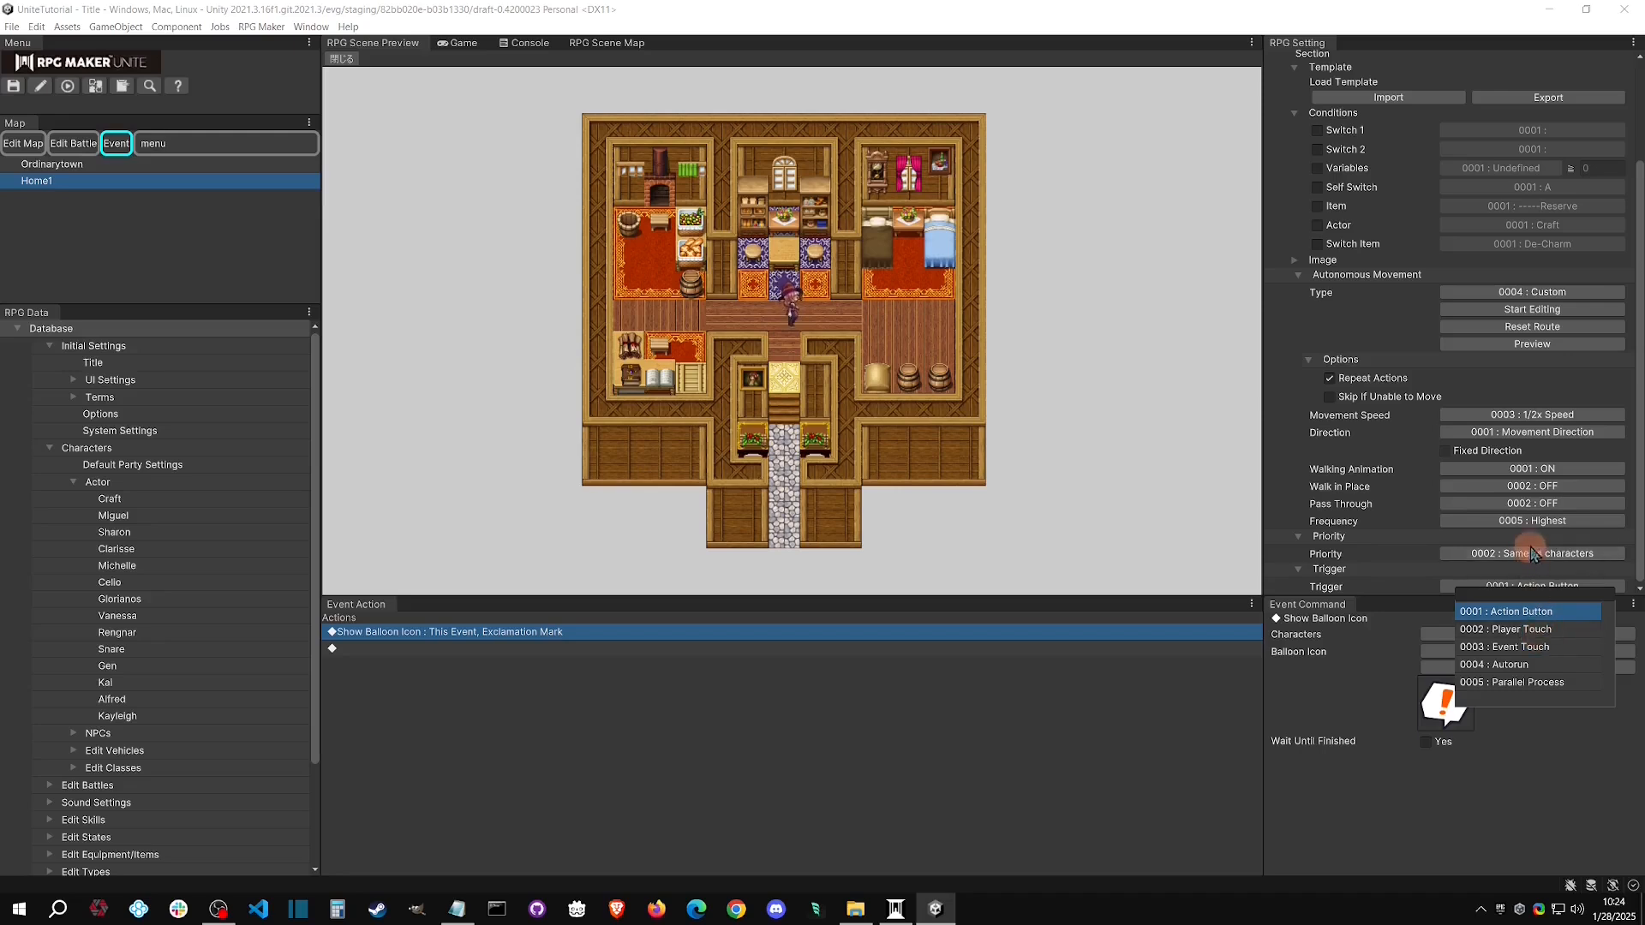
left_click(1388, 552)
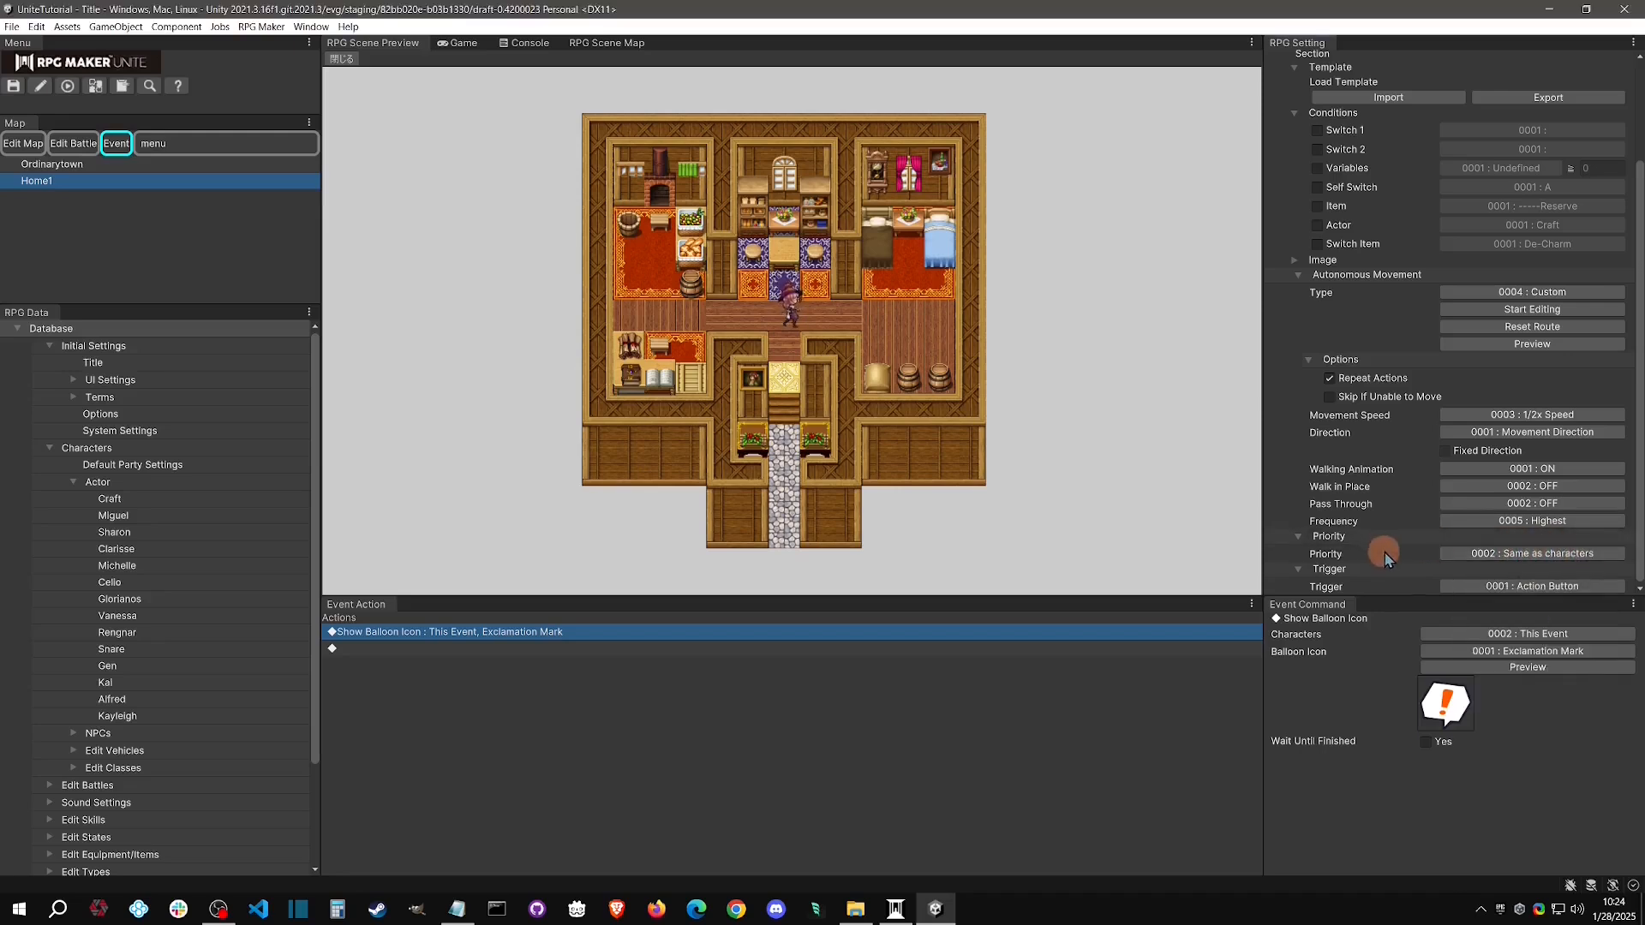
left_click(1560, 555)
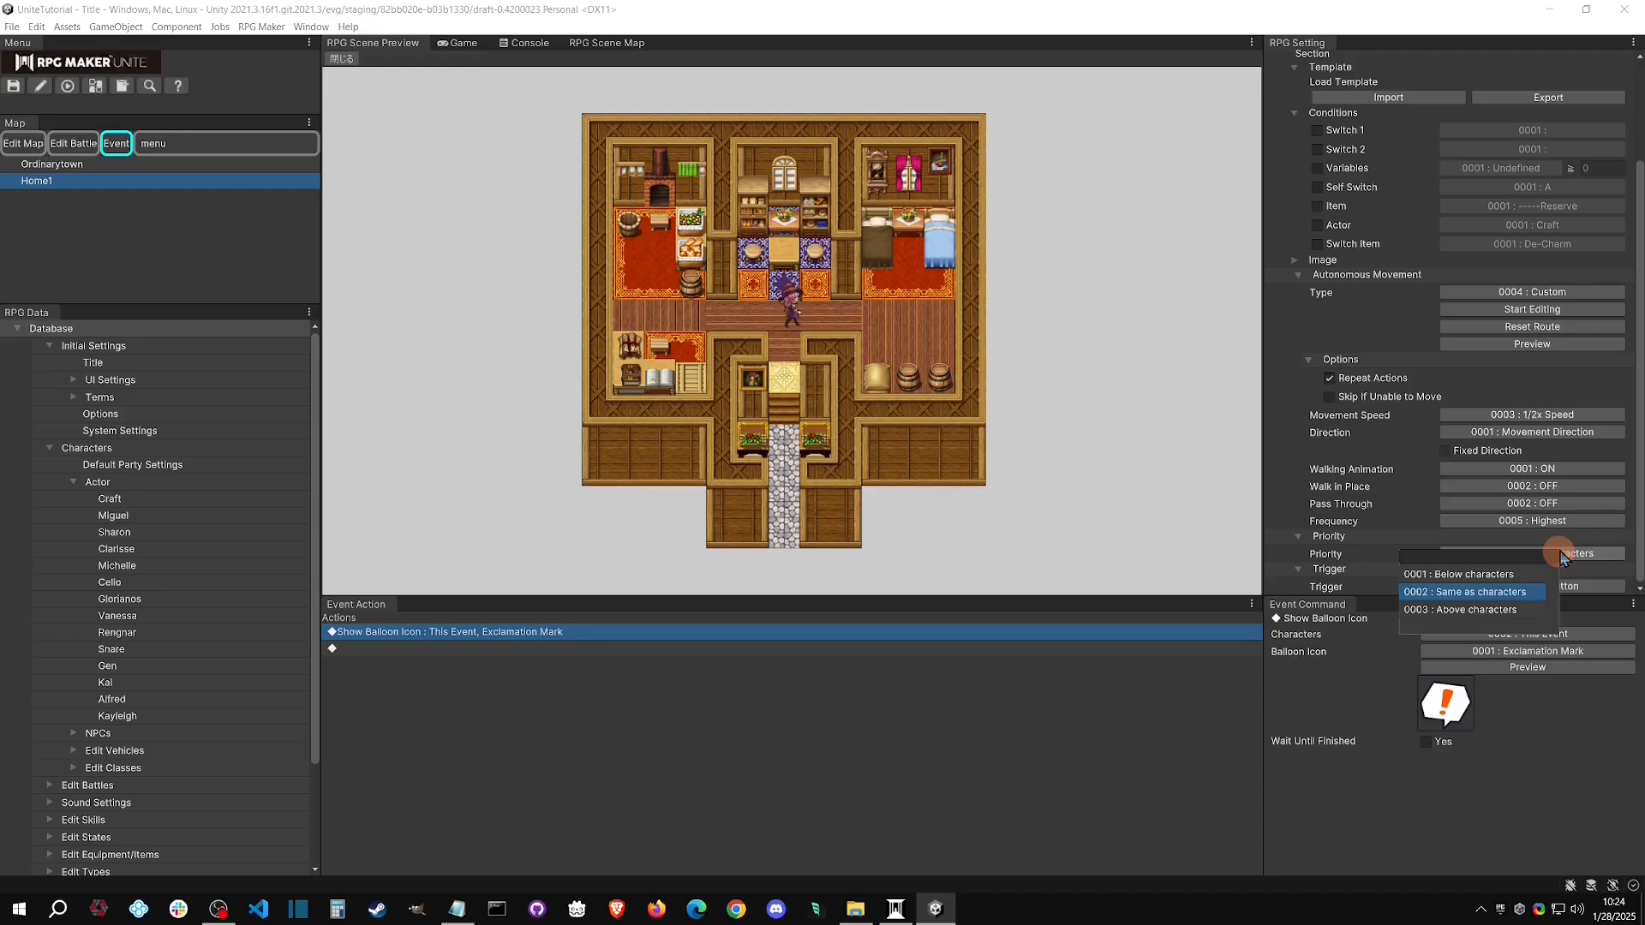
left_click(1369, 558)
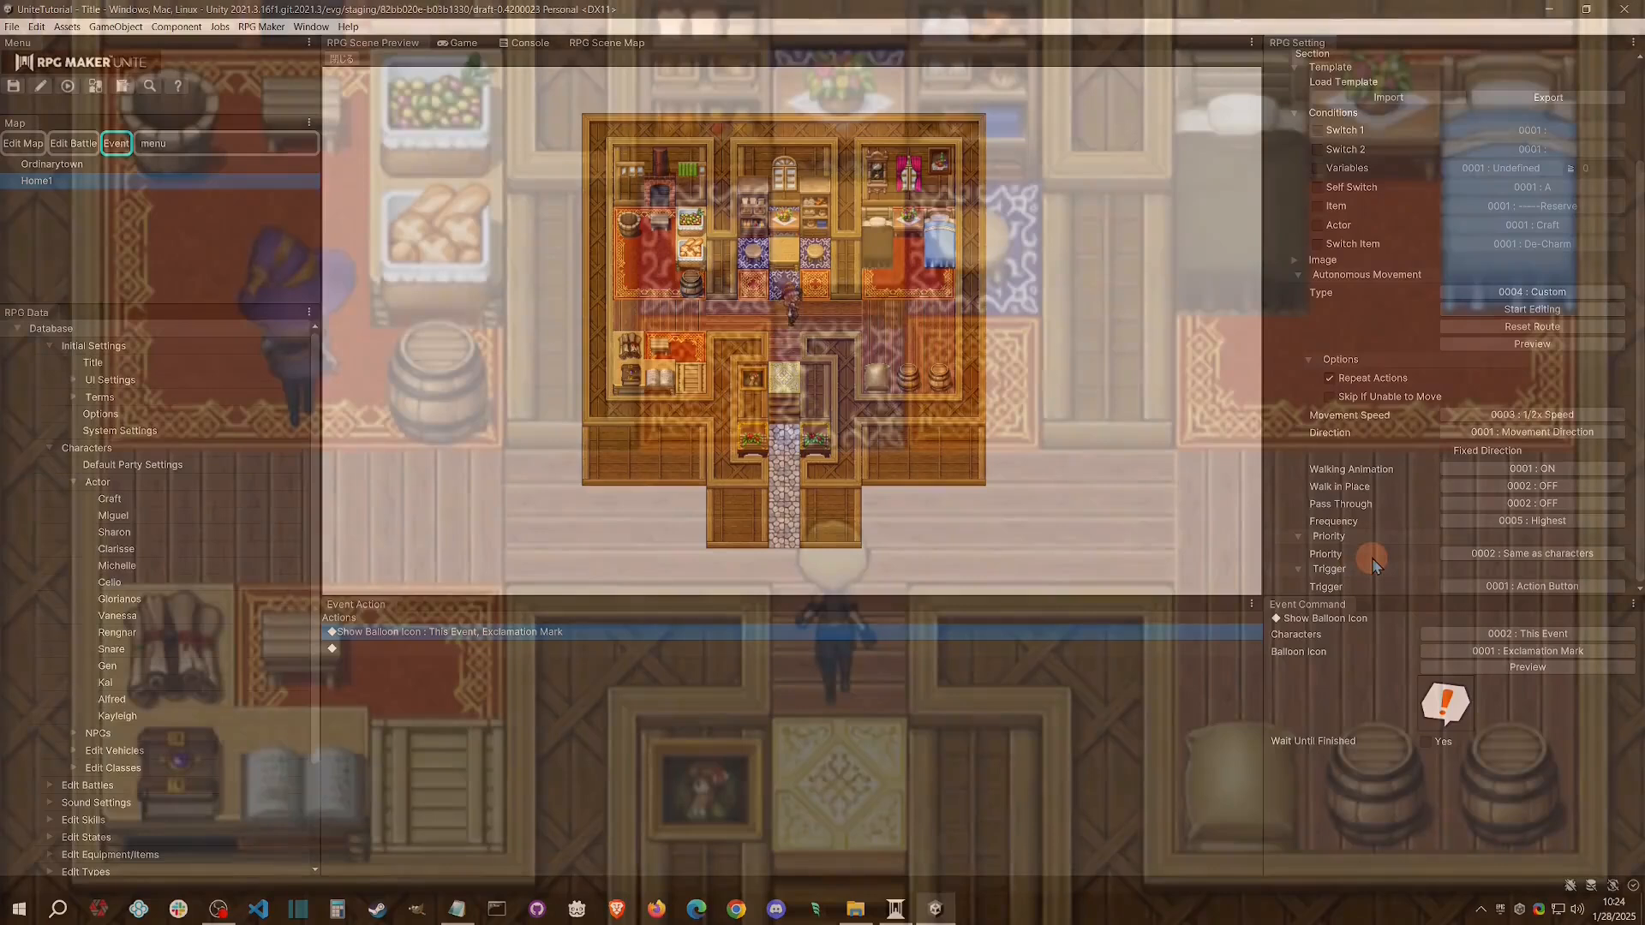